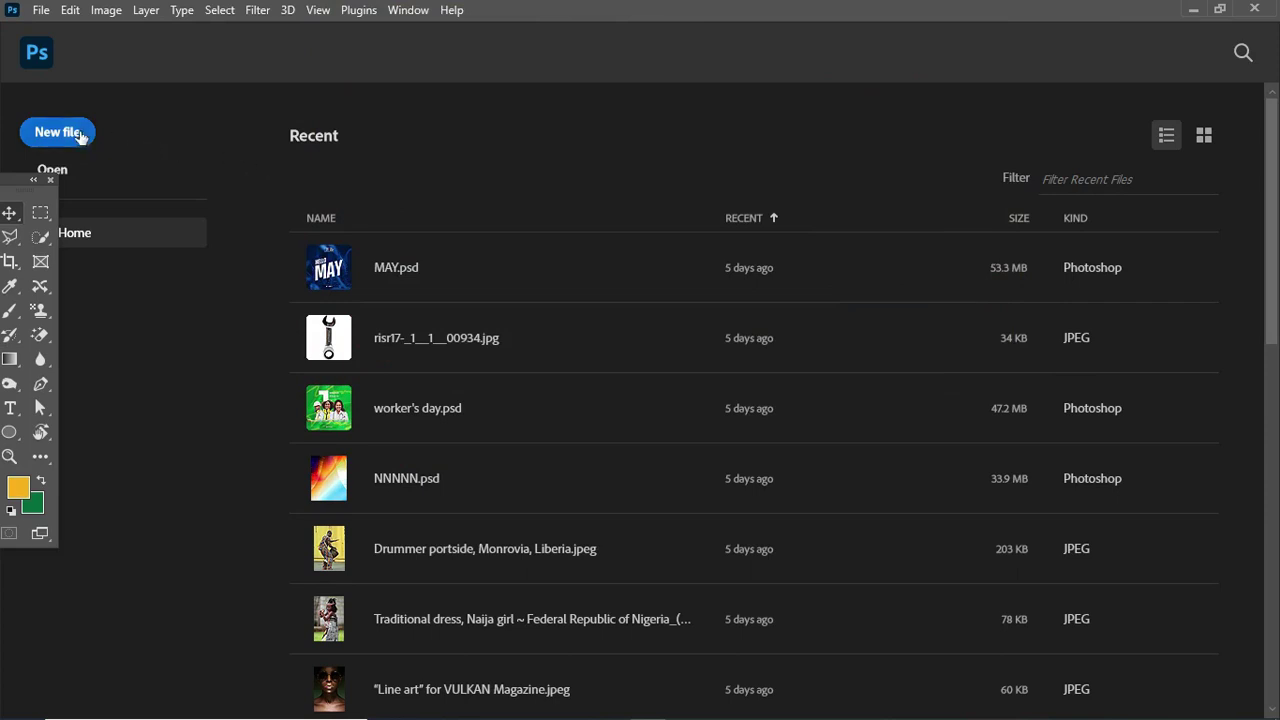
- Create a new 1080 x 1350 pixel document named THANKSGIVINGS at 300 pixels/inch in RGB Color with a white background
key(ctrl+n)
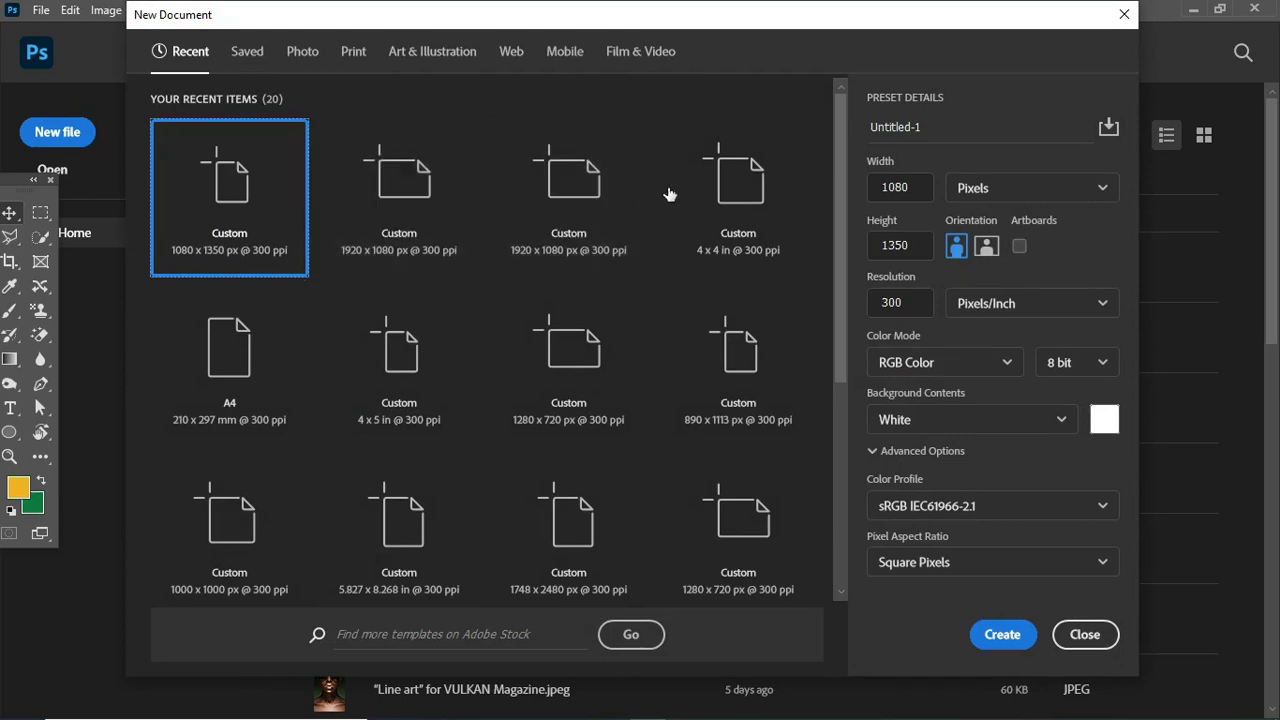
click(997, 190)
click(978, 226)
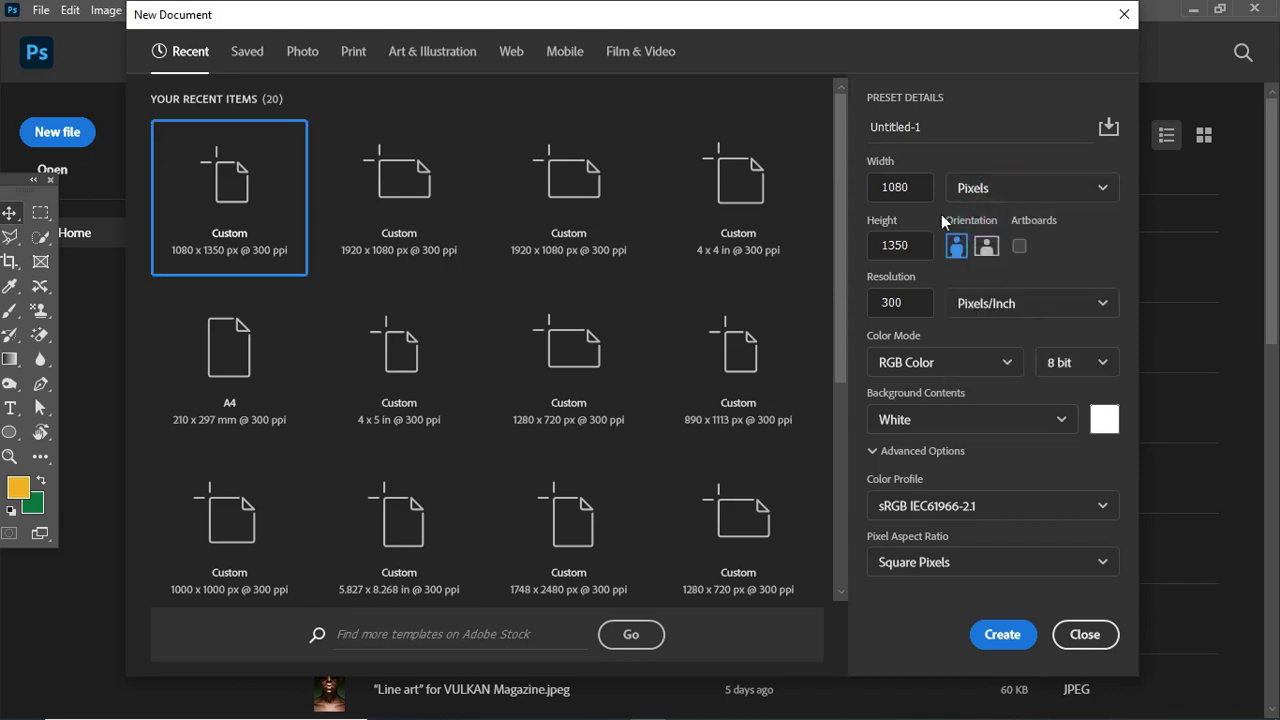
click(918, 192)
drag(905, 302, 891, 302)
click(919, 302)
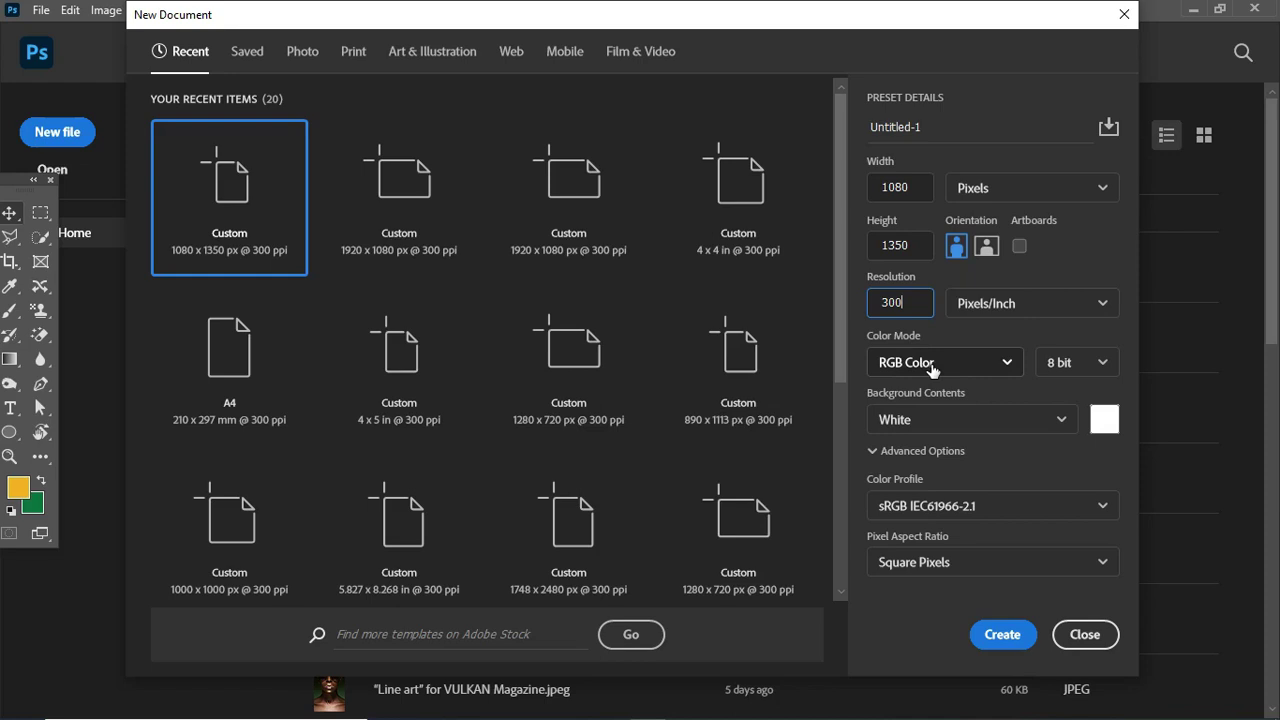
click(931, 127)
text(THANKSGIVINGS)
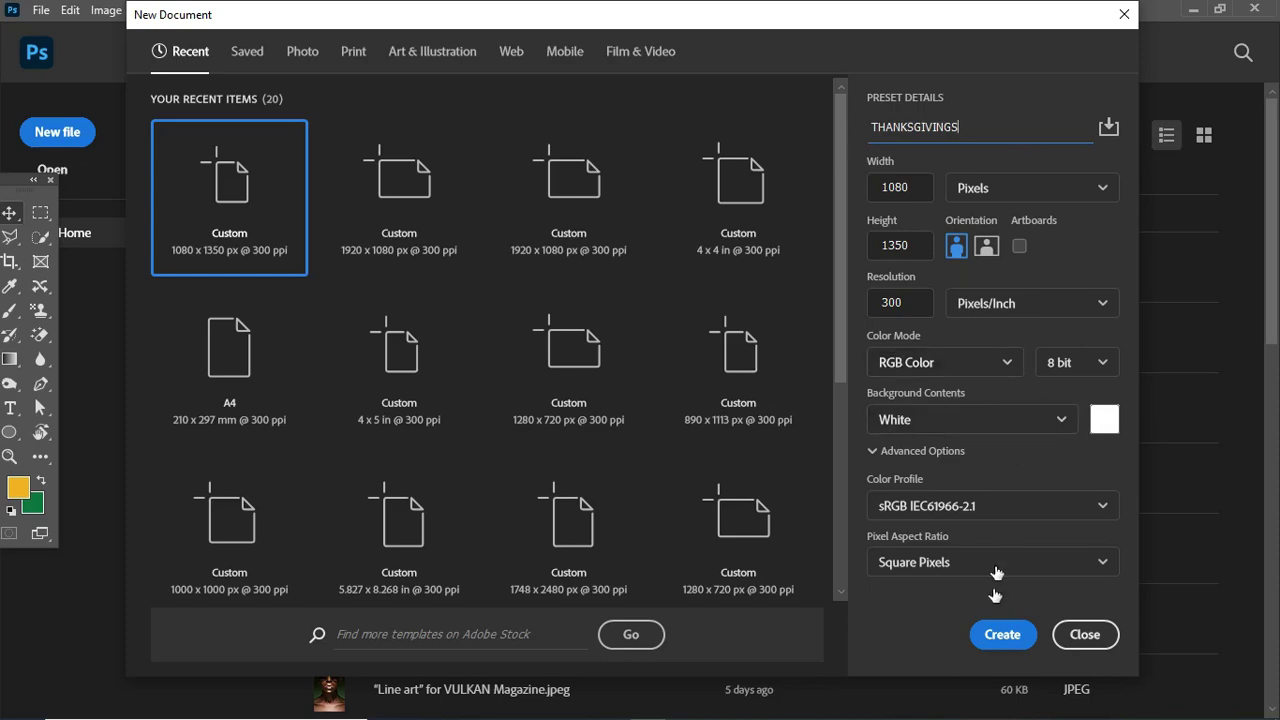
click(1002, 634)
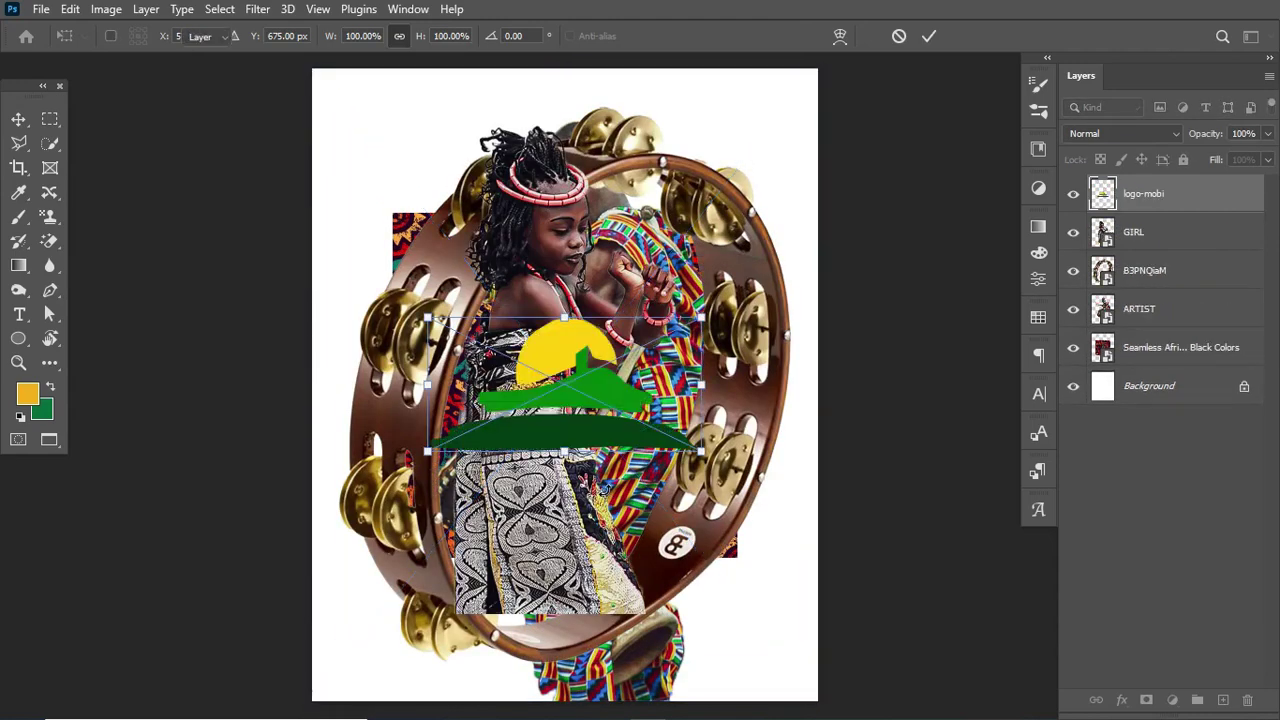
- Commit the placed logo and hide the logo-mobi, GIRL, B3PNQiaM and ARTIST layers
key(Return)
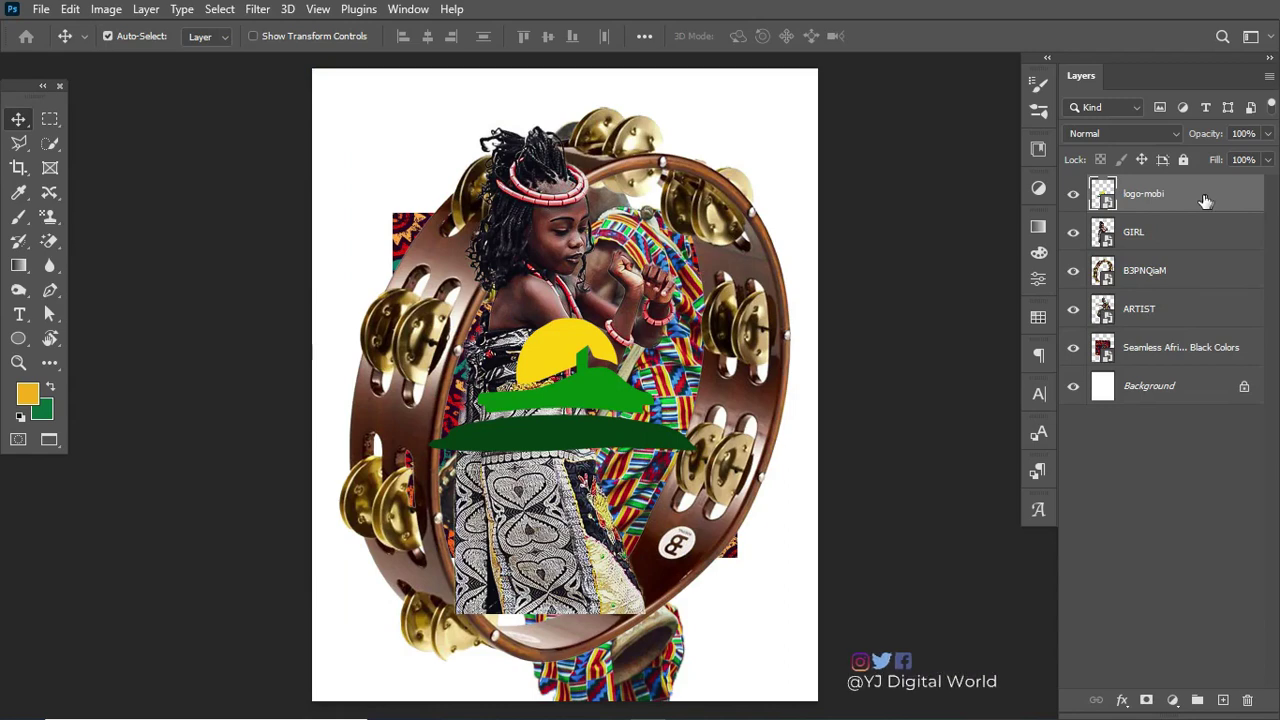
click(1073, 193)
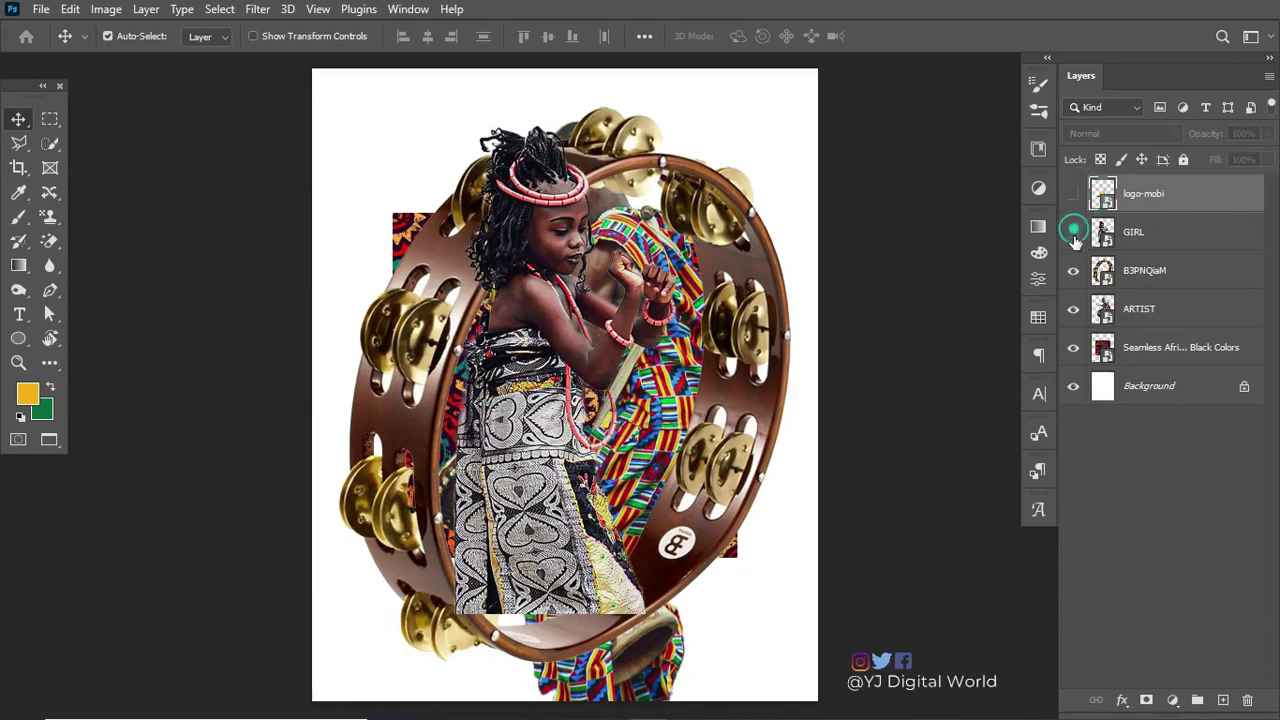
click(1073, 232)
click(1073, 270)
click(1073, 309)
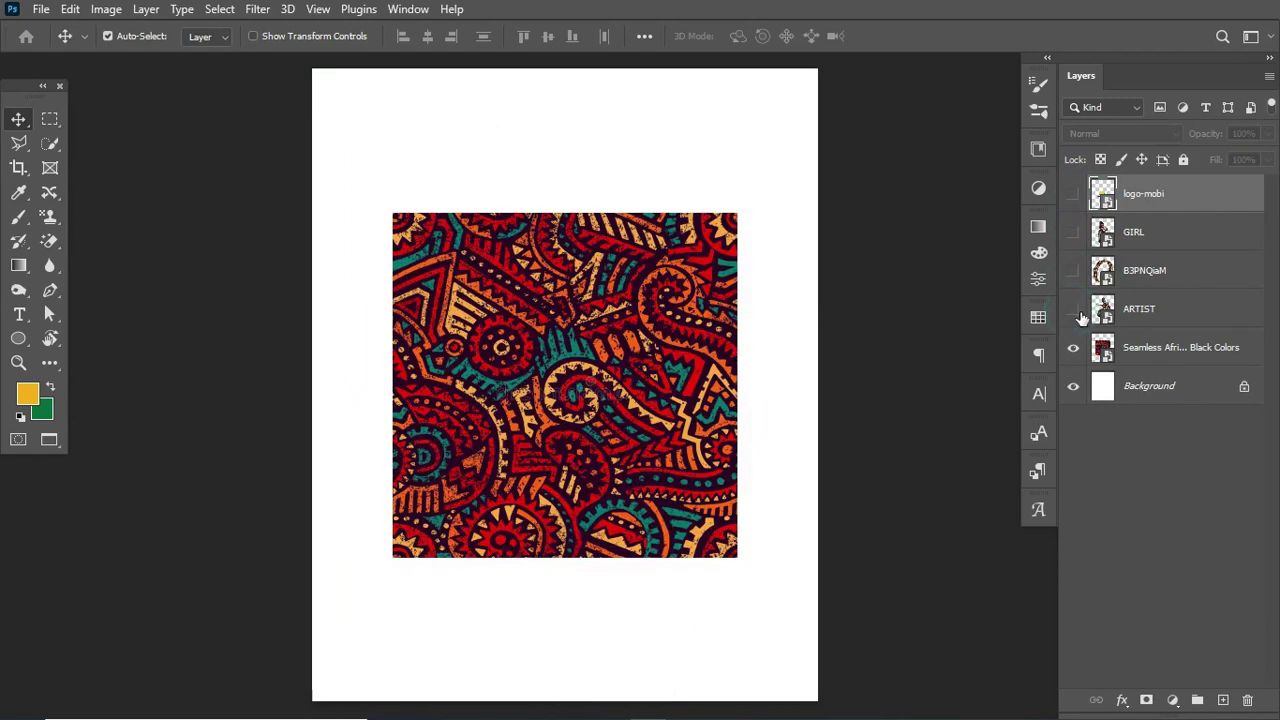
- Scale the seamless African pattern layer proportionally to about 192% around its centre so it covers the whole canvas
click(1190, 352)
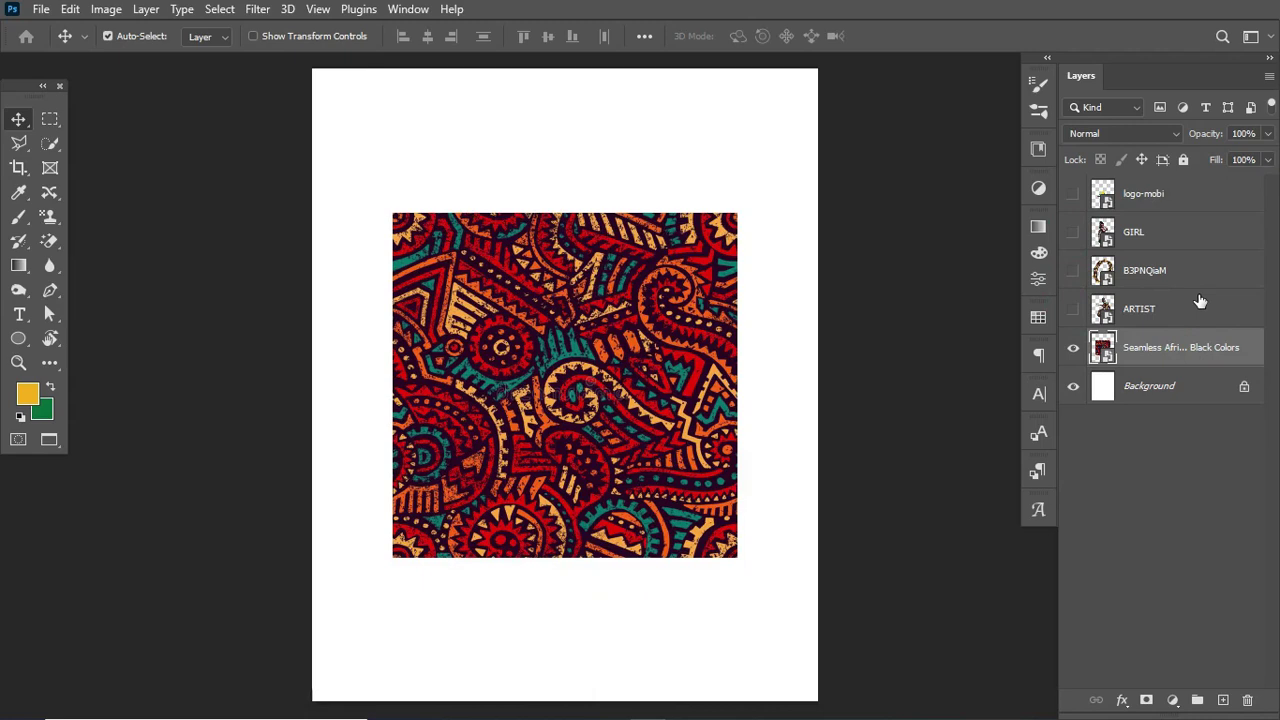
click(1190, 347)
click(1189, 345)
key(ctrl+t)
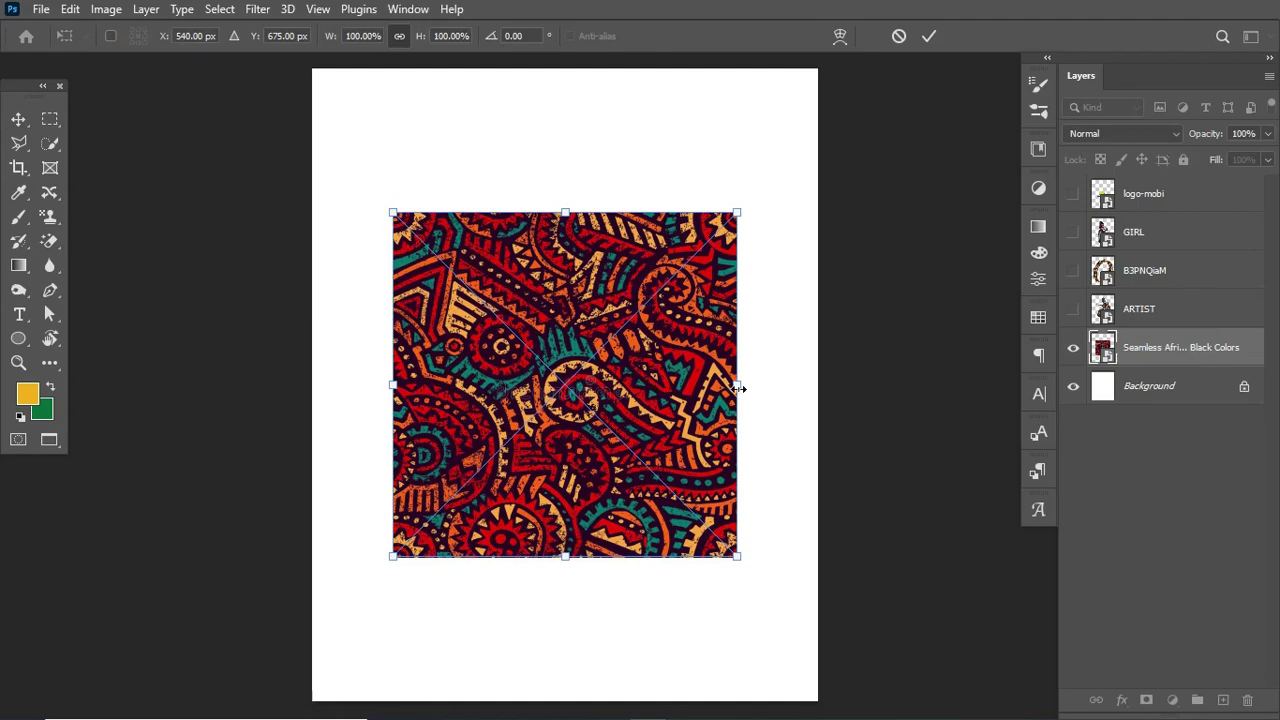
drag(738, 386, 898, 424)
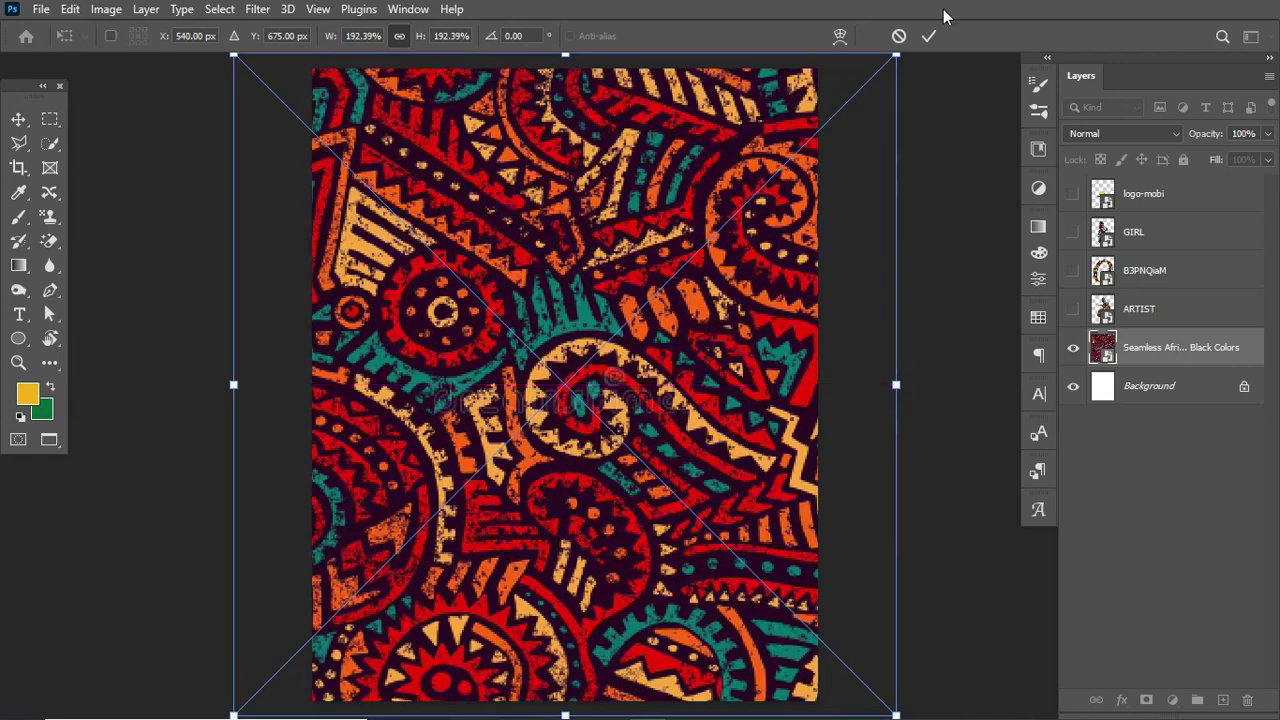
click(929, 37)
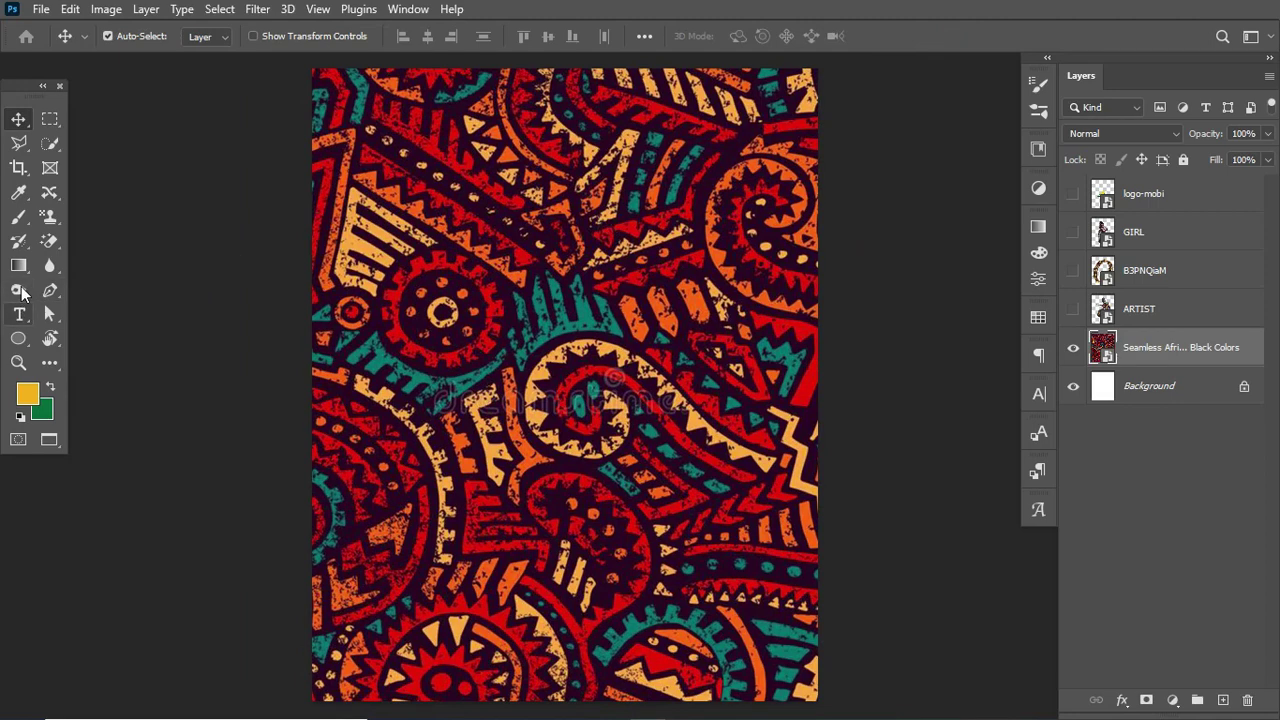
- Create a 1080 x 1350 px rectangle shape with white fill, no stroke and 10 px corner radii
click(20, 340)
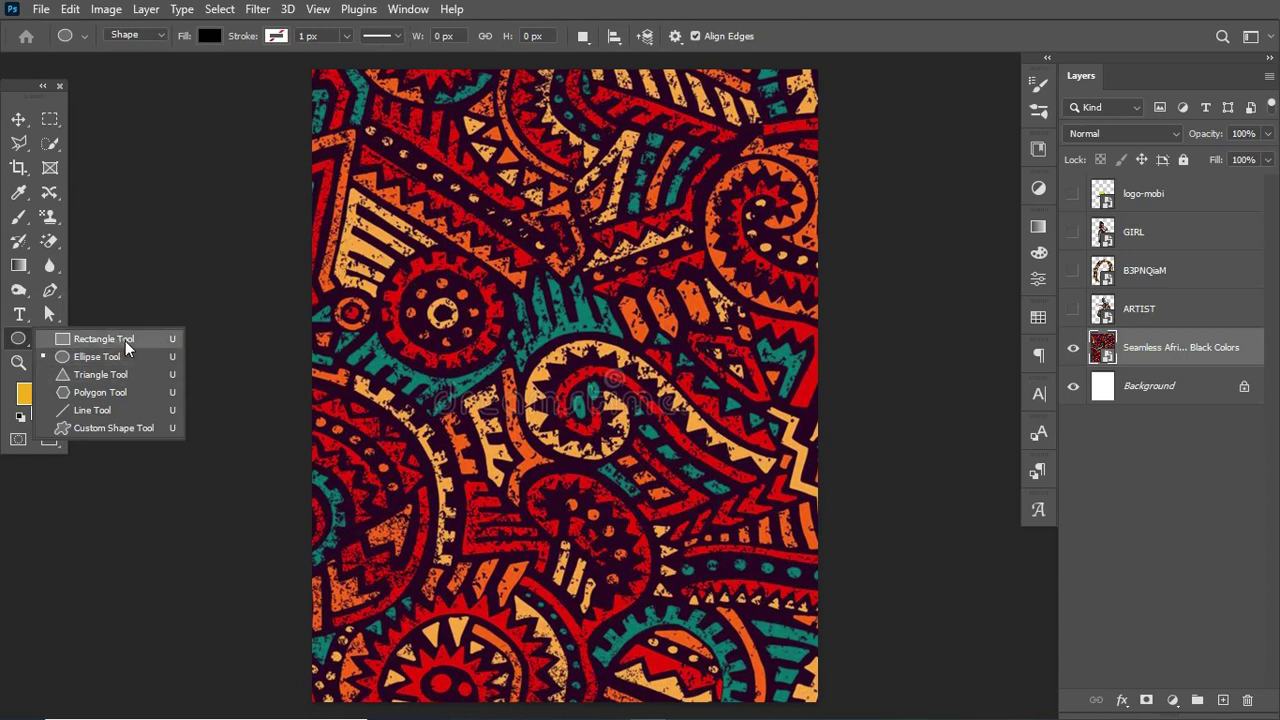
click(98, 339)
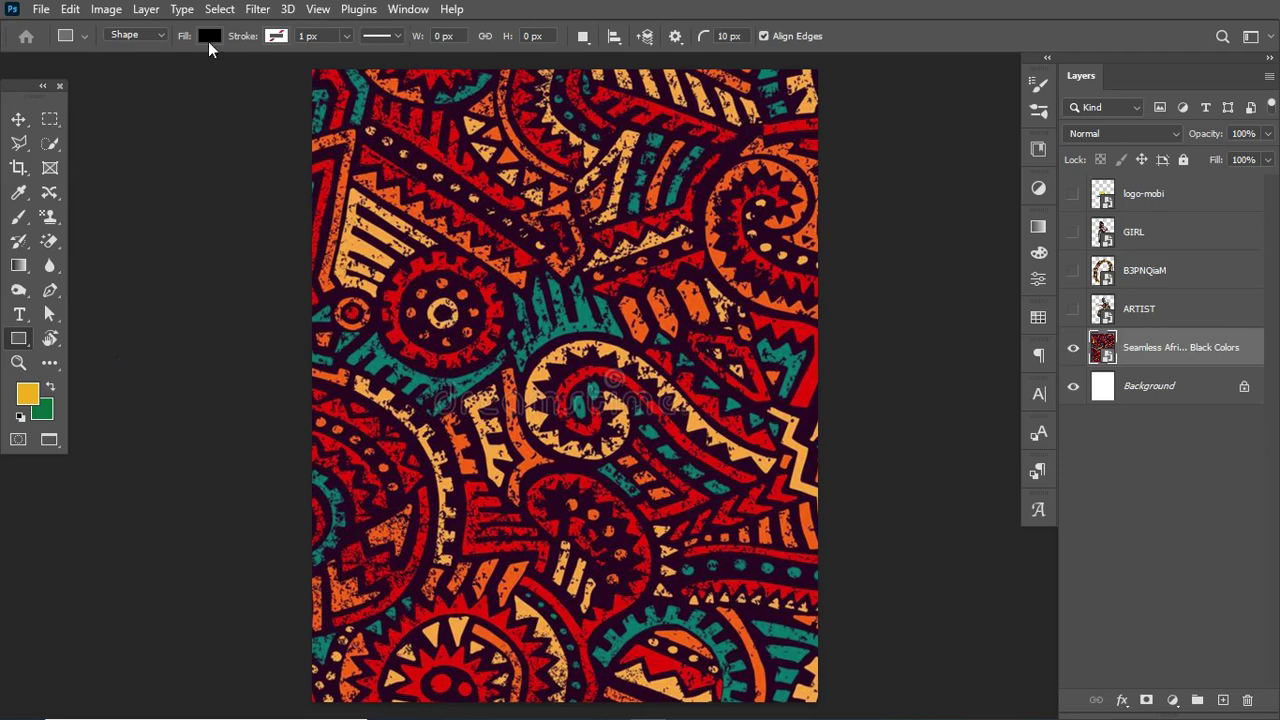
click(209, 36)
click(108, 135)
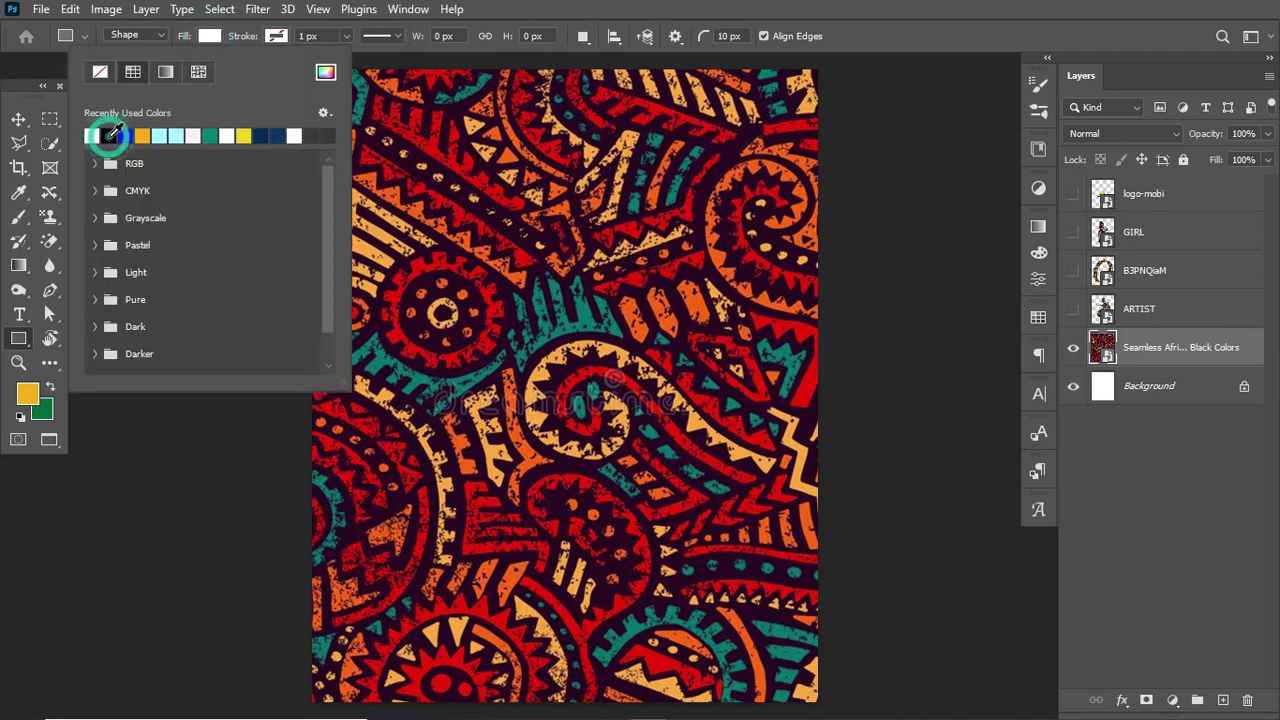
click(531, 29)
click(583, 34)
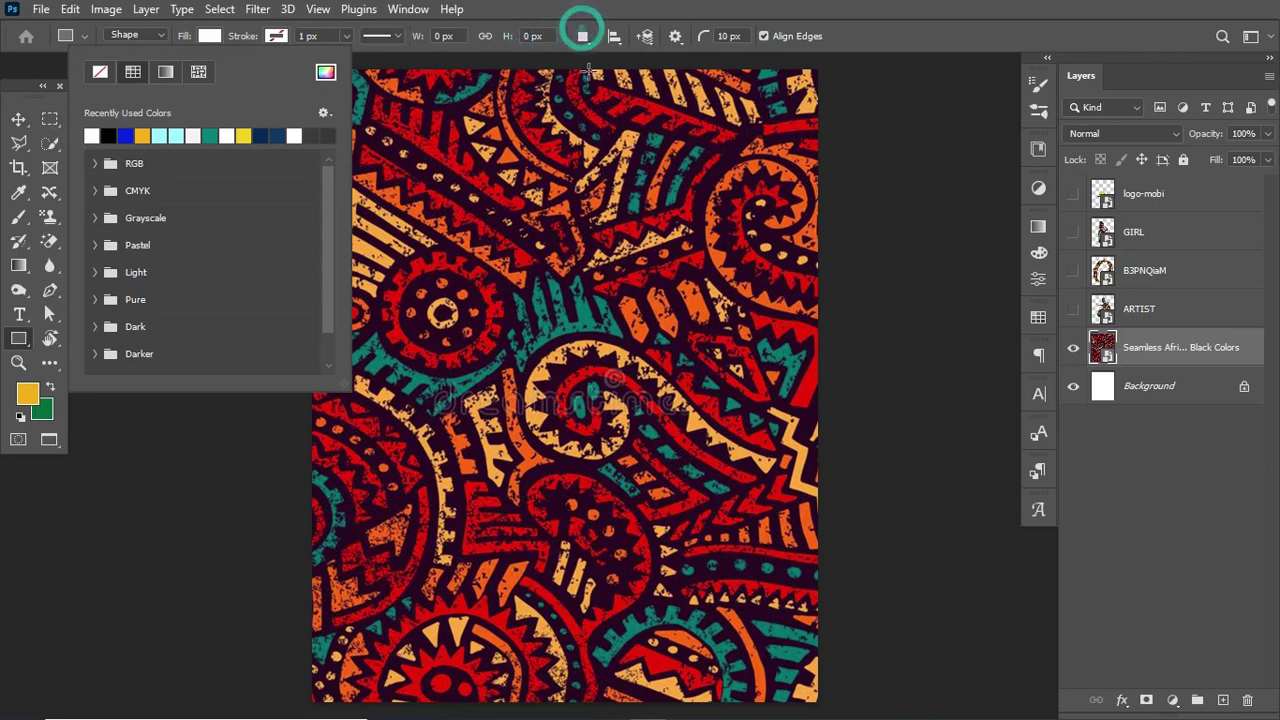
click(1186, 340)
click(1102, 306)
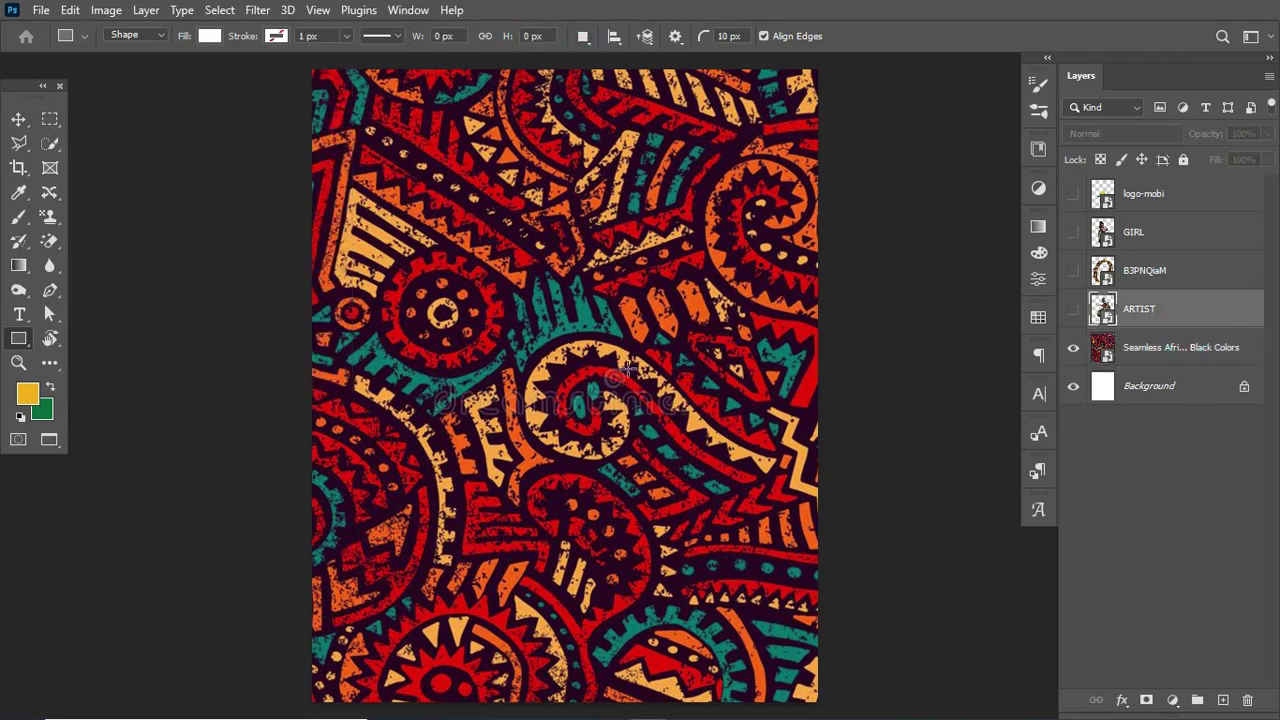
click(418, 236)
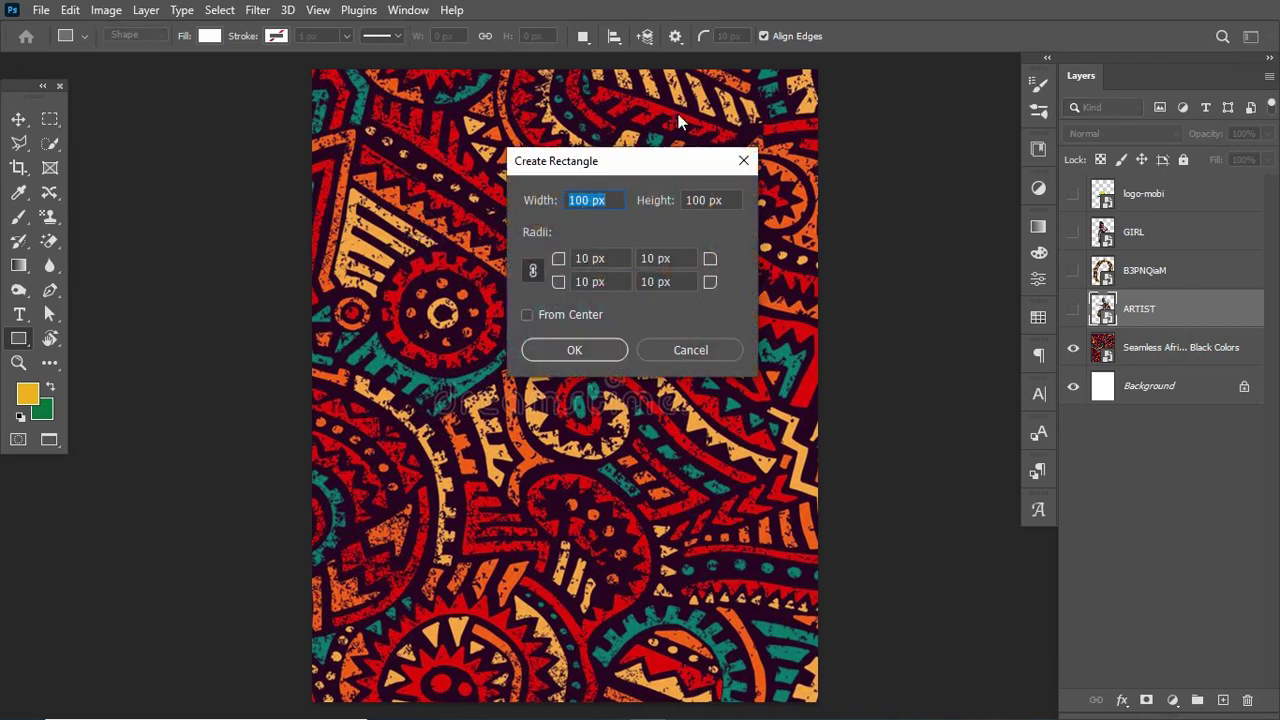
text(1)
key(Tab)
text(1)
click(586, 349)
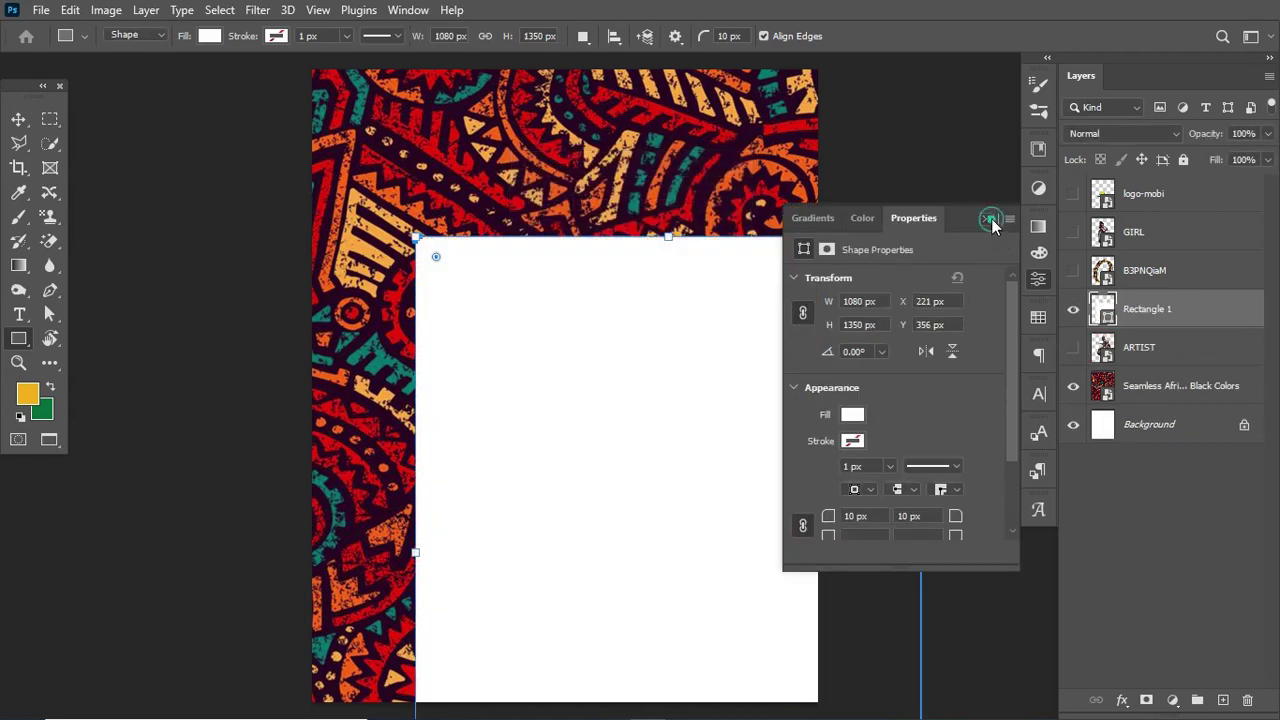
click(988, 218)
- Move the rectangle layer directly beneath the ARTIST layer and centre it horizontally and vertically on the canvas
drag(1130, 305, 1180, 369)
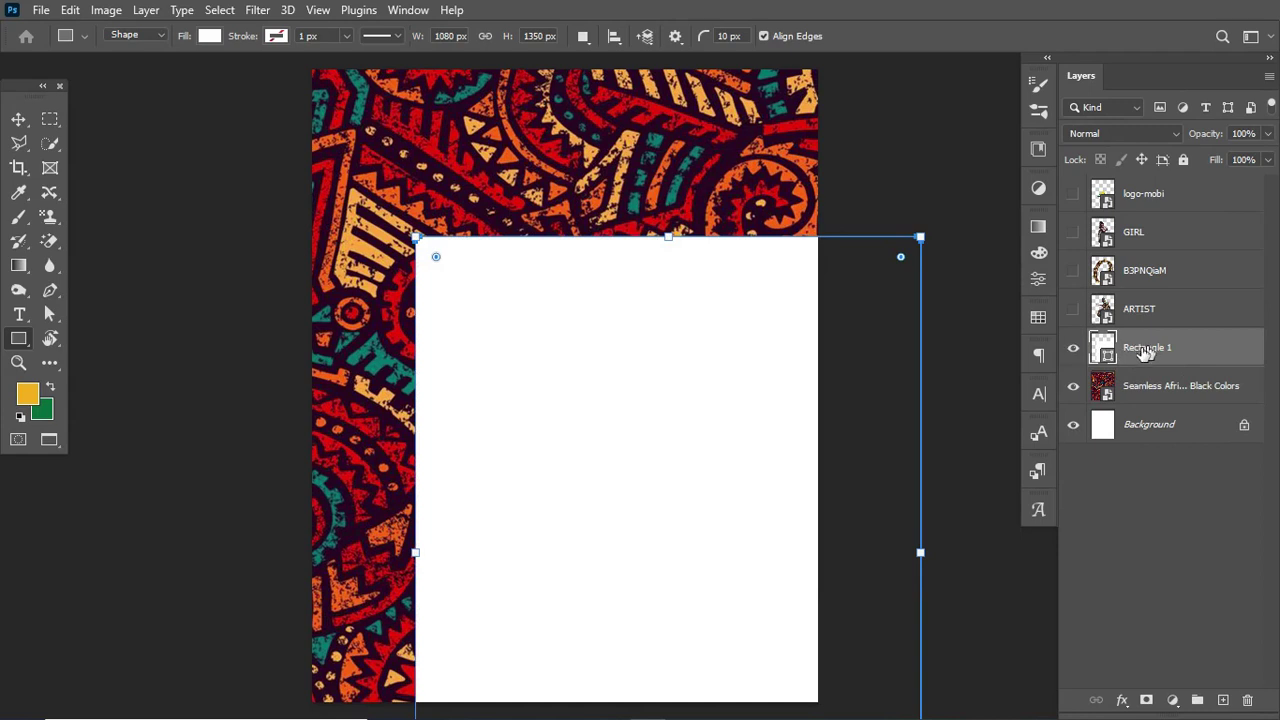
ctrl+click(1106, 352)
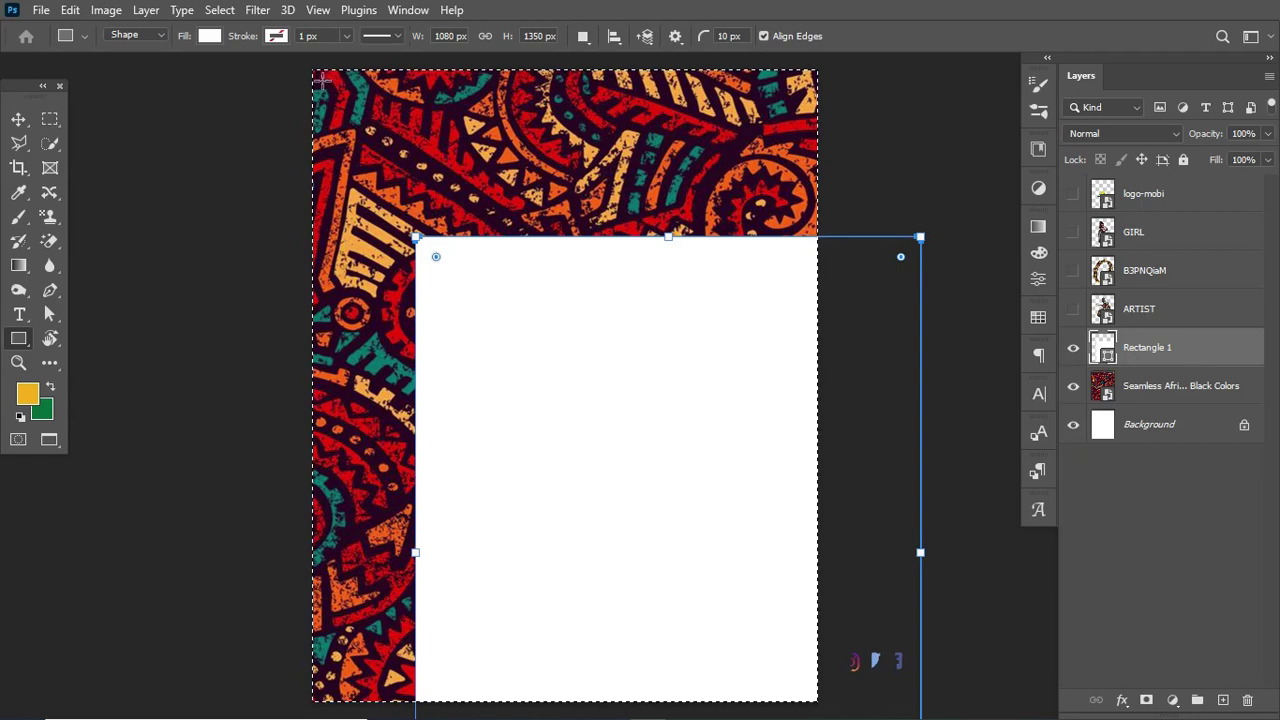
click(18, 120)
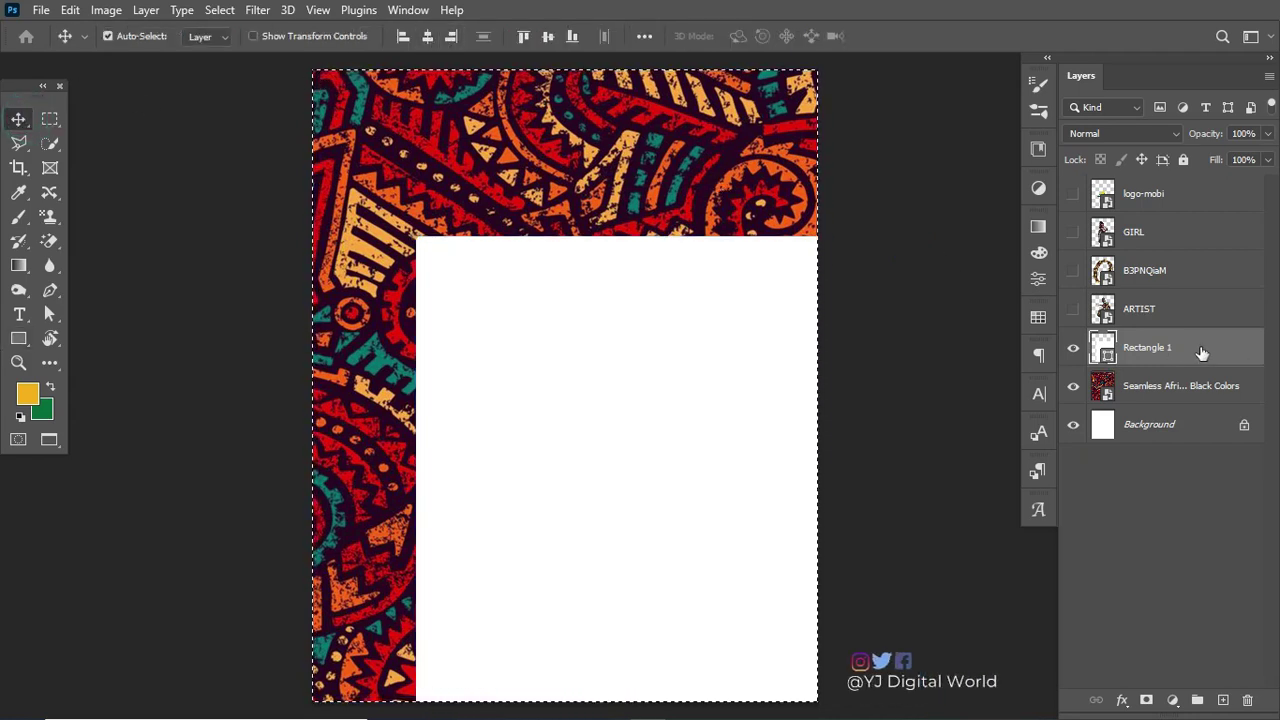
click(428, 37)
click(551, 38)
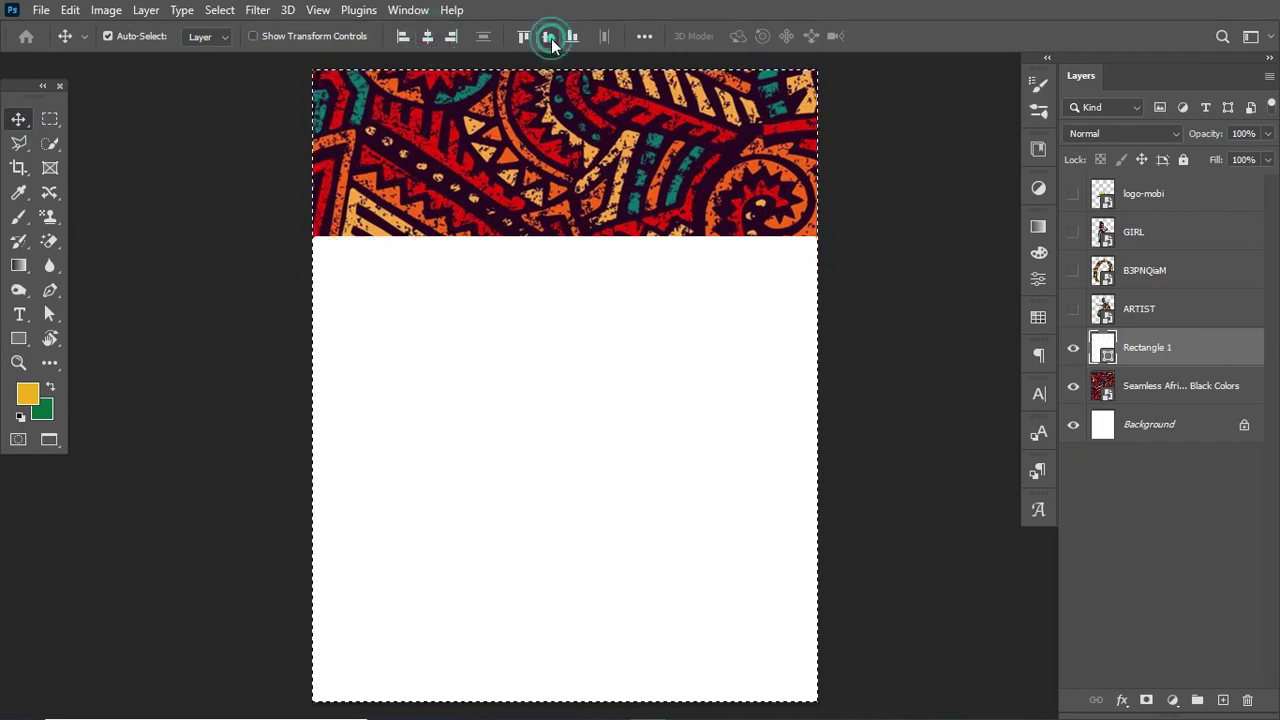
key(ctrl+d)
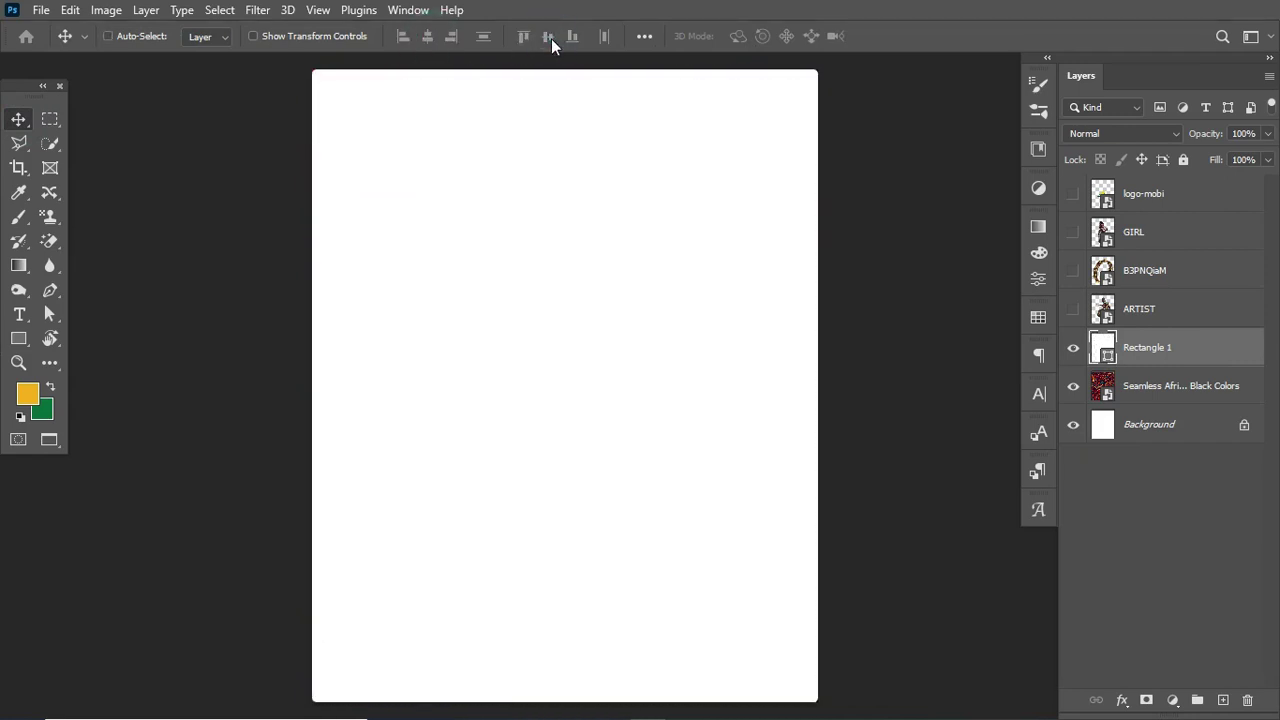
- Scale the white rectangle down around its centre and adjust its height to leave an even patterned border on all sides
key(ctrl+t)
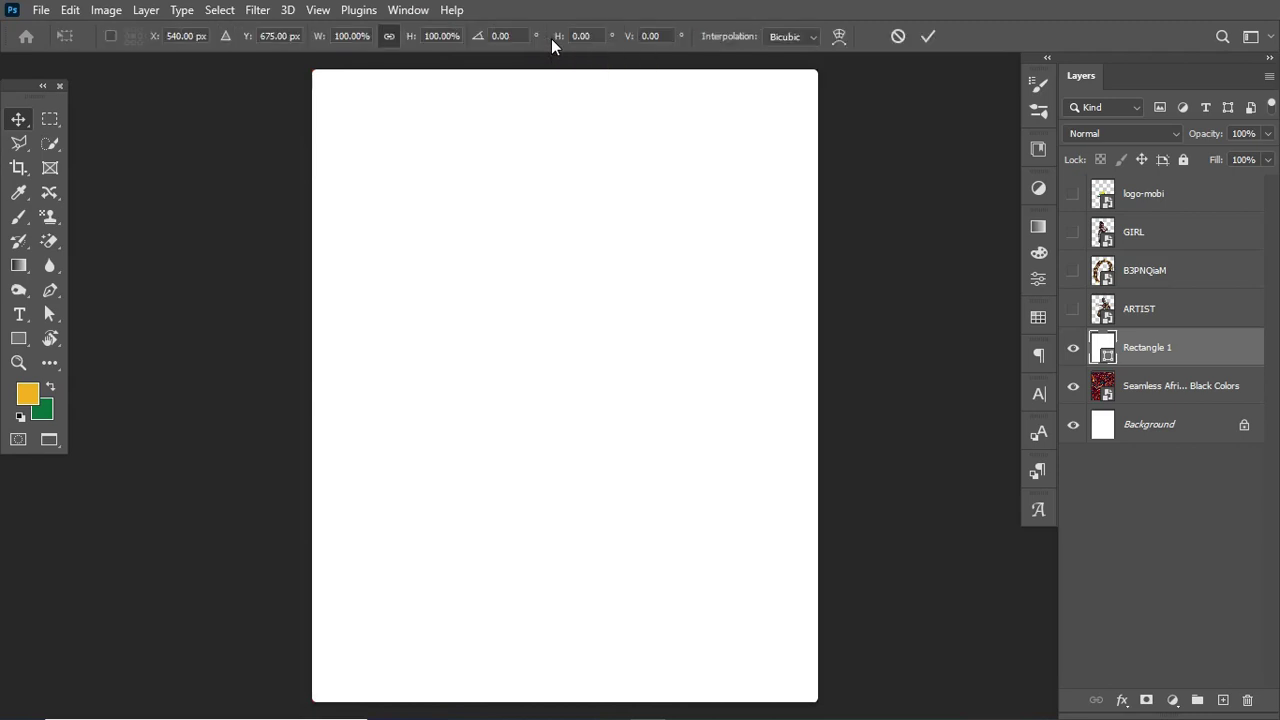
drag(818, 66, 777, 122)
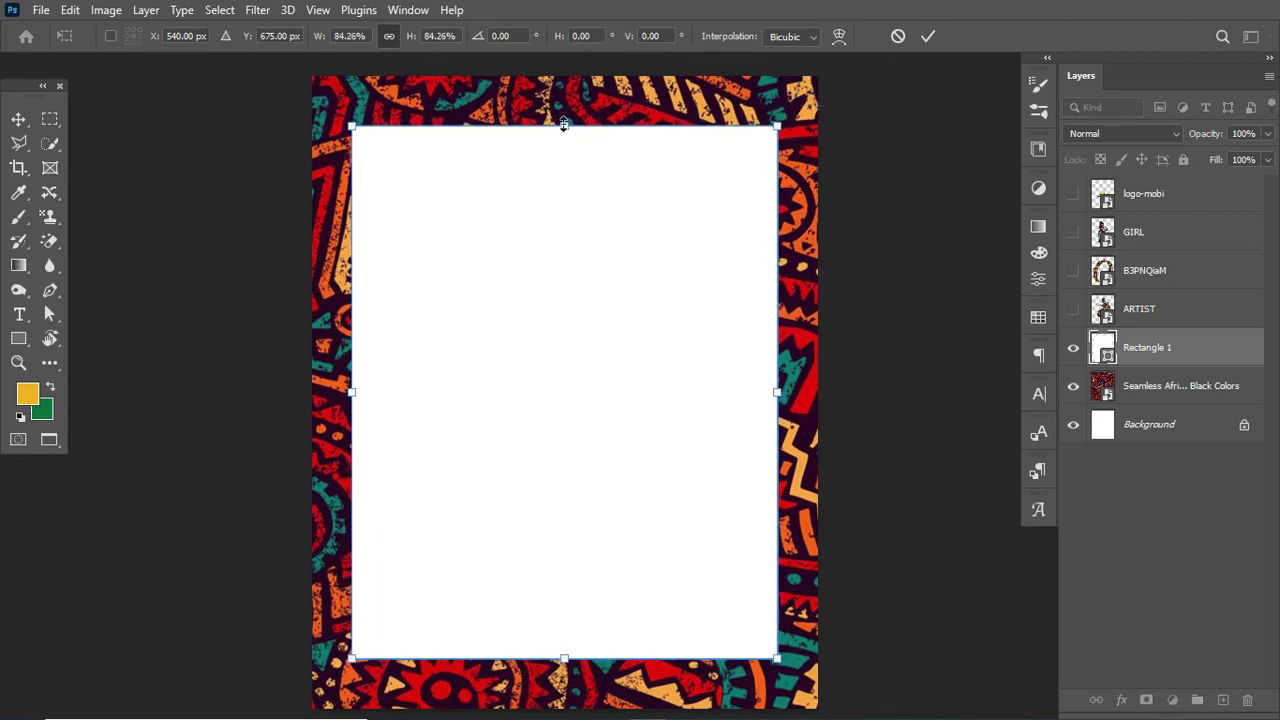
drag(563, 124, 564, 199)
click(927, 37)
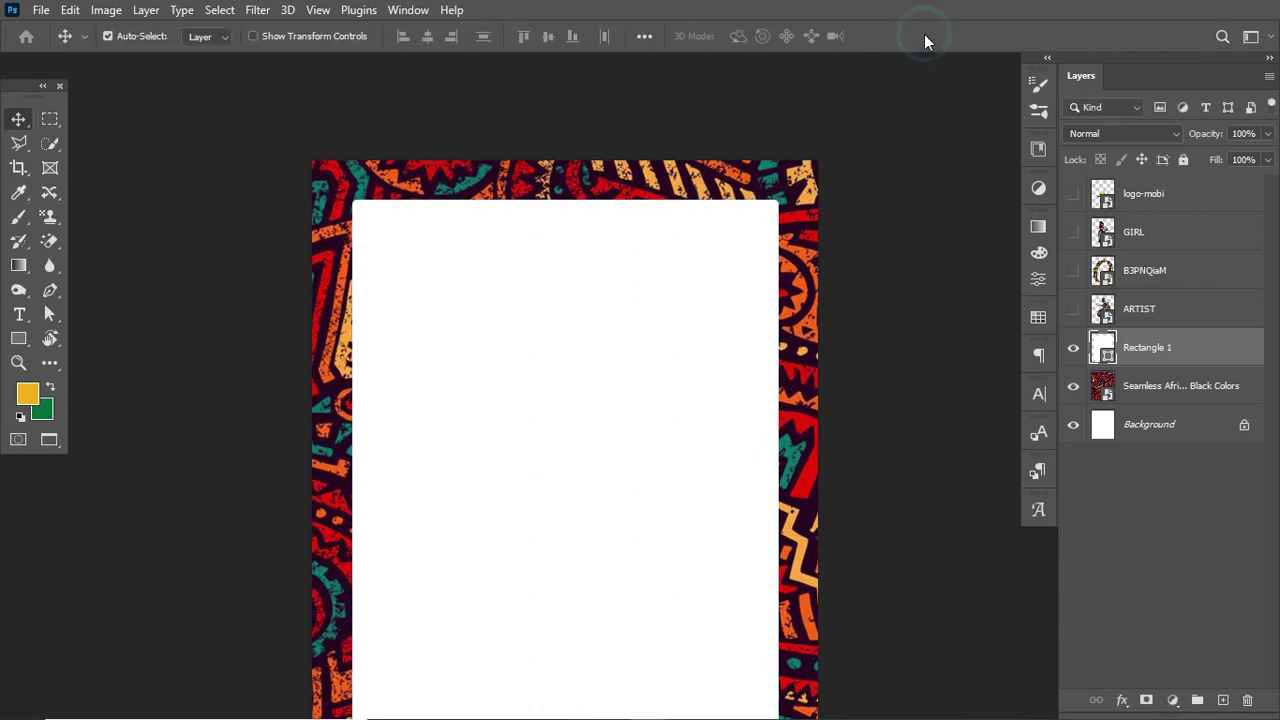
key(ctrl+0)
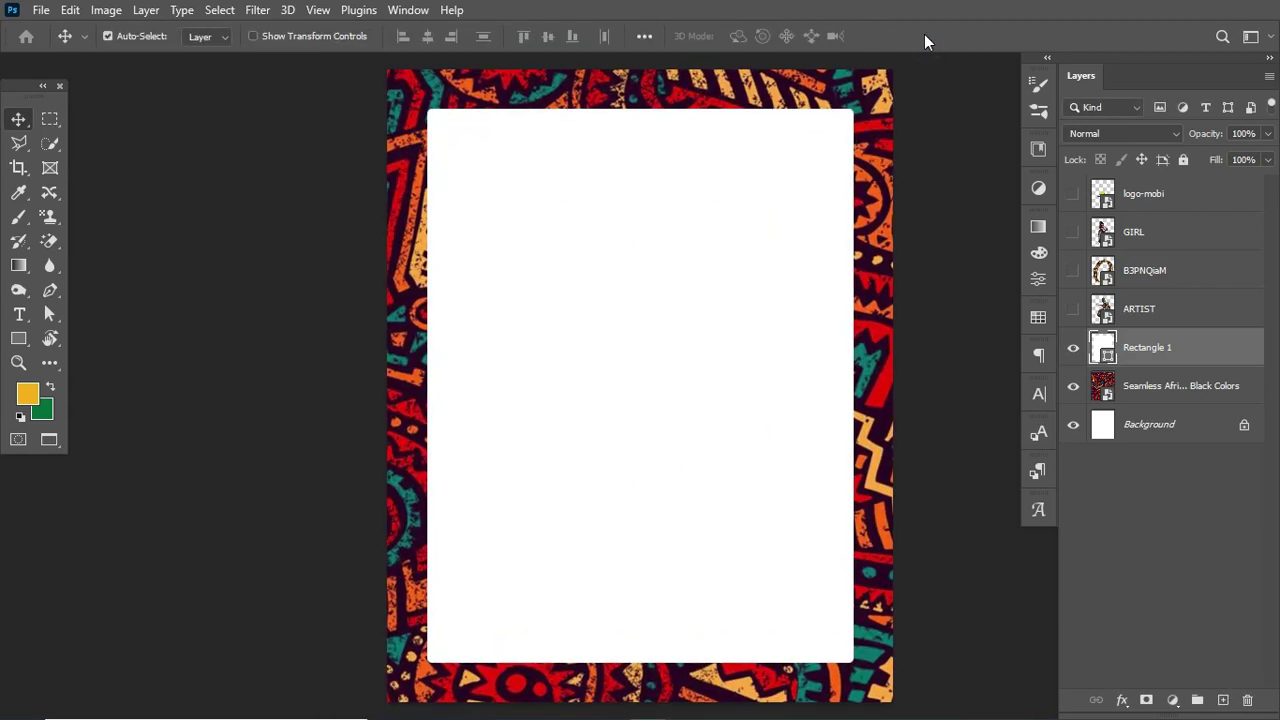
scroll(729, 258, right, 3)
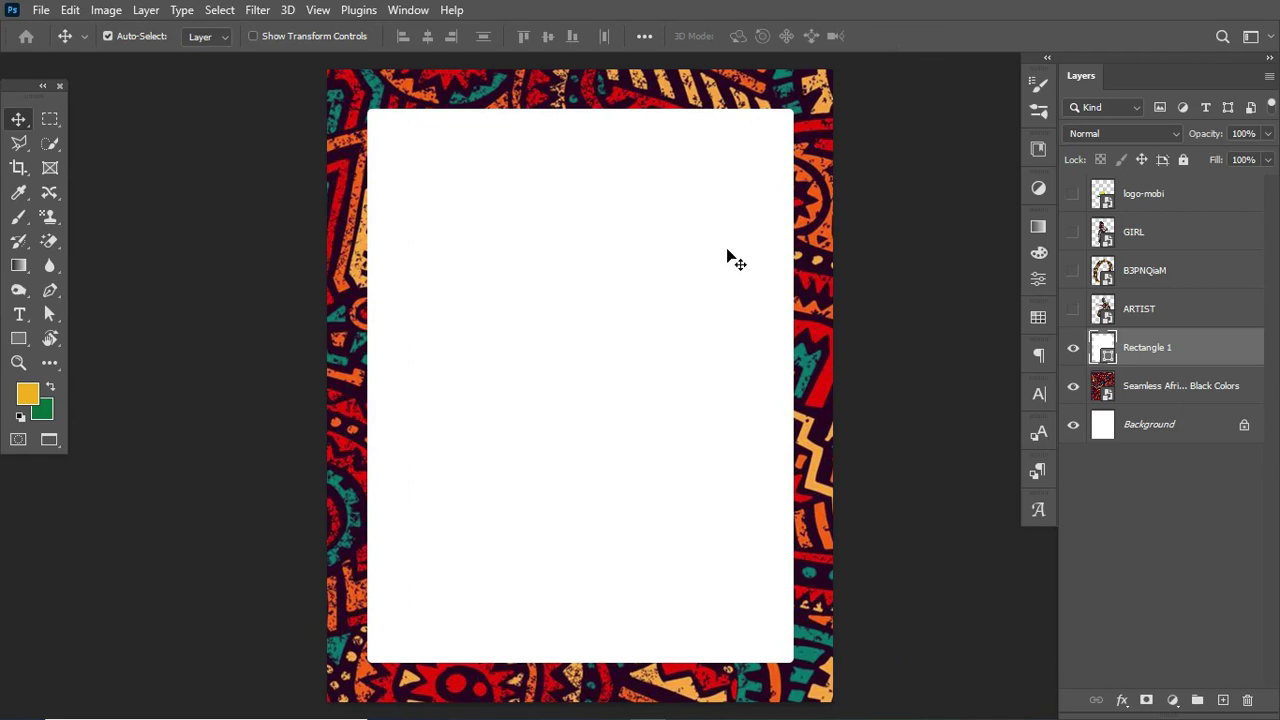
key(ctrl+t)
drag(788, 112, 785, 119)
key(Return)
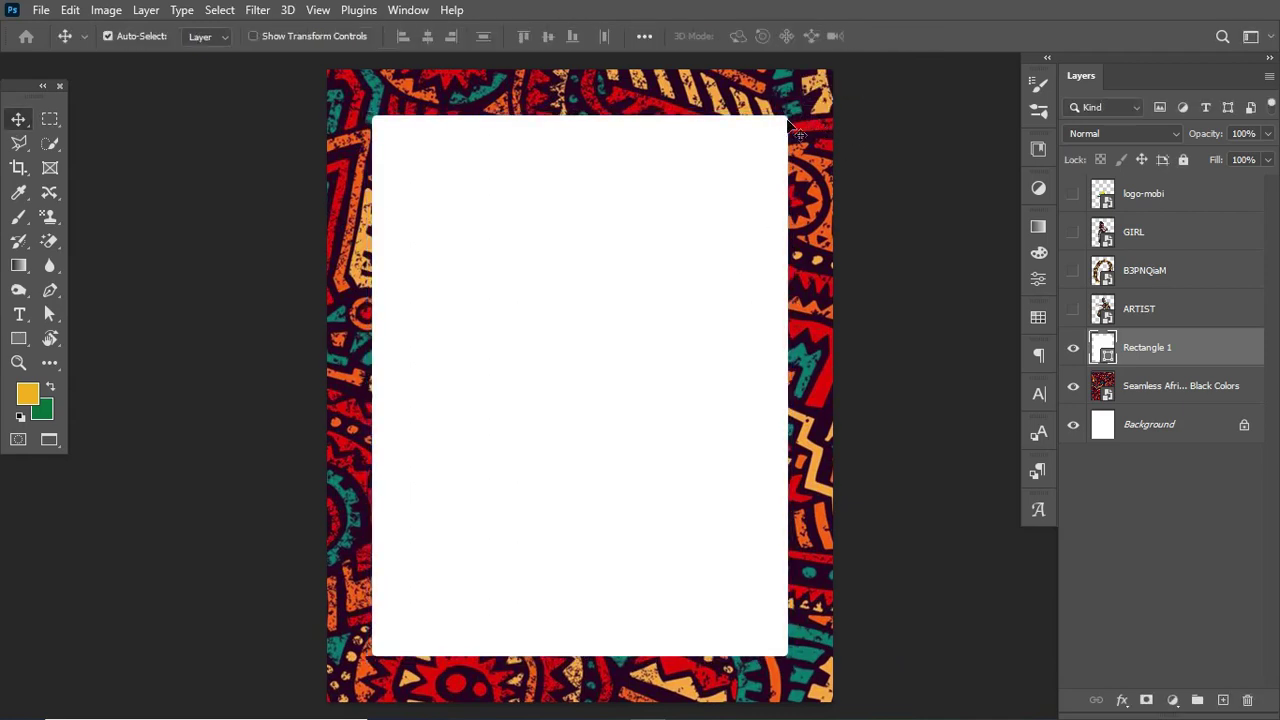
- Change the rectangle's fill to the pale cream colour feffdf
double_click(1104, 350)
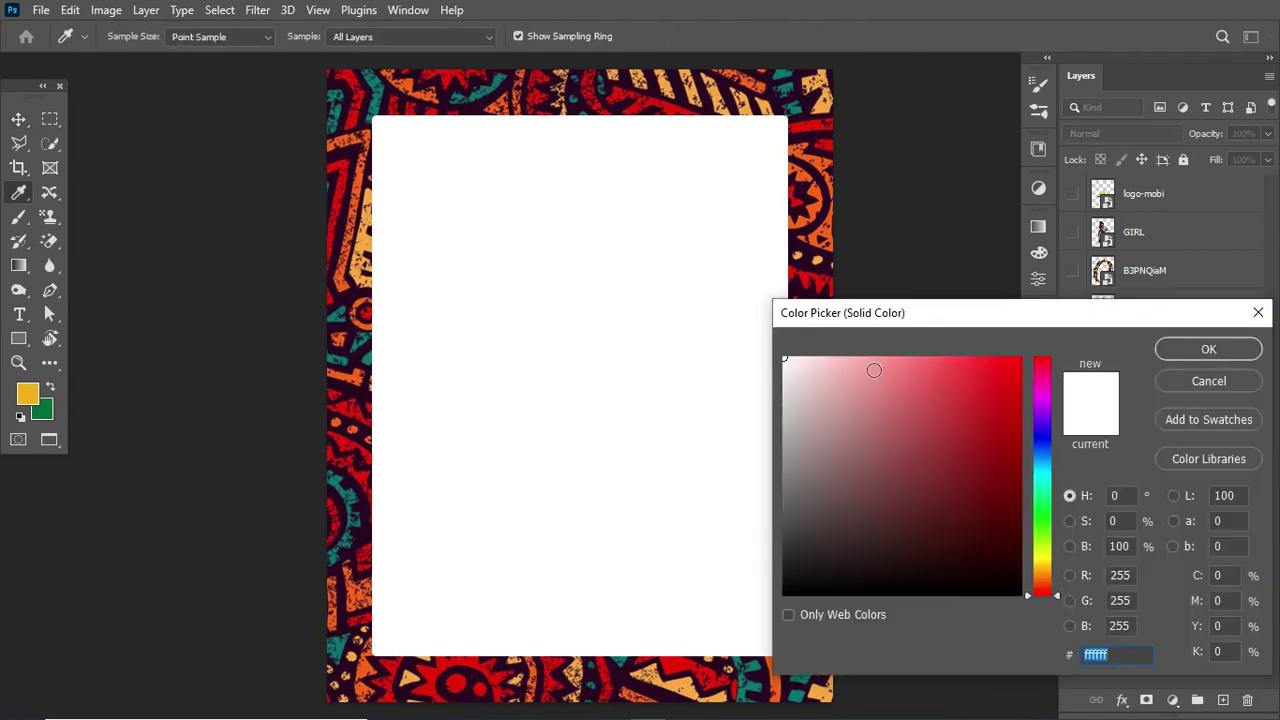
drag(1043, 585, 1042, 554)
drag(817, 380, 812, 356)
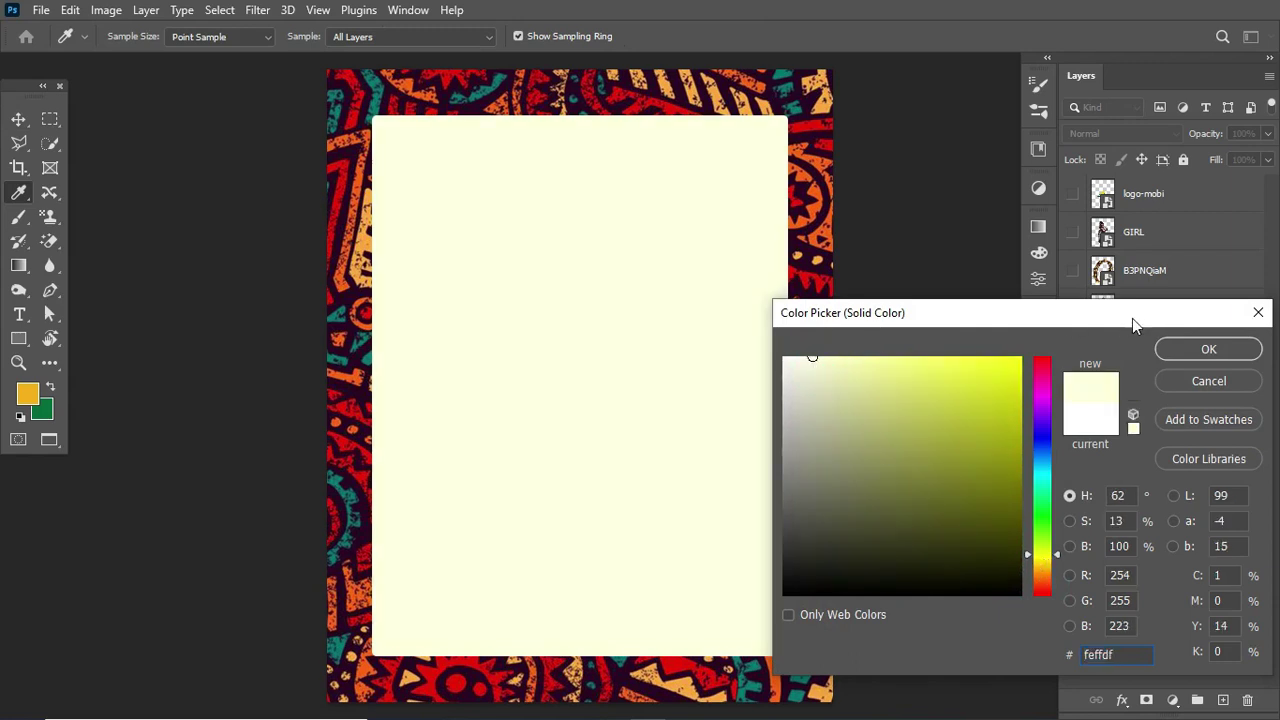
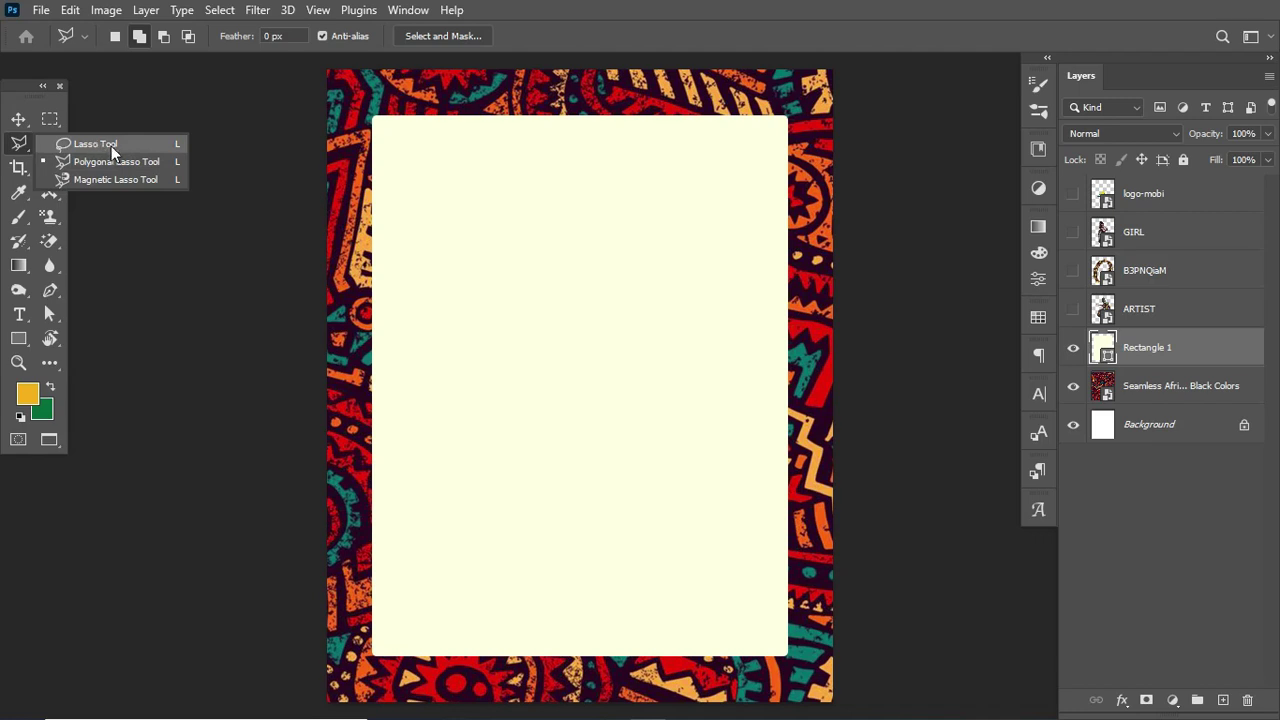
- Trace a wavy freehand Lasso selection just inside the rectangle's edges and mask the layer with it for a torn-paper outline
click(94, 143)
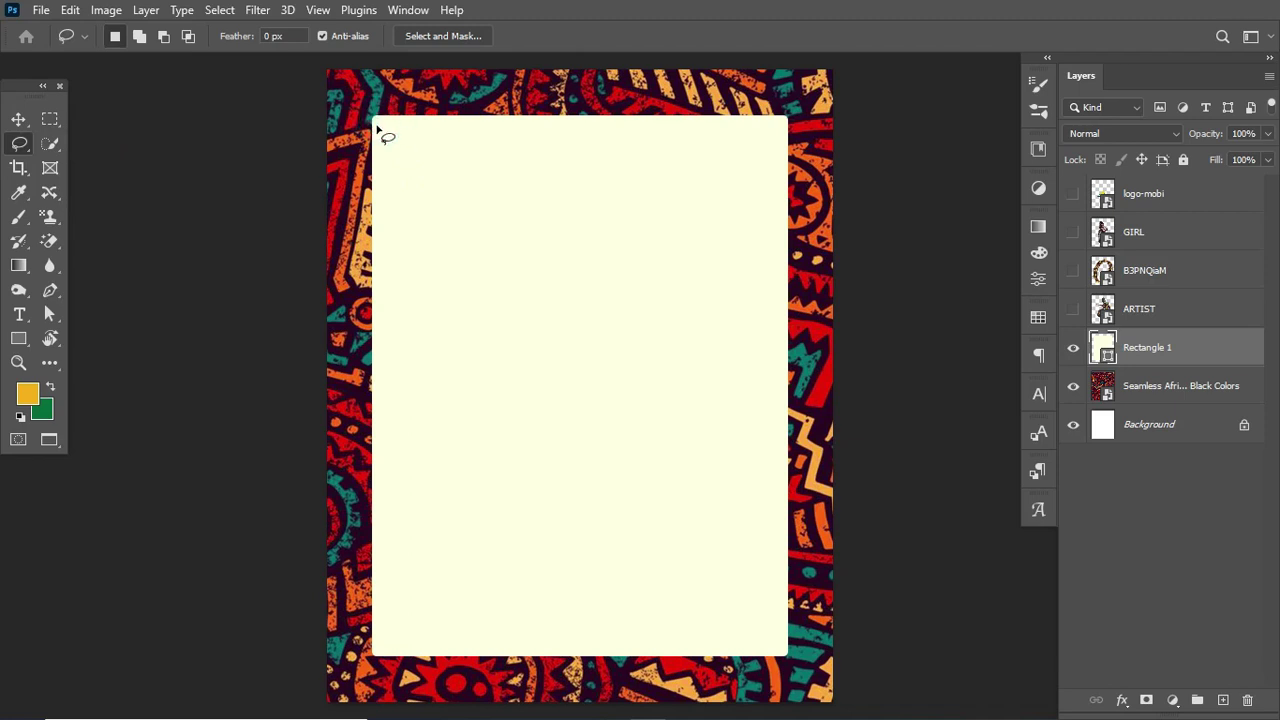
mouse_move(377, 147)
mouse_down()
mouse_move(380, 655)
mouse_move(786, 650)
mouse_move(786, 124)
mouse_move(380, 126)
mouse_up()
click(1148, 700)
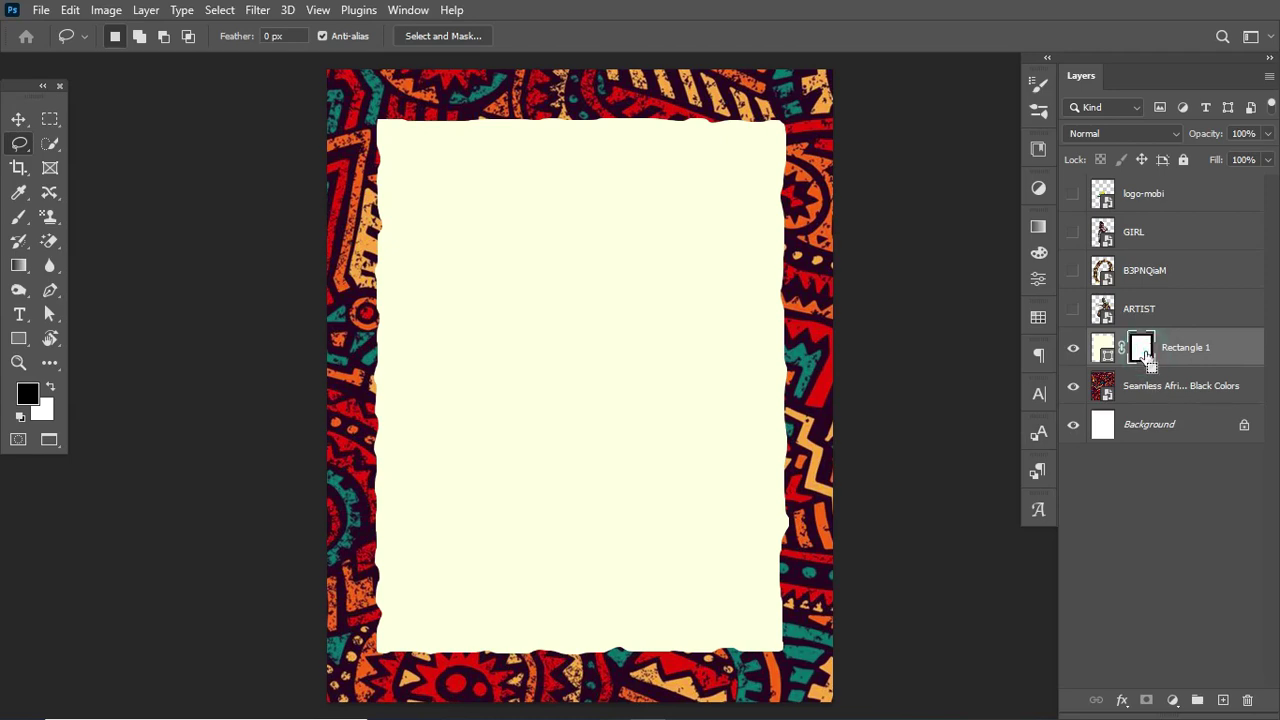
- Invert the rectangle's layer mask and invert it back to compare the torn edge
key(ctrl+i)
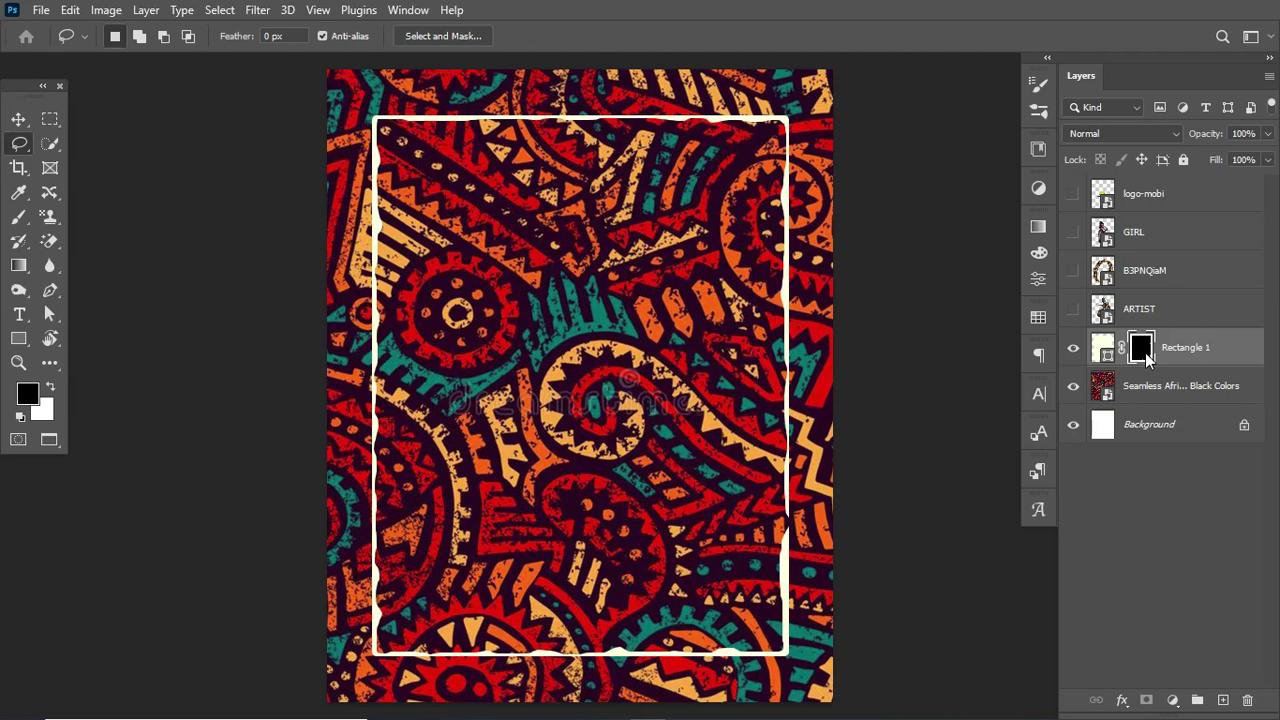
key(ctrl+i)
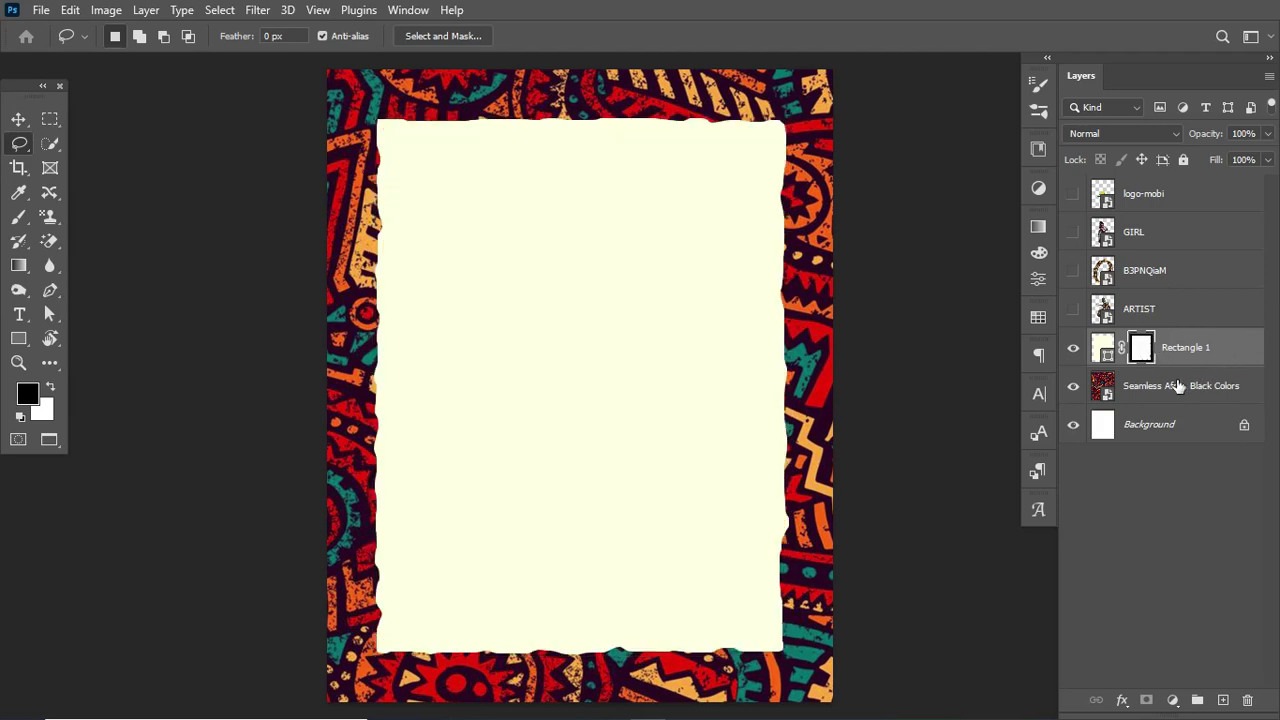
- Group the masked cream rectangle with the African pattern layer and name the group BG
ctrl+click(1240, 386)
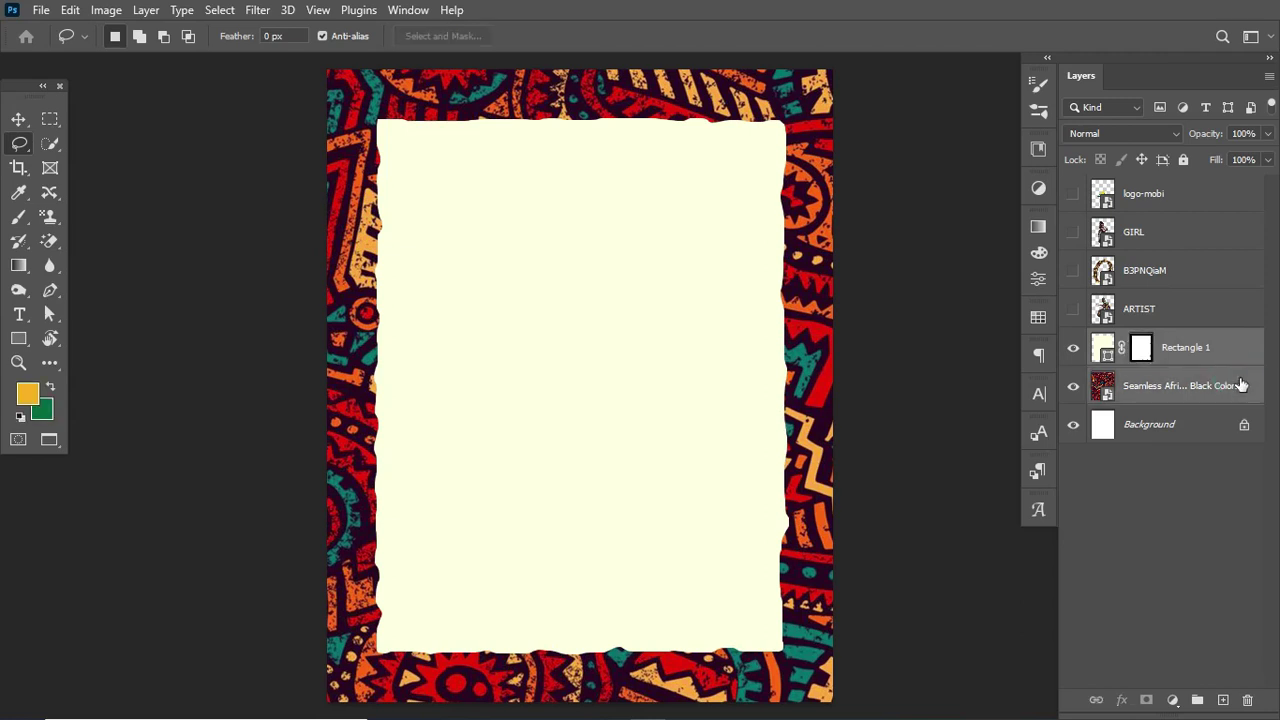
key(ctrl+g)
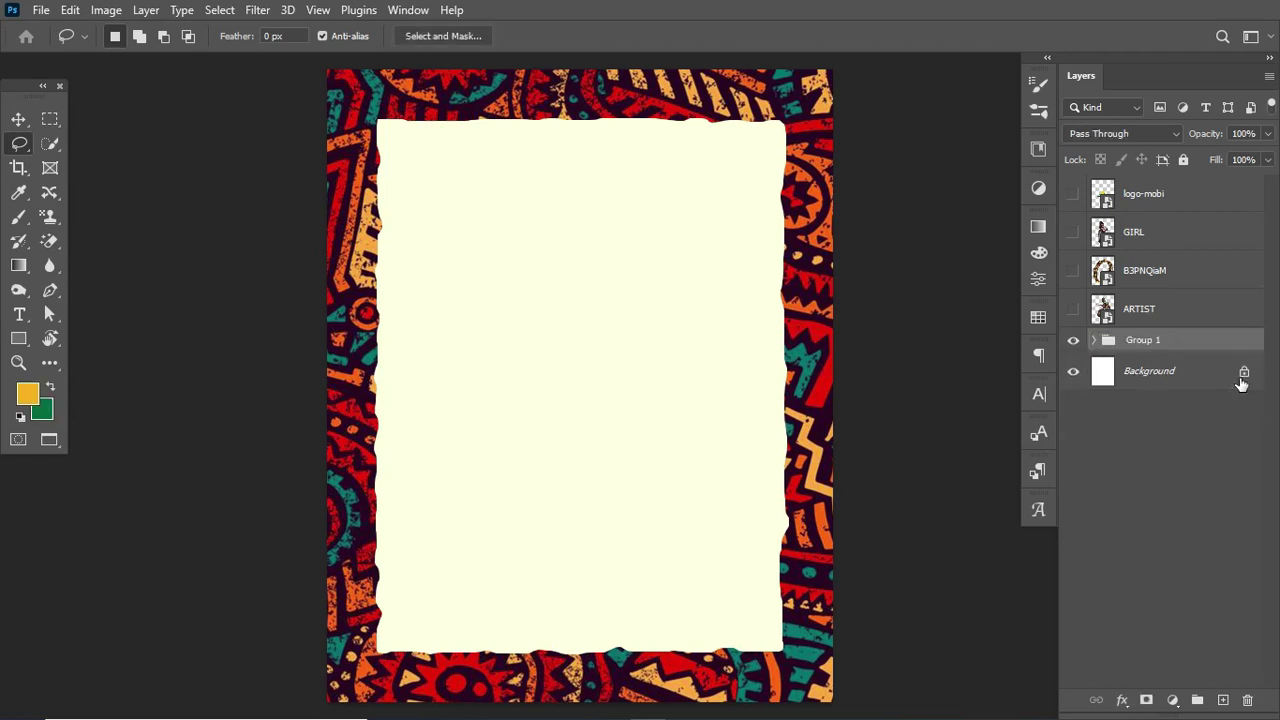
click(1097, 341)
click(1214, 370)
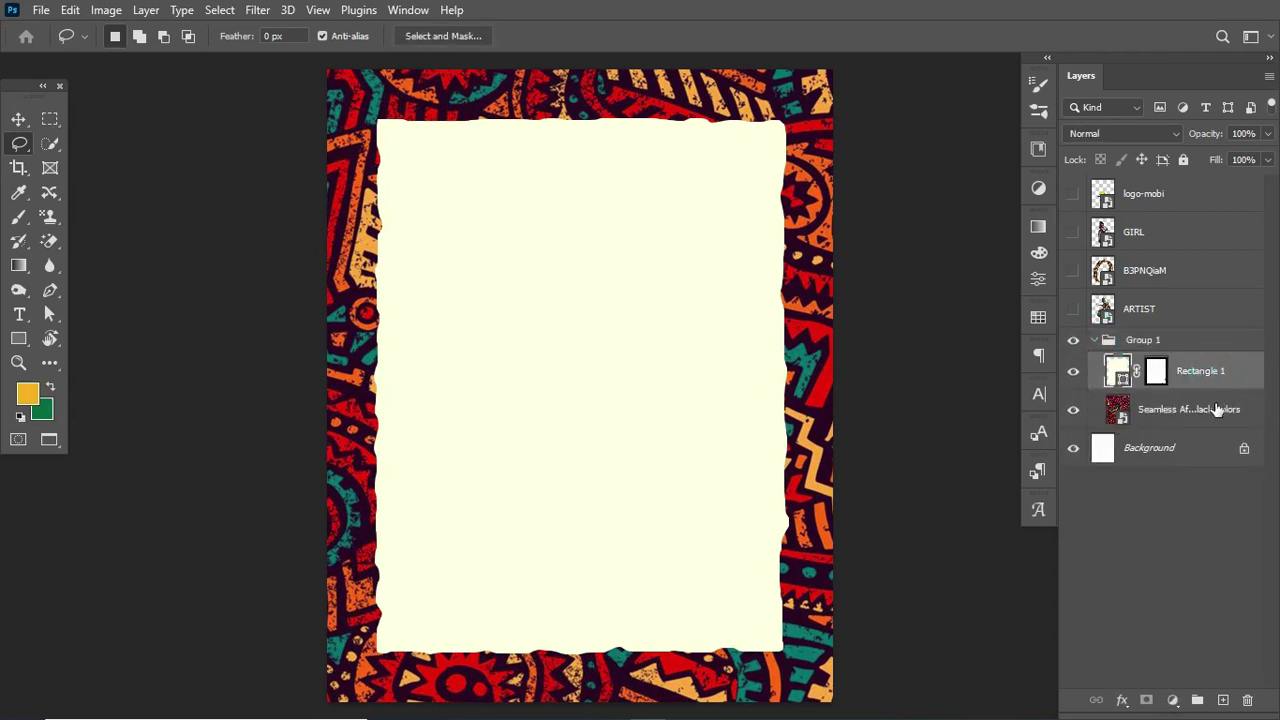
ctrl+click(1228, 410)
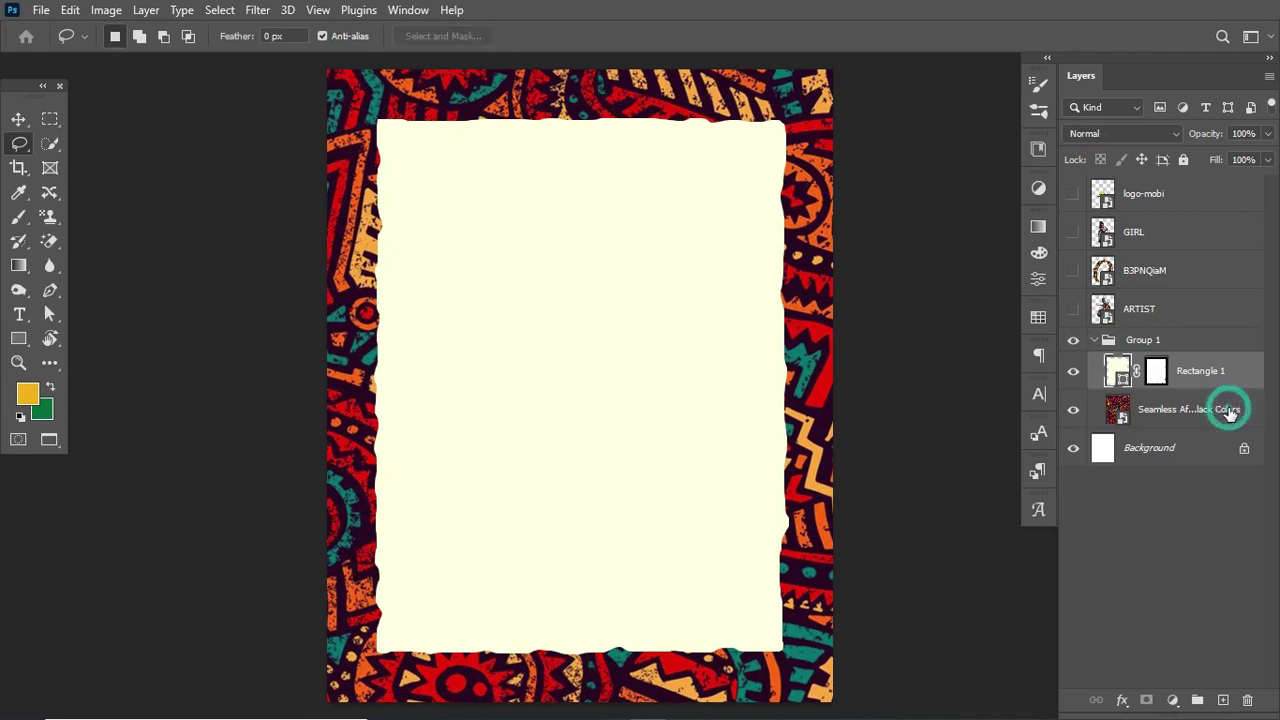
click(1095, 342)
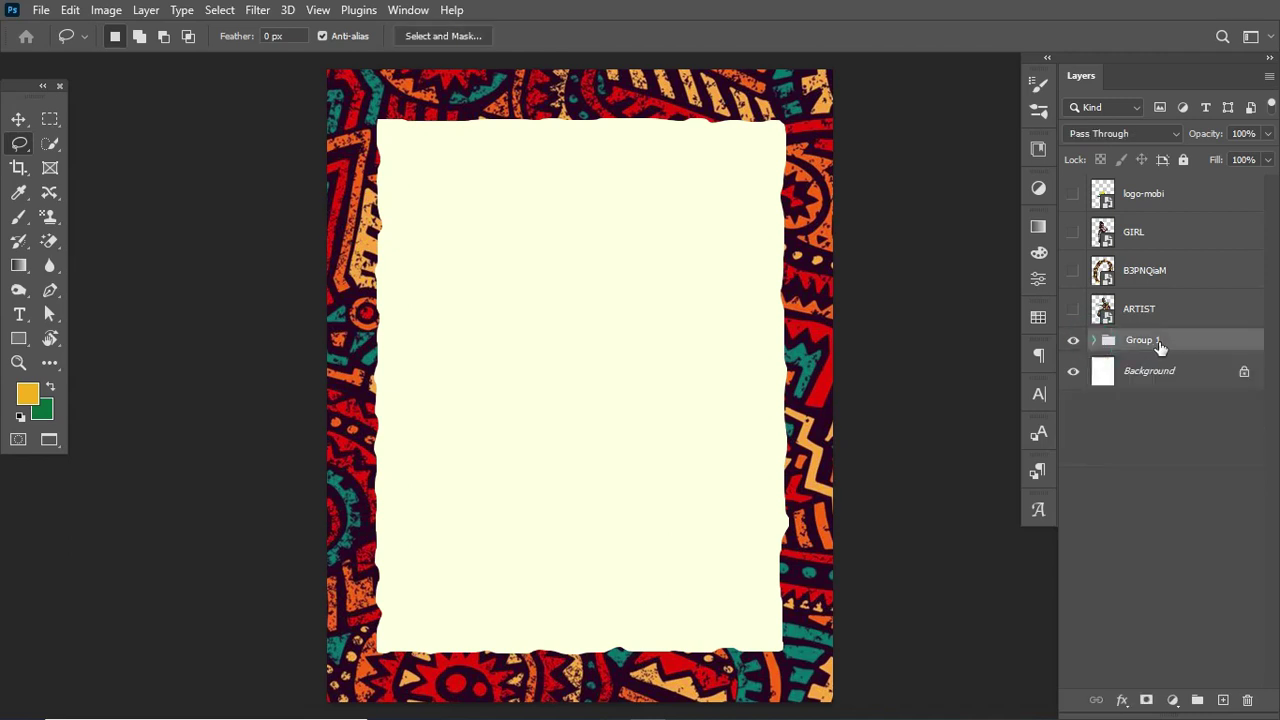
double_click(1145, 341)
text(BG)
key(Return)
- Show the ARTIST layer and convert it to a smart object
click(1073, 309)
click(18, 119)
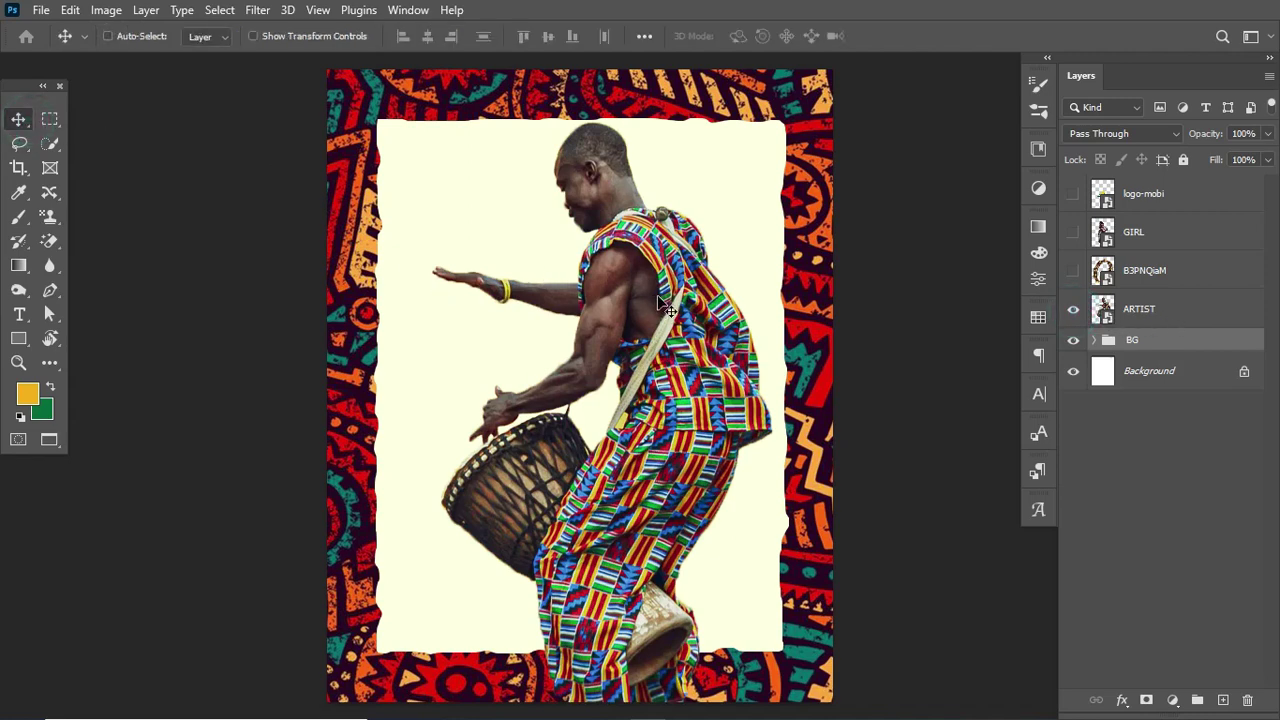
click(1195, 309)
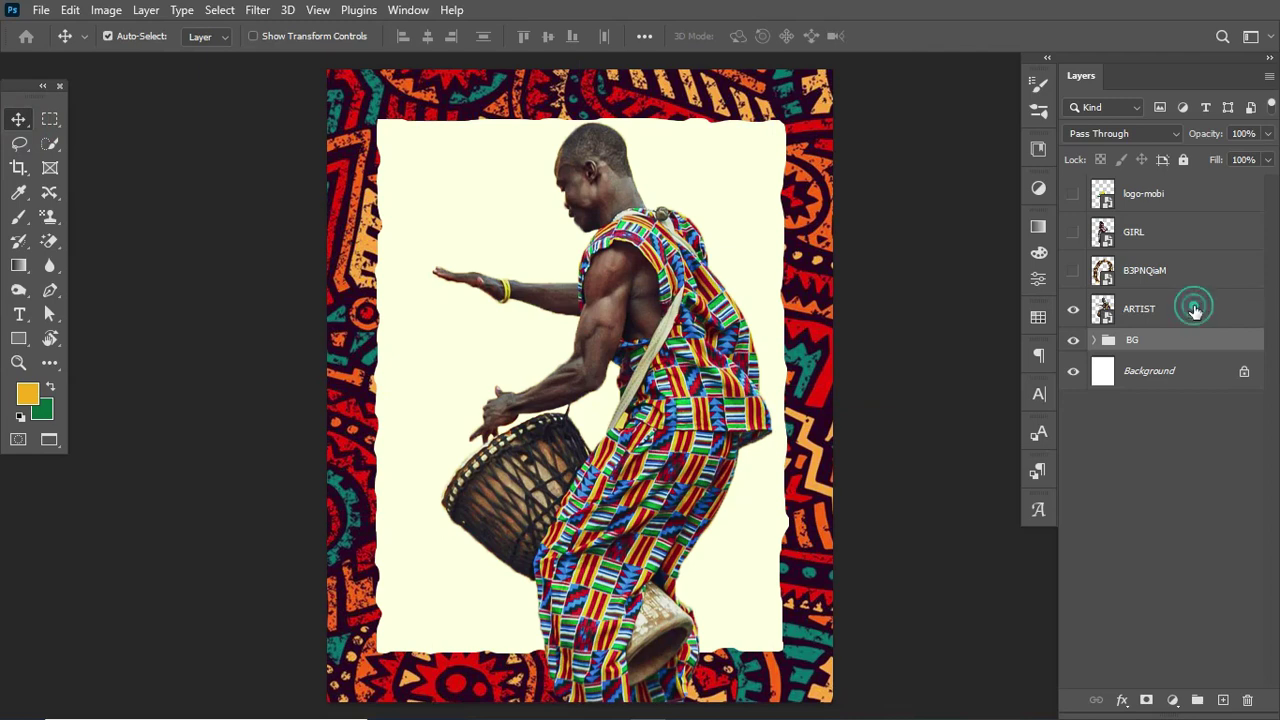
right_click(1191, 315)
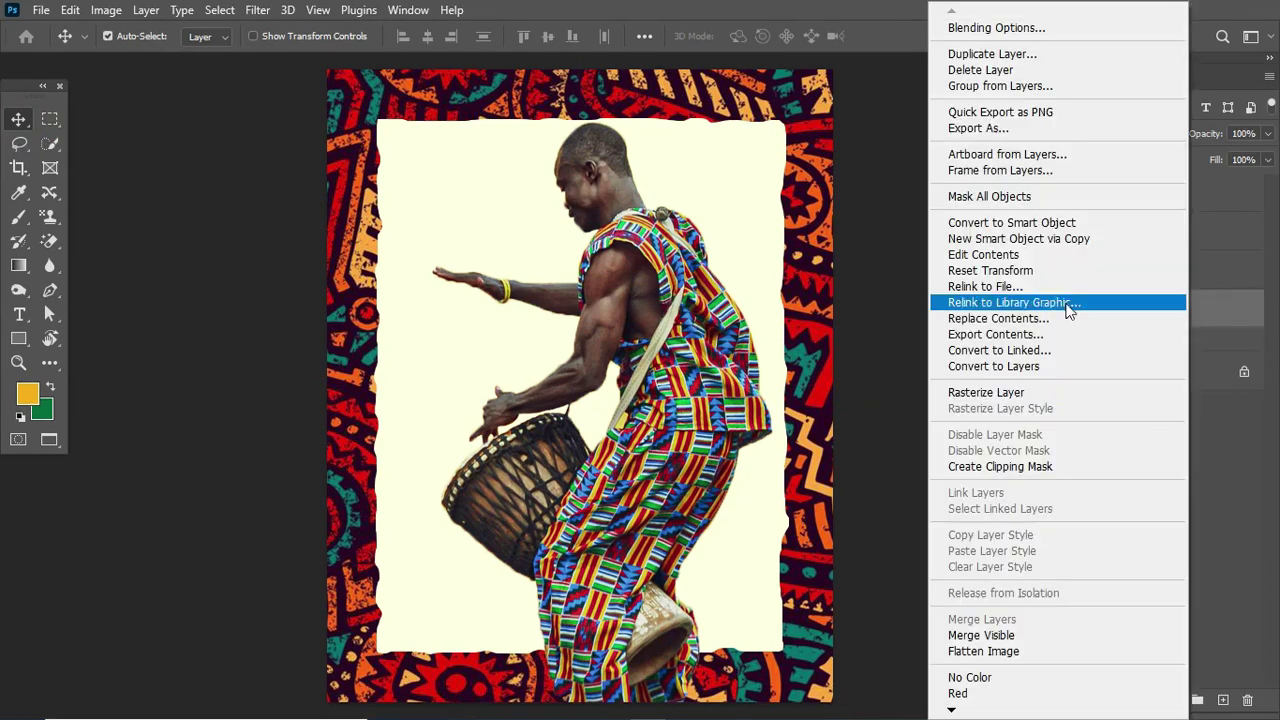
click(1063, 220)
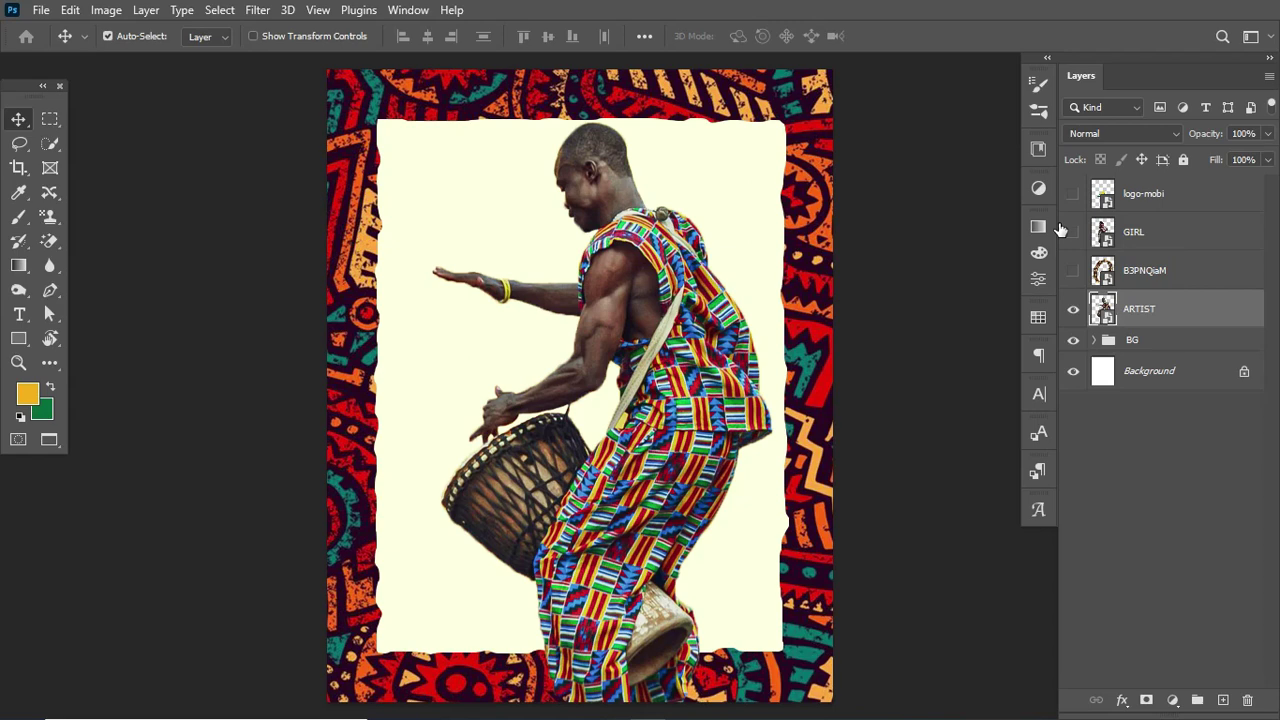
- Scale the drummer to about 63% and place him at the flyer's lower right, with his legs running off the bottom edge
key(ctrl+t)
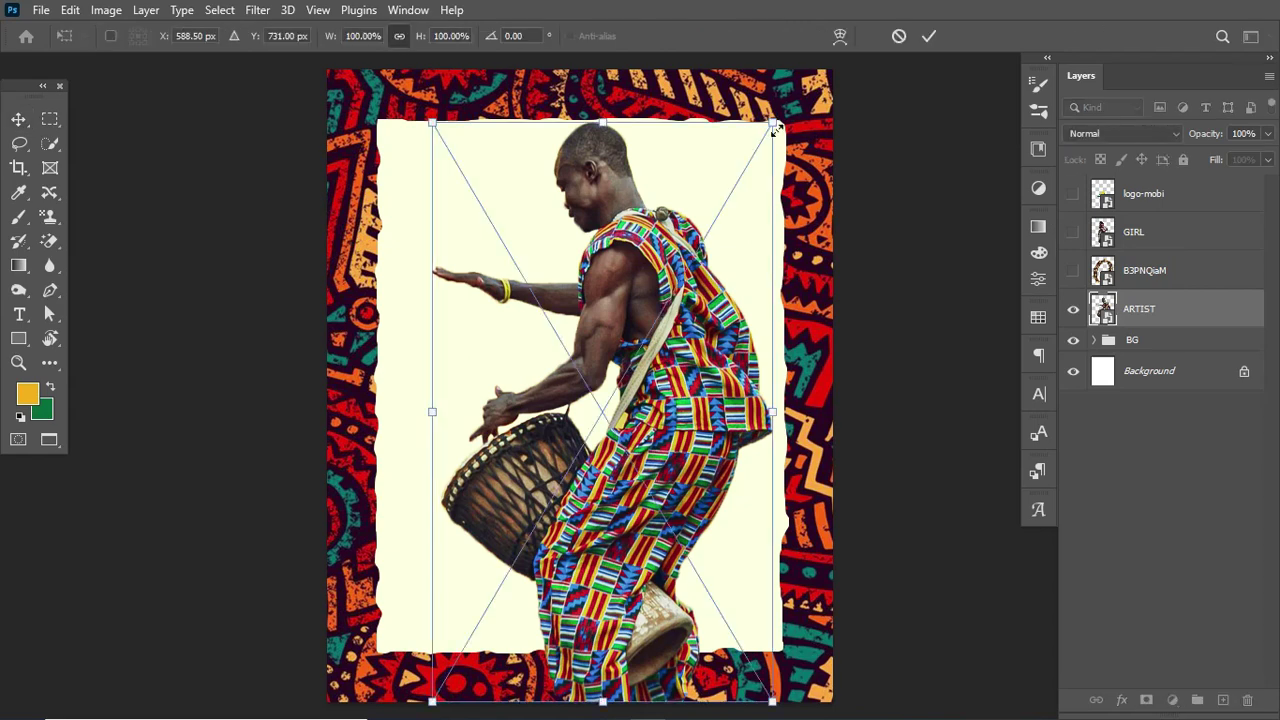
drag(773, 125, 648, 330)
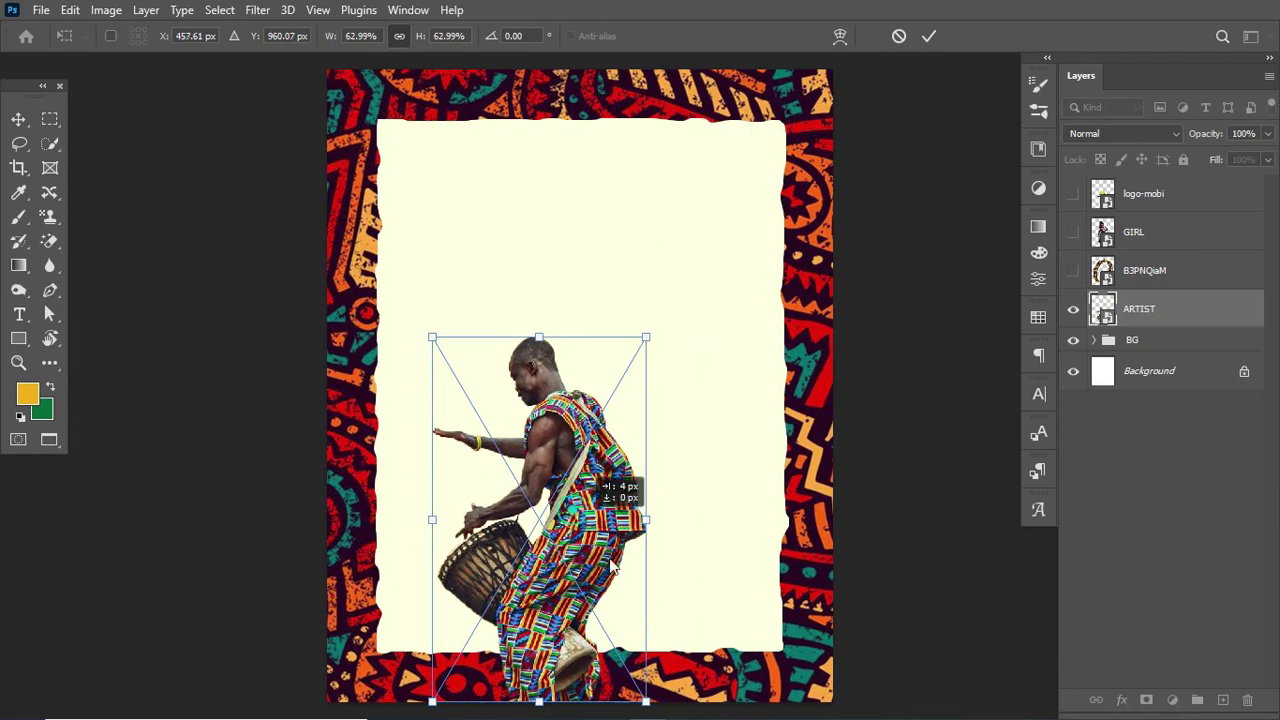
drag(571, 510, 688, 616)
key(Return)
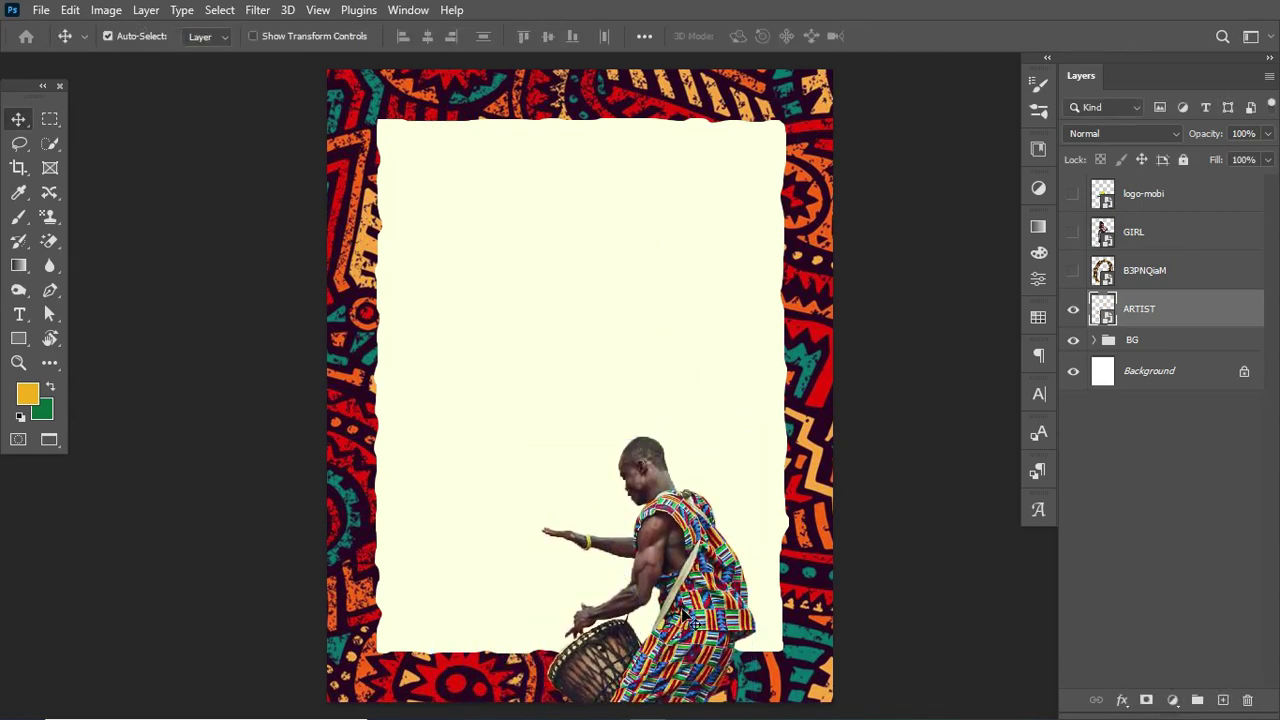
- Move the GIRL layer directly above the ARTIST layer and show it
drag(1160, 237, 1140, 290)
click(1073, 270)
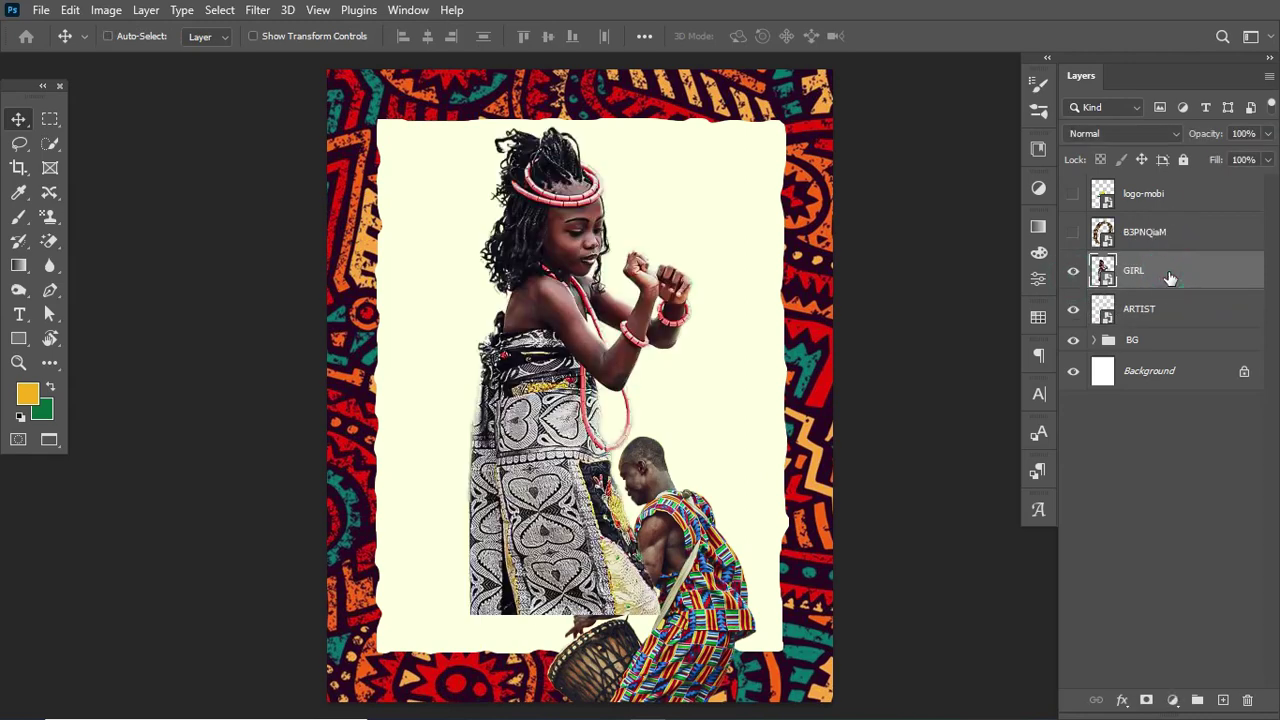
key(ctrl+t)
drag(834, 72, 630, 327)
drag(480, 438, 498, 508)
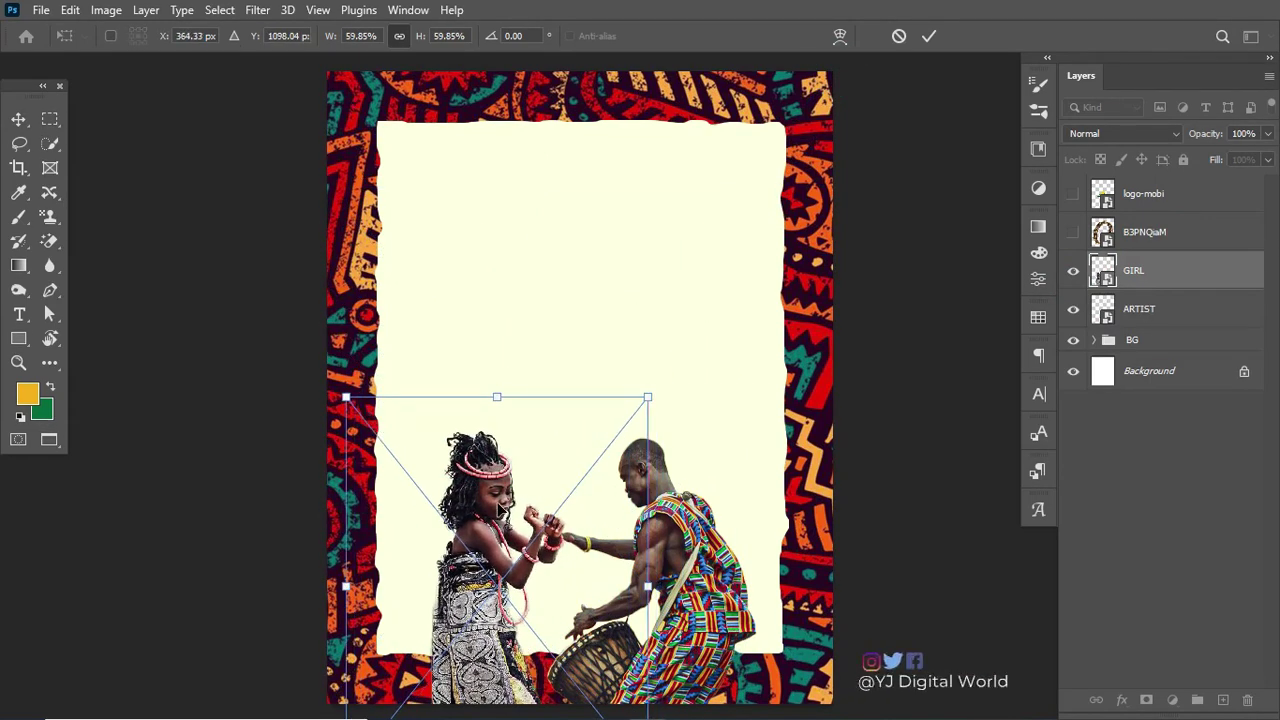
key(Escape)
- Convert the GIRL layer to a smart object, scale it to about 72% and place it at the flyer's lower left facing the drummer
right_click(1183, 288)
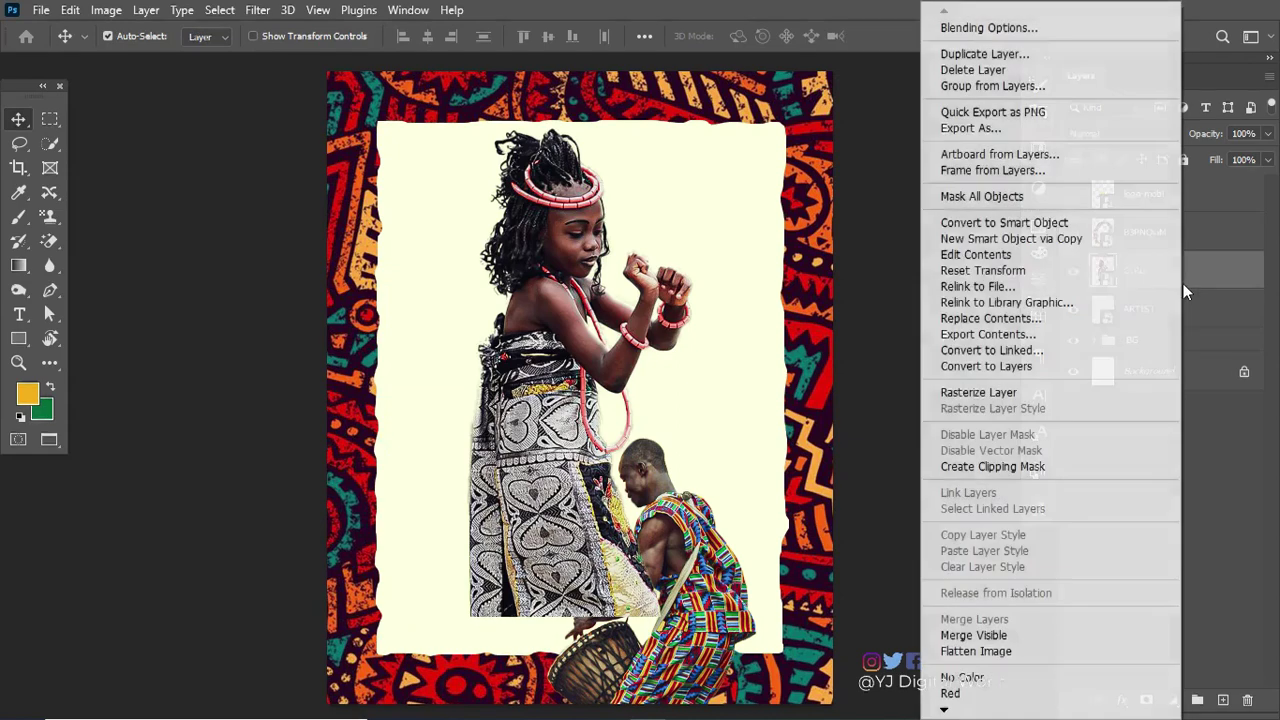
click(1087, 230)
key(ctrl+t)
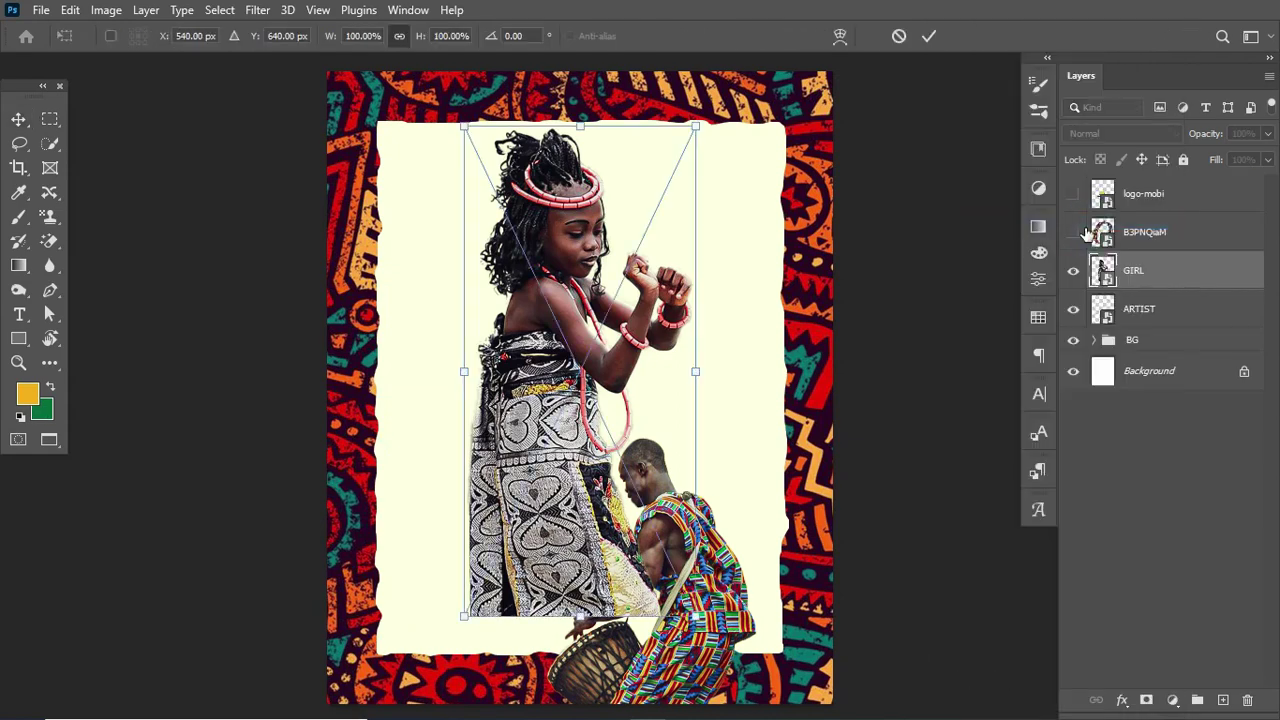
drag(695, 127, 614, 256)
drag(517, 402, 445, 605)
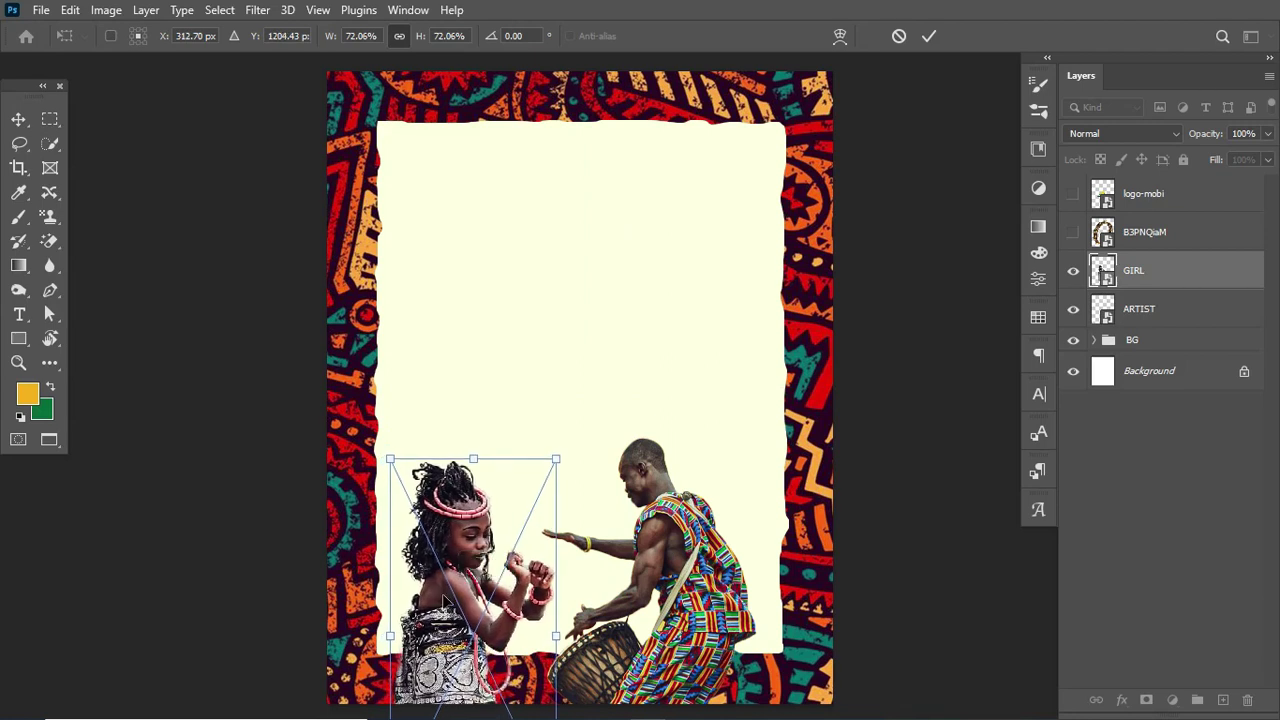
key(Return)
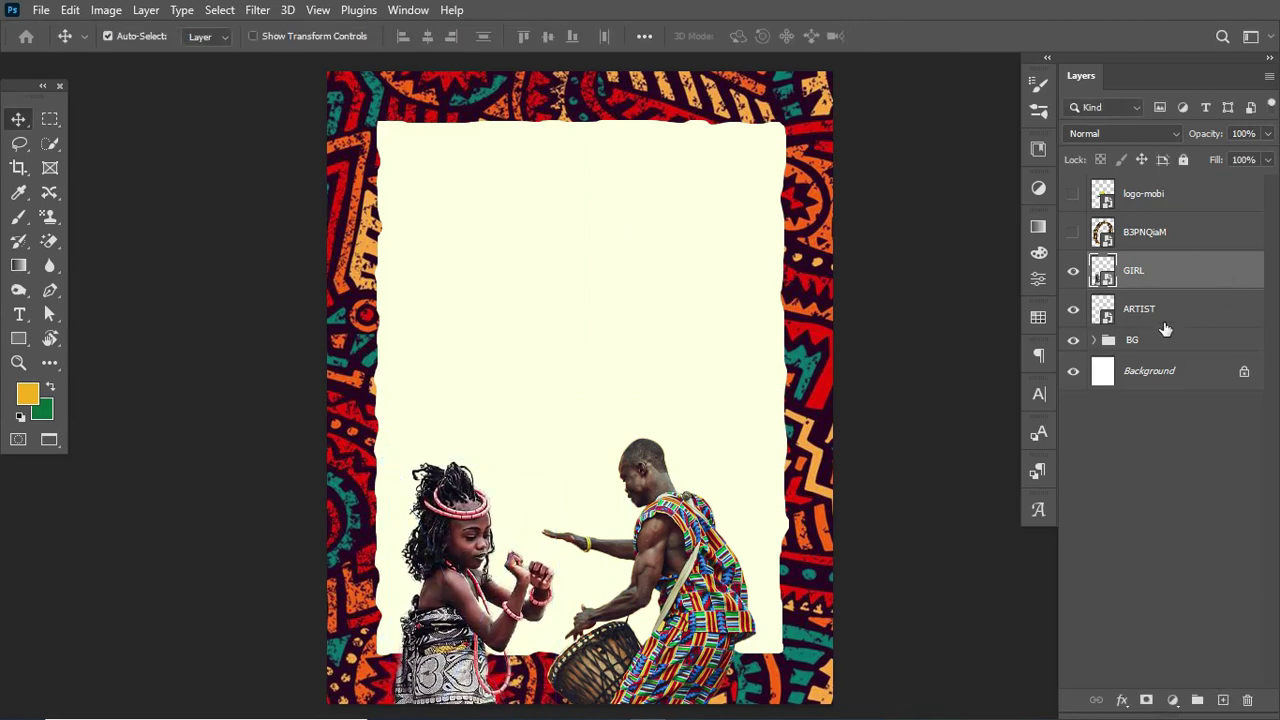
- Group the GIRL and ARTIST layers and centre the group horizontally on the canvas
ctrl+click(1175, 322)
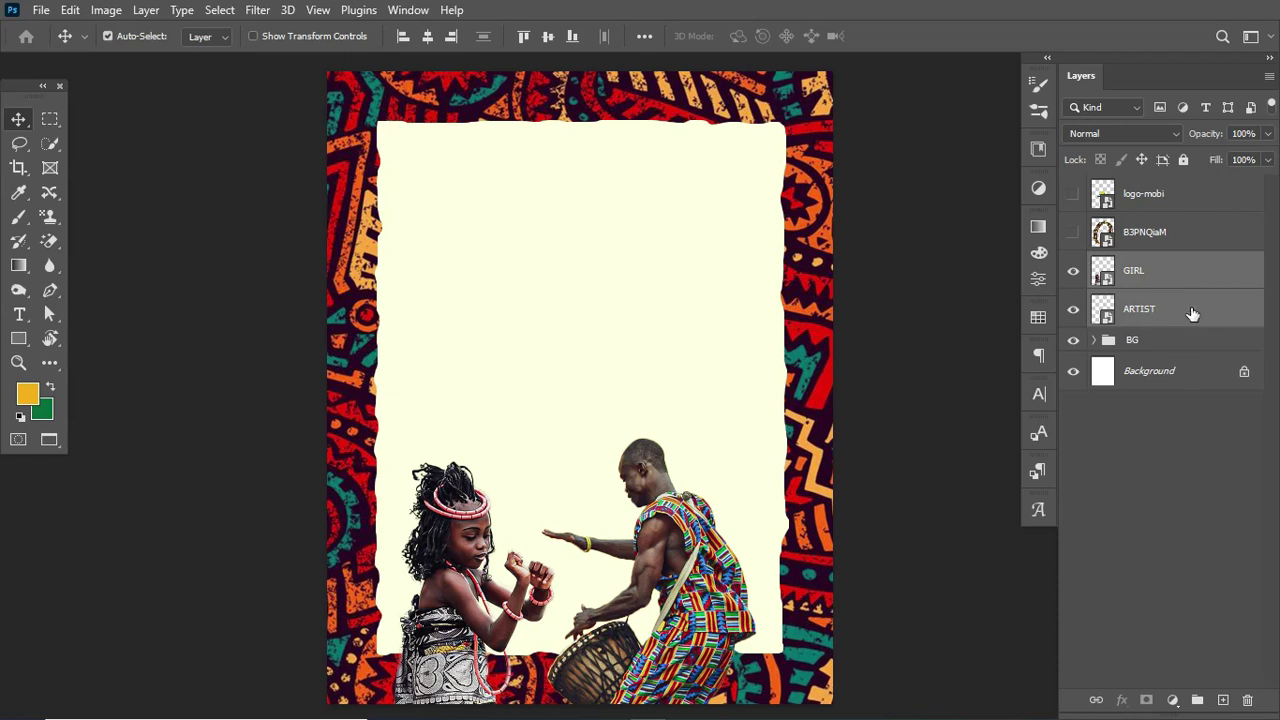
click(1214, 272)
click(1193, 272)
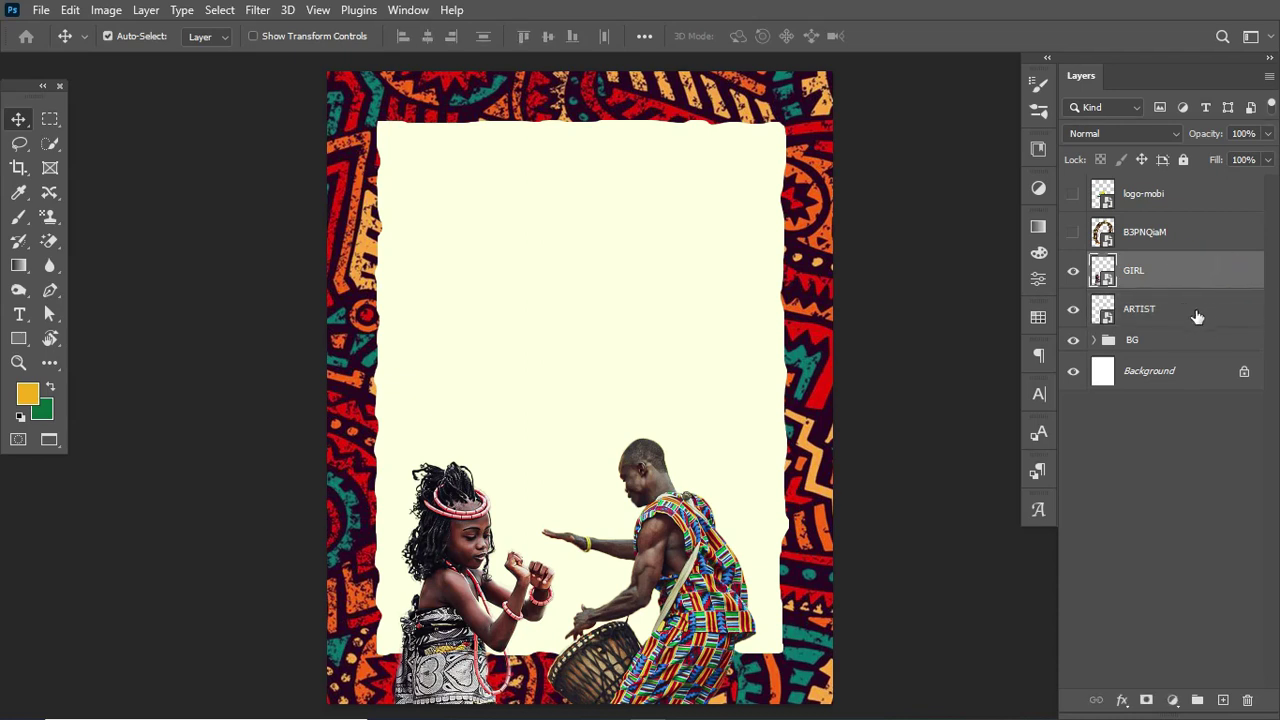
shift+click(1195, 316)
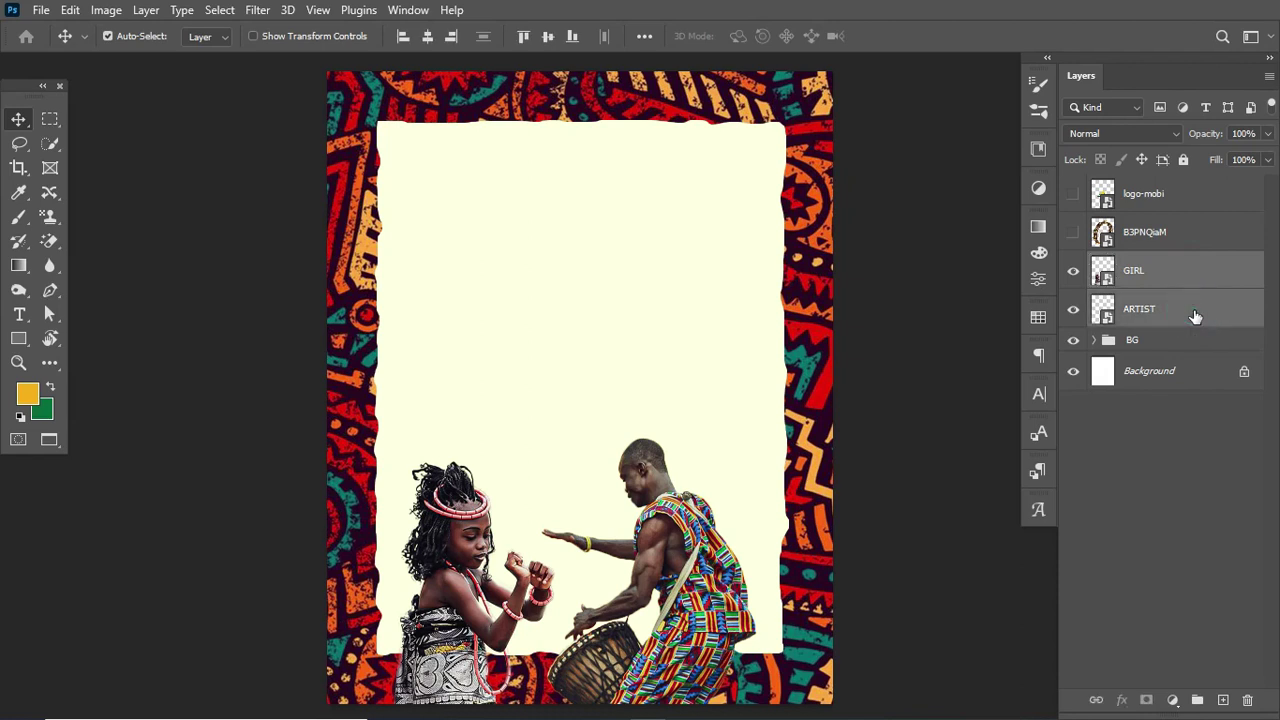
key(ctrl+g)
key(ctrl+a)
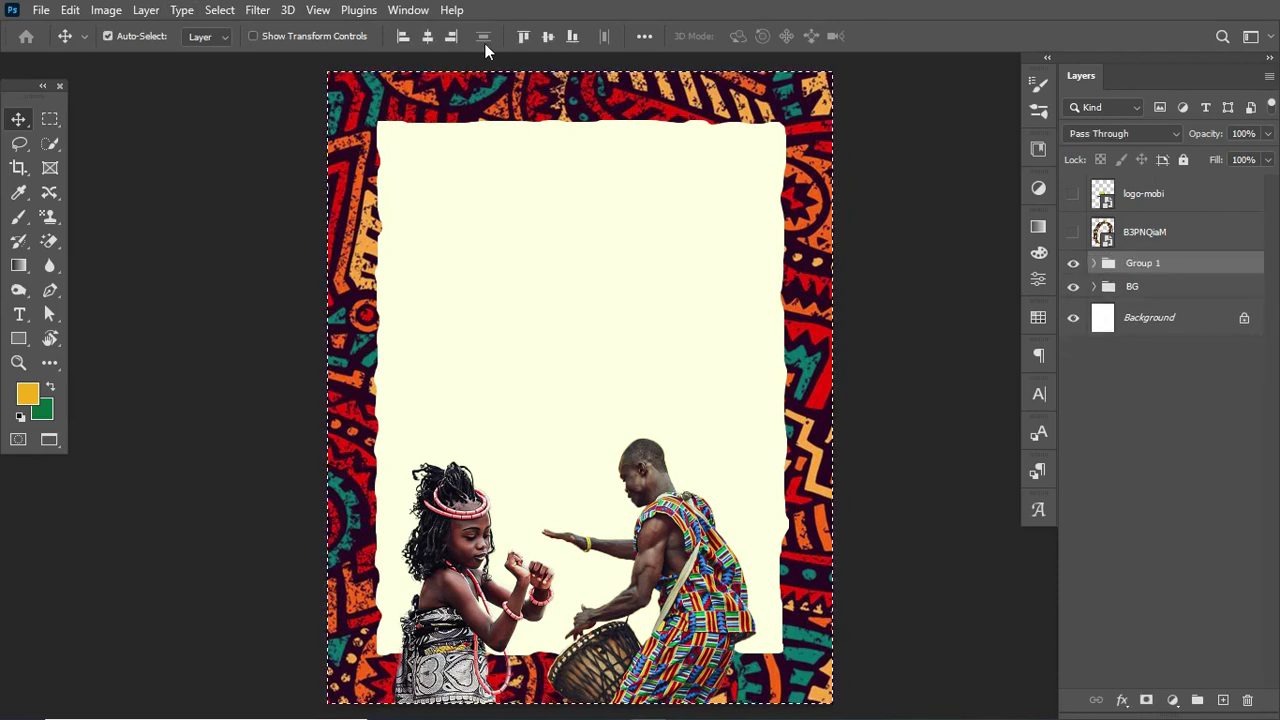
click(427, 37)
key(ctrl+d)
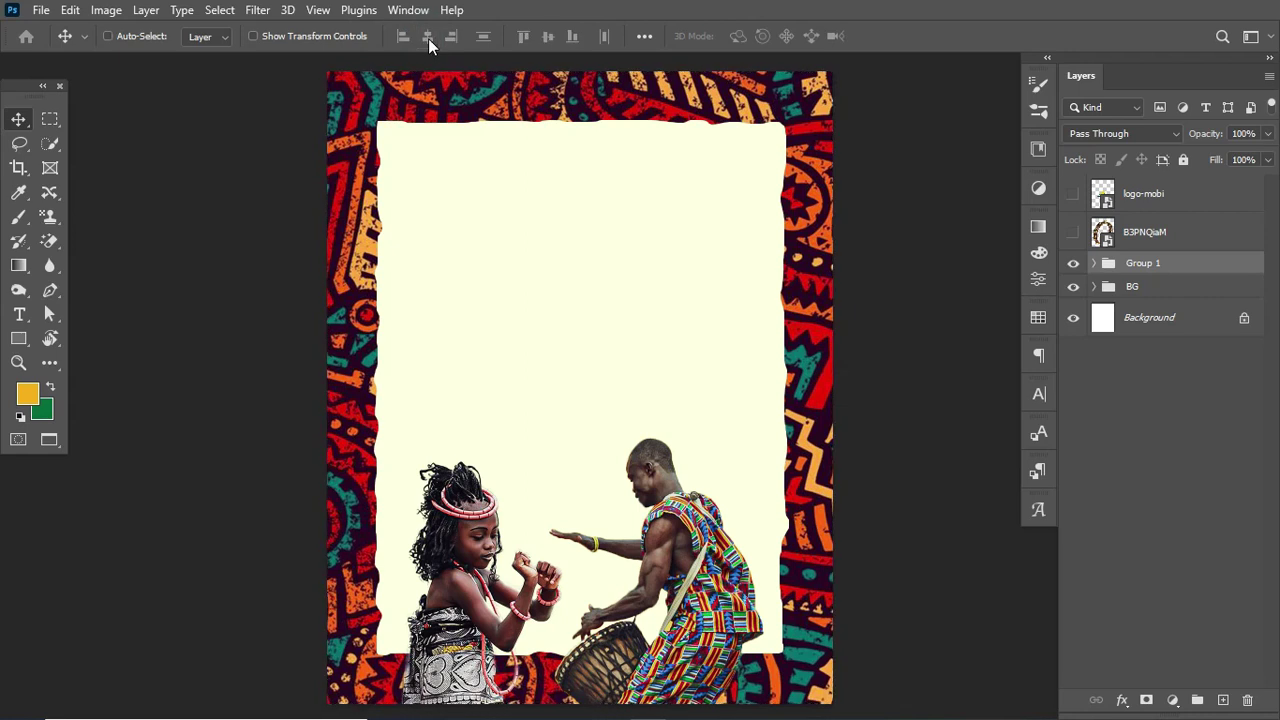
- Rename the group holding the girl and the drummer as DANCE
double_click(1143, 263)
text(DANCE)
key(Return)
- Show the B3PNQiaM tambourine layer, scale it to about 47% and rotate it to about -167° near the flyer's upper-left corner
click(1073, 232)
click(1198, 230)
key(ctrl+t)
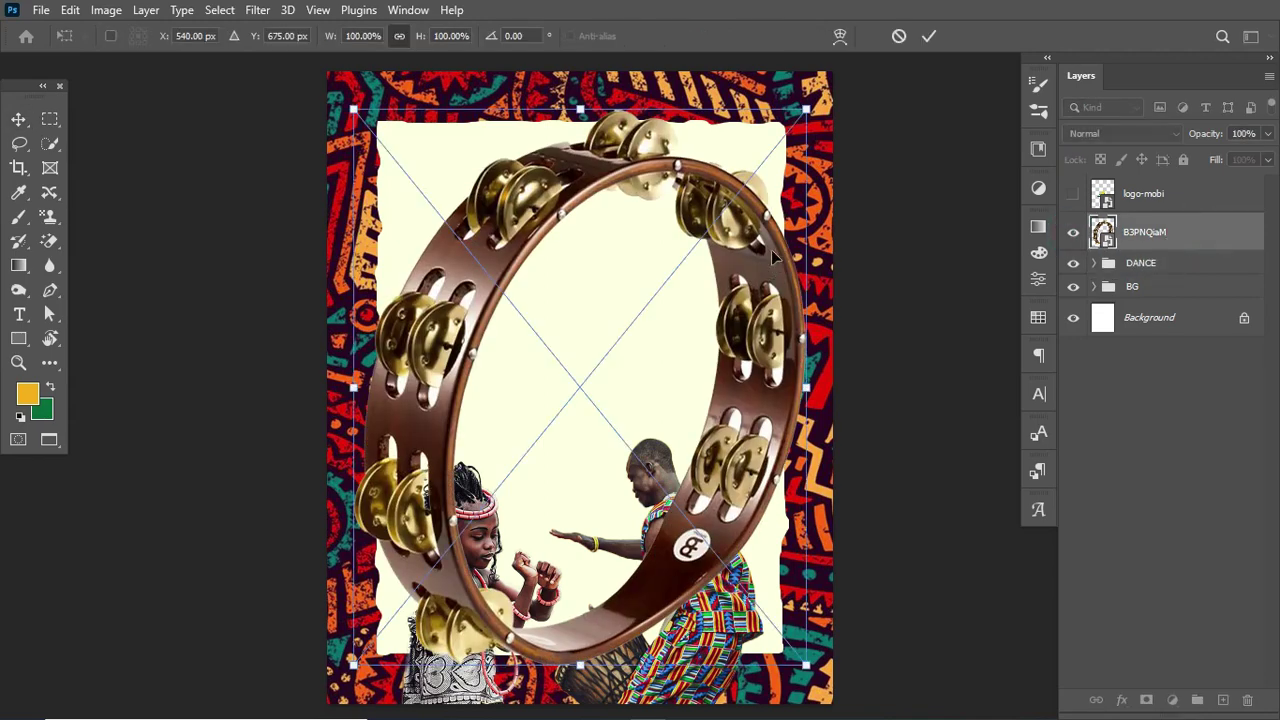
drag(816, 102, 606, 436)
drag(553, 478, 484, 161)
drag(586, 248, 40, 222)
drag(77, 243, 95, 207)
drag(228, 284, 206, 231)
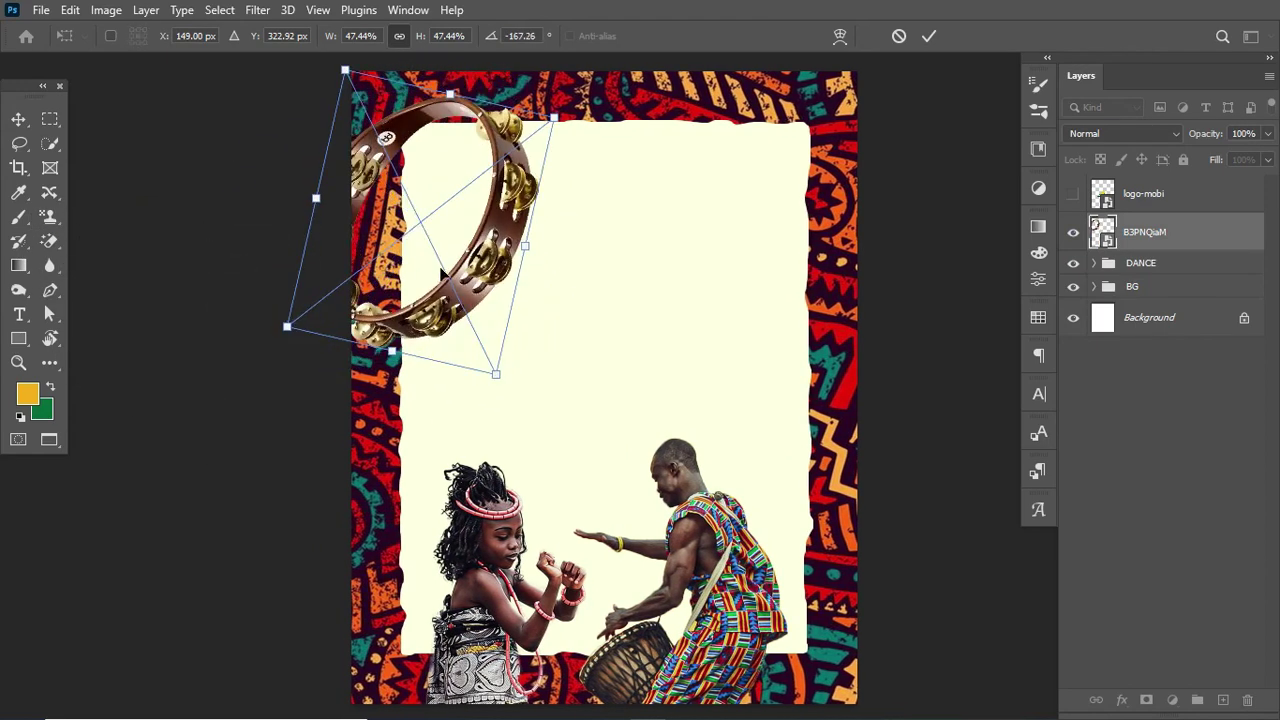
- Shift the tambourine partly off the flyer's upper-left corner and reduce it slightly so only its lower arc overlaps the panel
drag(440, 272, 411, 186)
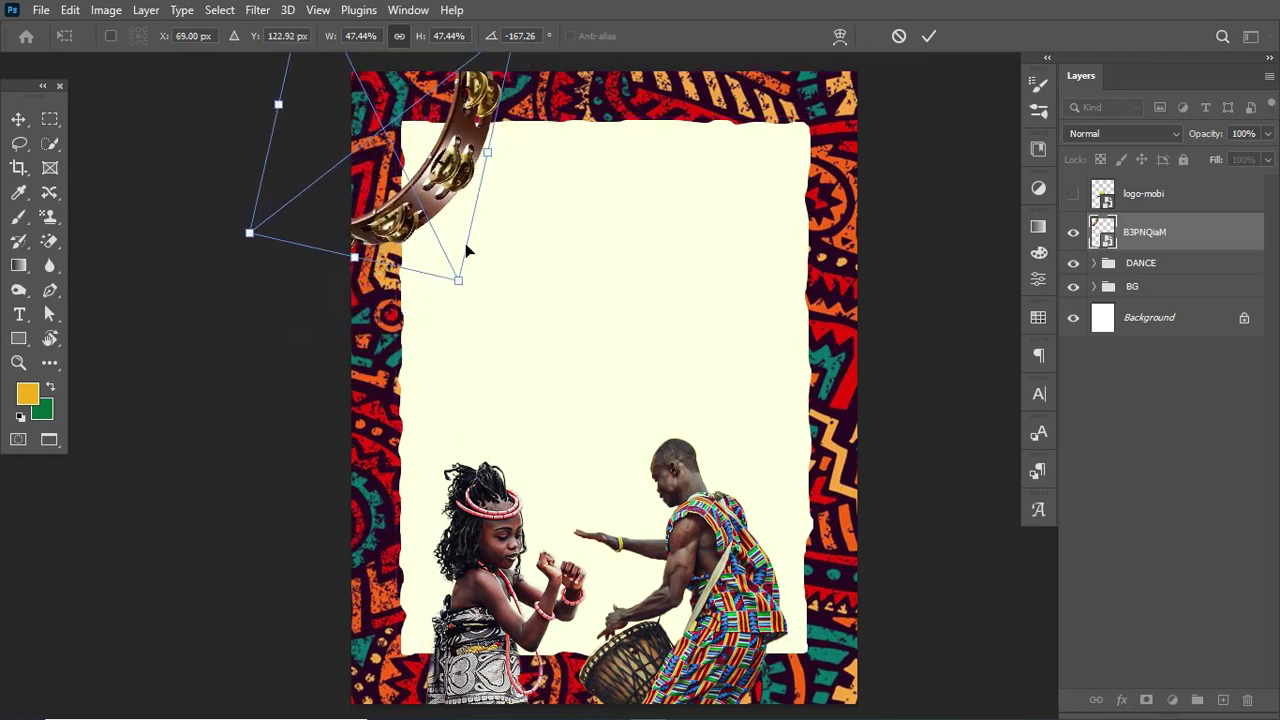
drag(456, 282, 449, 212)
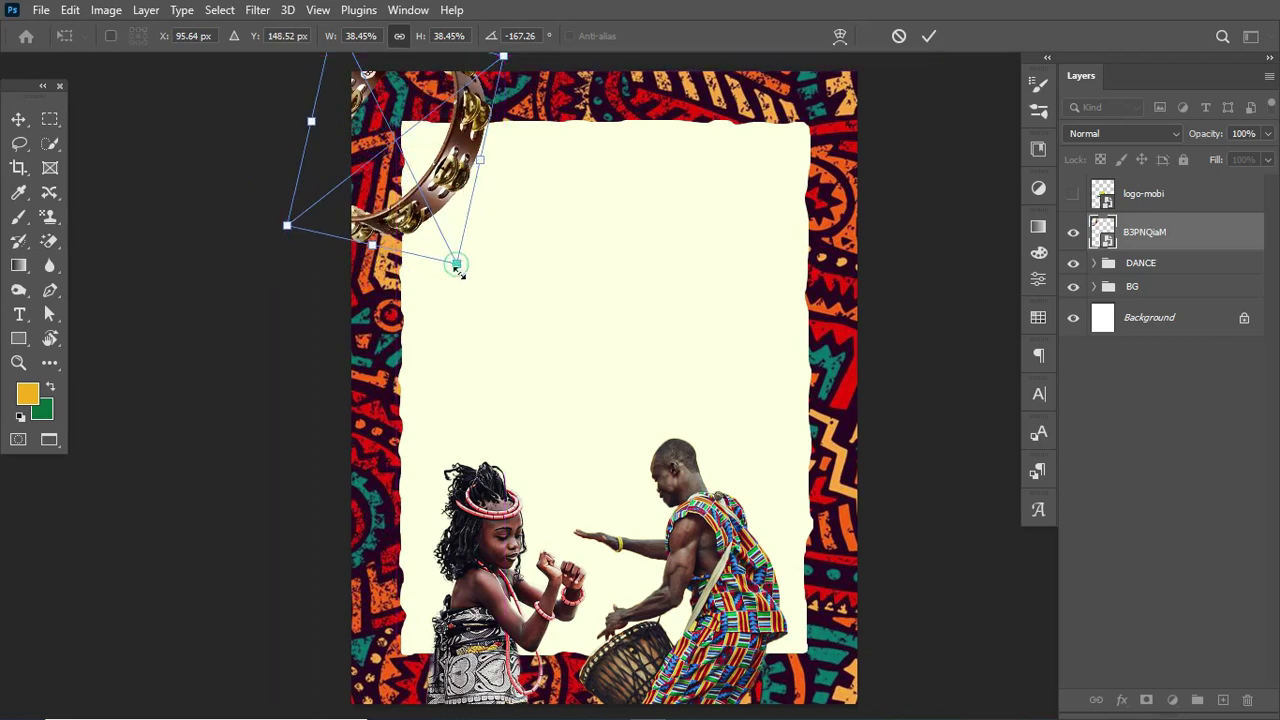
drag(456, 278, 477, 300)
drag(456, 235, 448, 213)
key(Return)
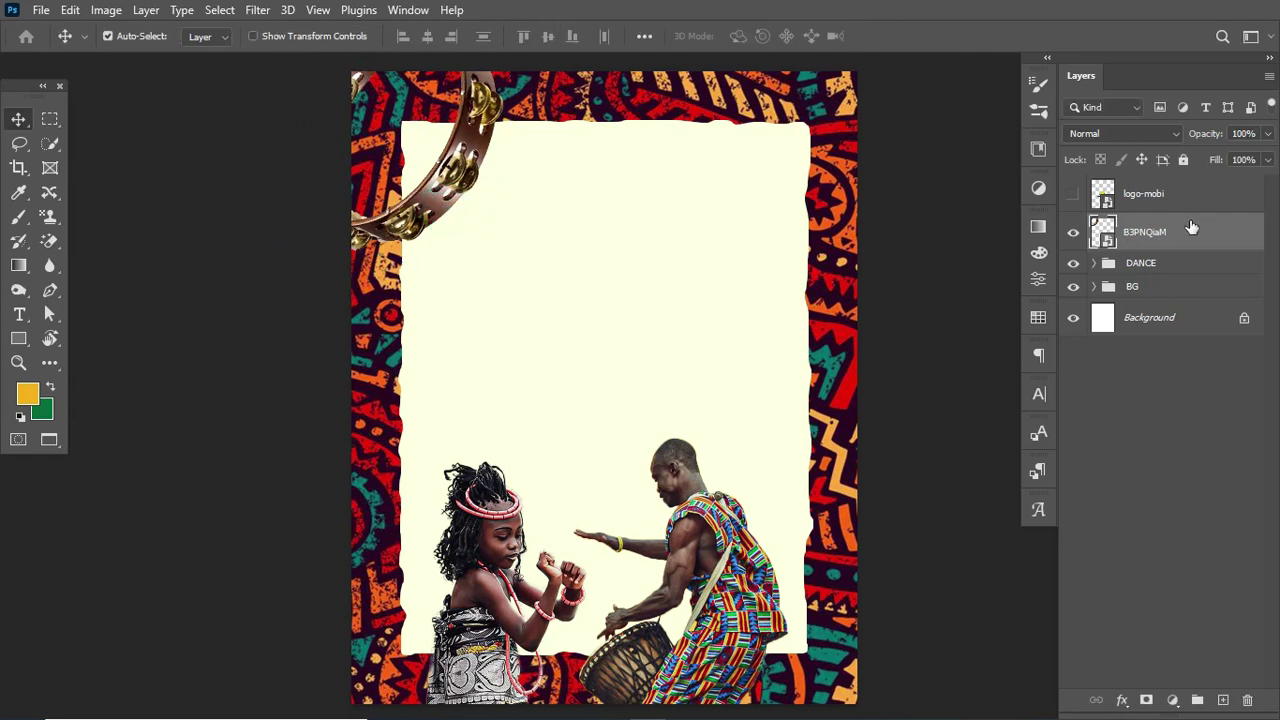
- Show the logo-mobi layer, scale the logo down and place it near the top centre of the cream panel
click(1073, 194)
click(1177, 200)
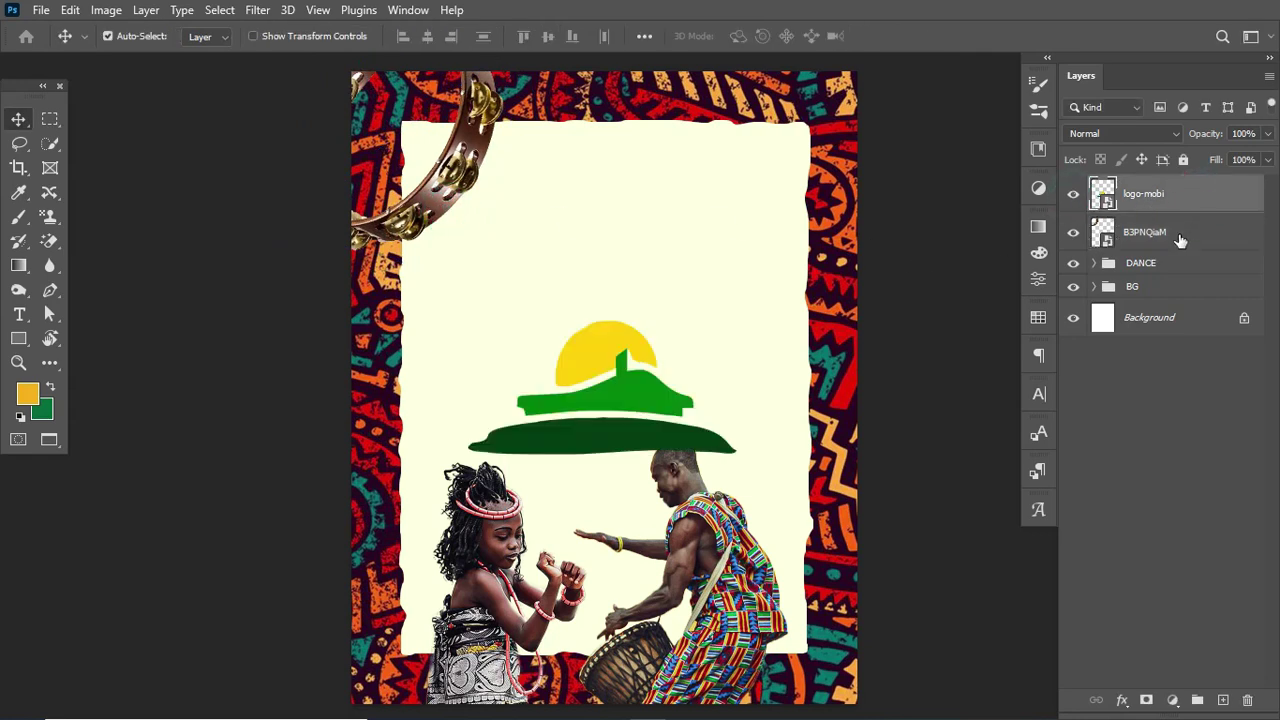
key(ctrl+t)
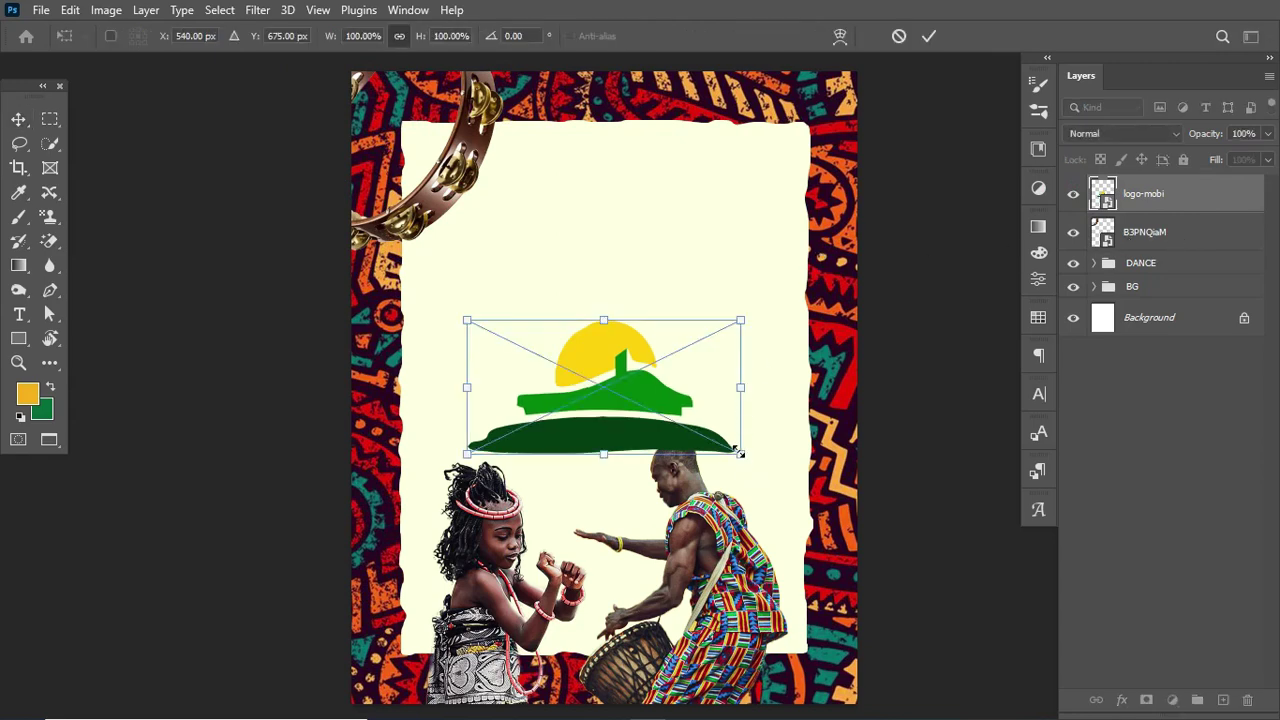
drag(738, 454, 643, 213)
key(Return)
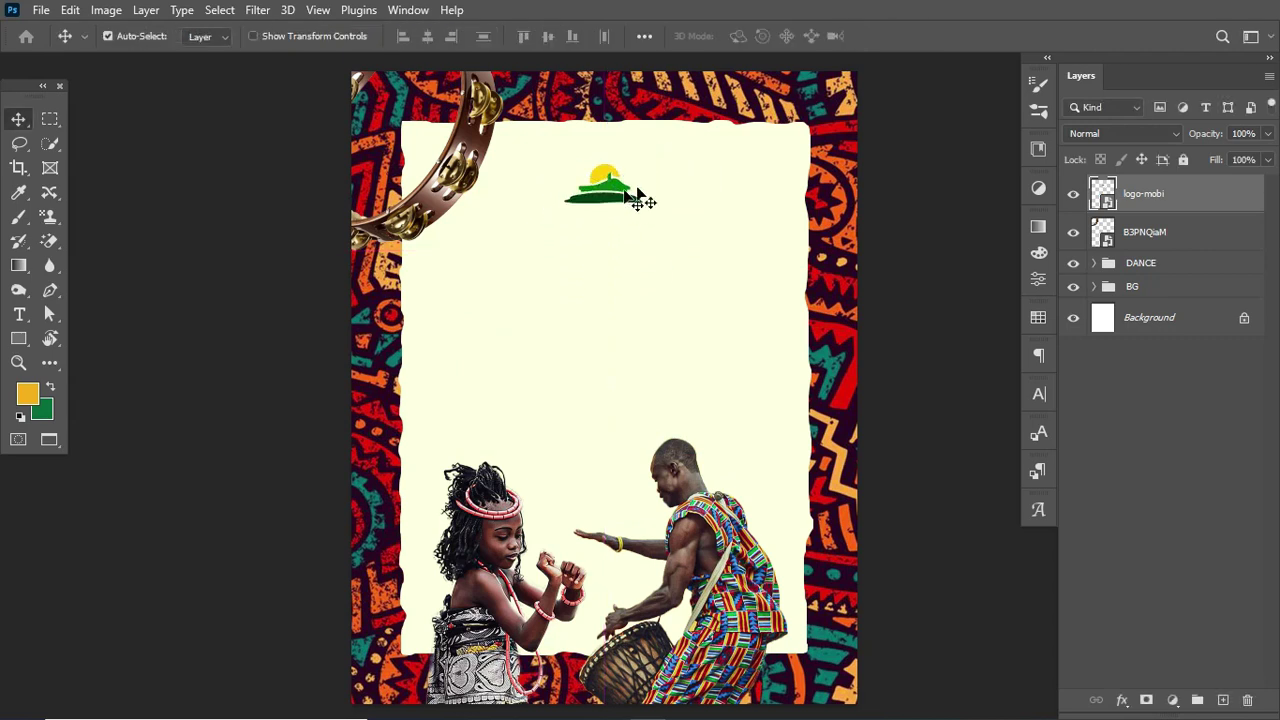
- Apply a Color Overlay to the logo-mobi layer in dark maroon #25050e, based on a colour sampled from the pattern border
click(1233, 200)
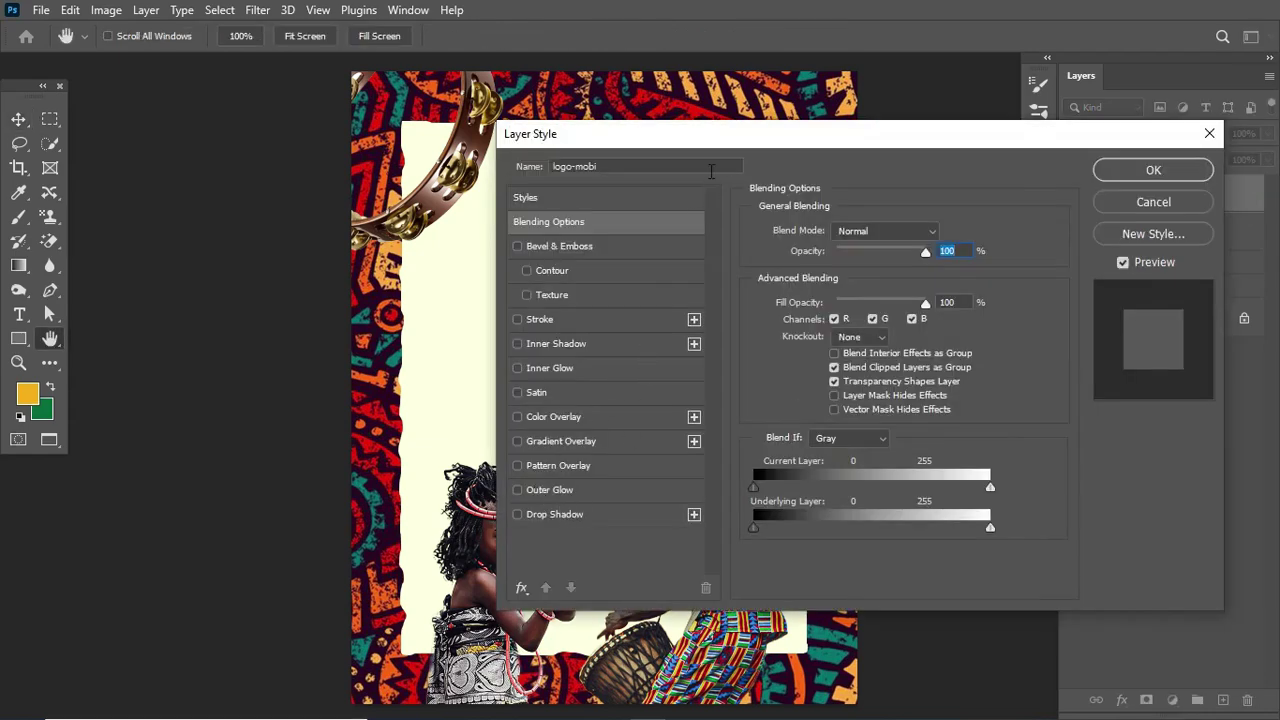
drag(737, 133, 1023, 151)
click(818, 428)
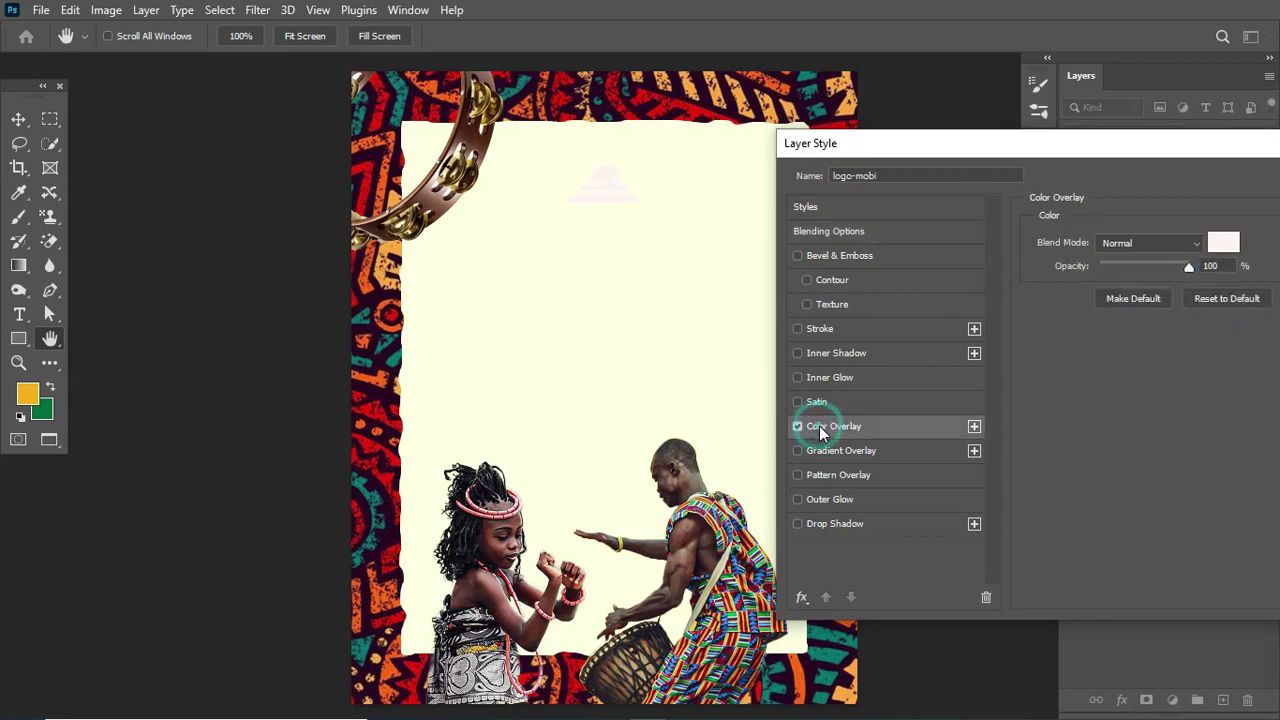
click(1222, 244)
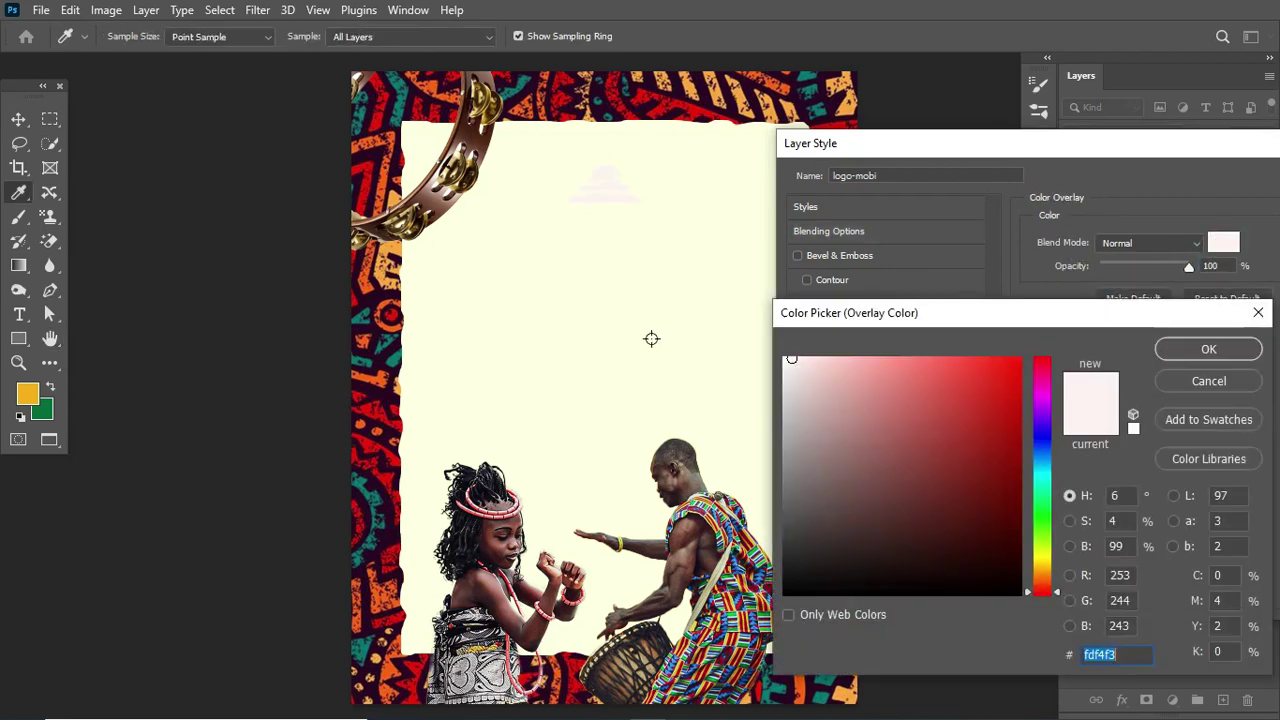
click(372, 340)
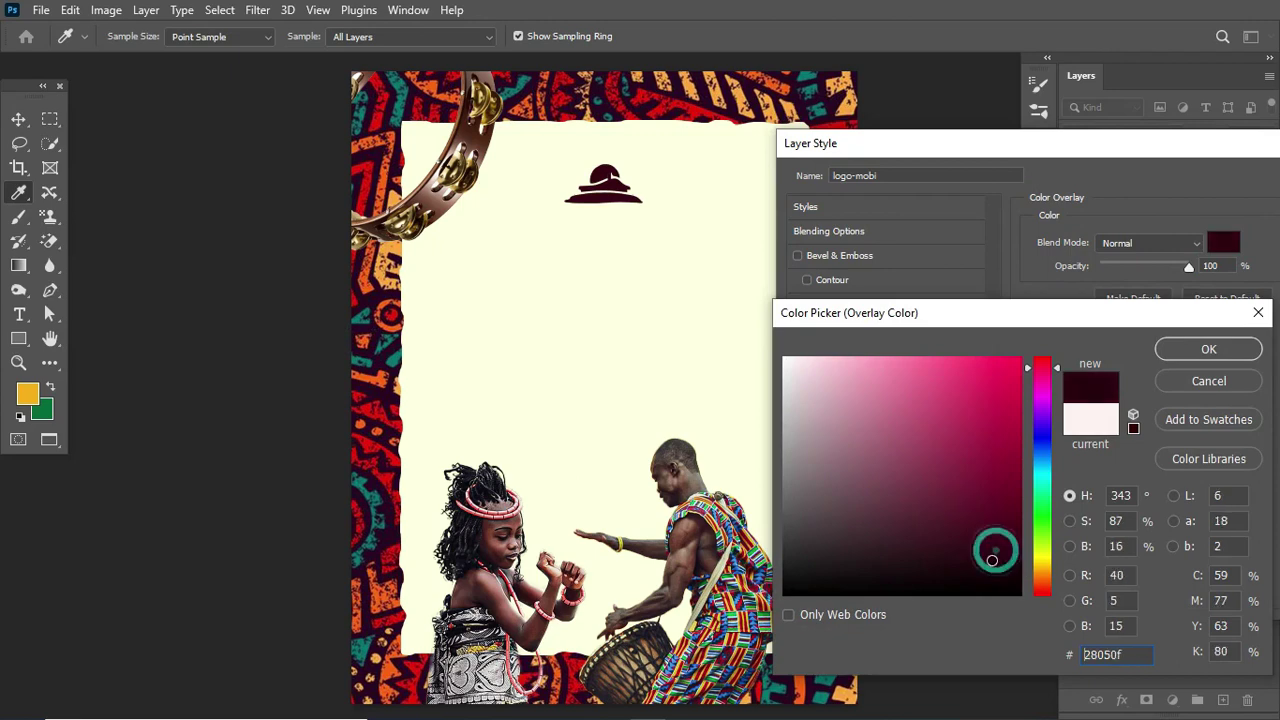
click(987, 565)
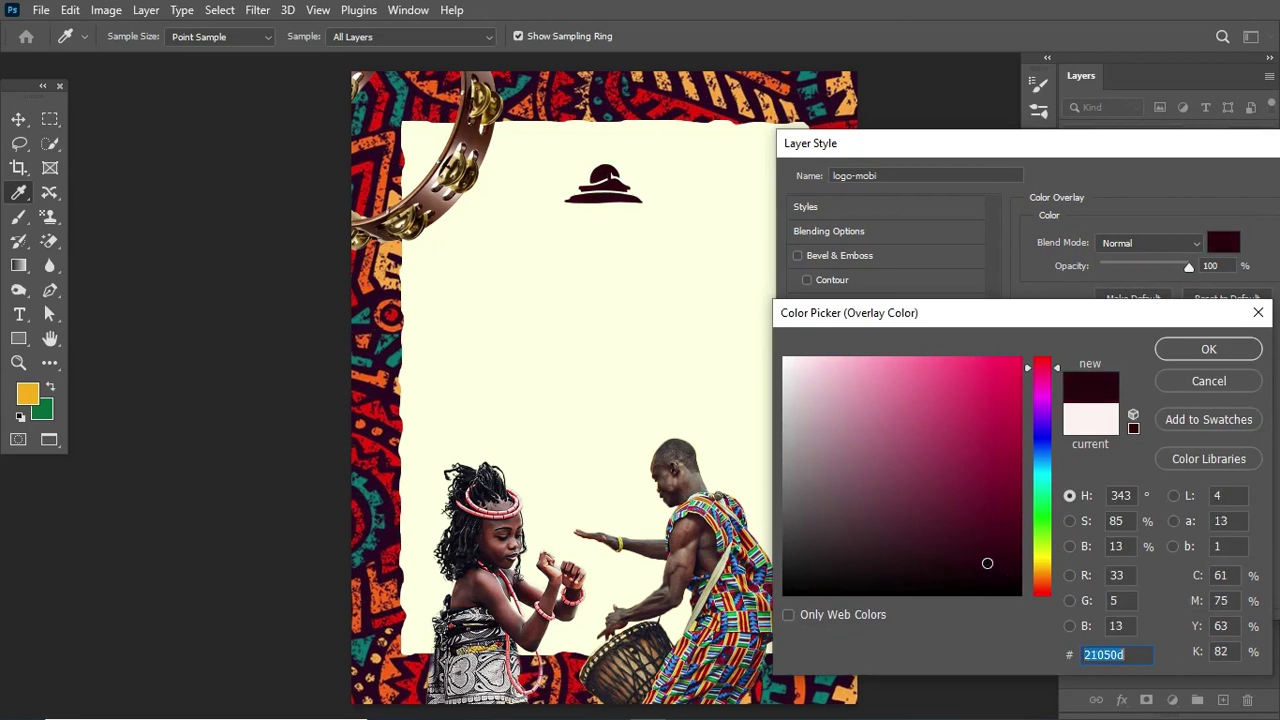
click(987, 561)
click(1245, 357)
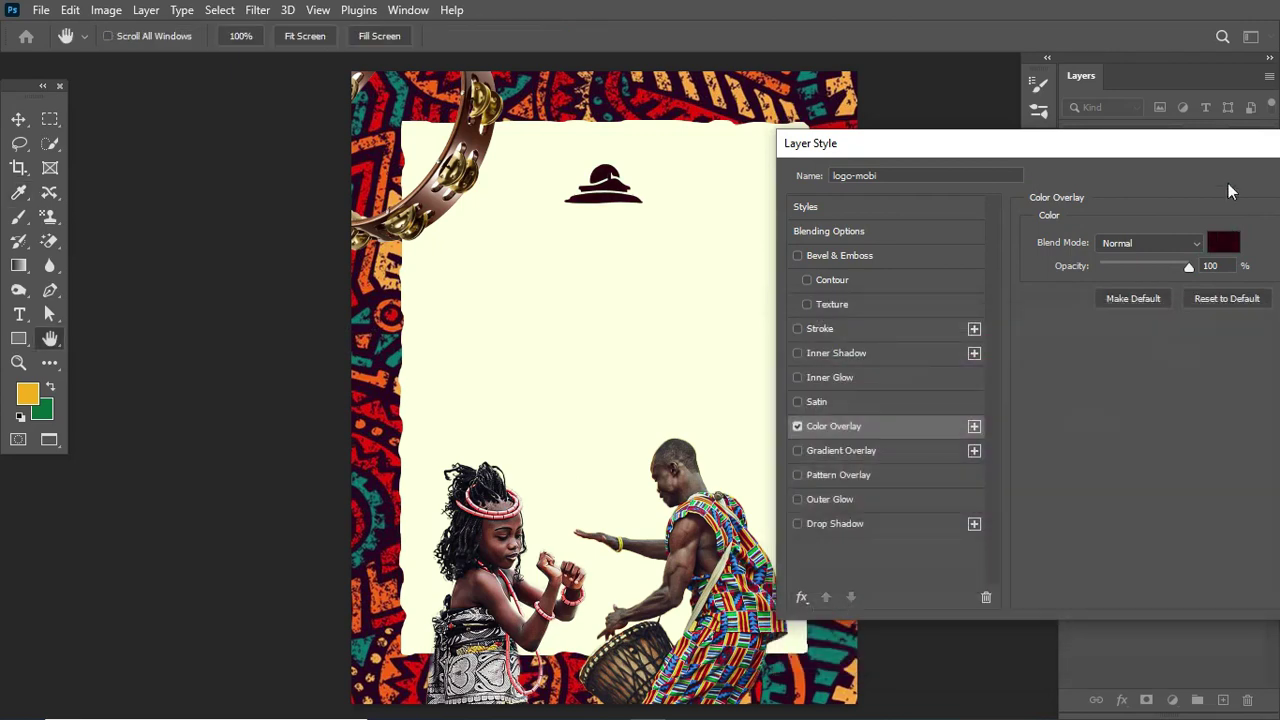
drag(1227, 154, 1117, 157)
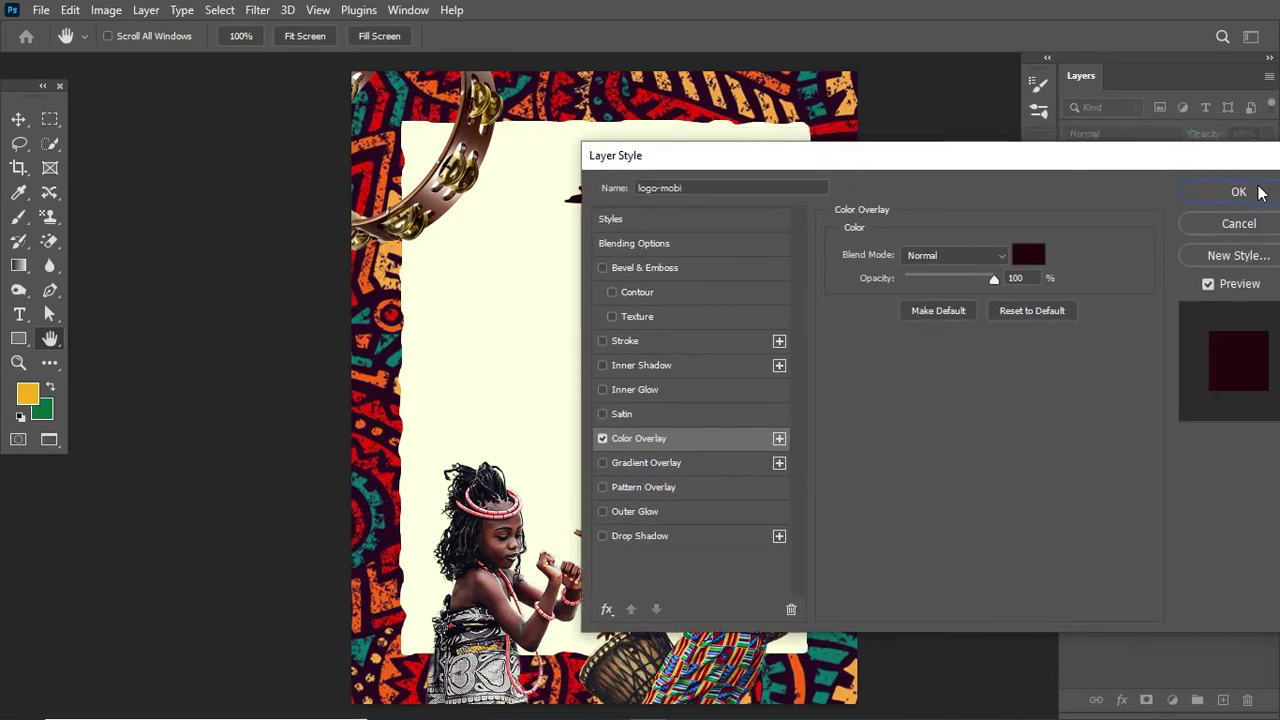
click(1242, 193)
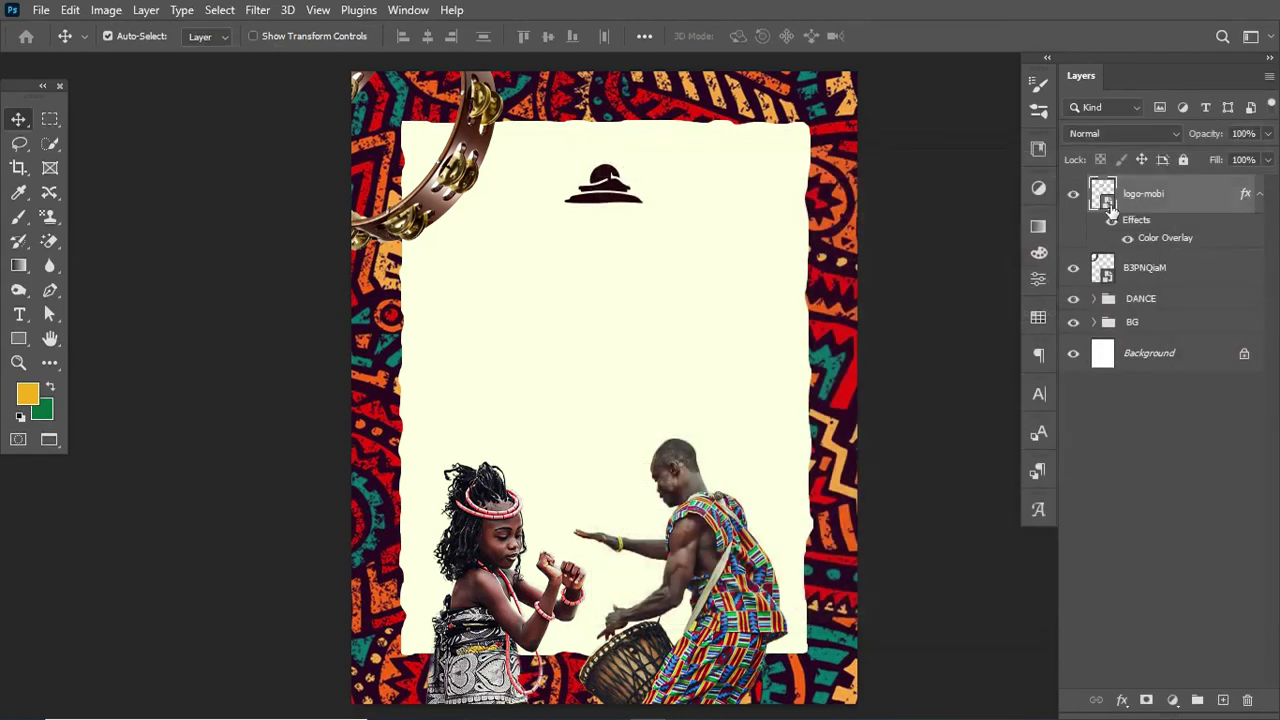
- Check the overlay colour in the logo-mobi layer style without changing it, and collapse the layer's effects list
double_click(1221, 203)
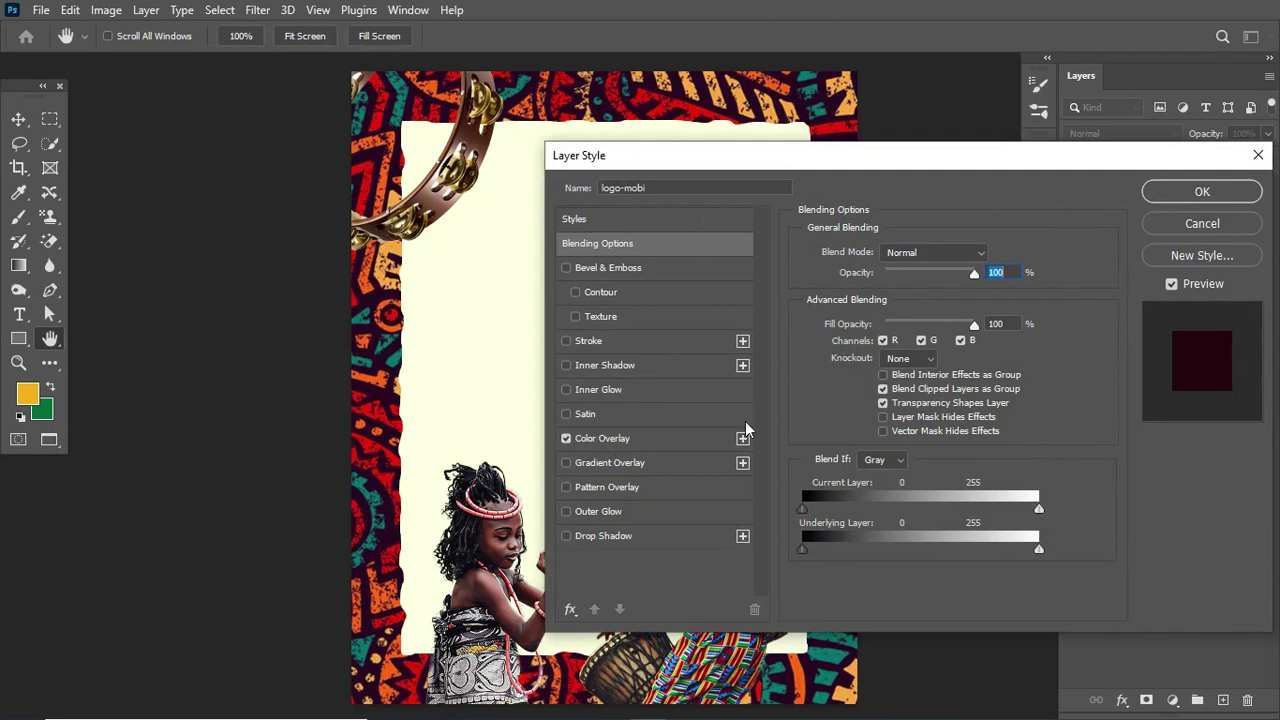
click(690, 446)
click(990, 256)
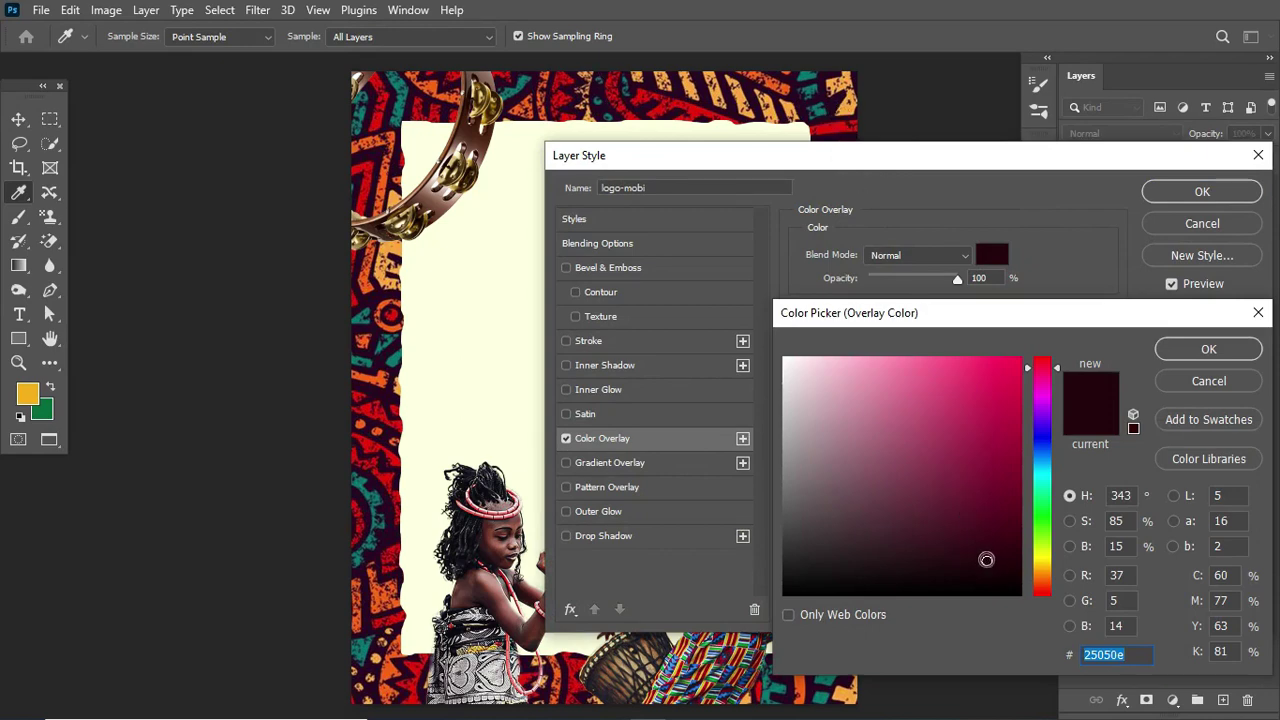
click(1207, 382)
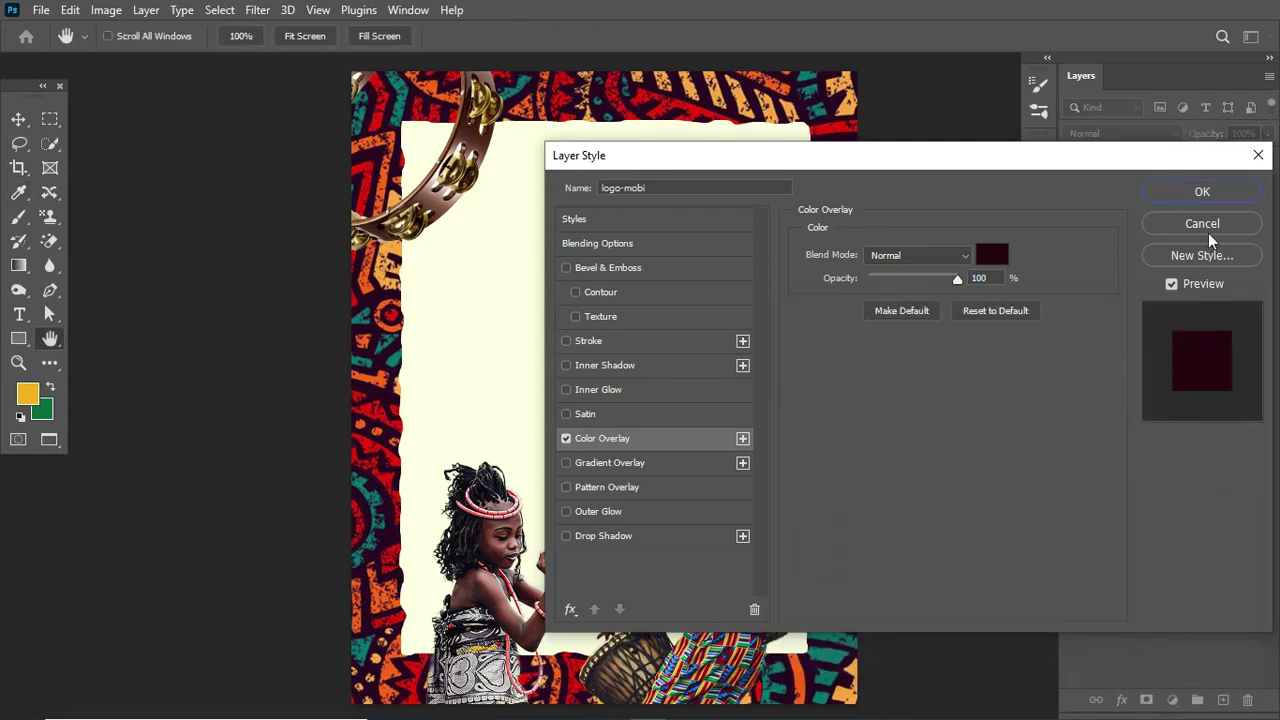
click(1205, 224)
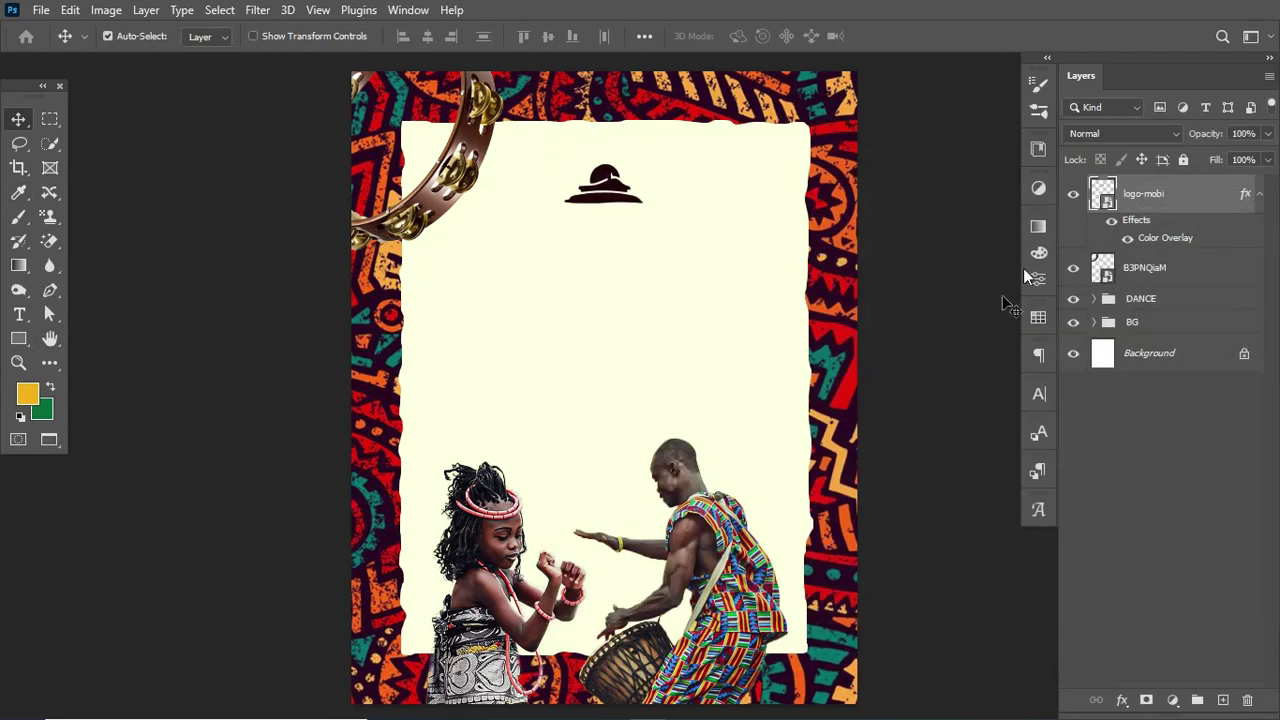
click(1261, 197)
- Add 5 pt text reading HOUSE ON THE ROCK PRESENTS, END OF THE MONTH, THANKS GIVING SERVICE, service times 7:00AM and 9:00AM, the date and venue address
key(t)
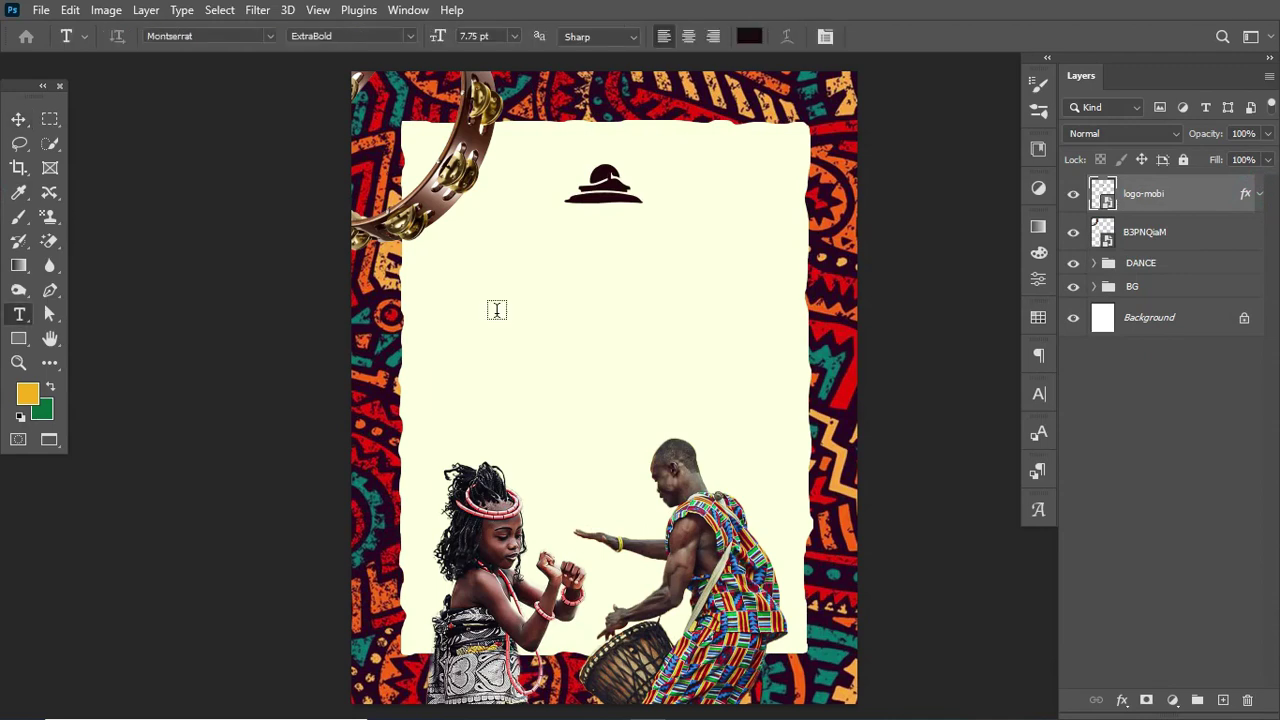
click(435, 334)
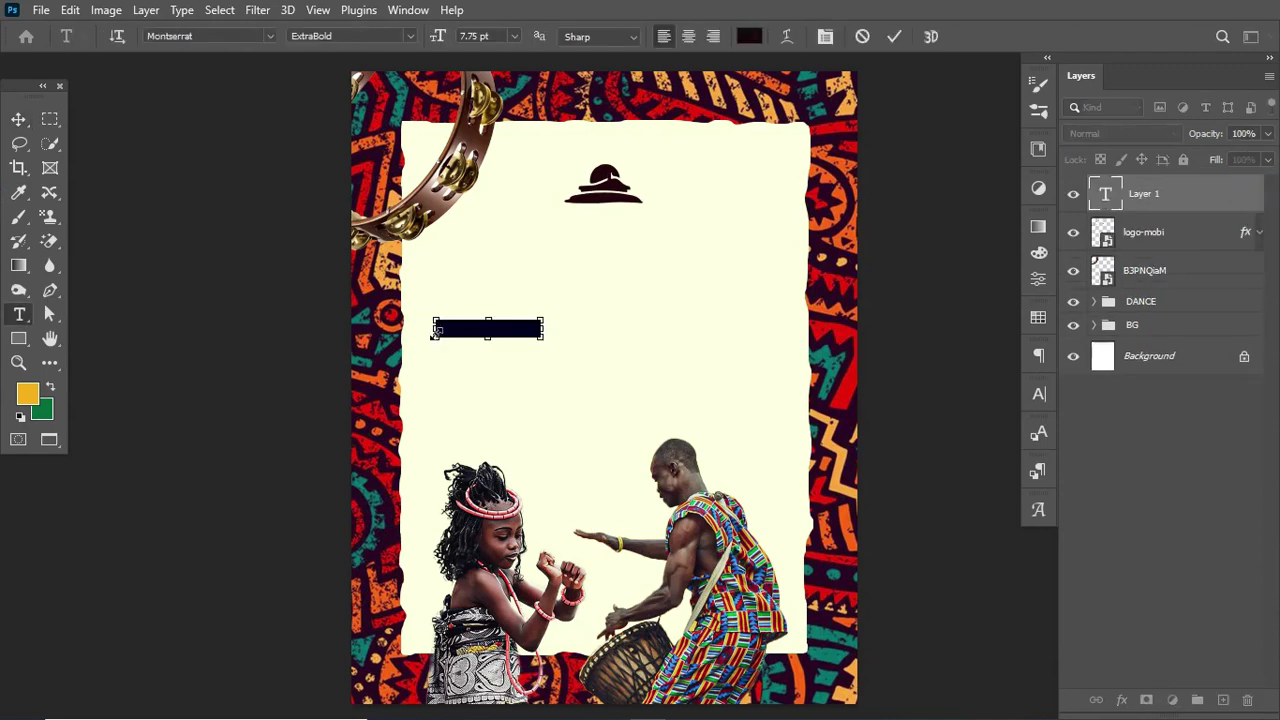
text(HOUSE ON THE ROCK PRESENTS  END OF THE MONTH  THANKS GIVING SERVICE  SERVICE TIME: FIRST SERVICE: 7:00AM SECOND SERVICE: 9:00AM  14TH APRIL 2024  HOUSE ON THE ROCK 100N BARNAWA SHOPPING COMPLEX, KADUNA)
key(ctrl+Return)
drag(437, 37, 438, 38)
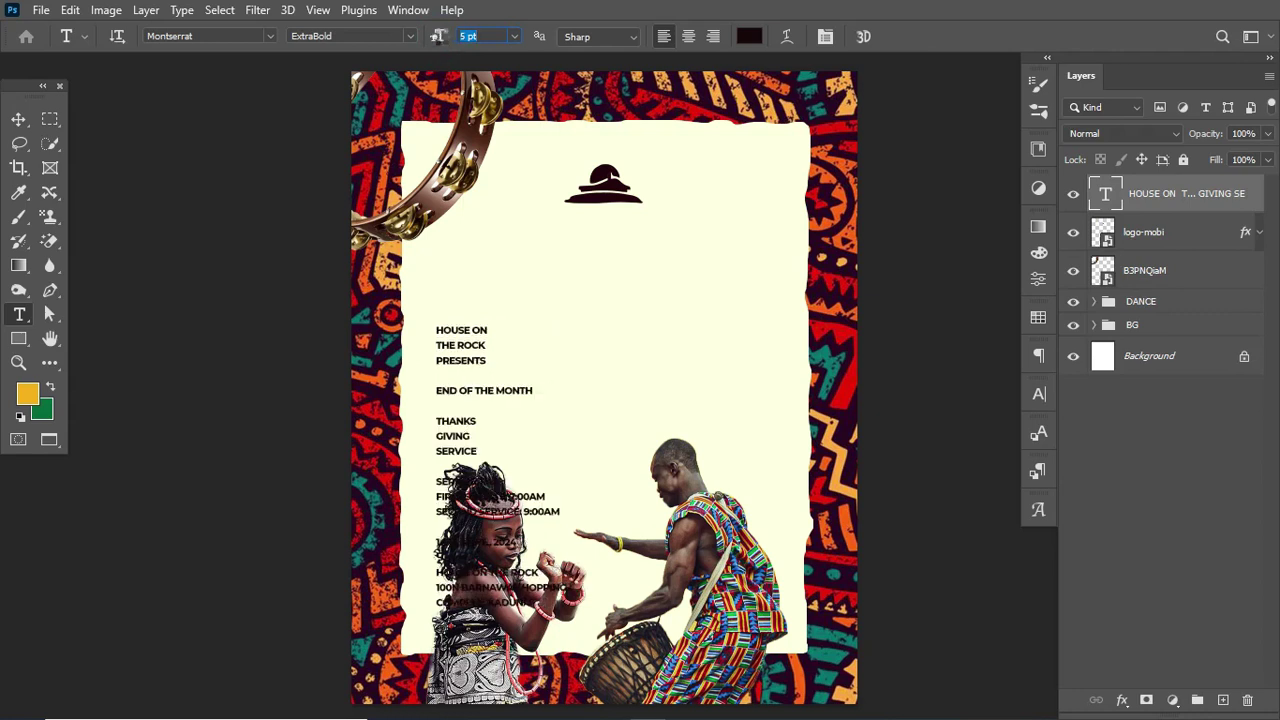
- Split HOUSE ON THE ROCK PRESENTS out of the main text block into its own text layer beside the logo
drag(437, 329, 503, 366)
key(ctrl+c)
key(BackSpace)
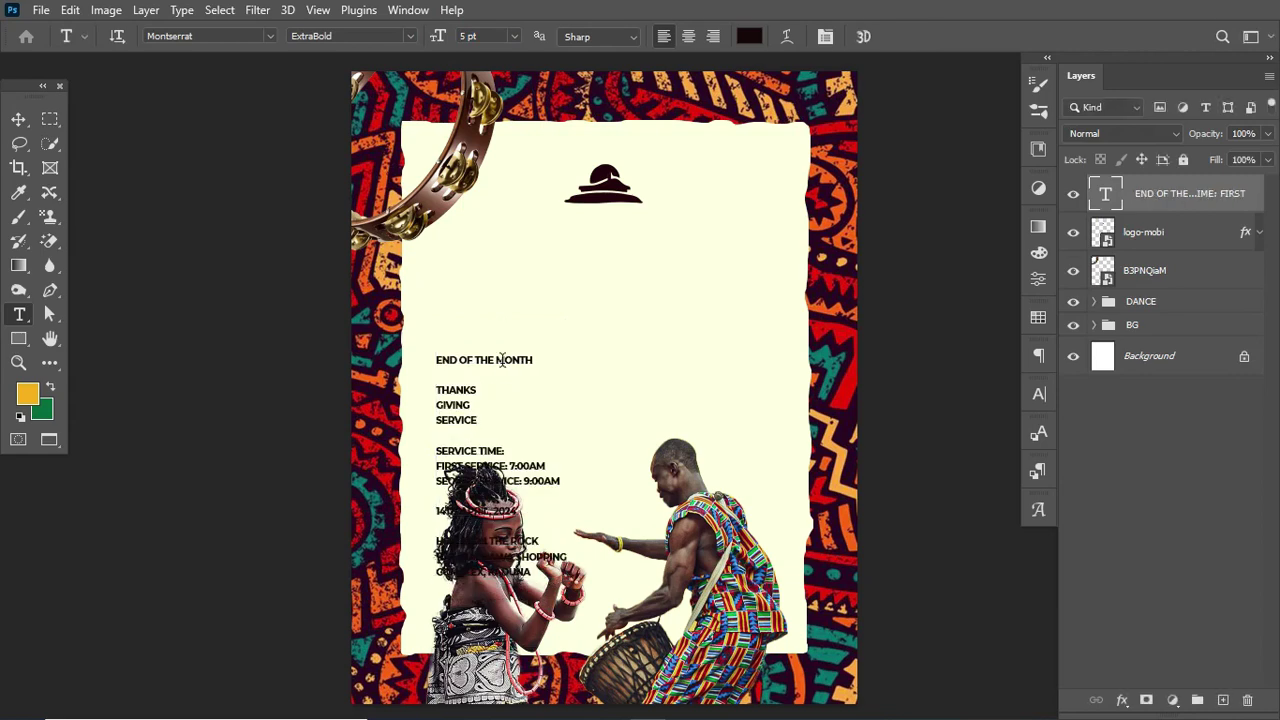
click(677, 197)
key(ctrl+v)
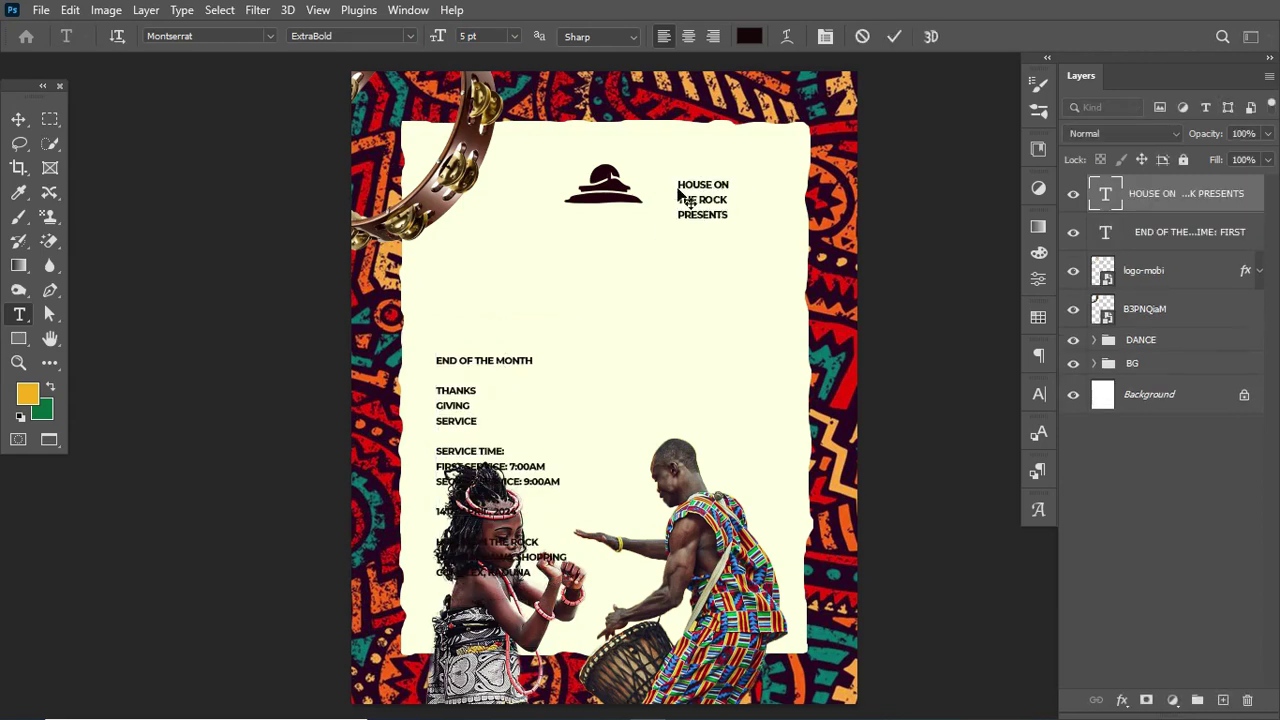
key(ctrl+Return)
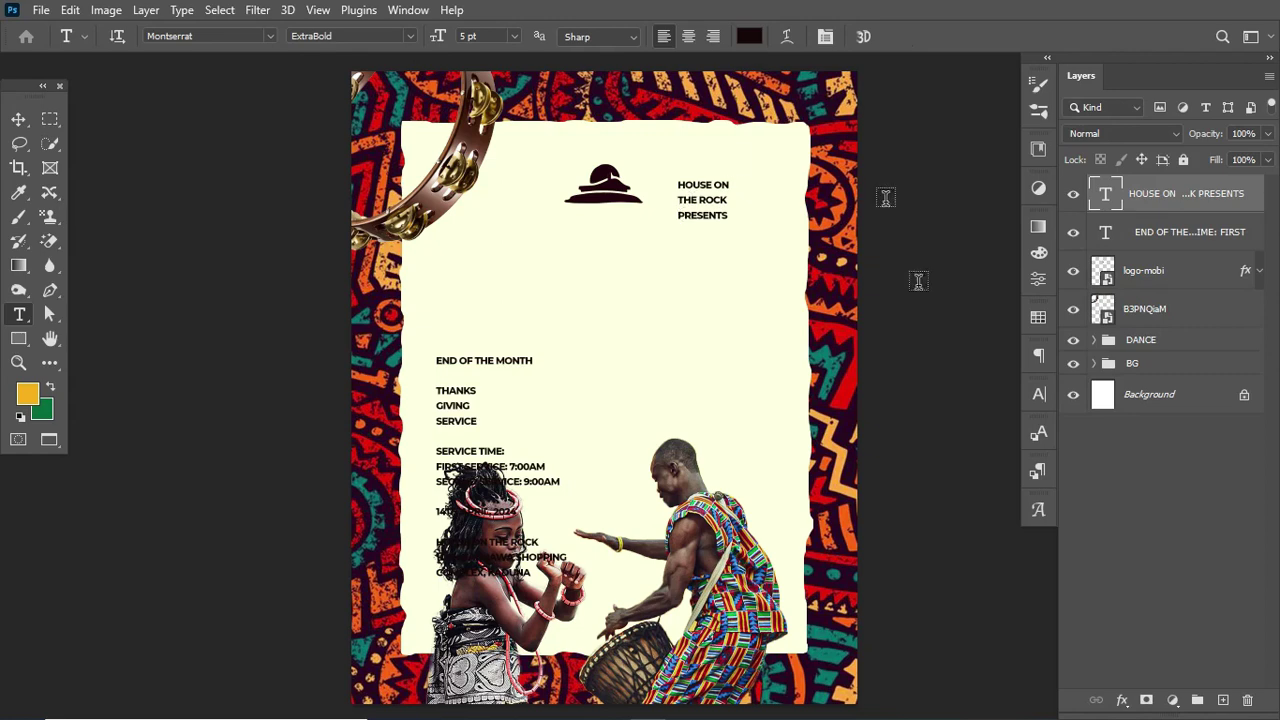
- Set the leading of the HOUSE ON THE ROCK PRESENTS text to 5 pt
click(1039, 394)
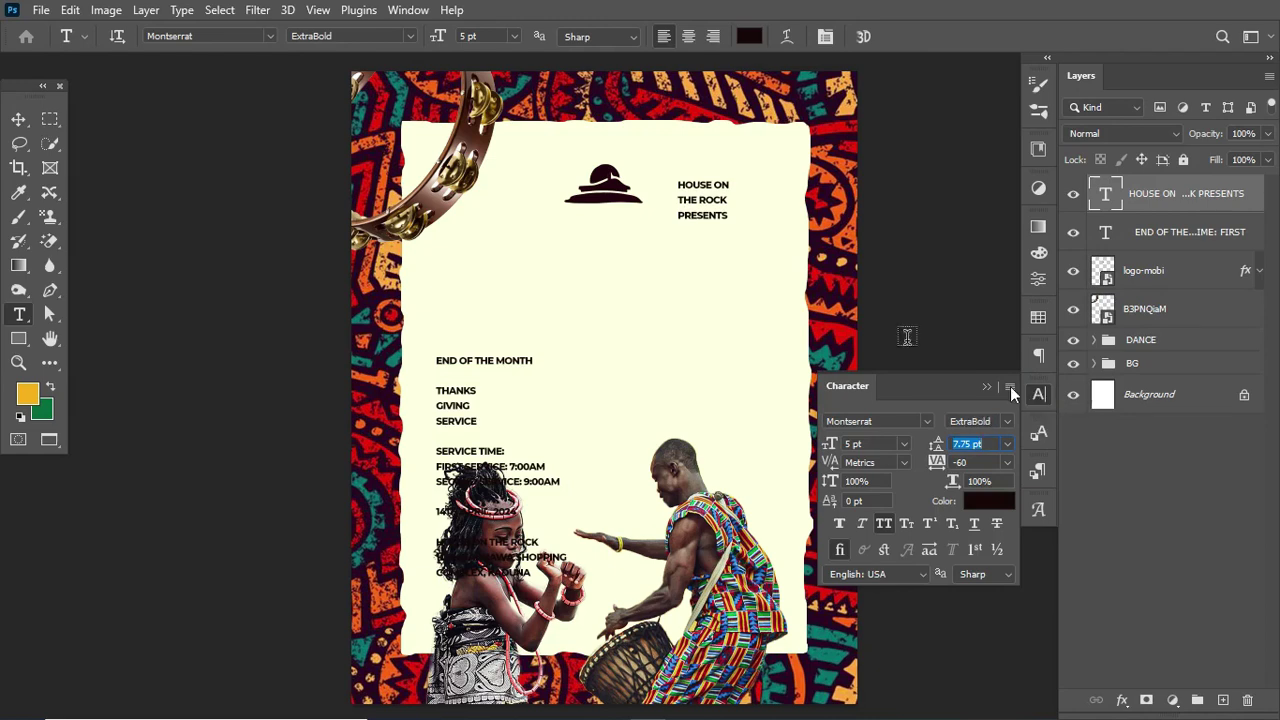
click(409, 12)
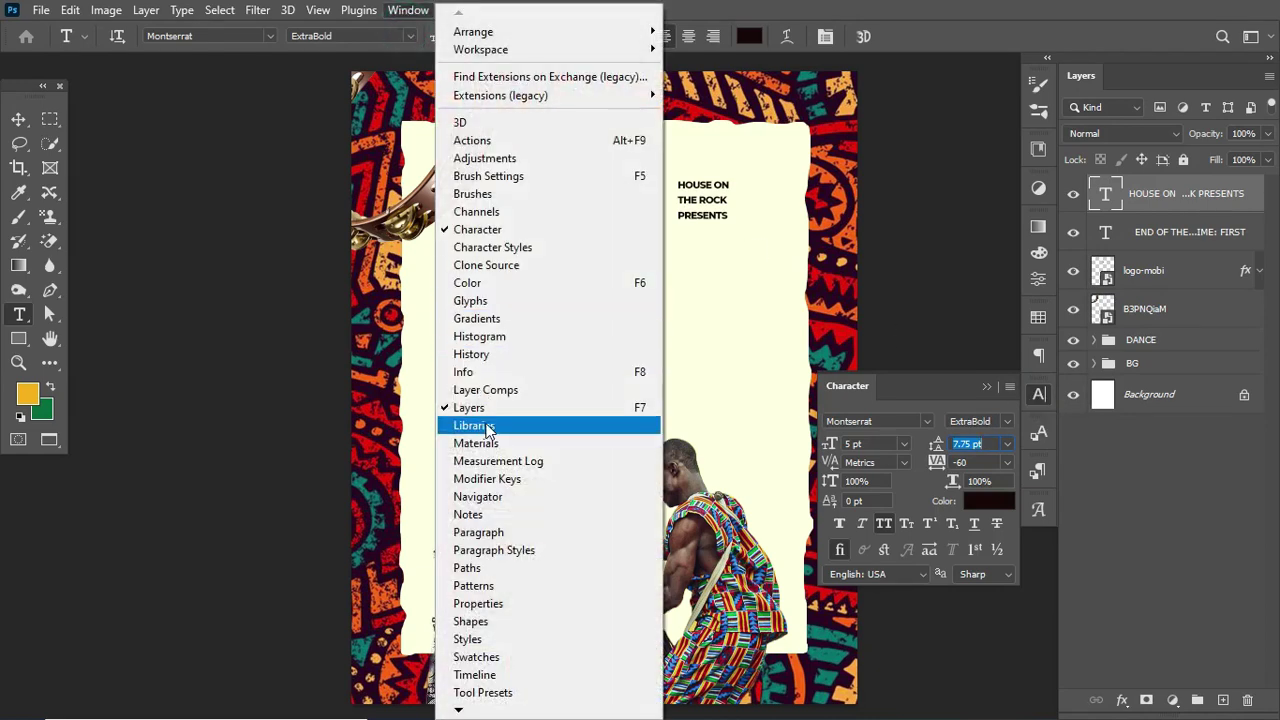
click(950, 414)
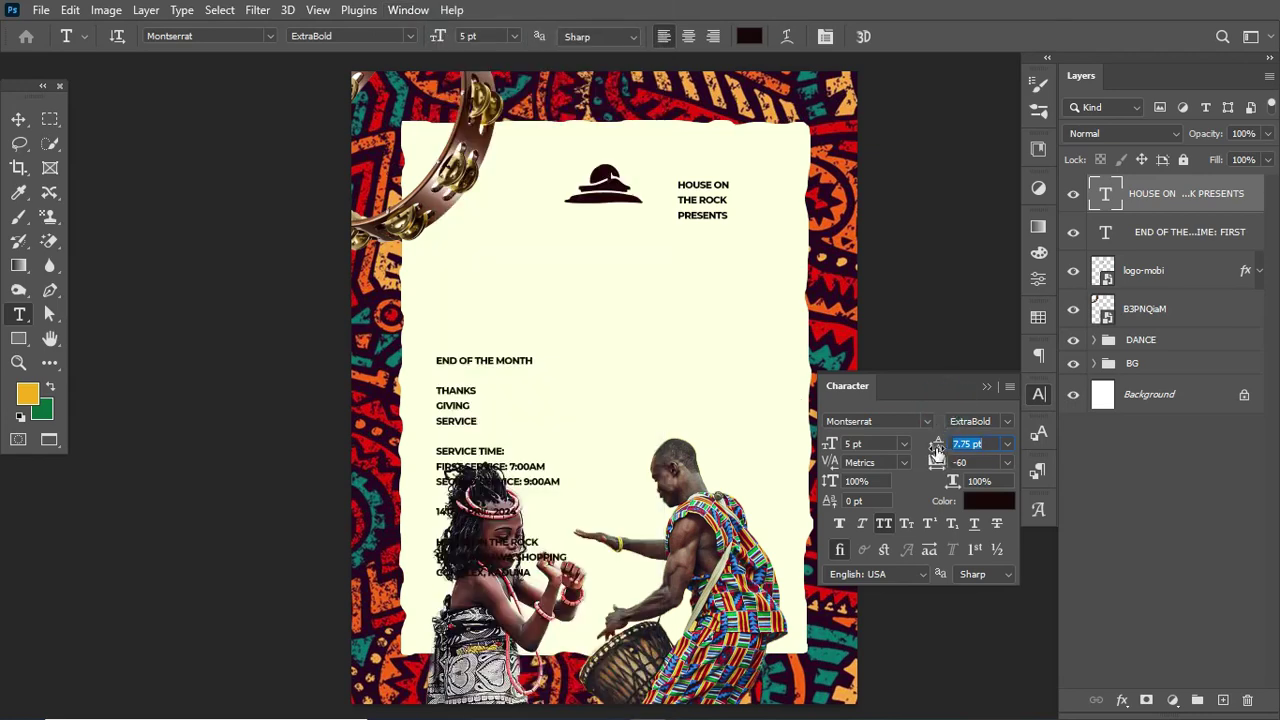
text(6)
key(Return)
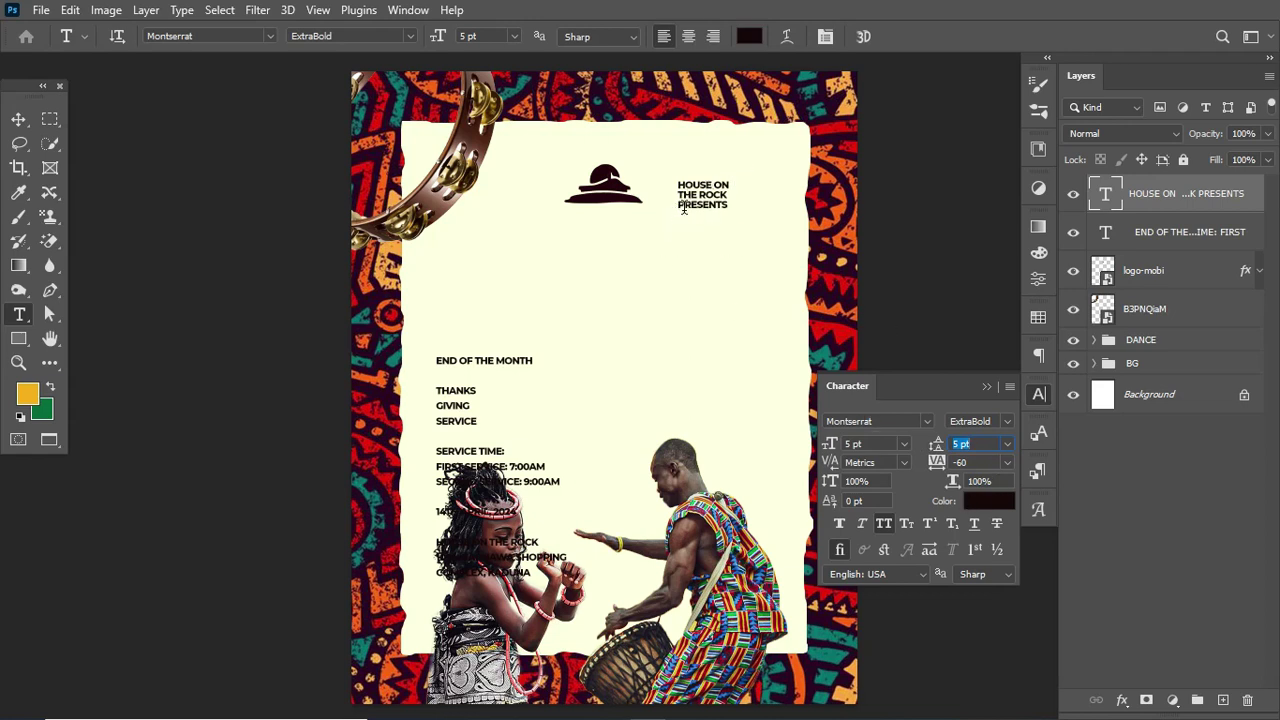
- Change the font weight of the word PRESENTS beside the logo to Montserrat Medium
drag(680, 204, 737, 206)
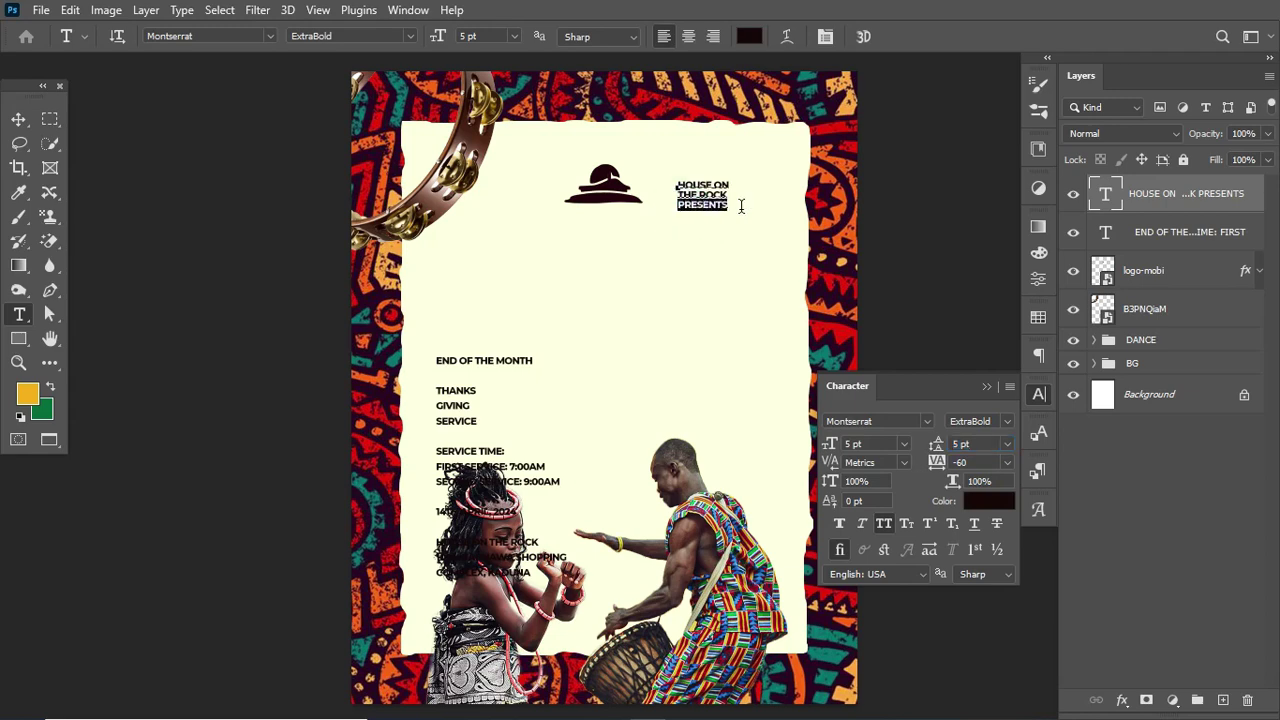
click(1007, 421)
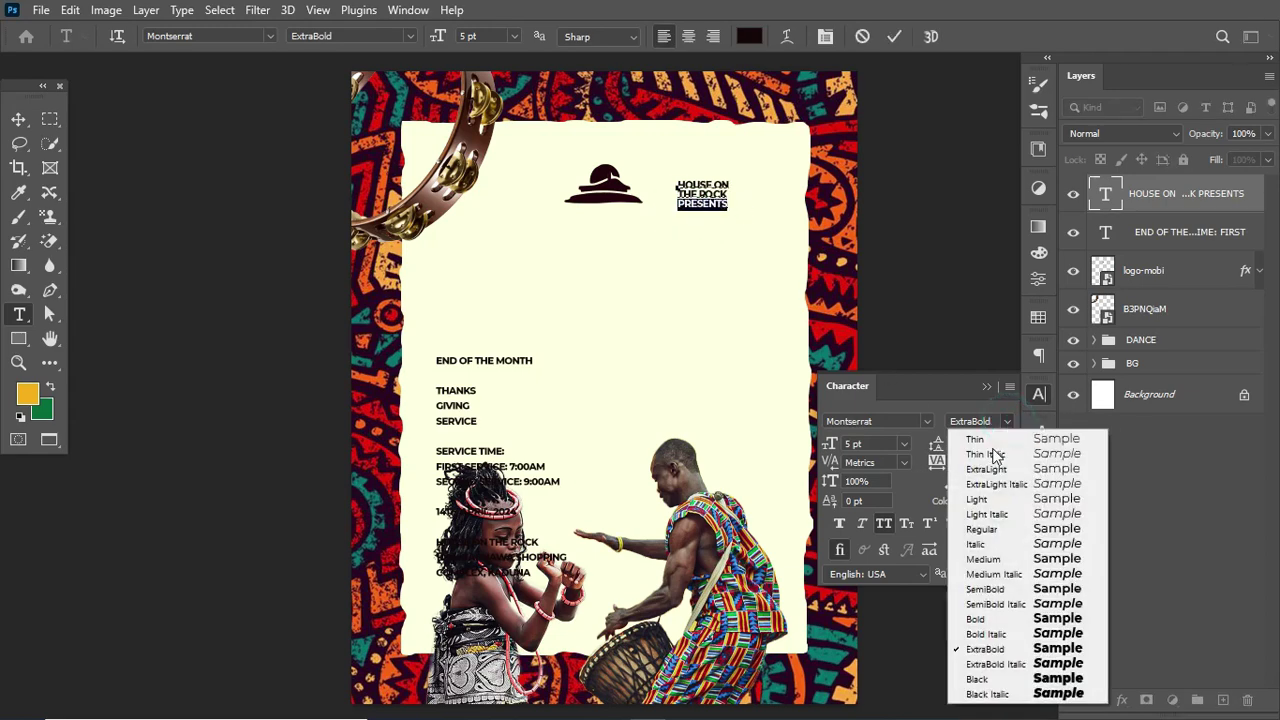
click(993, 558)
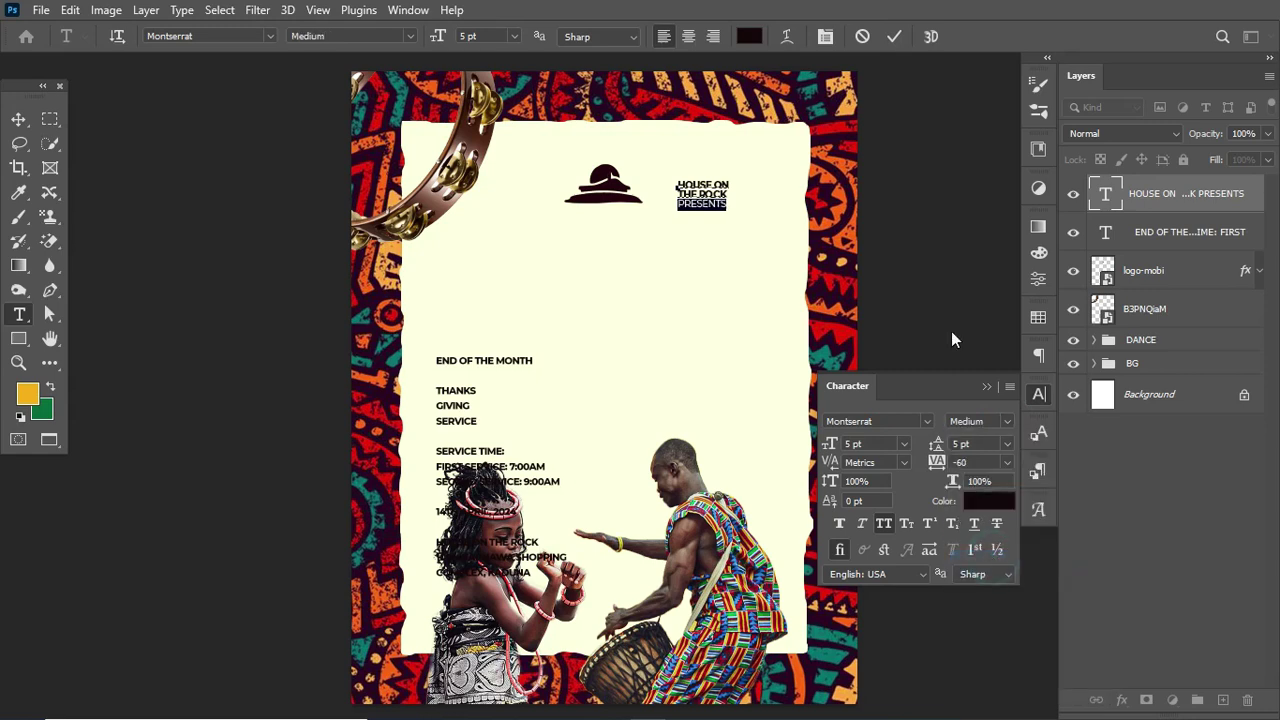
click(892, 37)
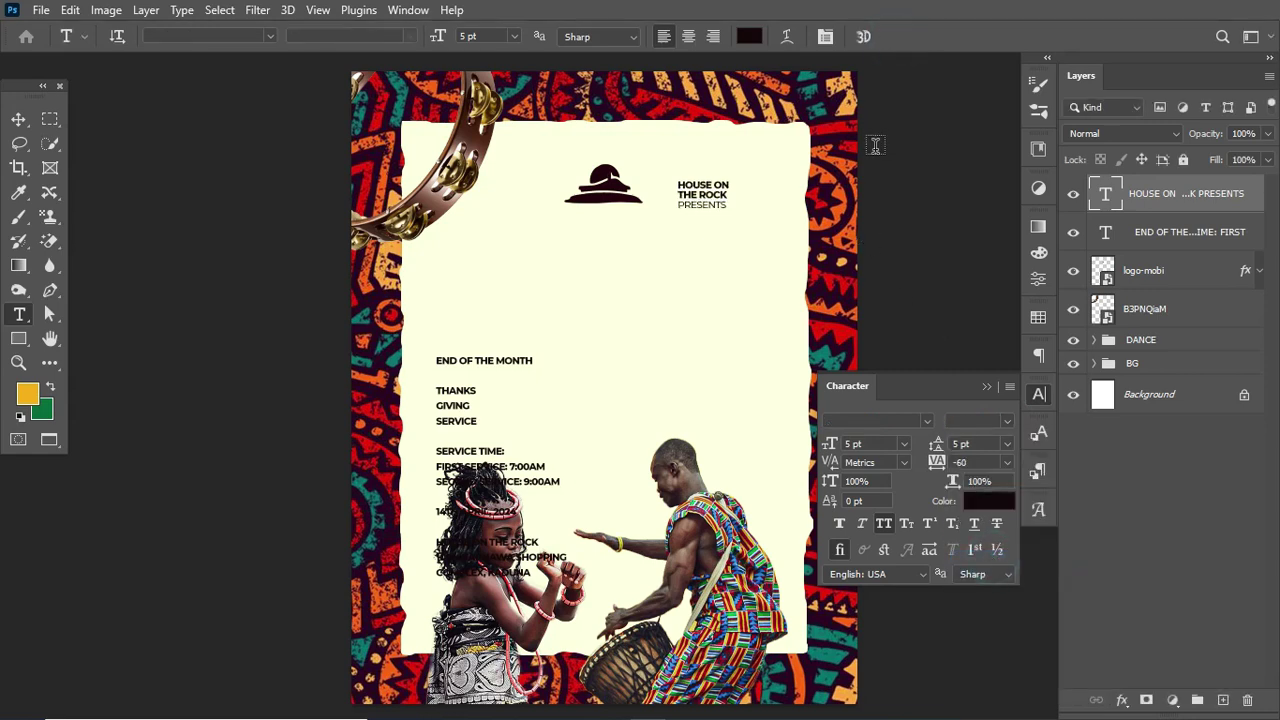
- Move the HOUSE ON THE ROCK PRESENTS text slightly up and closer to the logo
drag(938, 447, 937, 459)
key(v)
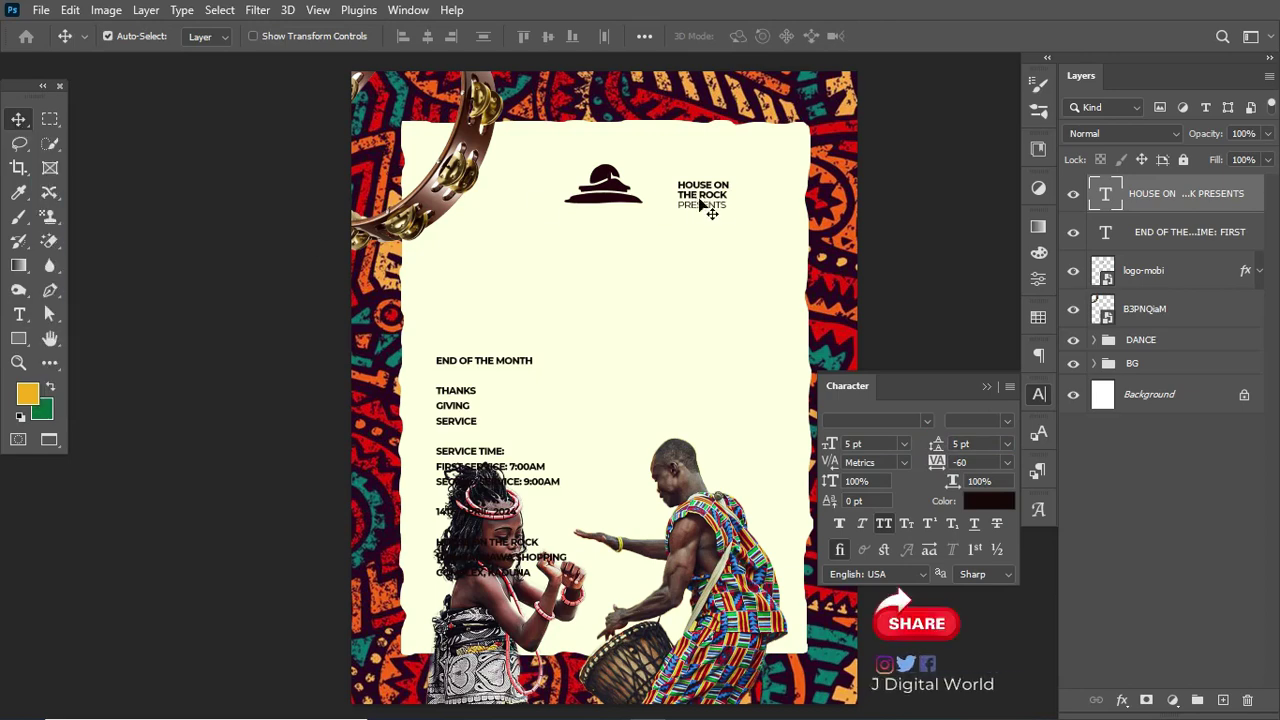
mouse_move(700, 196)
mouse_down()
mouse_move(670, 188)
mouse_move(681, 188)
mouse_up()
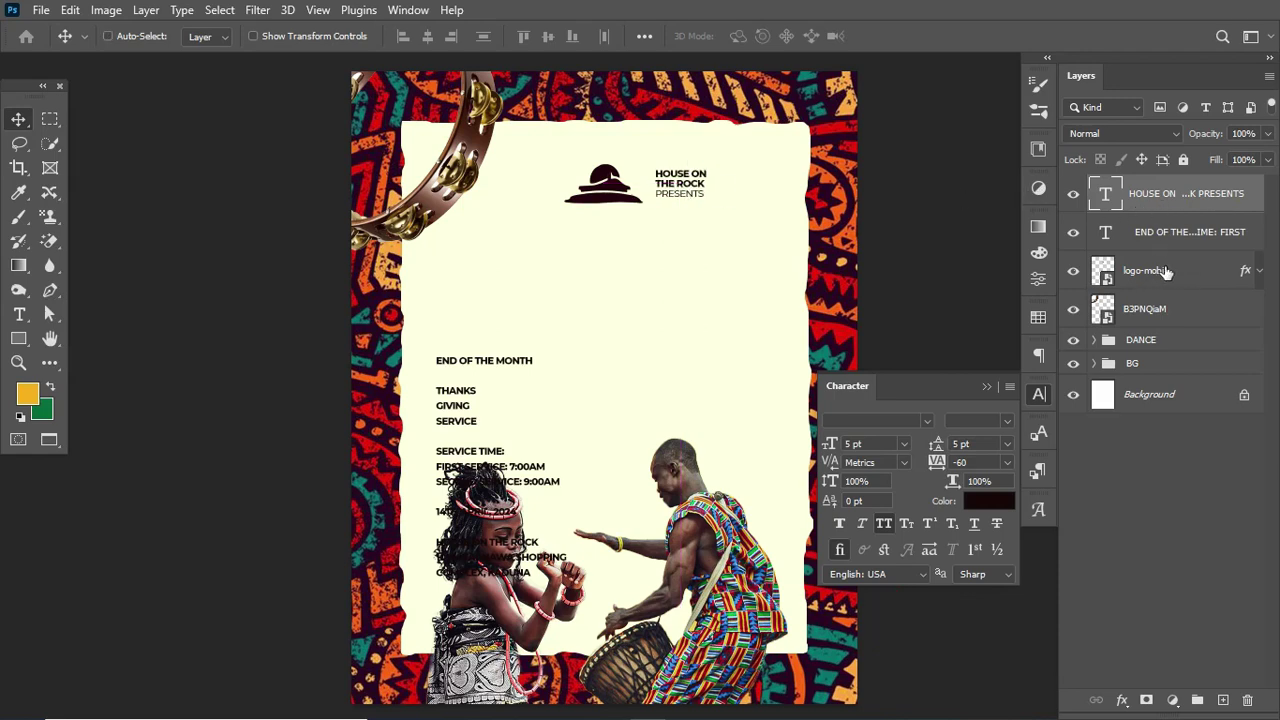
- Load the logo's outline as a selection and align the HOUSE ON THE ROCK PRESENTS text to its vertical centre
drag(1166, 271, 1108, 285)
click(1148, 272)
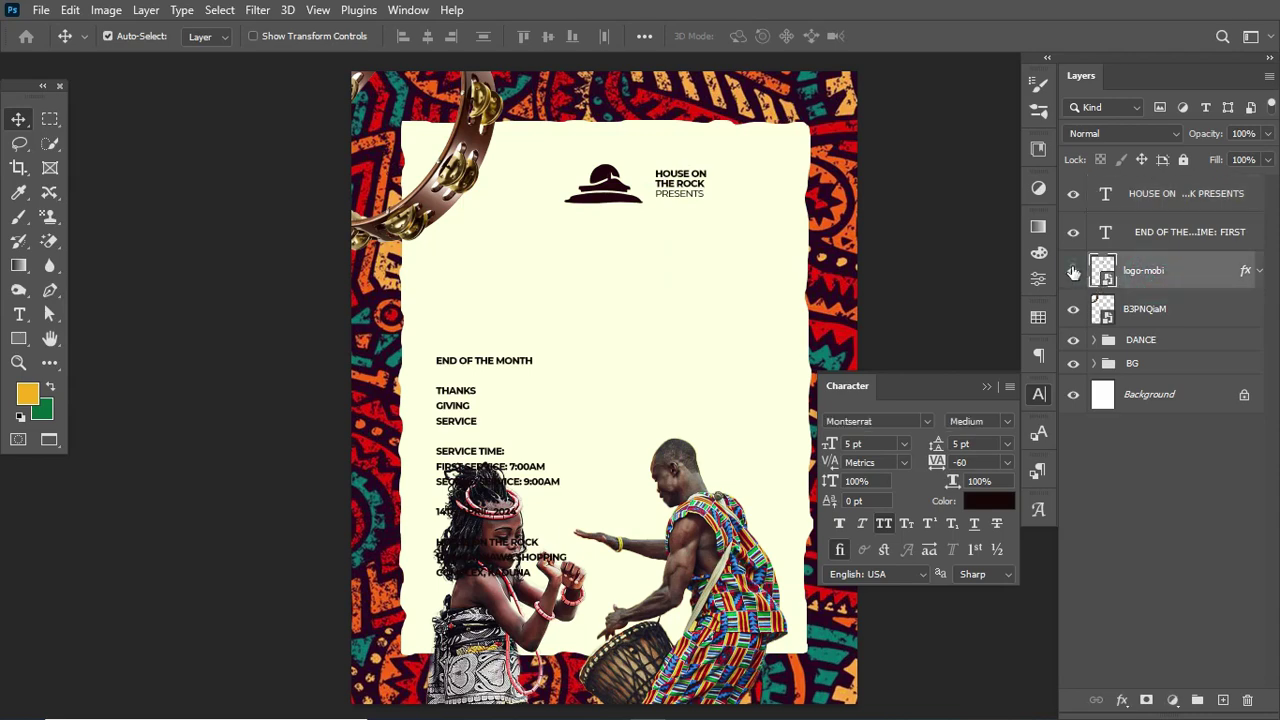
click(1073, 270)
click(1073, 270)
key(ctrl)
ctrl+click(1107, 283)
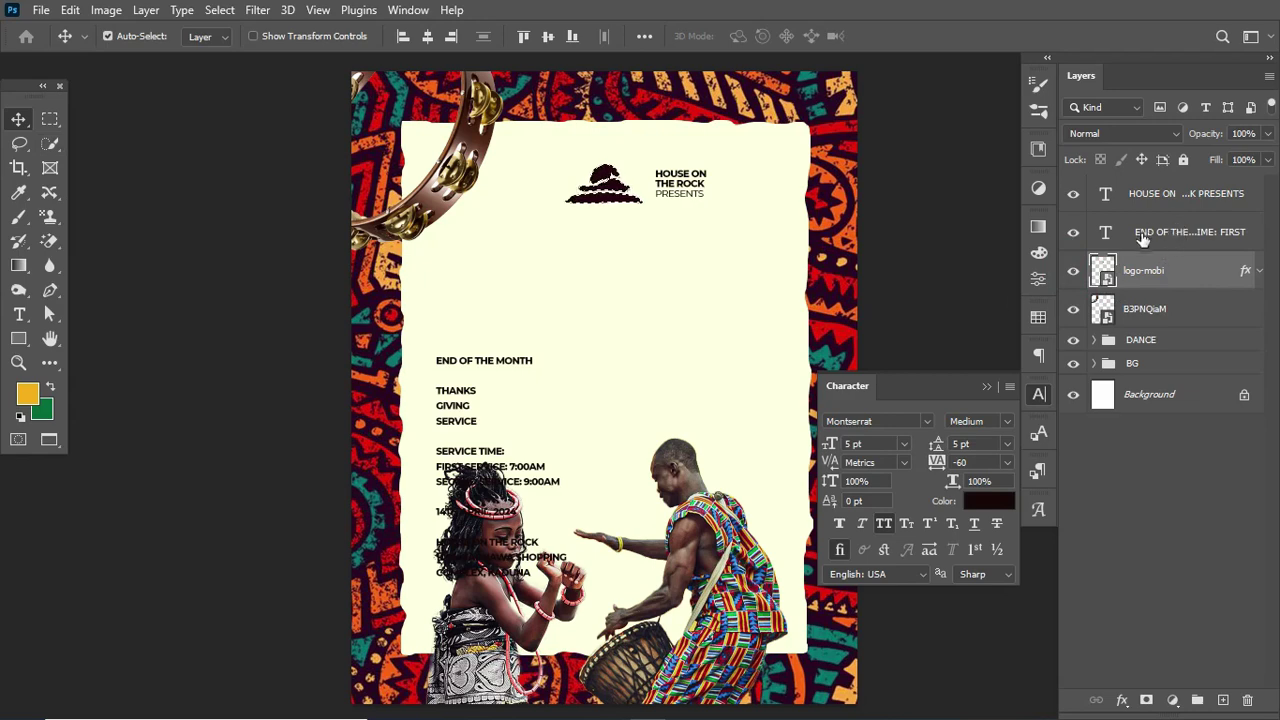
click(1126, 200)
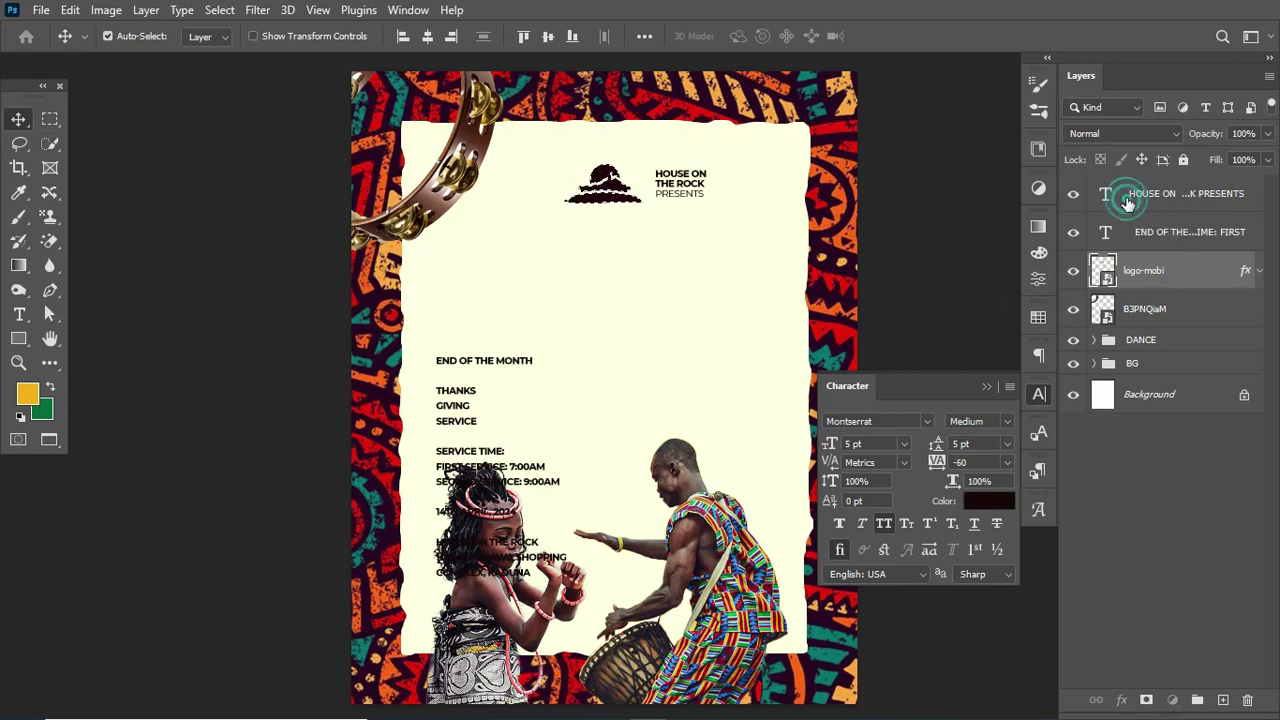
click(1073, 200)
click(1073, 194)
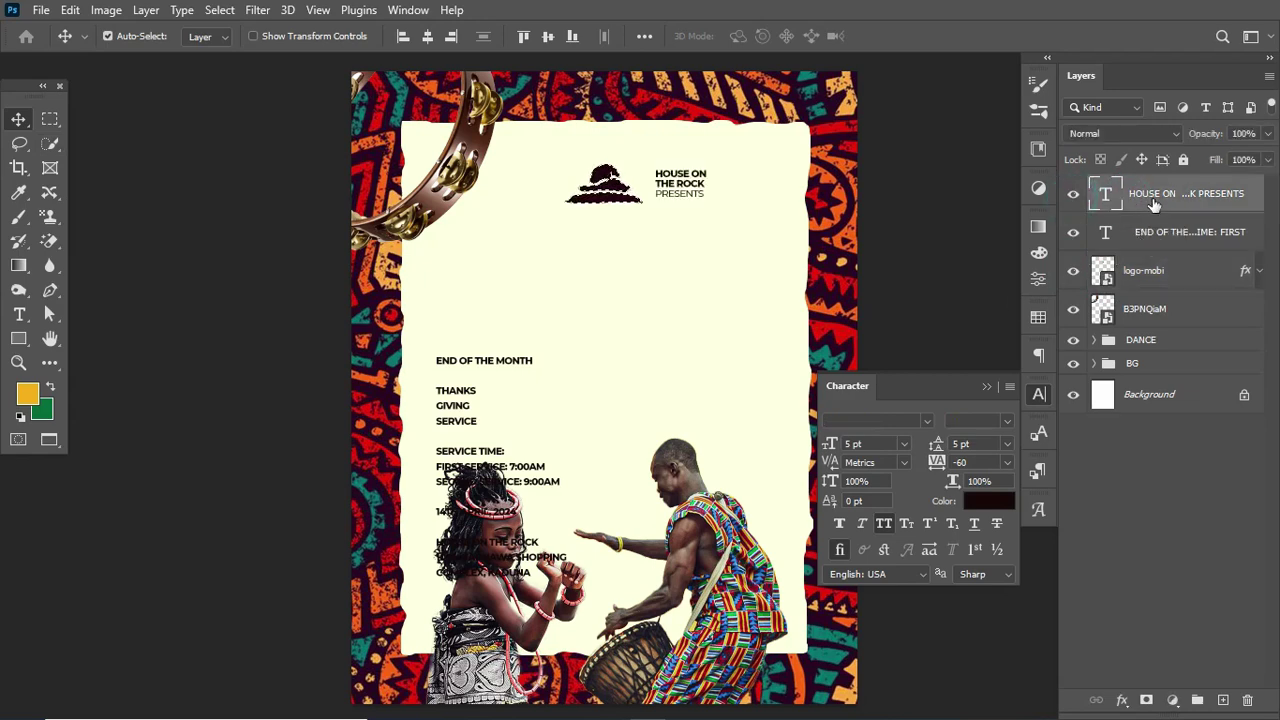
click(548, 37)
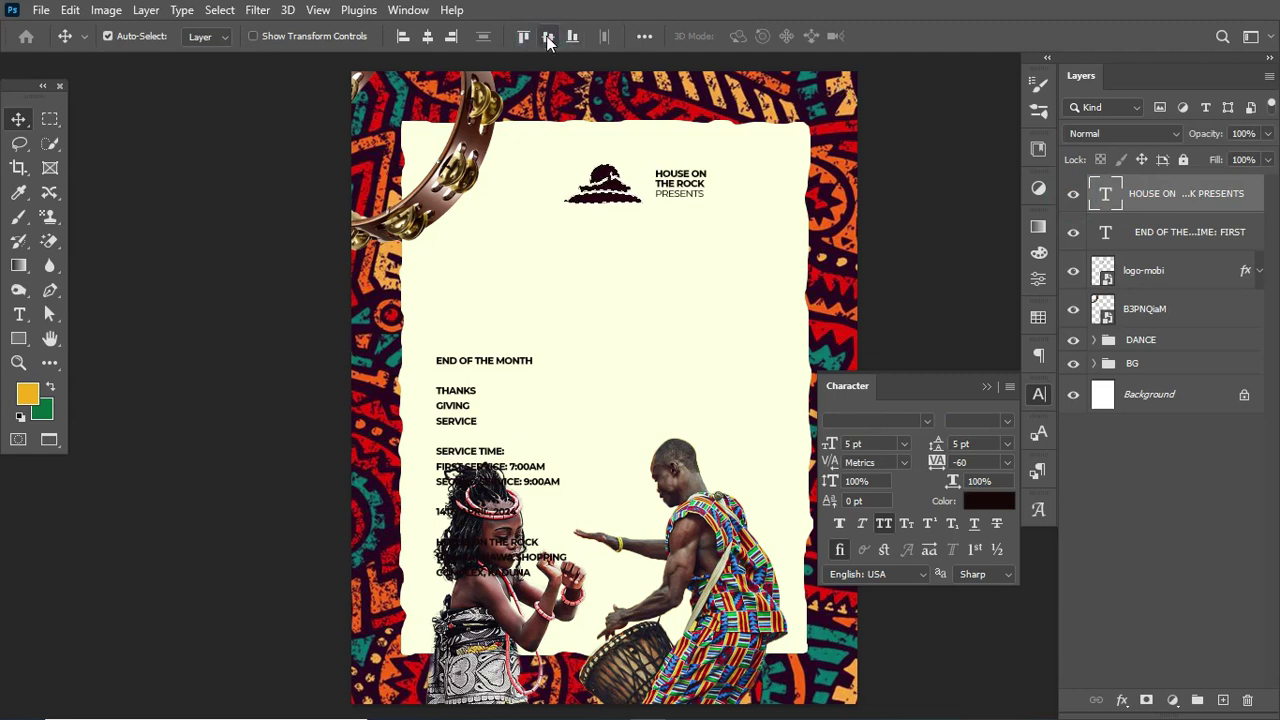
click(548, 37)
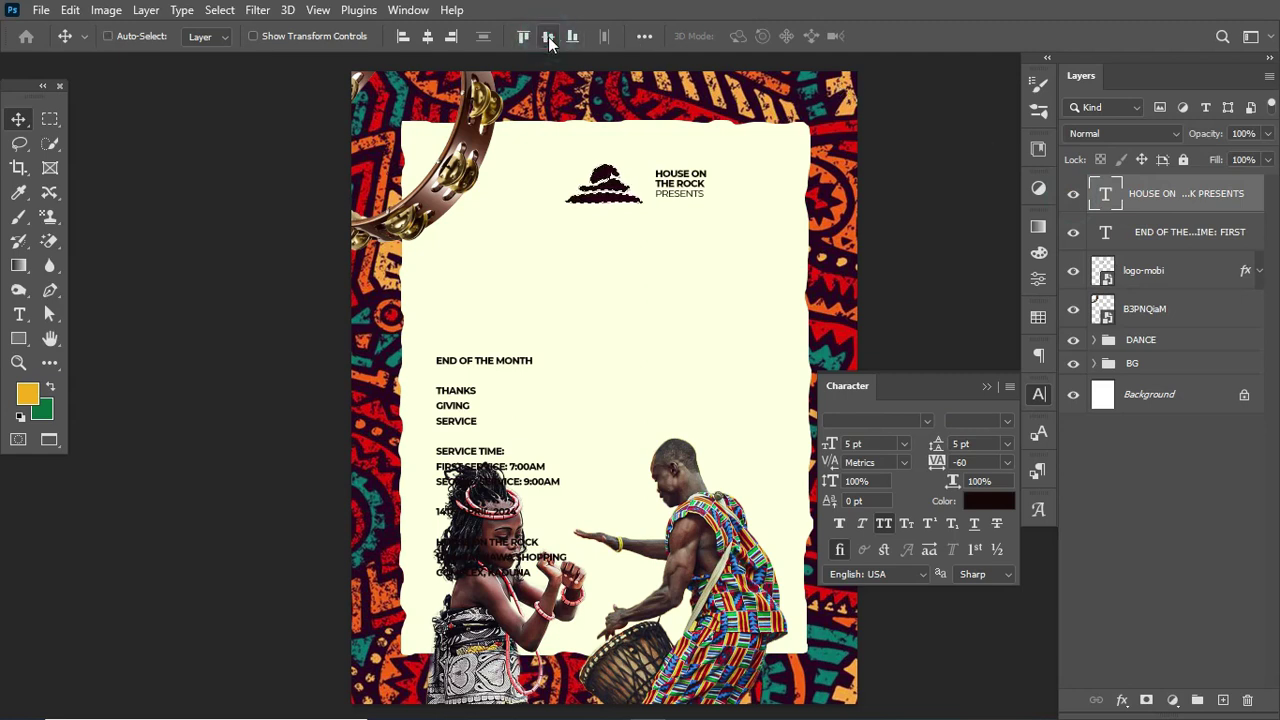
- Nudge the HOUSE ON THE ROCK PRESENTS text left until it sits right next to the logo
key(Left)
key(Left)
key(Left)
key(Left)
key(Left)
key(Left)
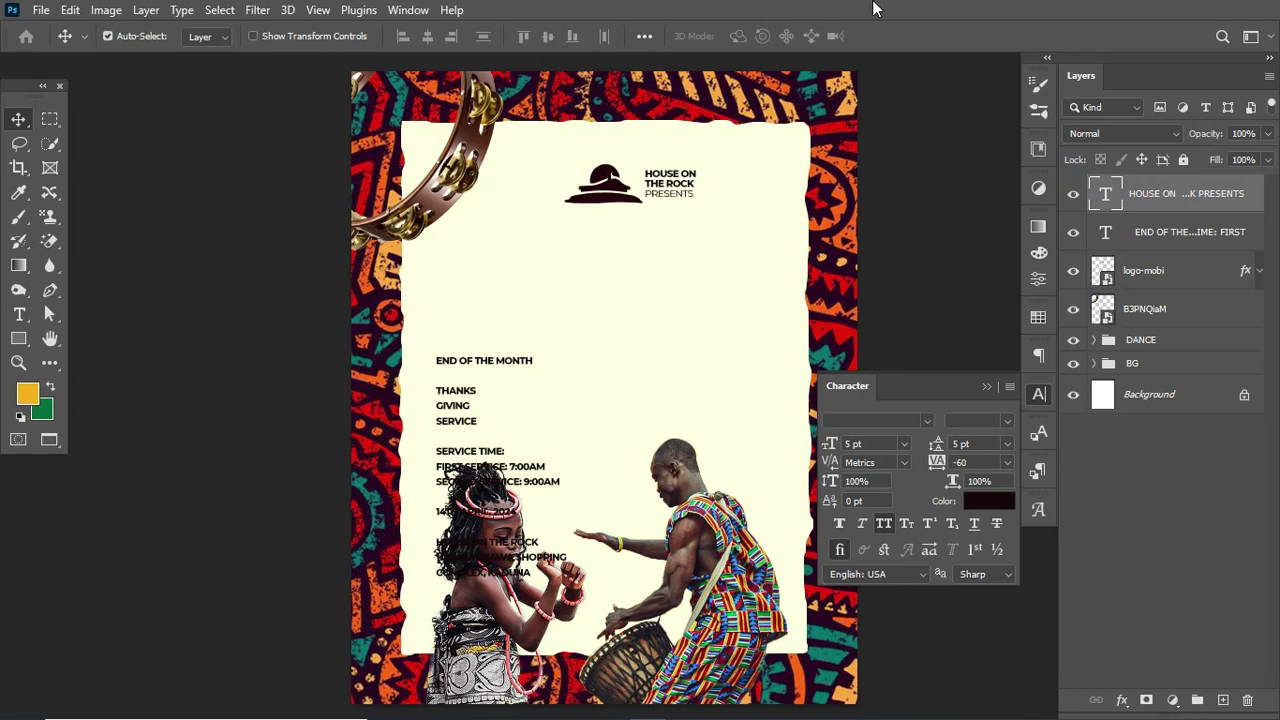
- Group the HOUSE ON THE ROCK PRESENTS text layer with the logo layer and name the group LOGO
drag(1155, 195, 1153, 270)
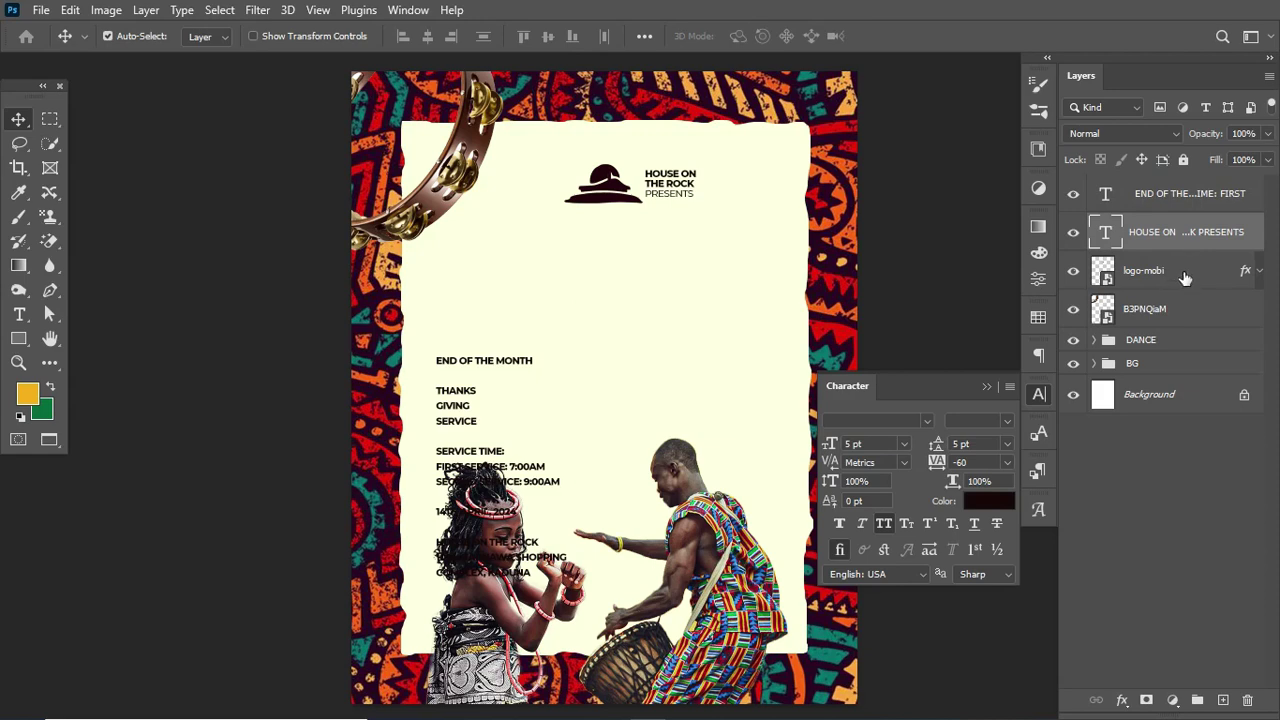
ctrl+click(1185, 272)
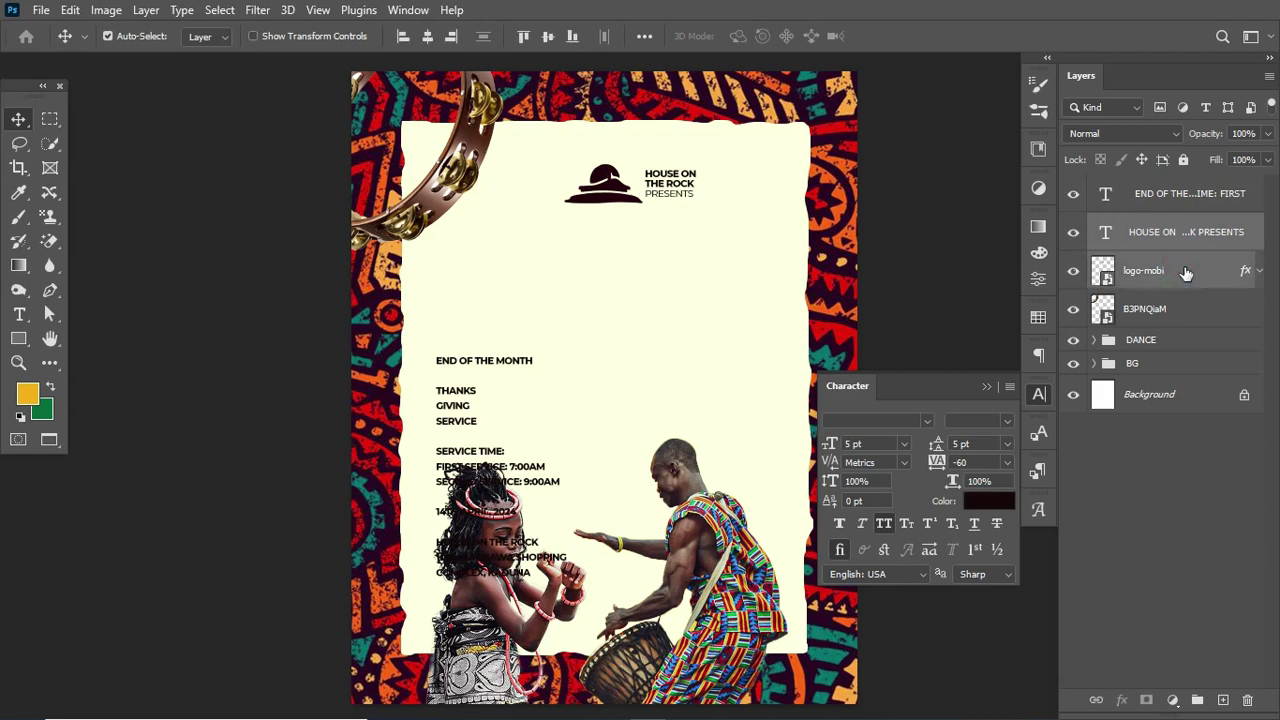
key(ctrl+g)
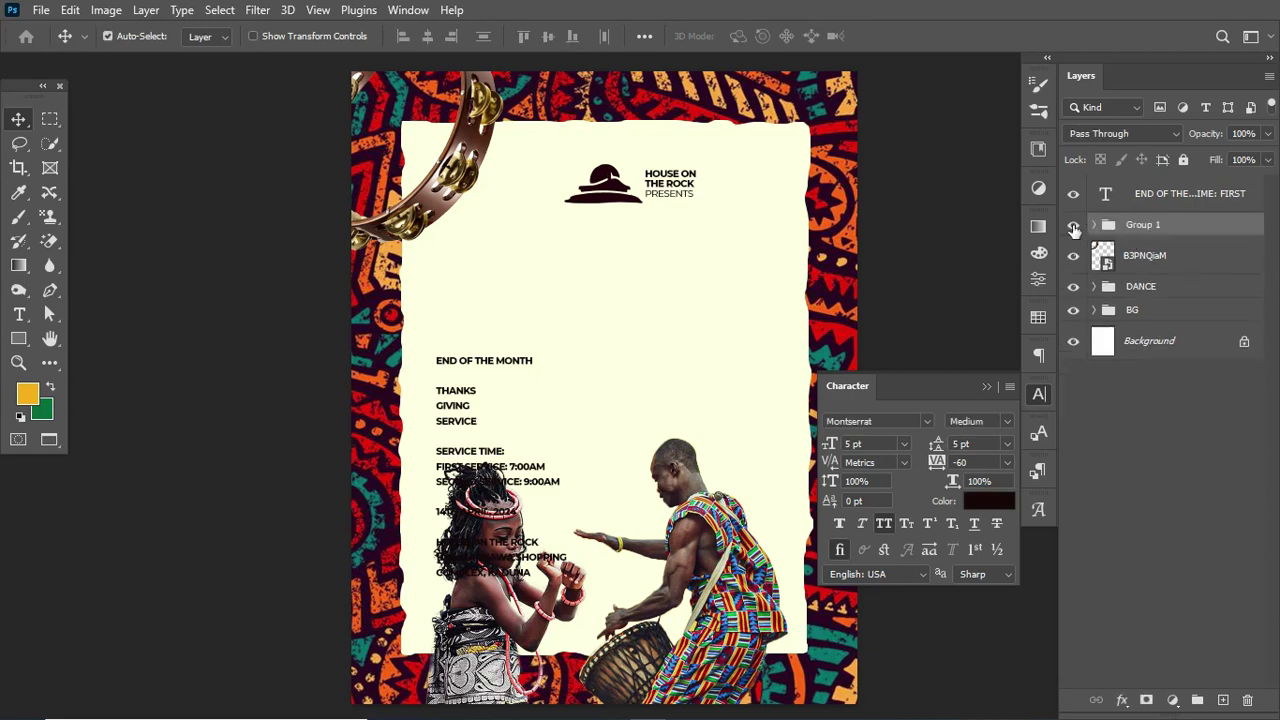
click(1074, 229)
click(1074, 229)
double_click(1145, 224)
key(Return)
- Scale down the LOGO group and place it centred near the upper edge of the cream paper area
key(ctrl+t)
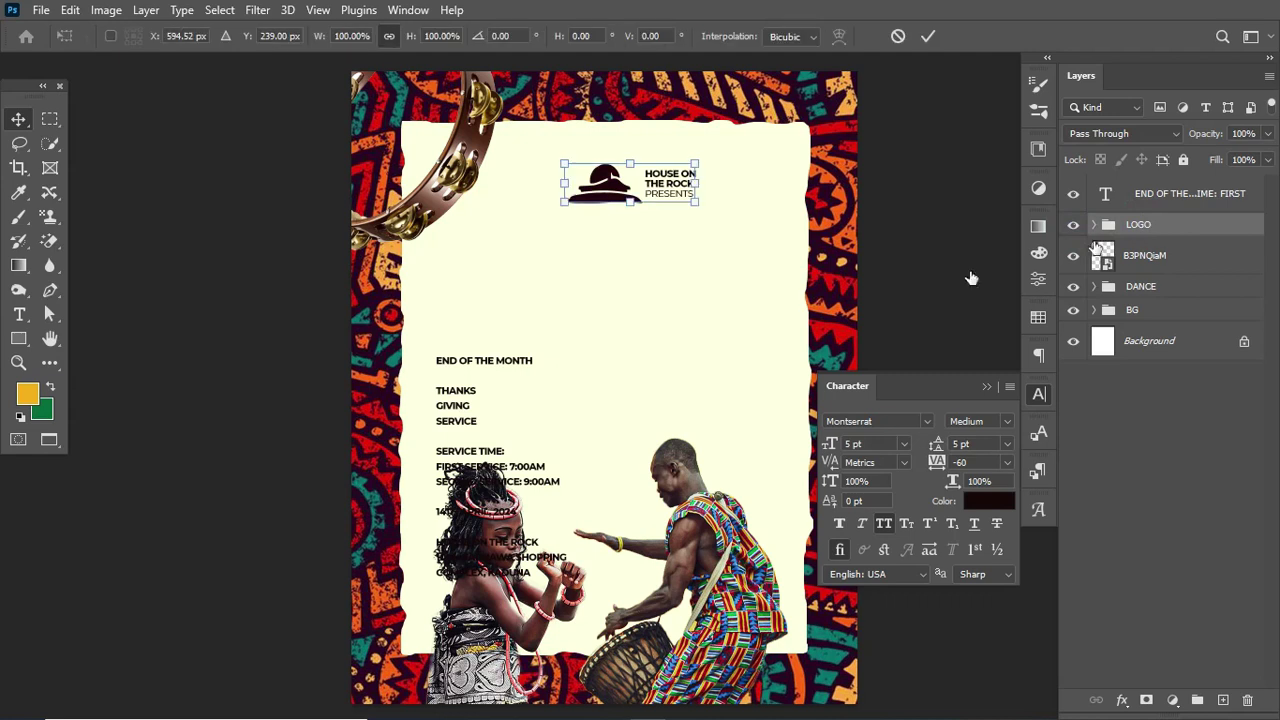
drag(697, 204, 661, 190)
key(Return)
key(ctrl+t)
key(Return)
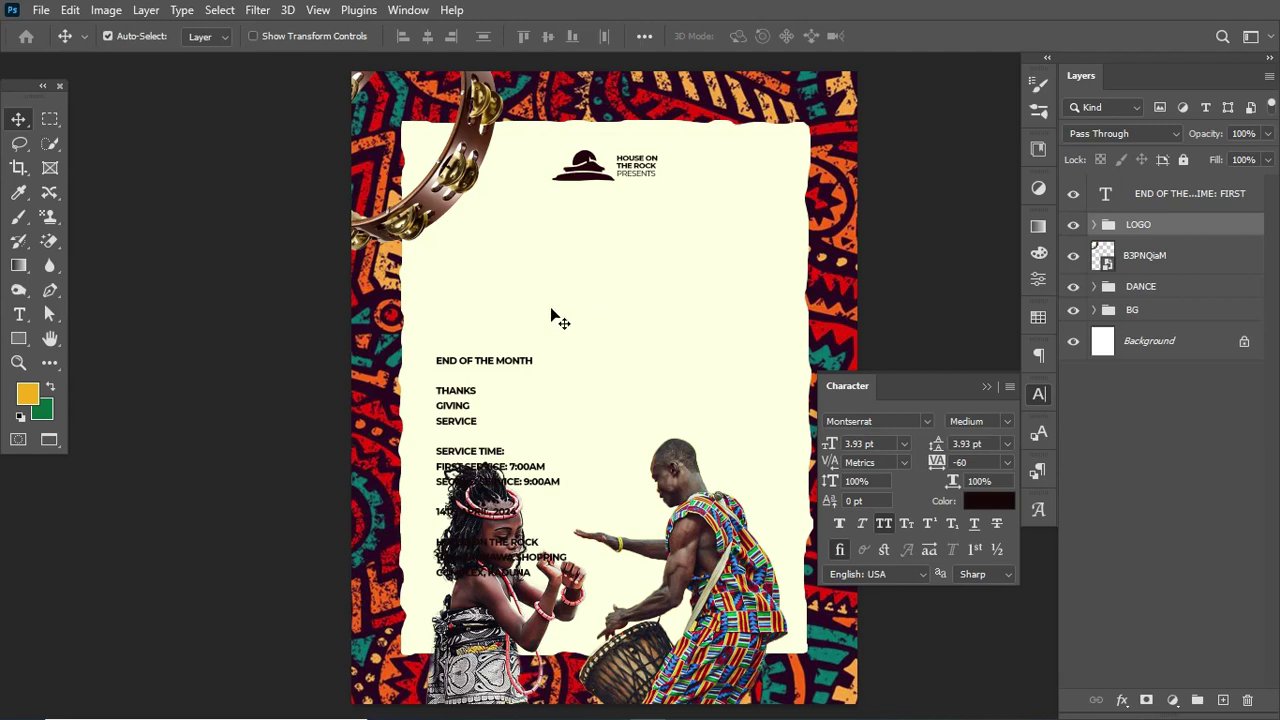
- Move the END OF THE MONTH line out of the event text block into its own text layer below the logo
click(19, 314)
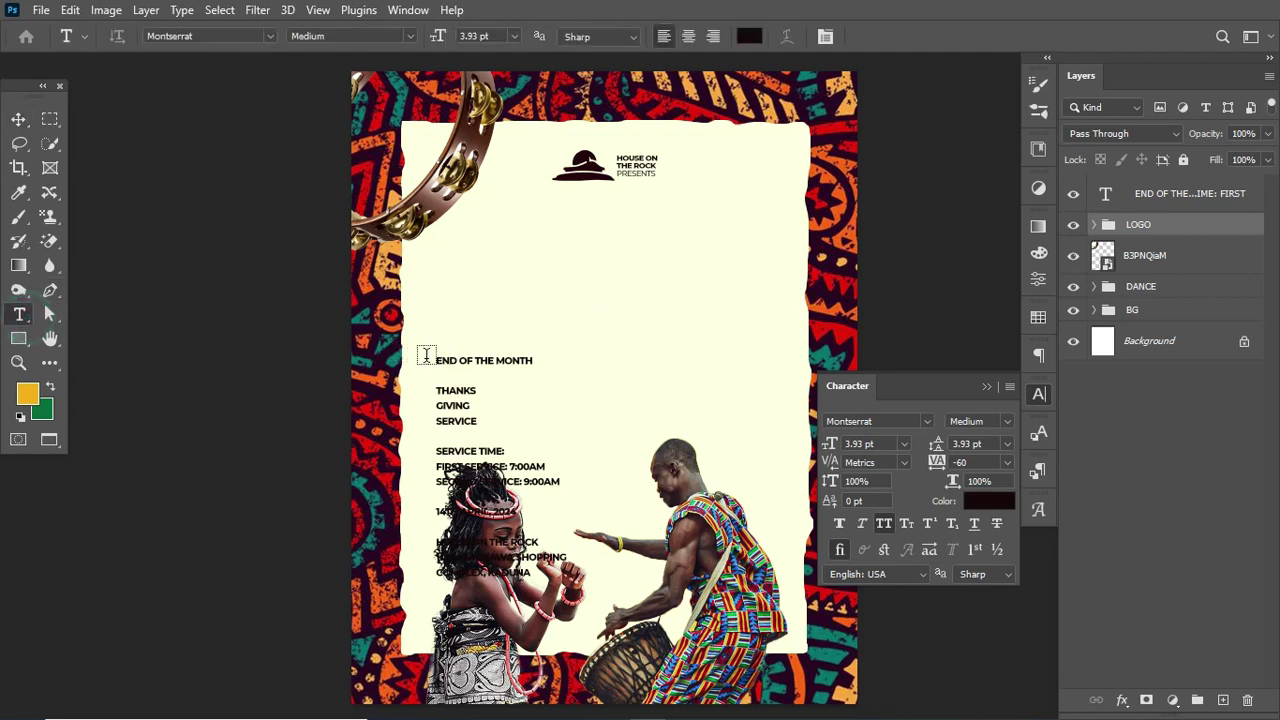
drag(435, 360, 537, 358)
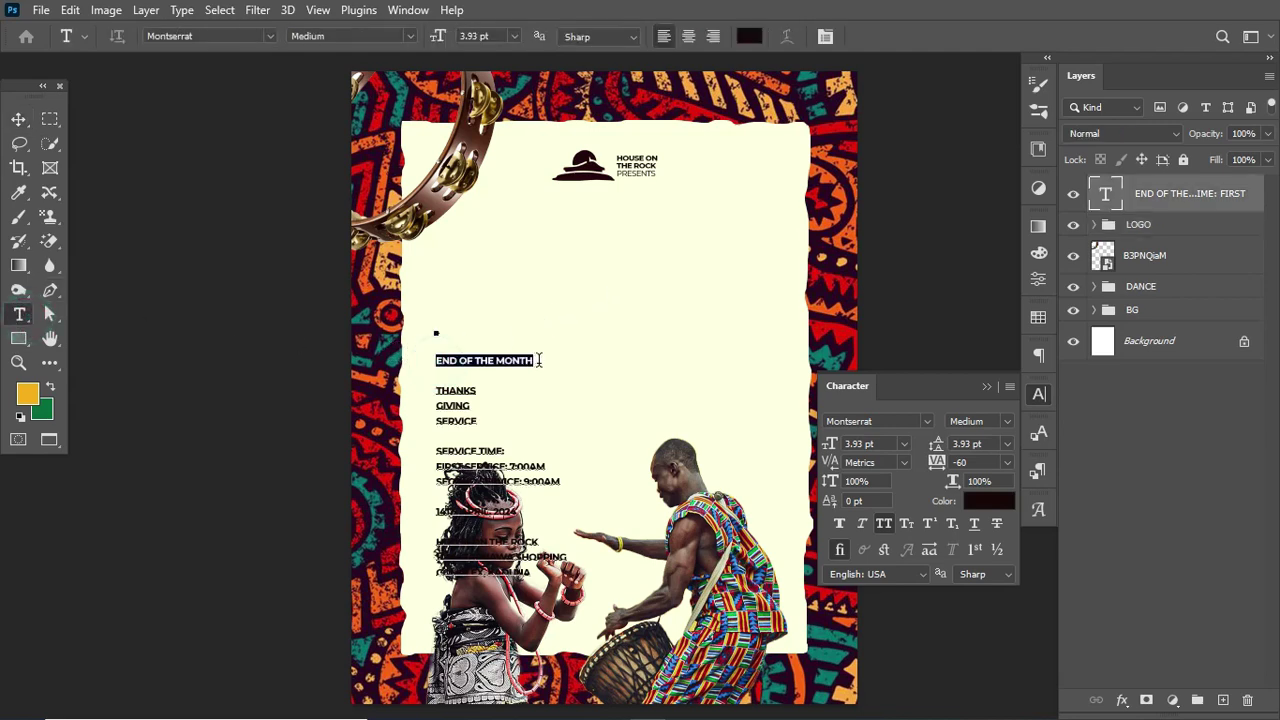
key(BackSpace)
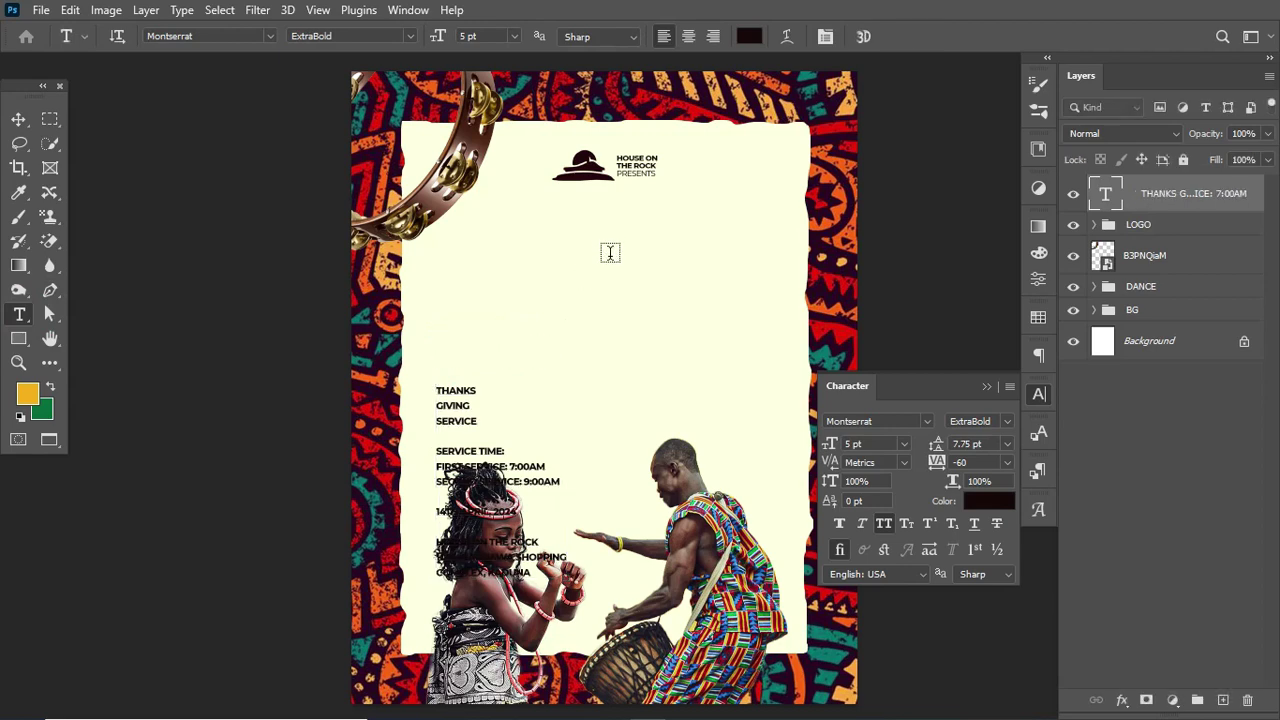
click(610, 258)
key(ctrl+v)
key(ctrl+Return)
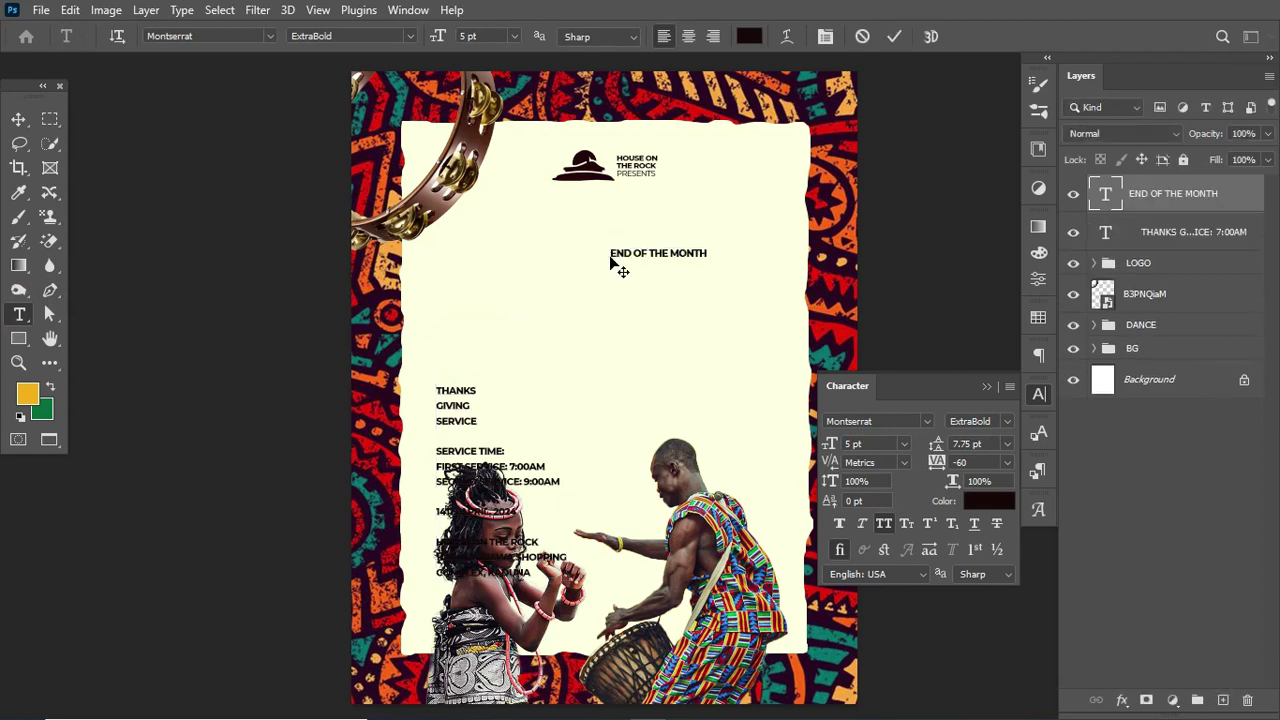
- Change the font of the END OF THE MONTH text to Fredericka the Great Regular
click(215, 37)
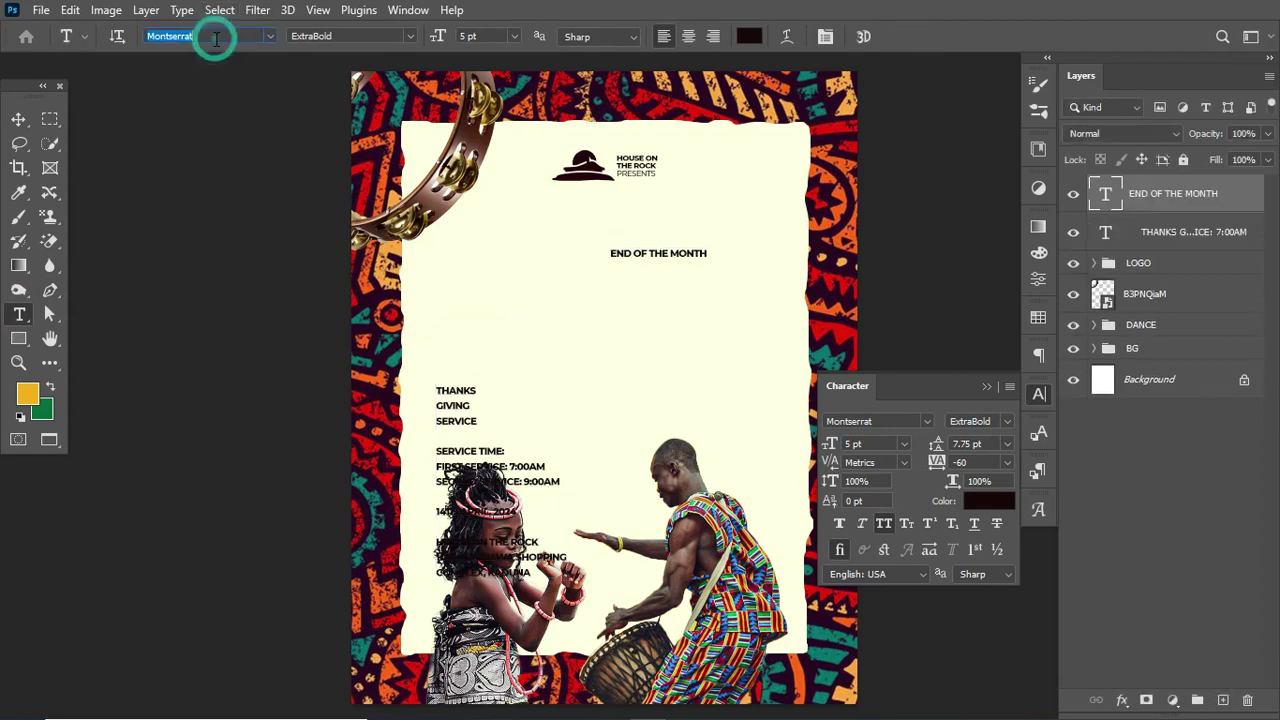
text(B)
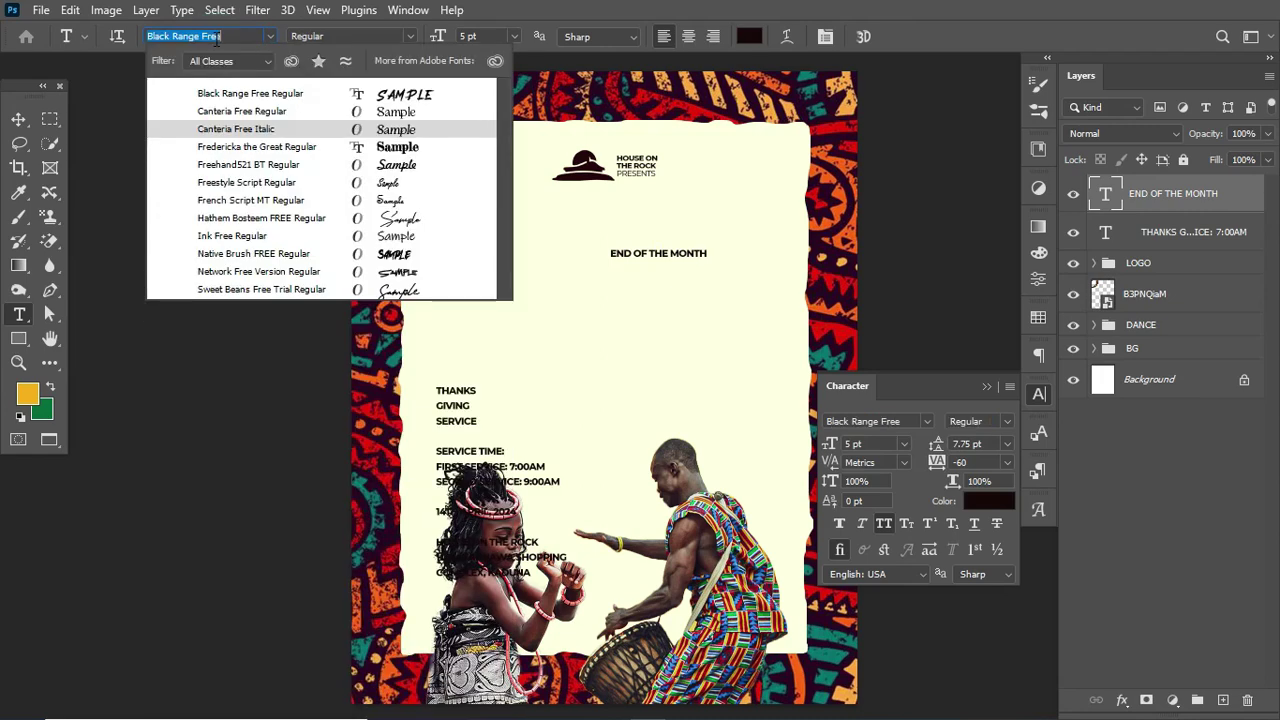
text(D)
key(BackSpace)
text(Fredericka the Great)
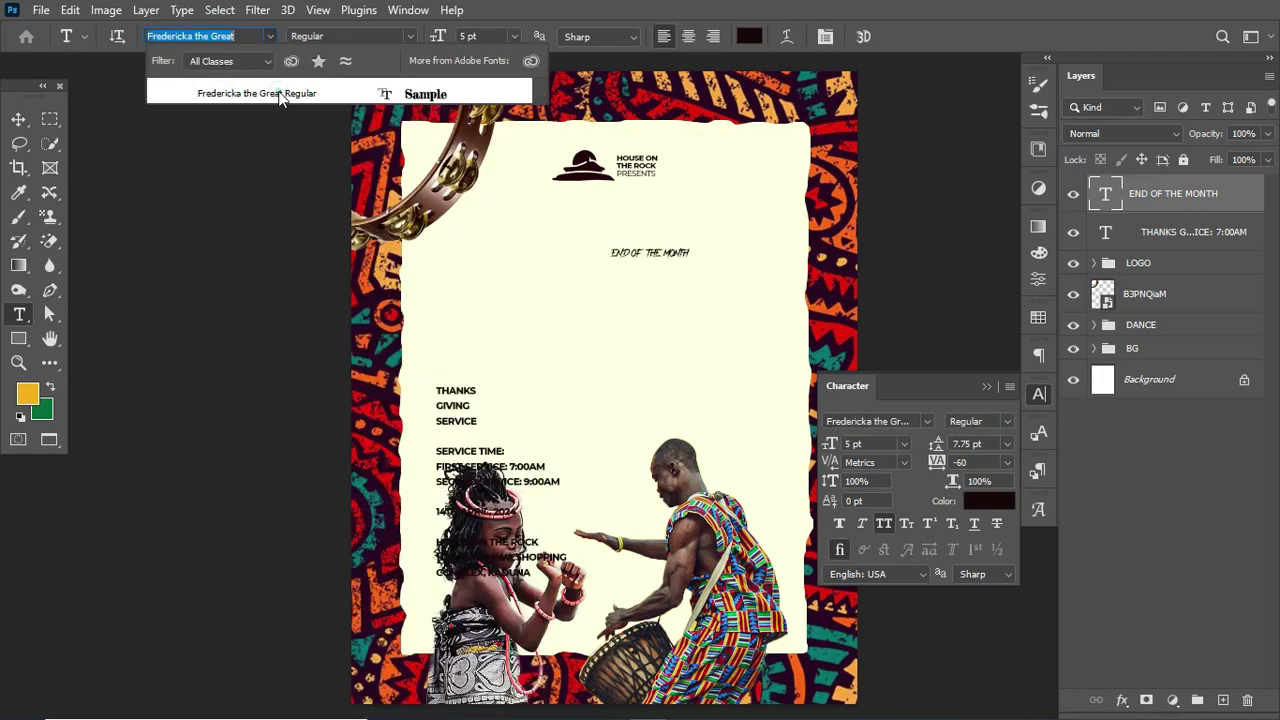
click(373, 93)
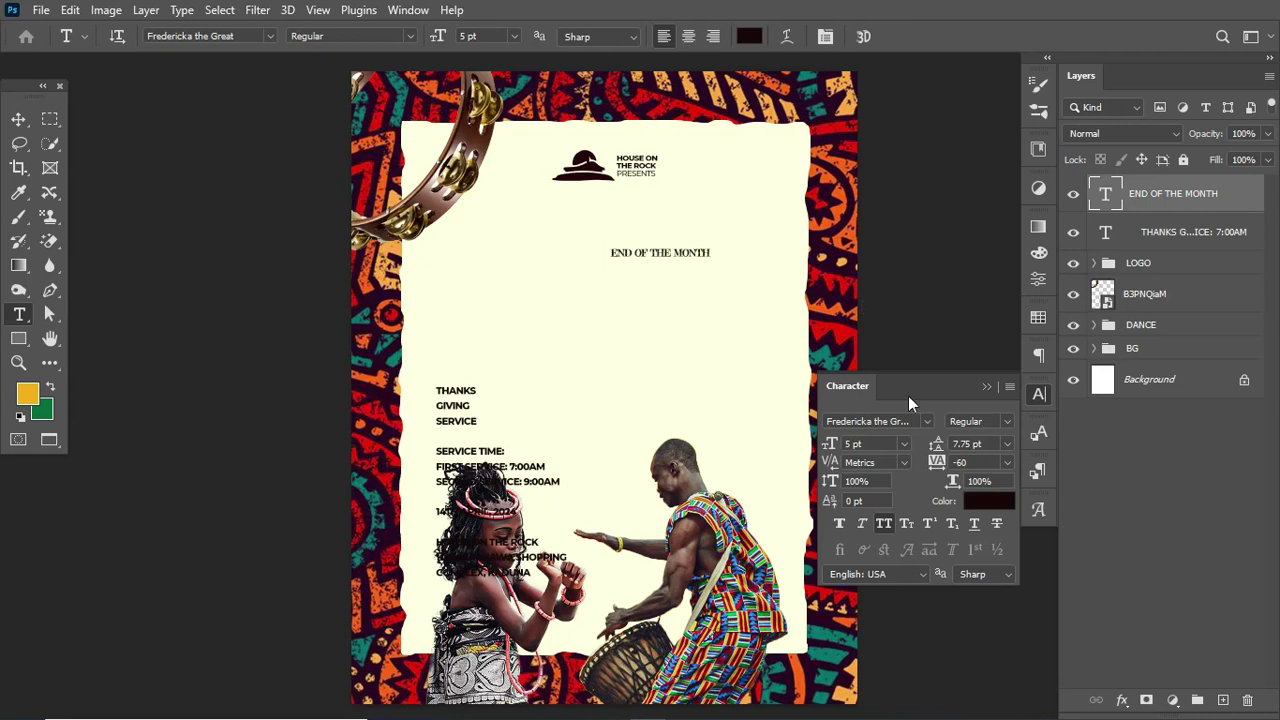
- Set the END OF THE MONTH text colour to 191919 and enlarge it to about 15 pt, centred below the logo
click(992, 505)
drag(790, 535, 784, 572)
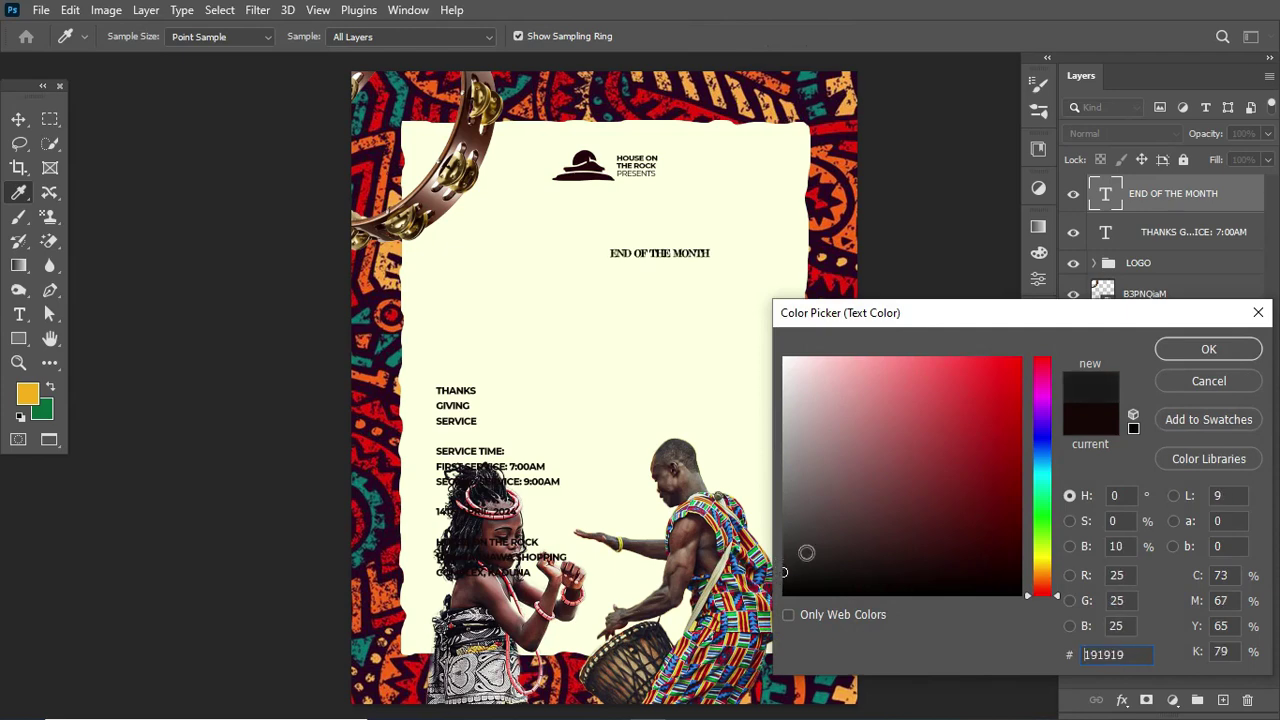
click(1198, 353)
key(ctrl+t)
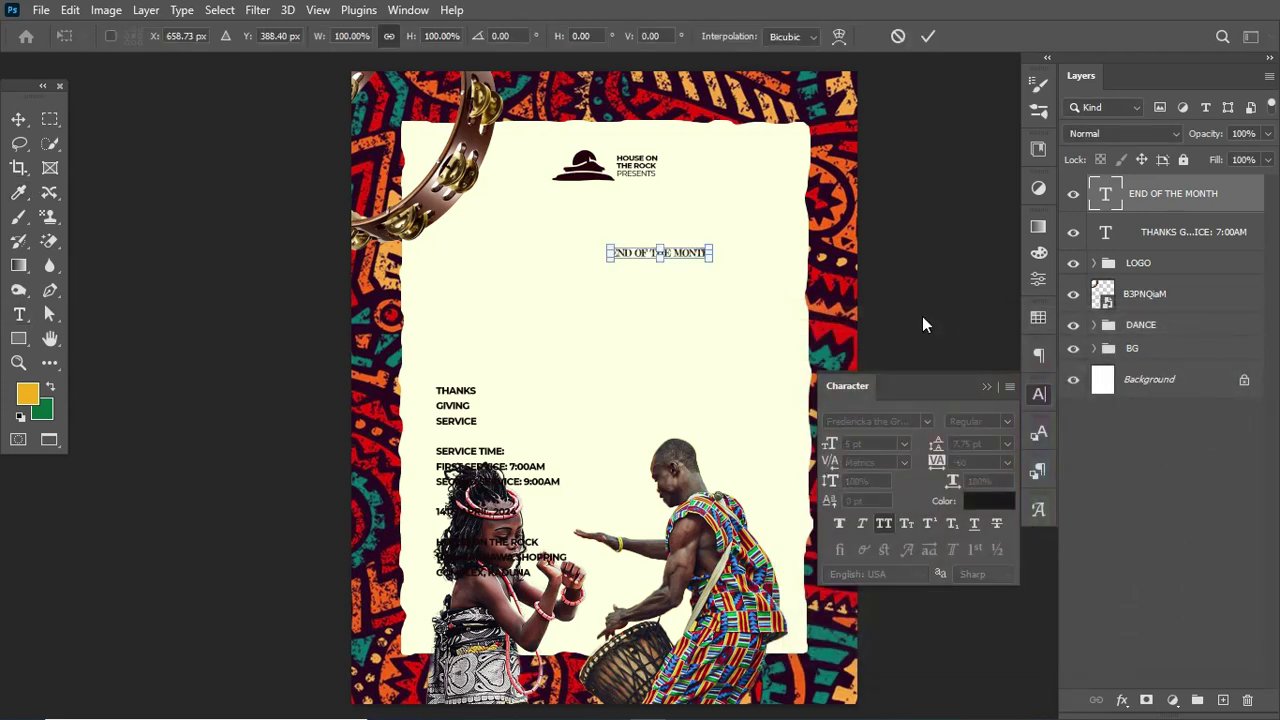
mouse_move(720, 258)
mouse_down()
mouse_move(709, 263)
mouse_move(828, 257)
mouse_move(714, 268)
mouse_up()
key(Return)
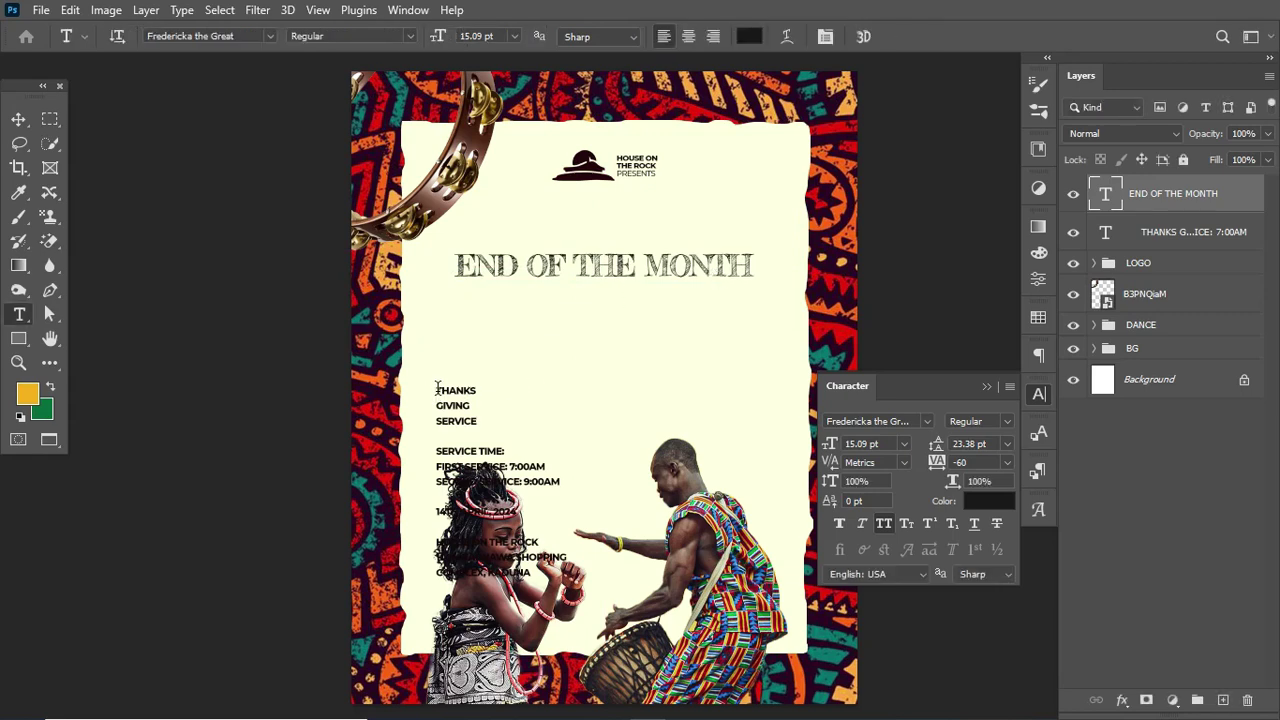
- Move the THANKS GIVING SERVICE lines out of the event text block into their own text layer below END OF THE MONTH
drag(437, 389, 494, 429)
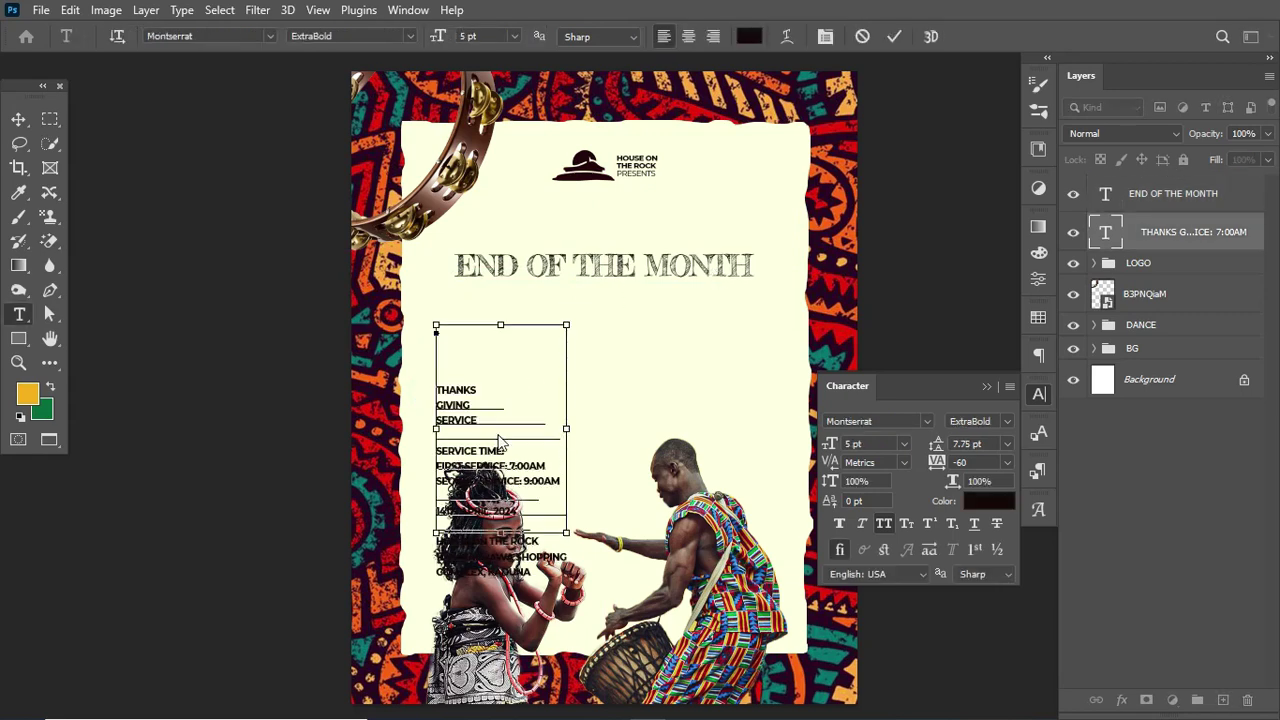
key(ctrl+x)
click(543, 309)
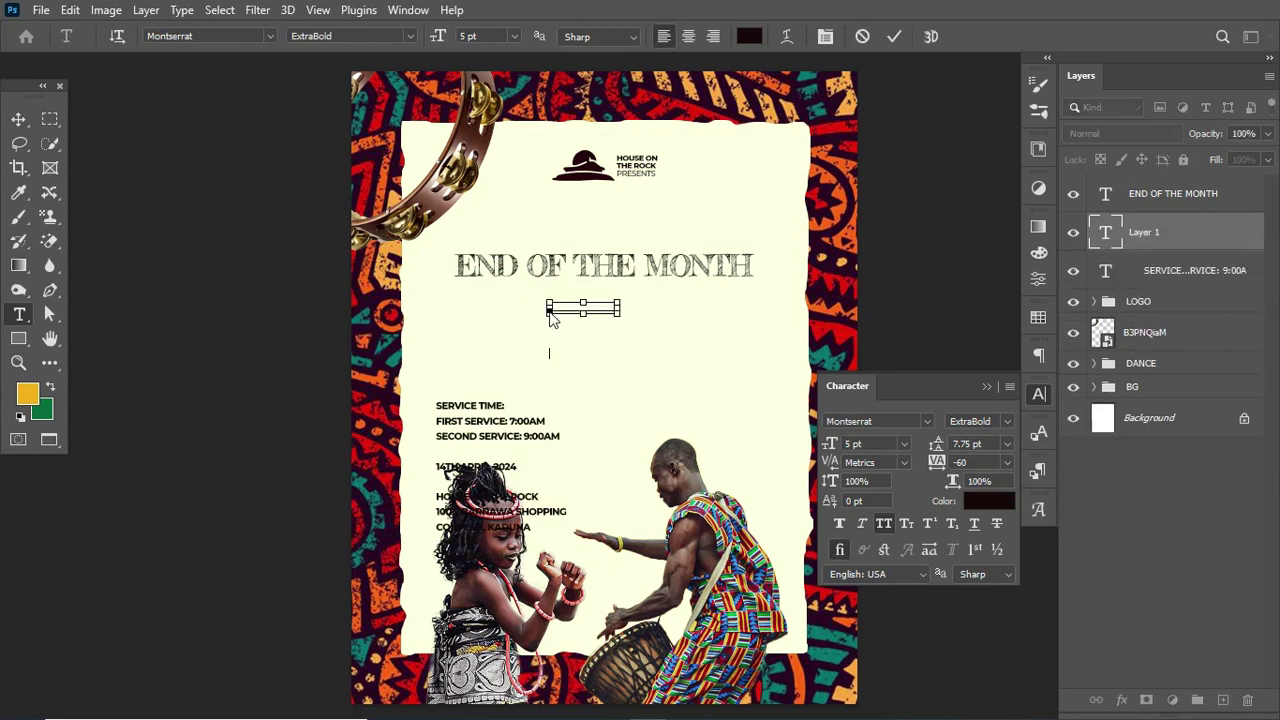
key(ctrl+v)
click(895, 36)
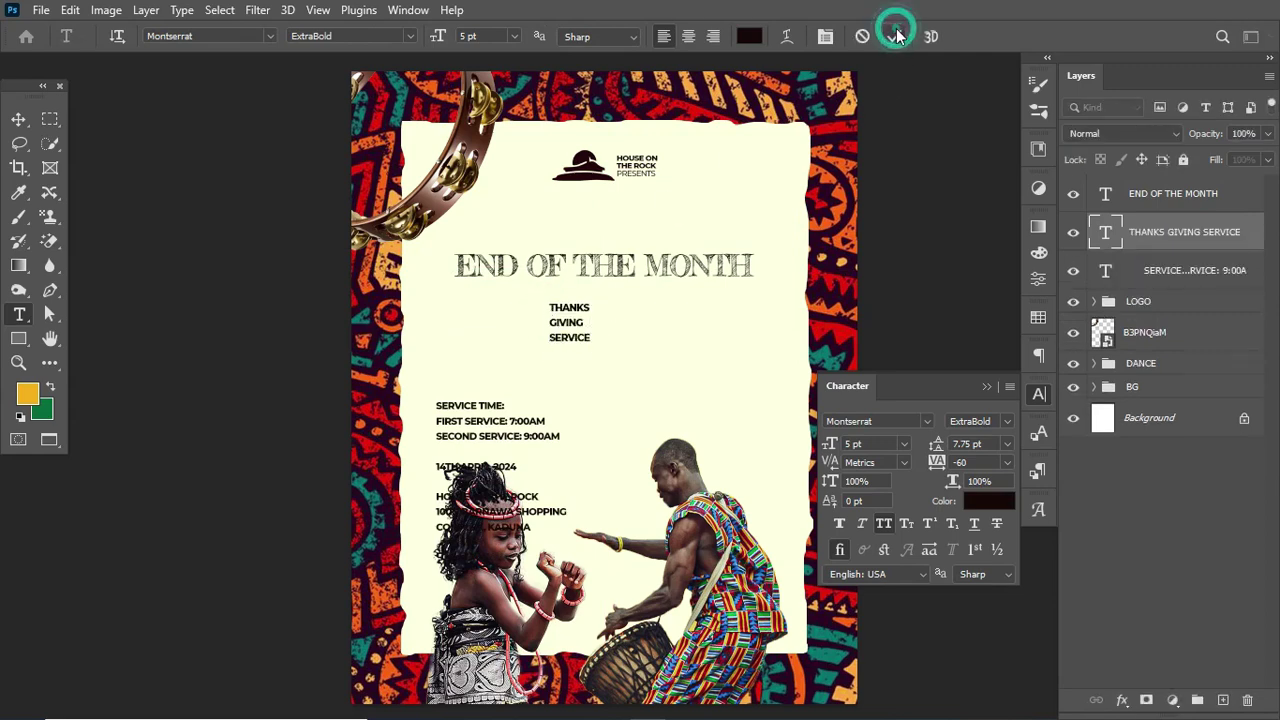
- Set the THANKS GIVING SERVICE text to Fredericka the Great Regular with 5 pt leading
click(897, 421)
text(fred)
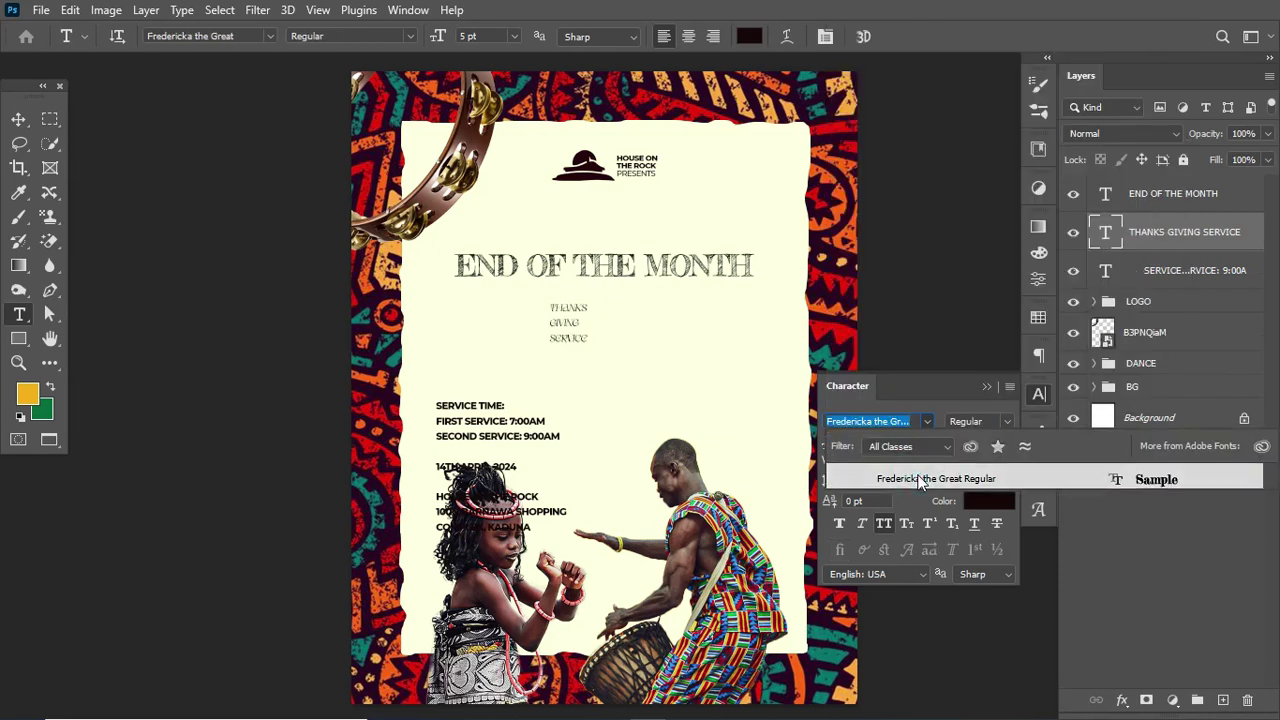
click(921, 481)
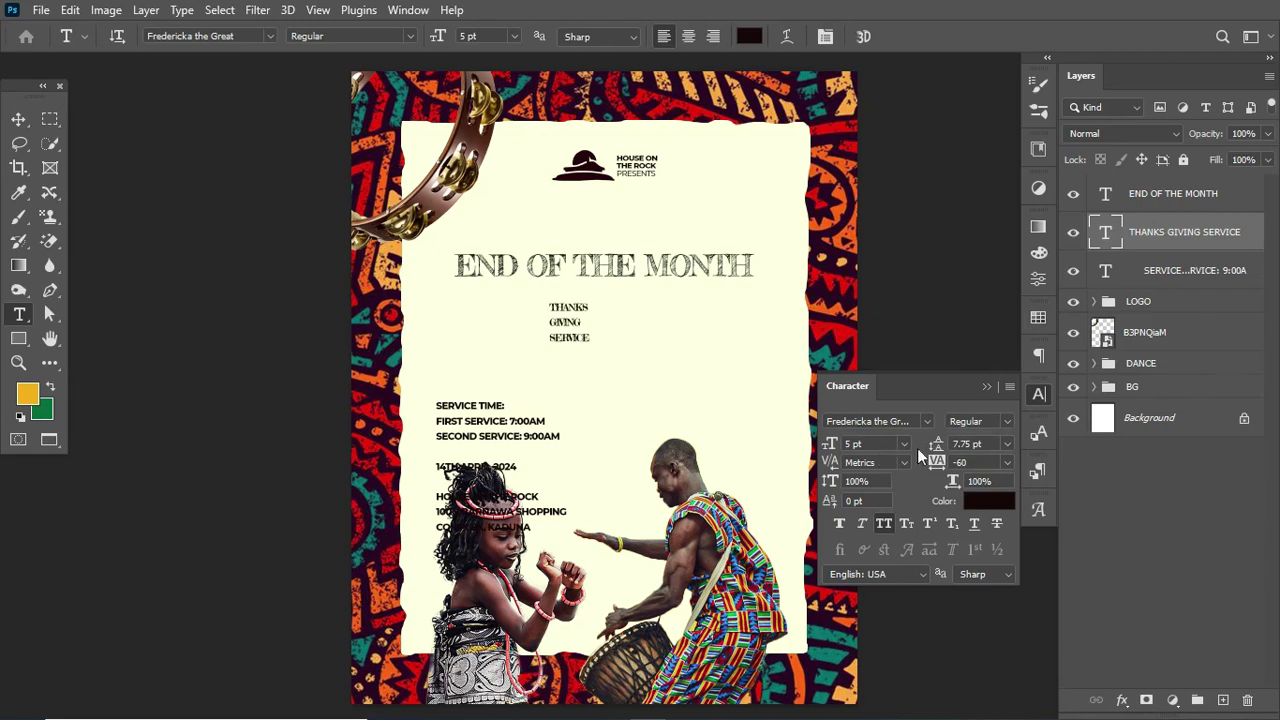
drag(937, 445, 937, 442)
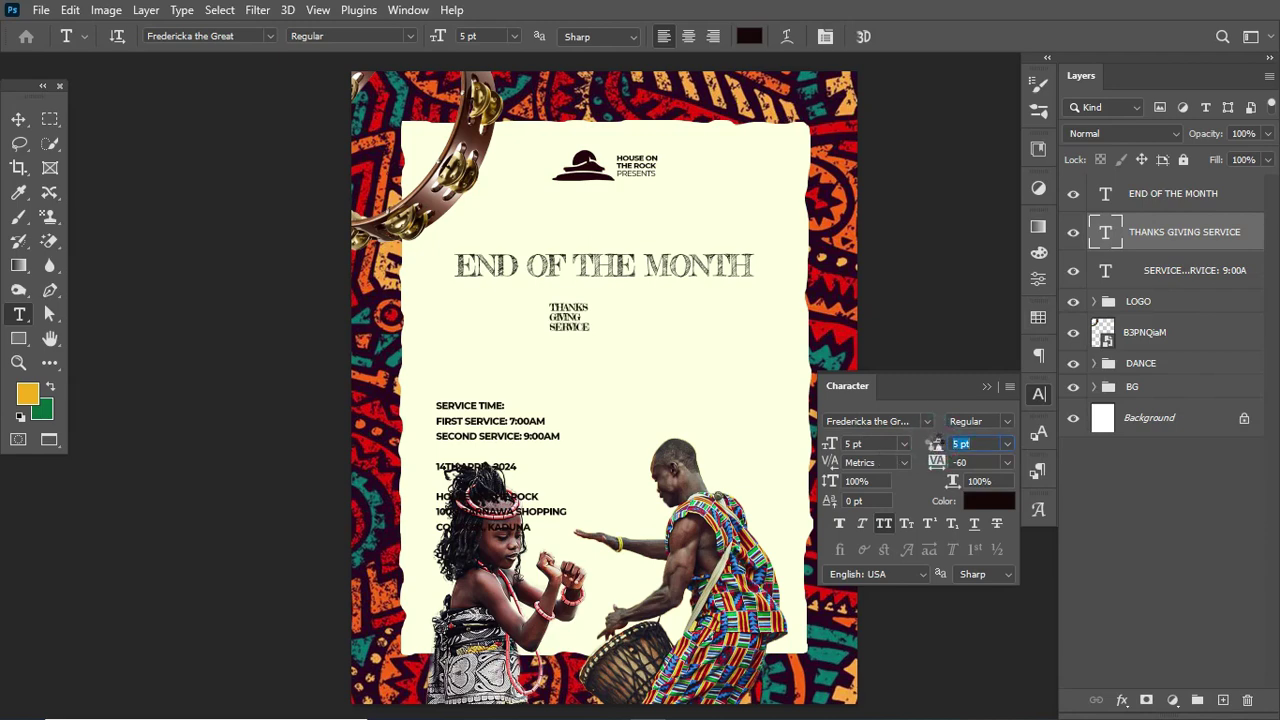
- Enlarge the THANKS GIVING SERVICE text to about 27 pt, centred below END OF THE MONTH, and set its leading to 23 pt
key(ctrl+t)
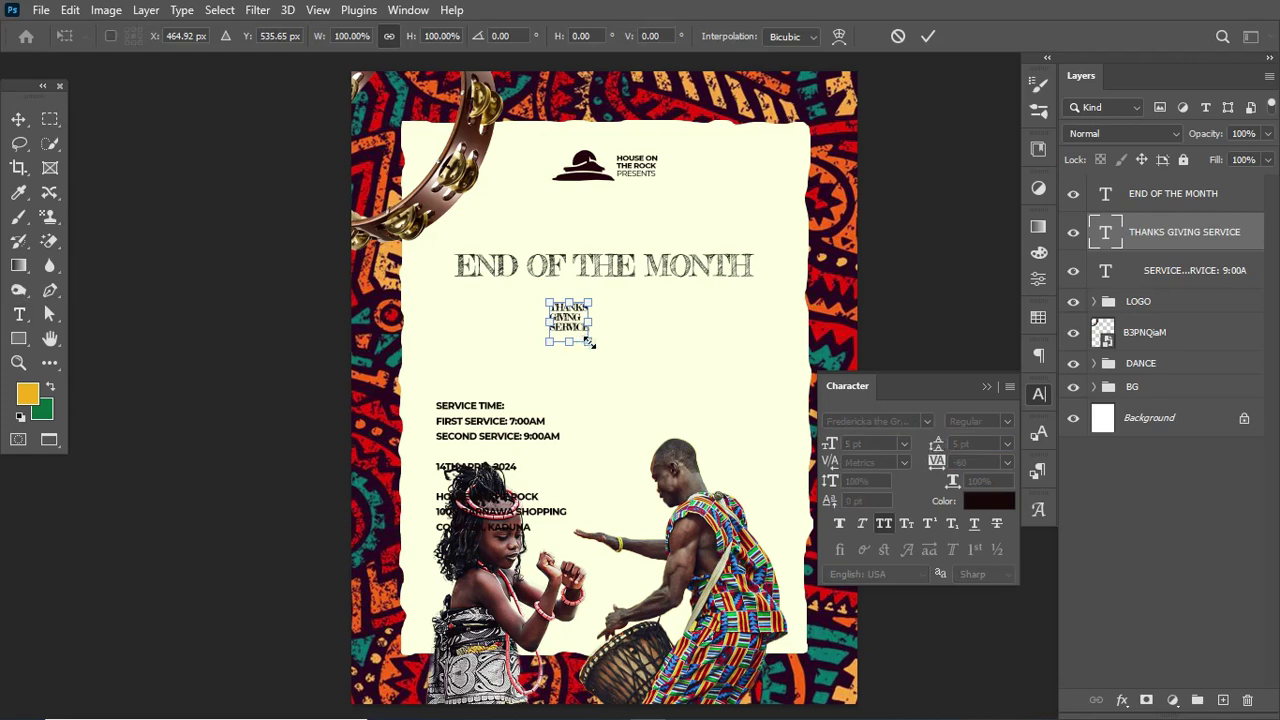
drag(588, 342, 766, 522)
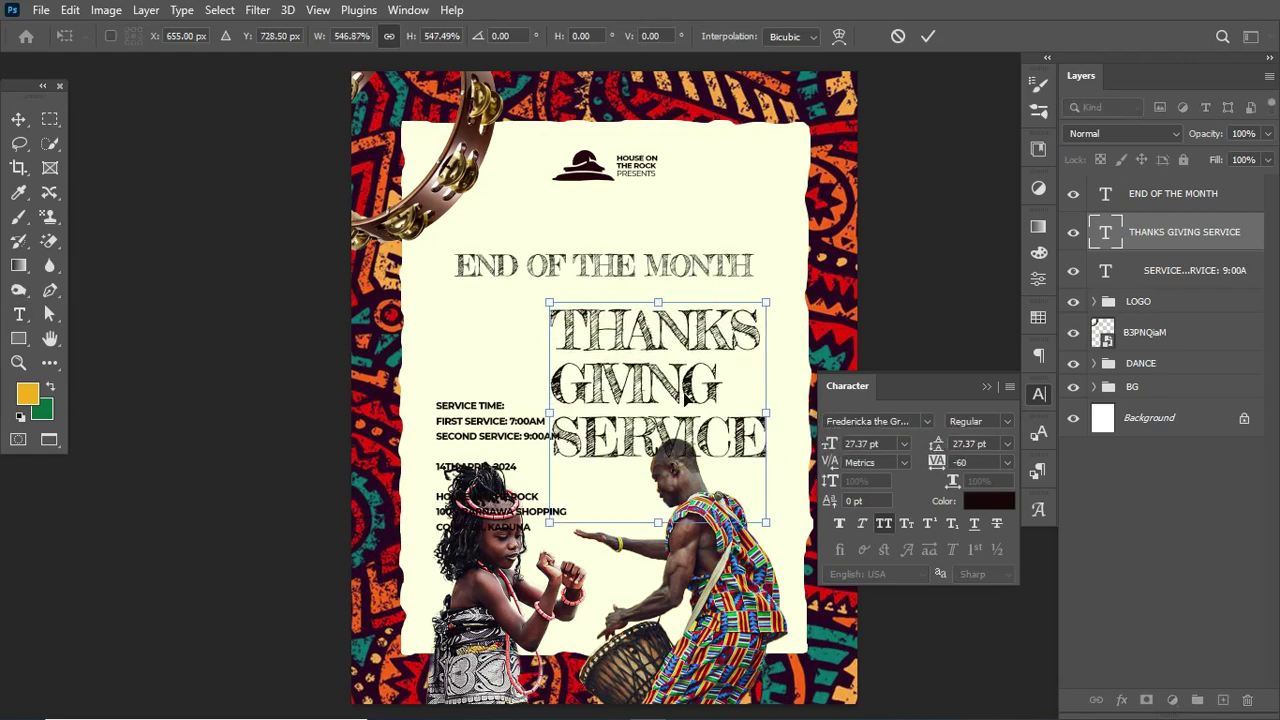
drag(684, 398, 626, 388)
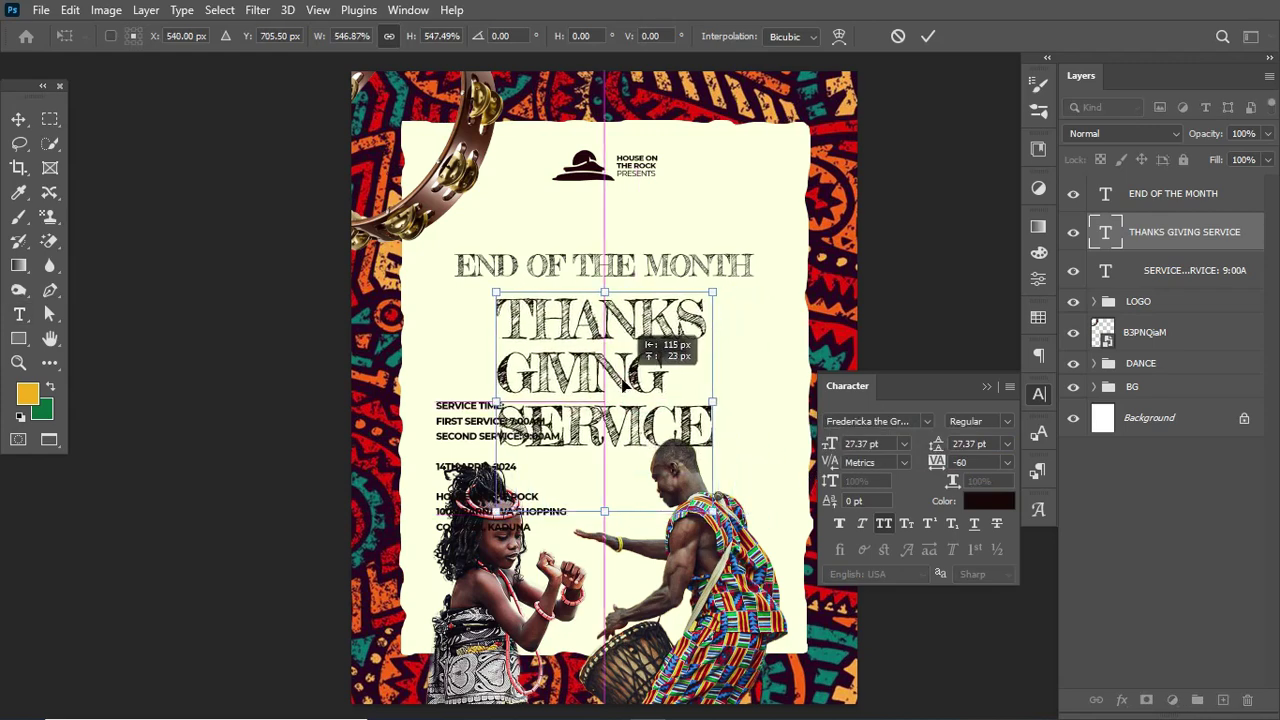
key(Return)
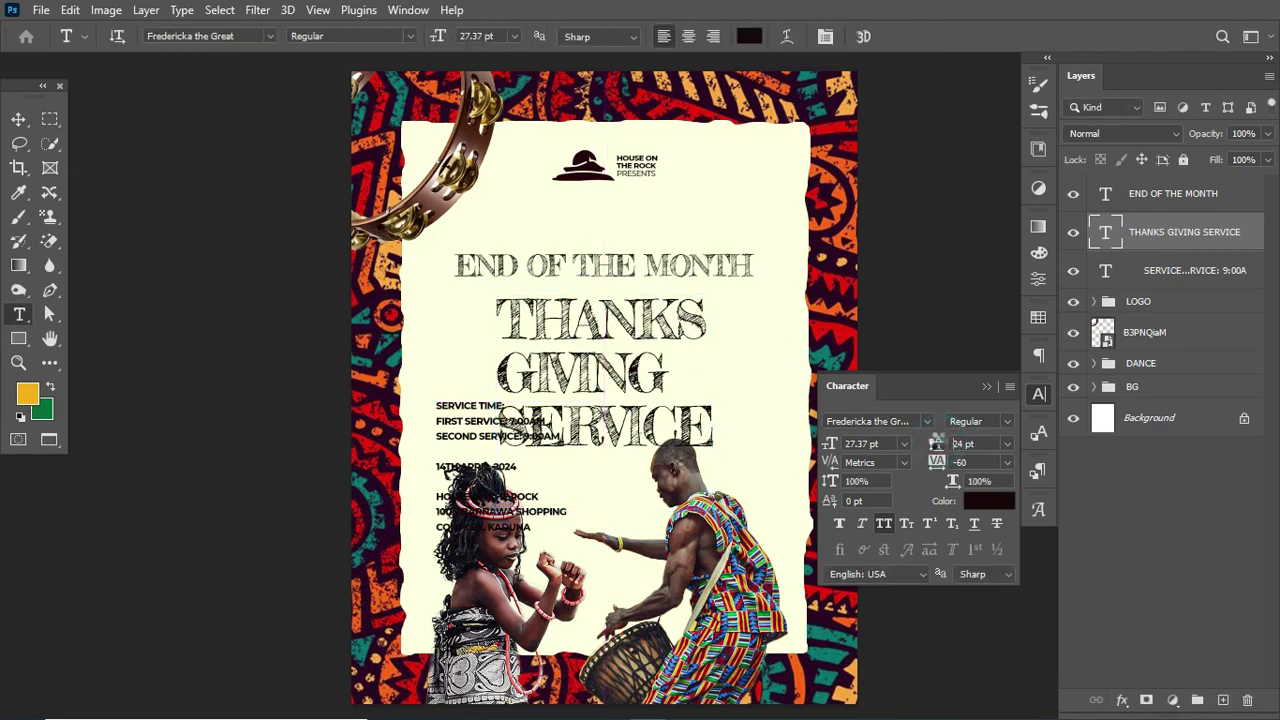
drag(938, 444, 936, 442)
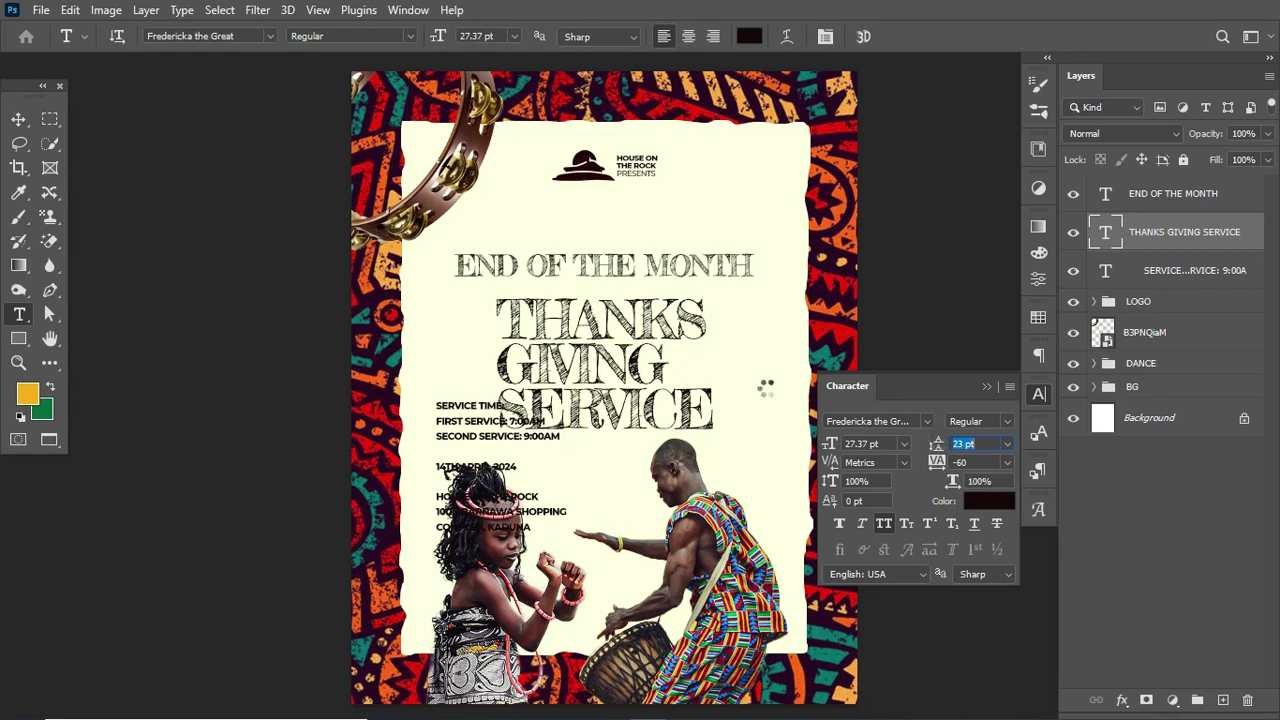
key(Return)
- Colour the words THANKS GIVING with the orange e56b39 sampled from the pattern border
drag(502, 314, 675, 372)
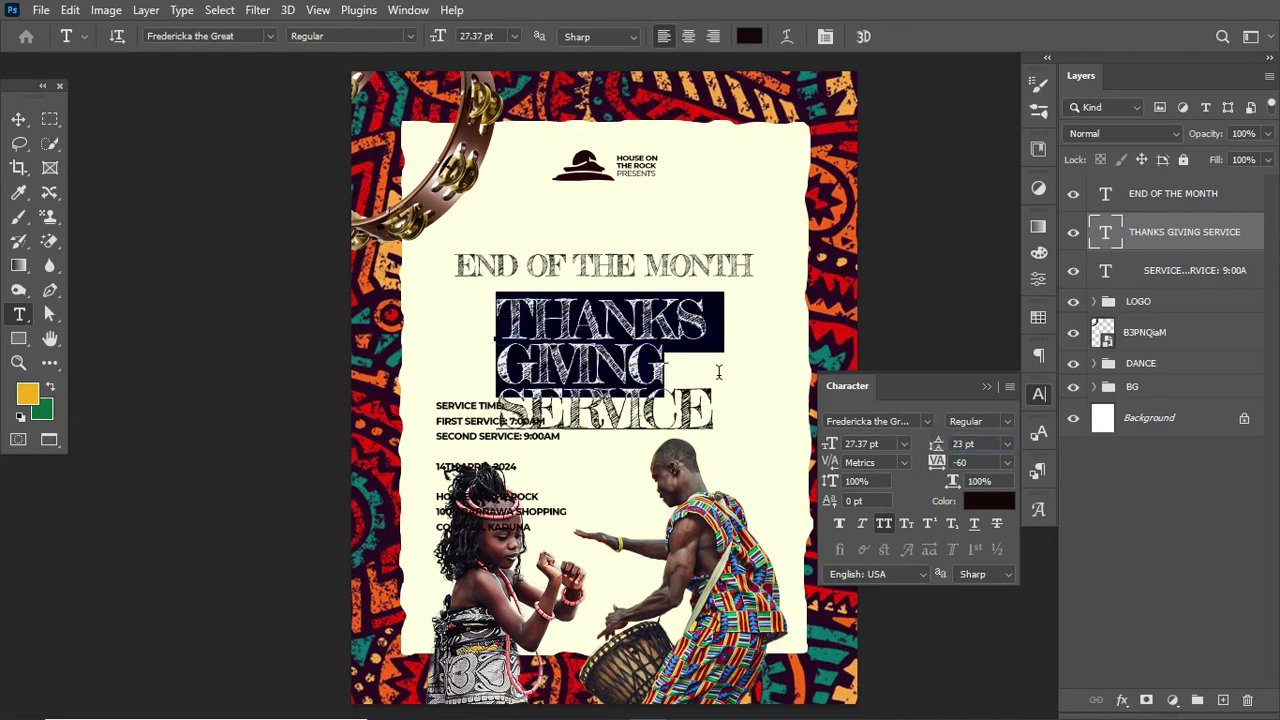
click(988, 501)
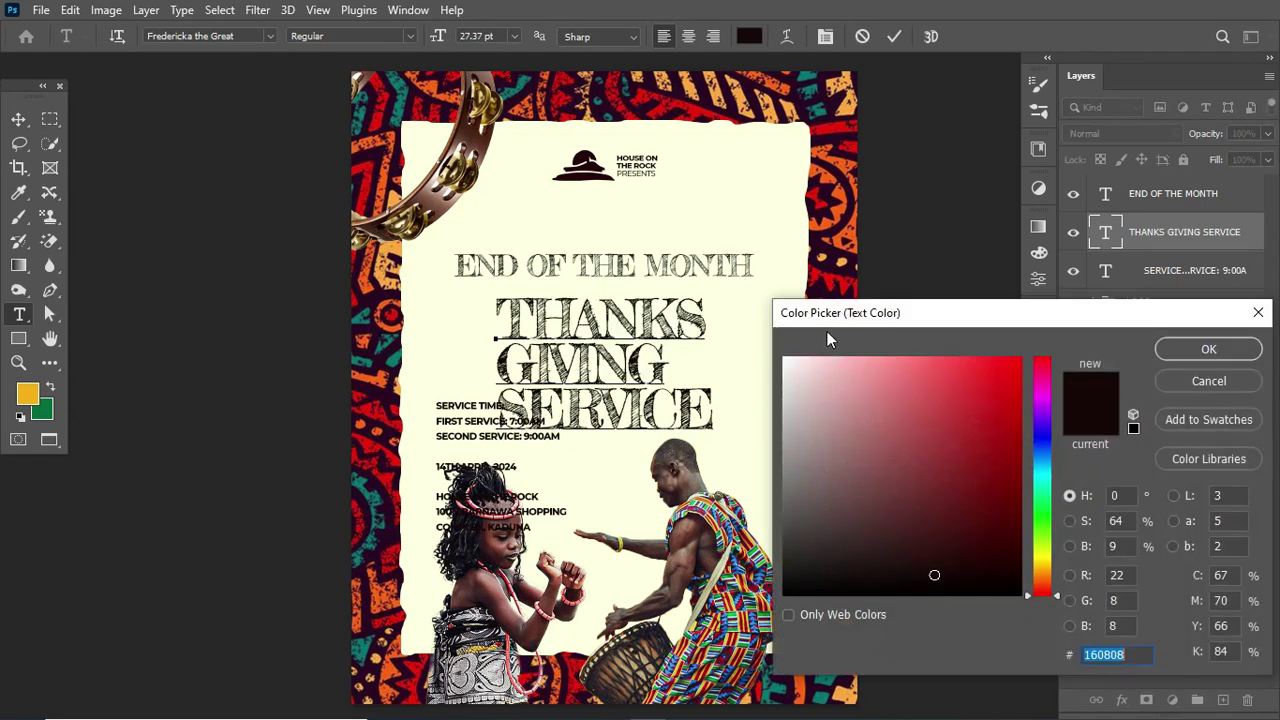
click(824, 172)
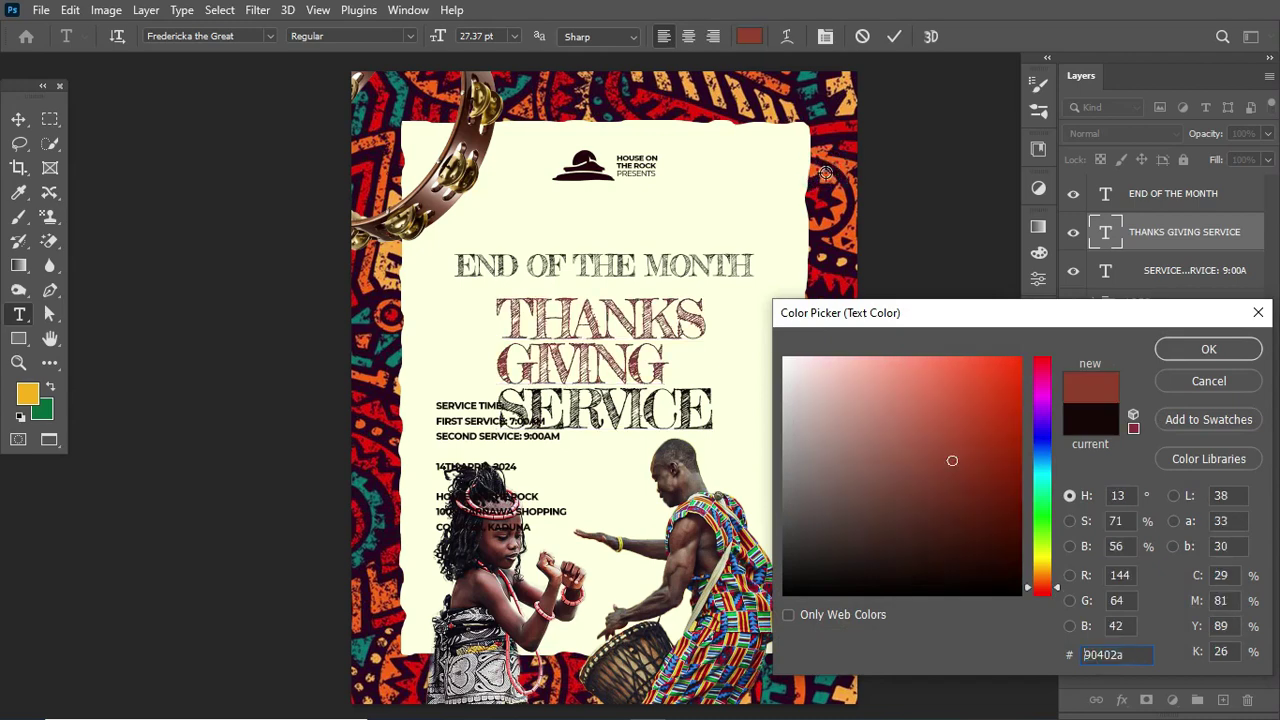
click(827, 175)
click(822, 155)
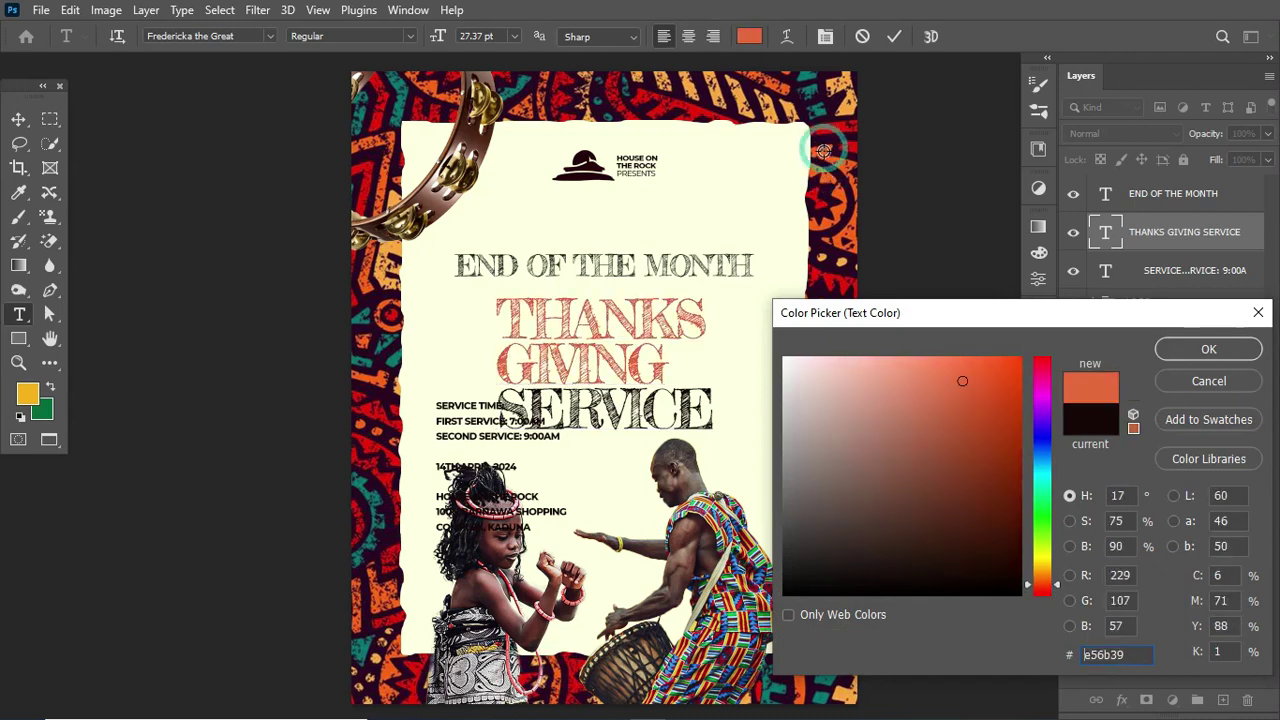
click(1219, 356)
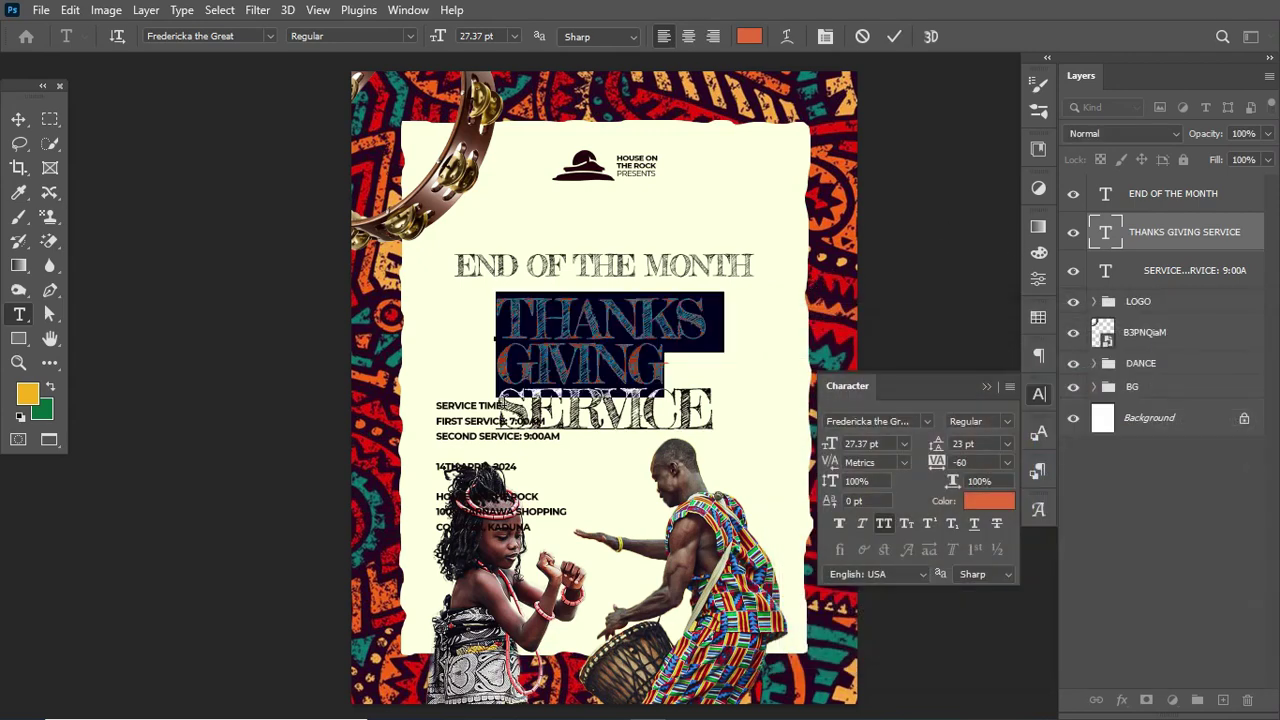
- Colour the word SERVICE with the red e7160b sampled from the pattern border
drag(497, 410, 791, 434)
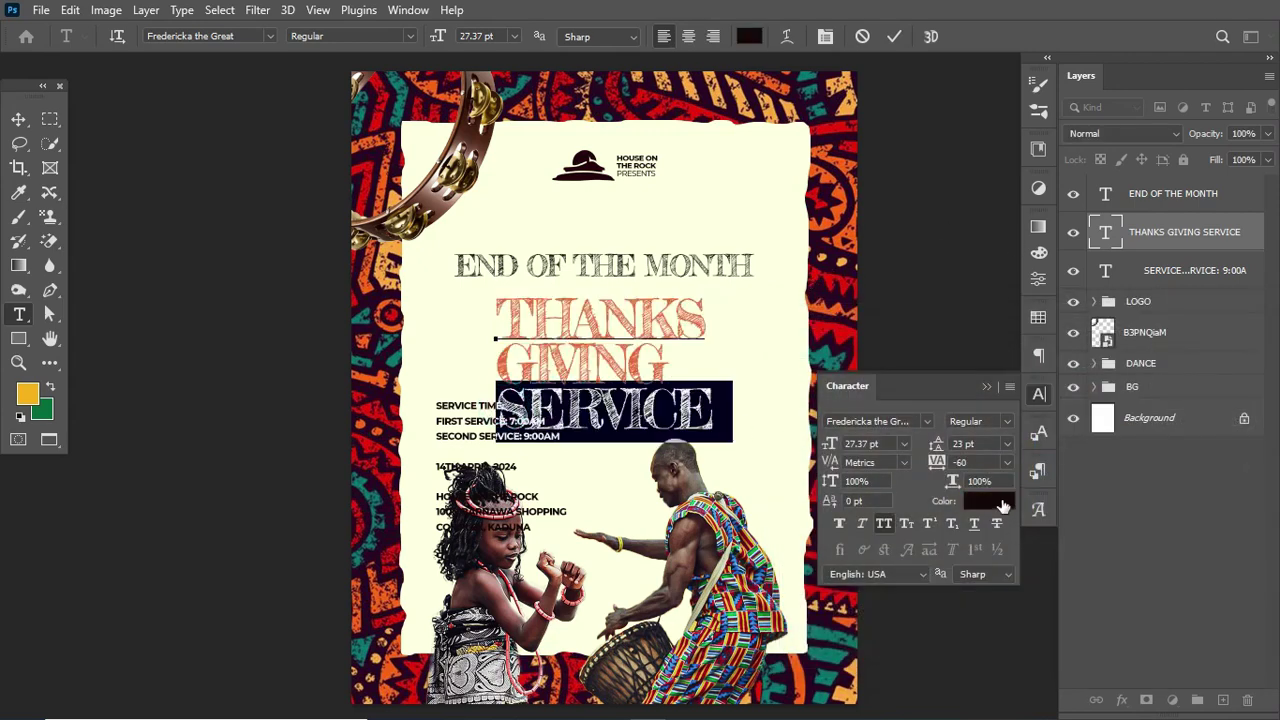
click(1000, 502)
click(826, 133)
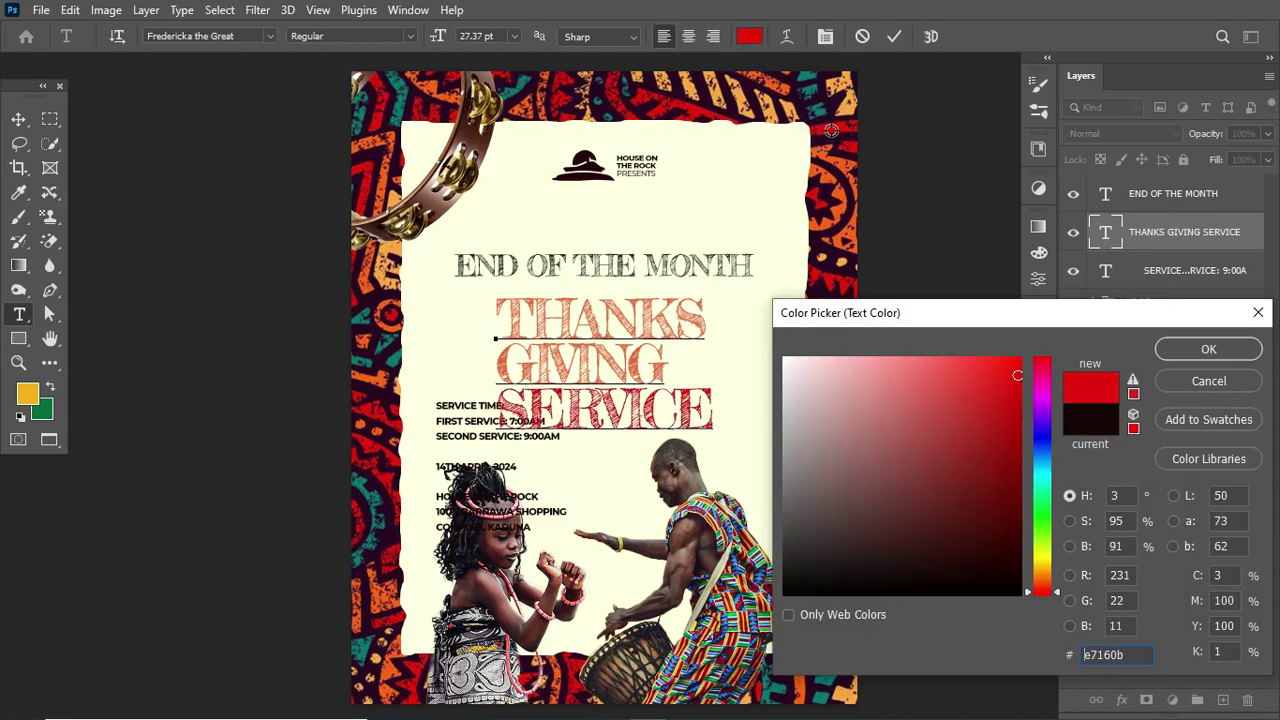
click(1207, 350)
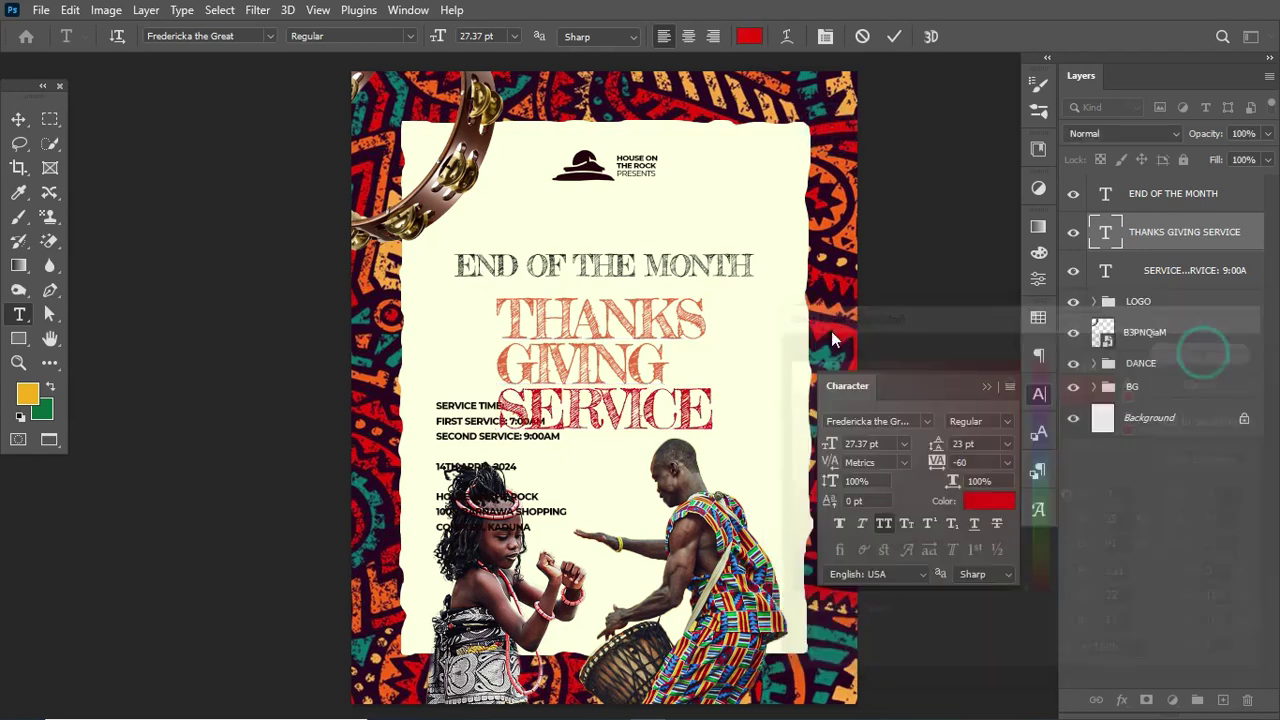
- Recolour the words THANKS GIVING to the brighter orange fb5512 and set the THANKS GIVING SERVICE leading to 22 pt
drag(496, 313, 747, 376)
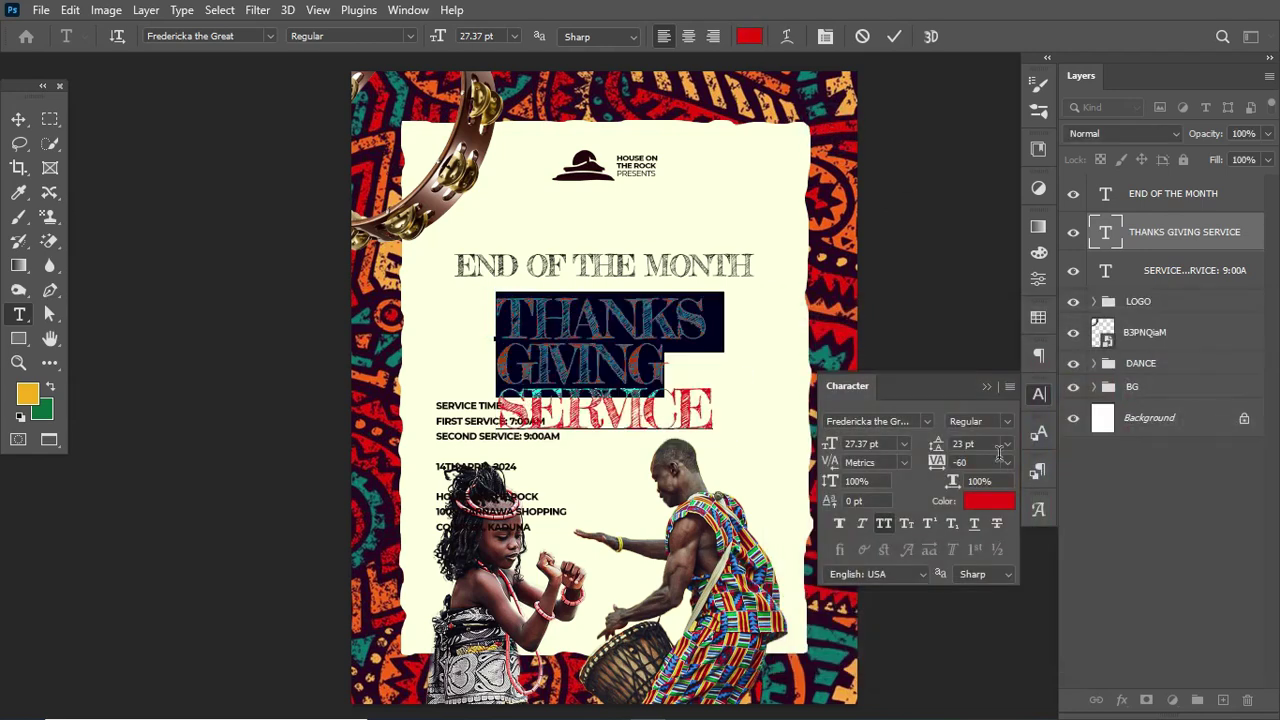
click(988, 500)
drag(998, 374, 1004, 360)
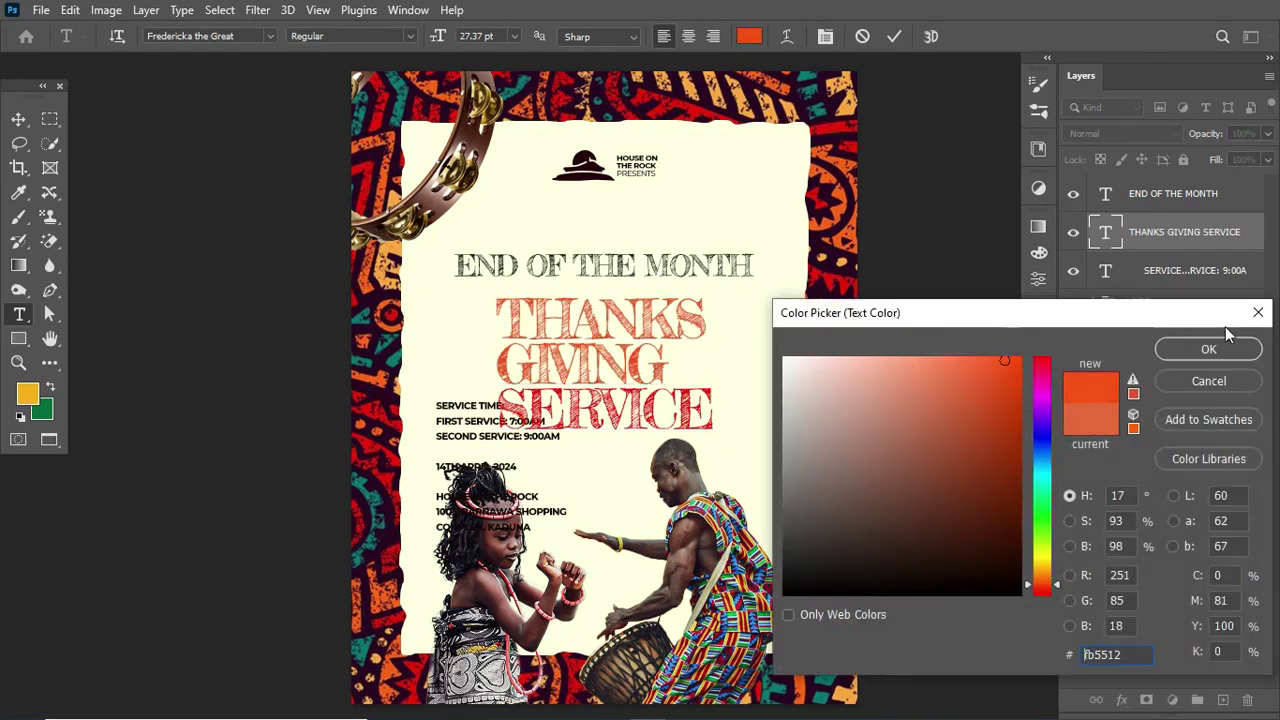
click(1205, 348)
click(891, 38)
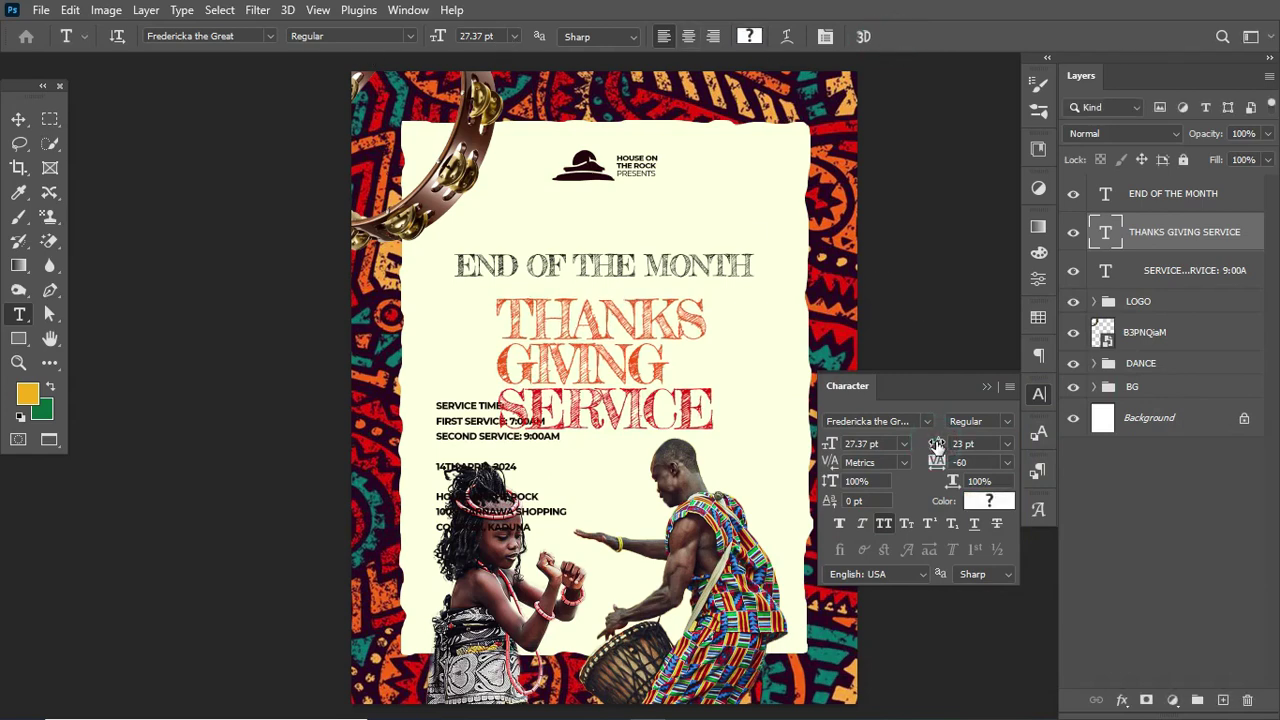
drag(936, 445, 933, 445)
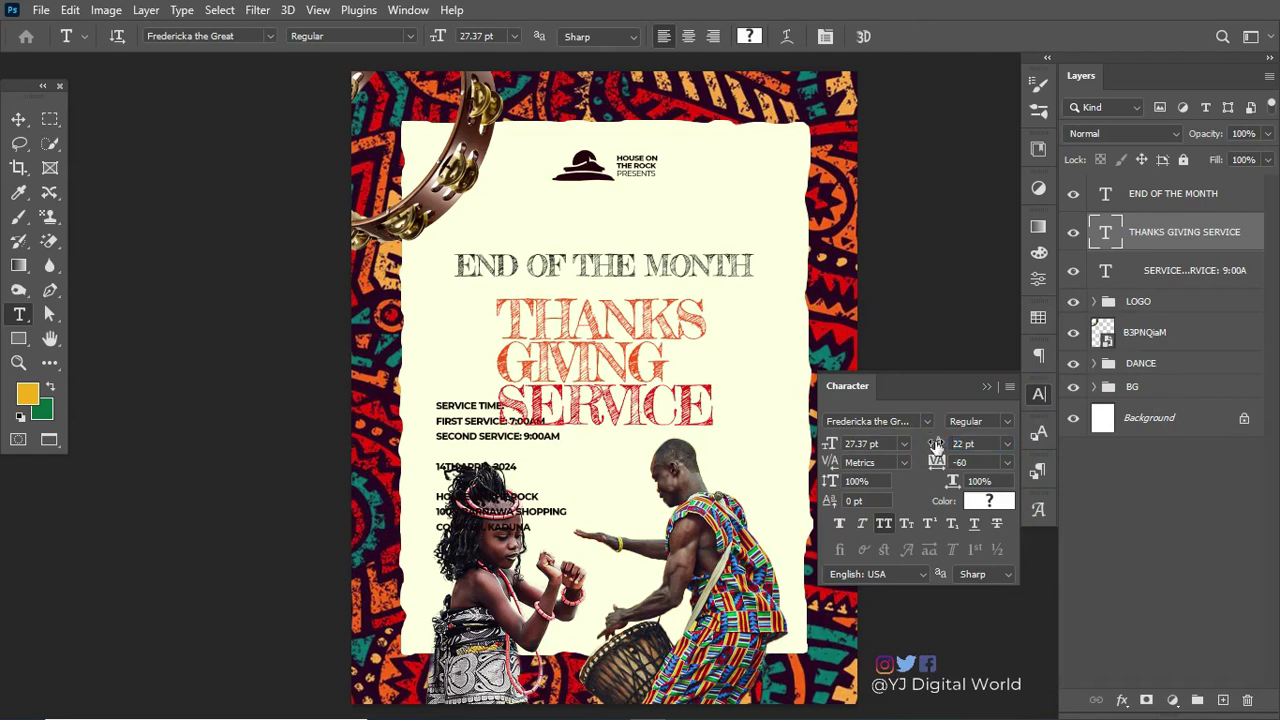
click(988, 388)
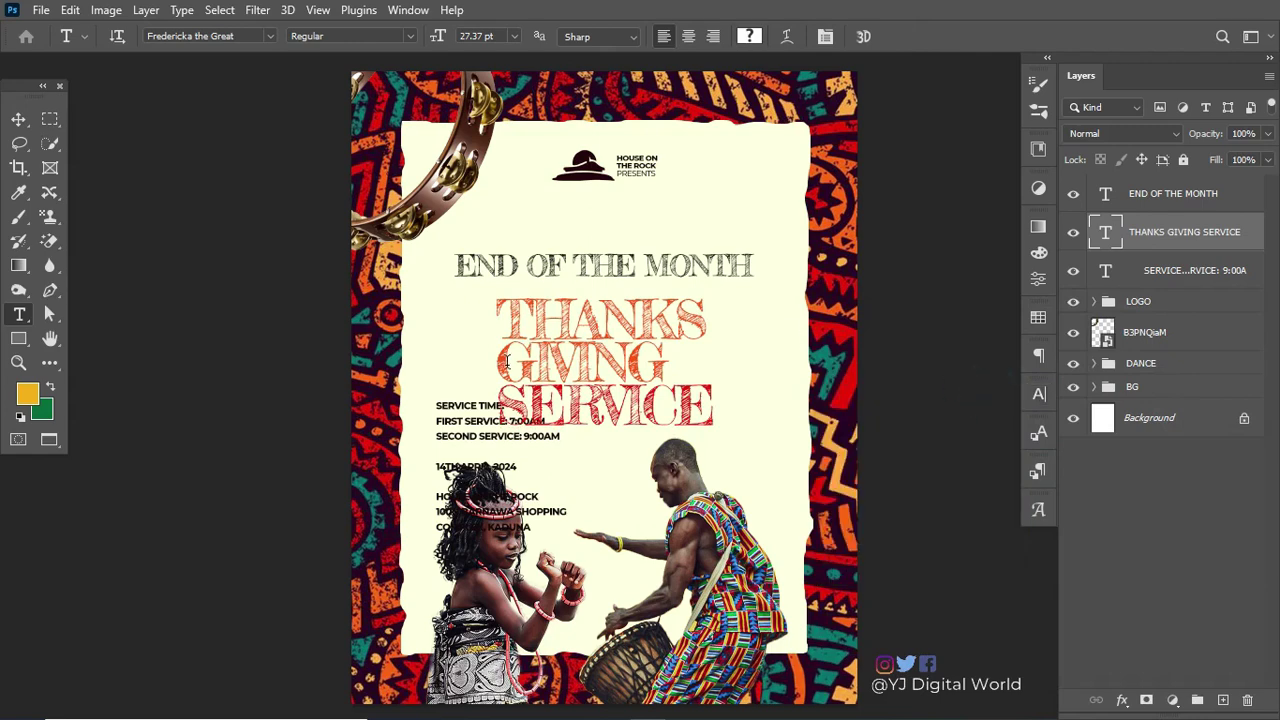
- Enlarge only the word GIVING to 34 pt so it matches the width of THANKS
drag(500, 365, 686, 371)
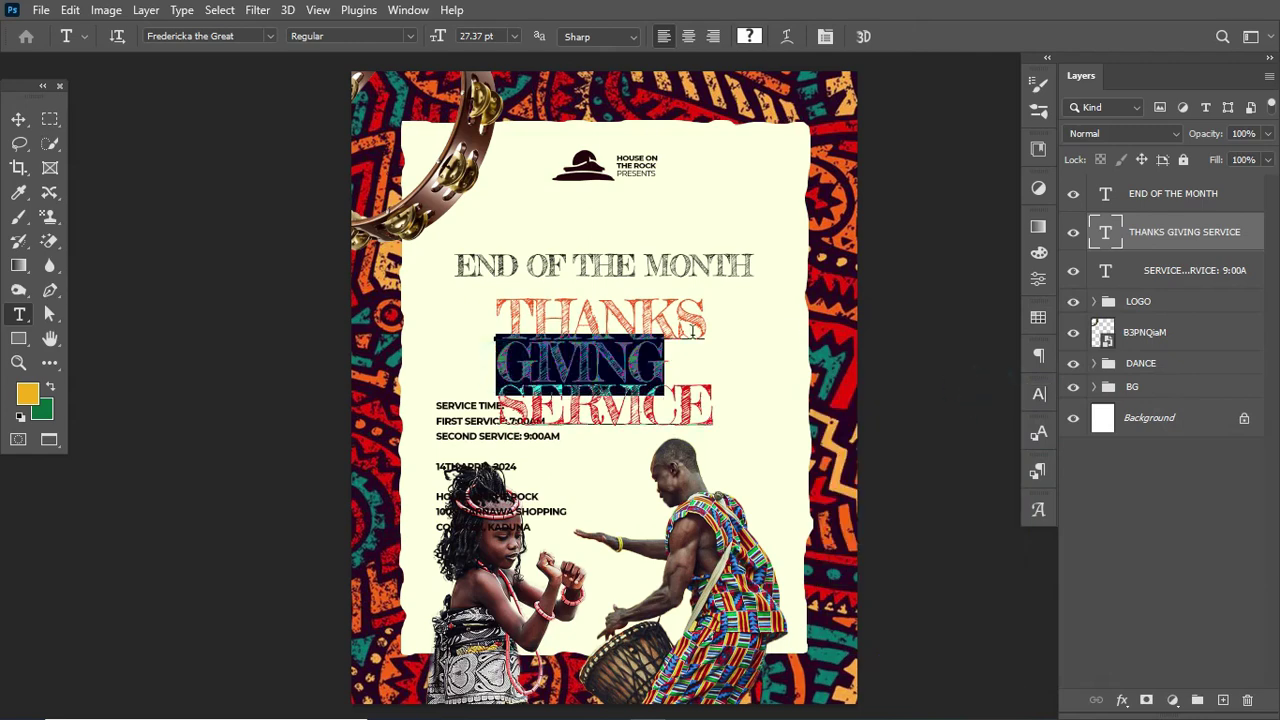
click(1040, 396)
click(830, 444)
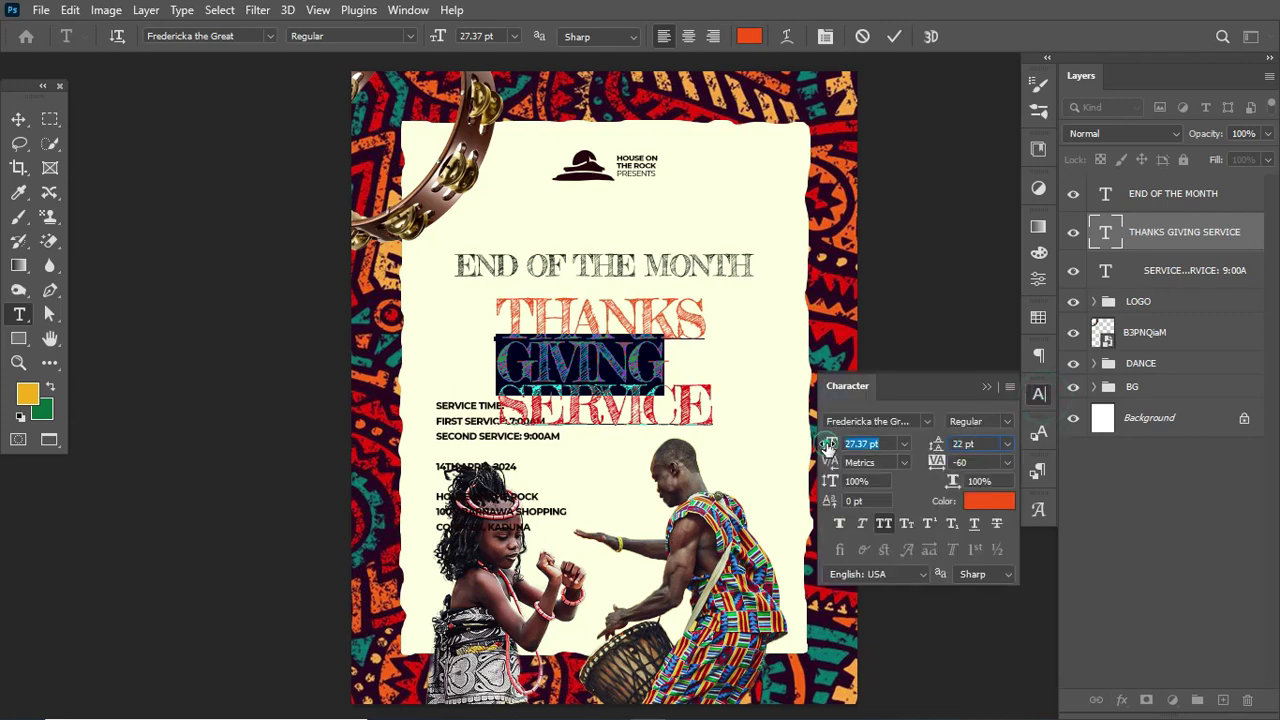
text(31)
key(Return)
key(Up)
key(Up)
key(Up)
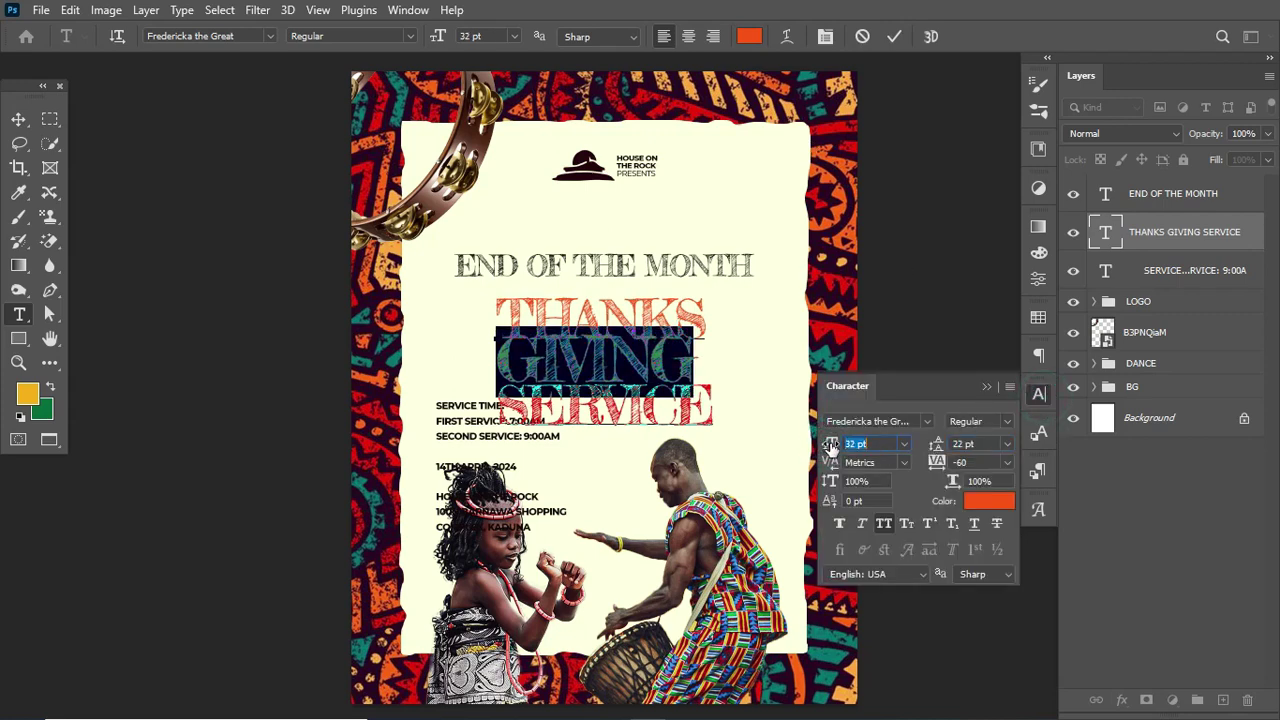
- Set the leading of the word GIVING to 27 pt and commit the text edit
key(Tab)
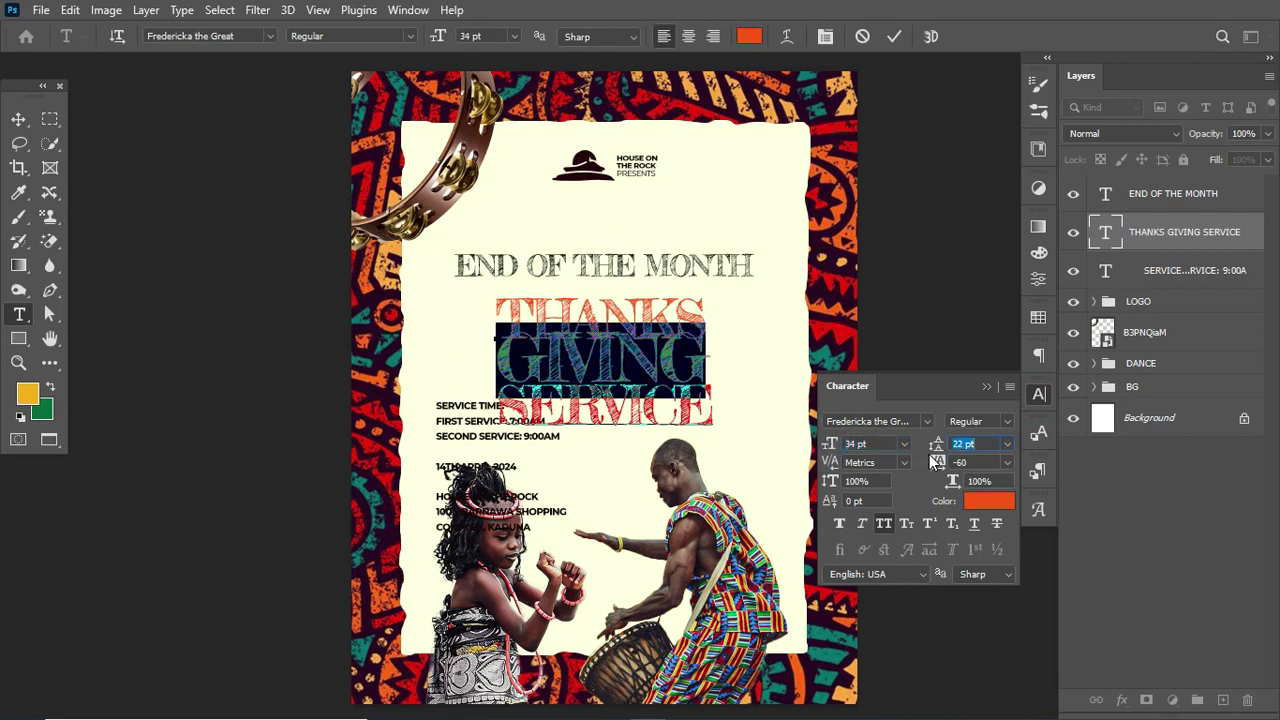
key(Up)
key(Up)
key(Up)
key(Up)
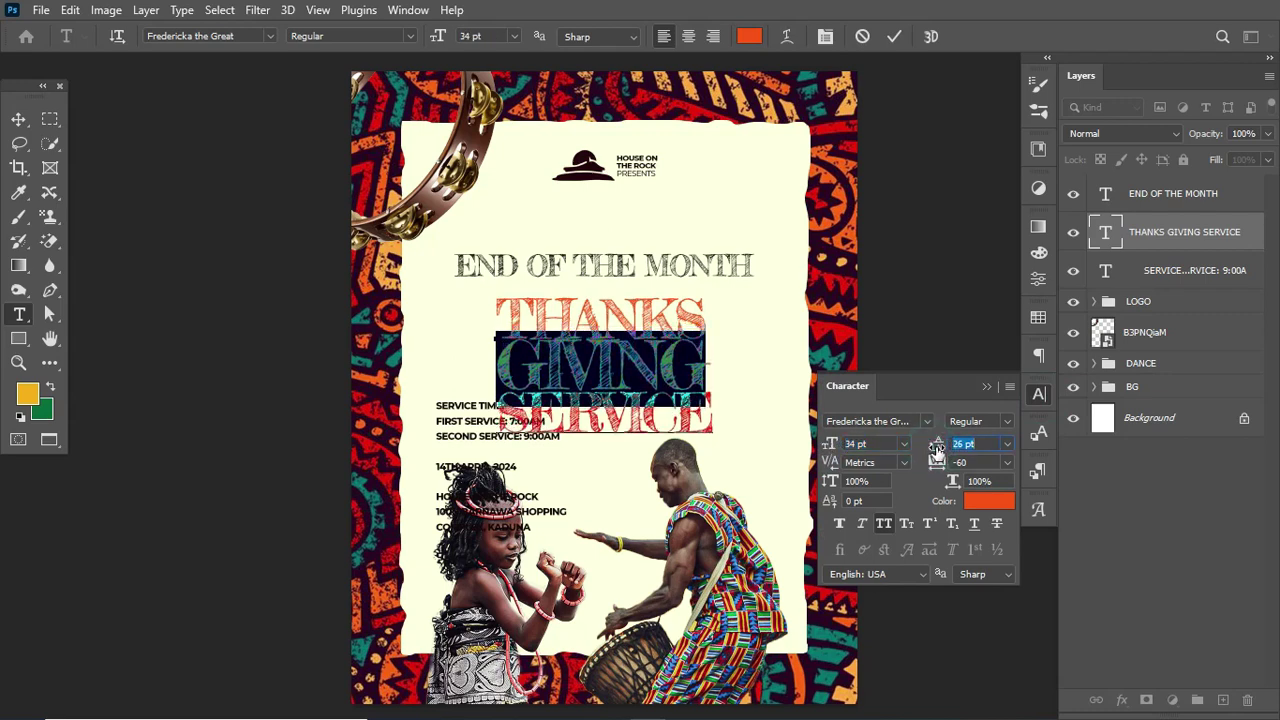
key(Up)
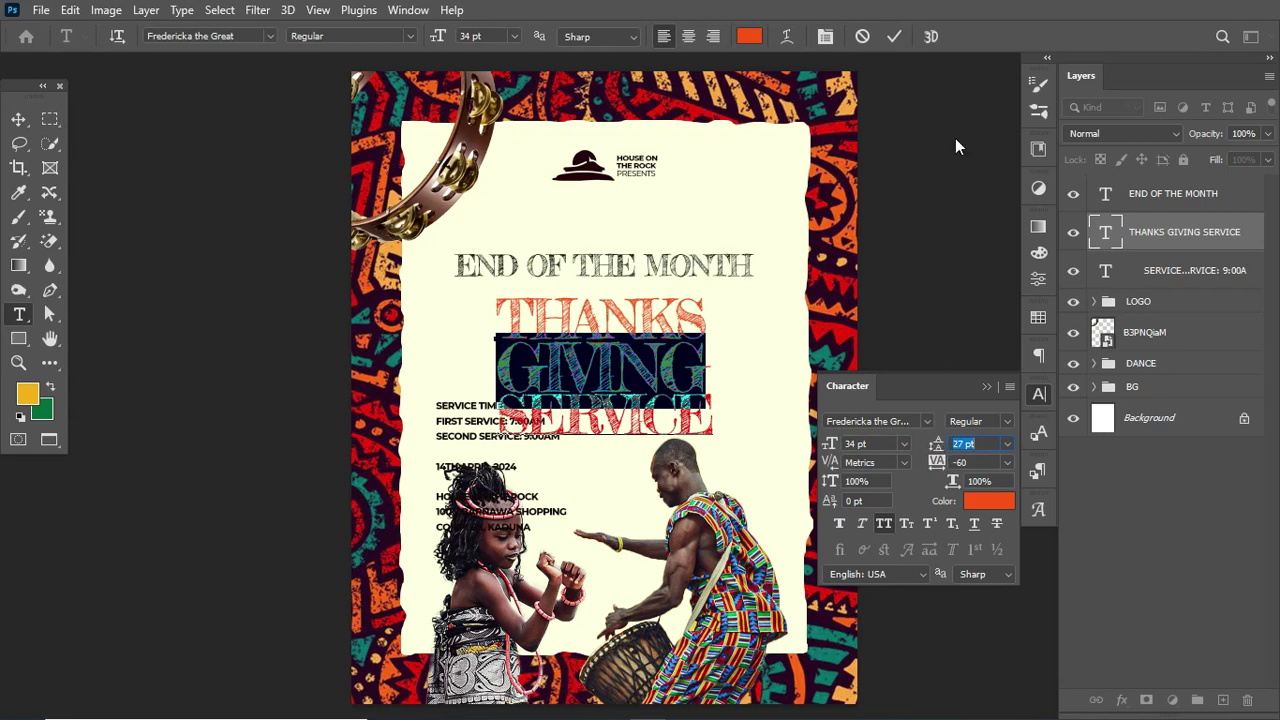
click(894, 37)
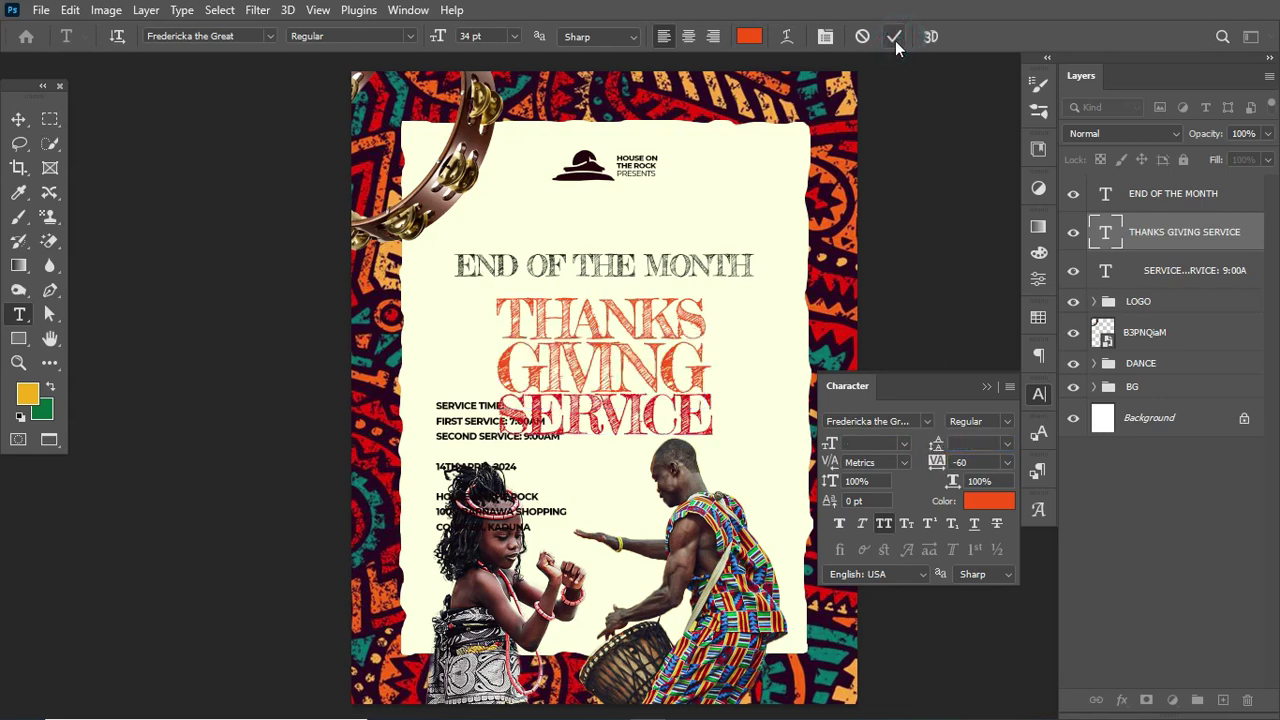
- Centre the THANKS GIVING SERVICE text horizontally on the canvas and raise it to sit just below END OF THE MONTH
click(18, 121)
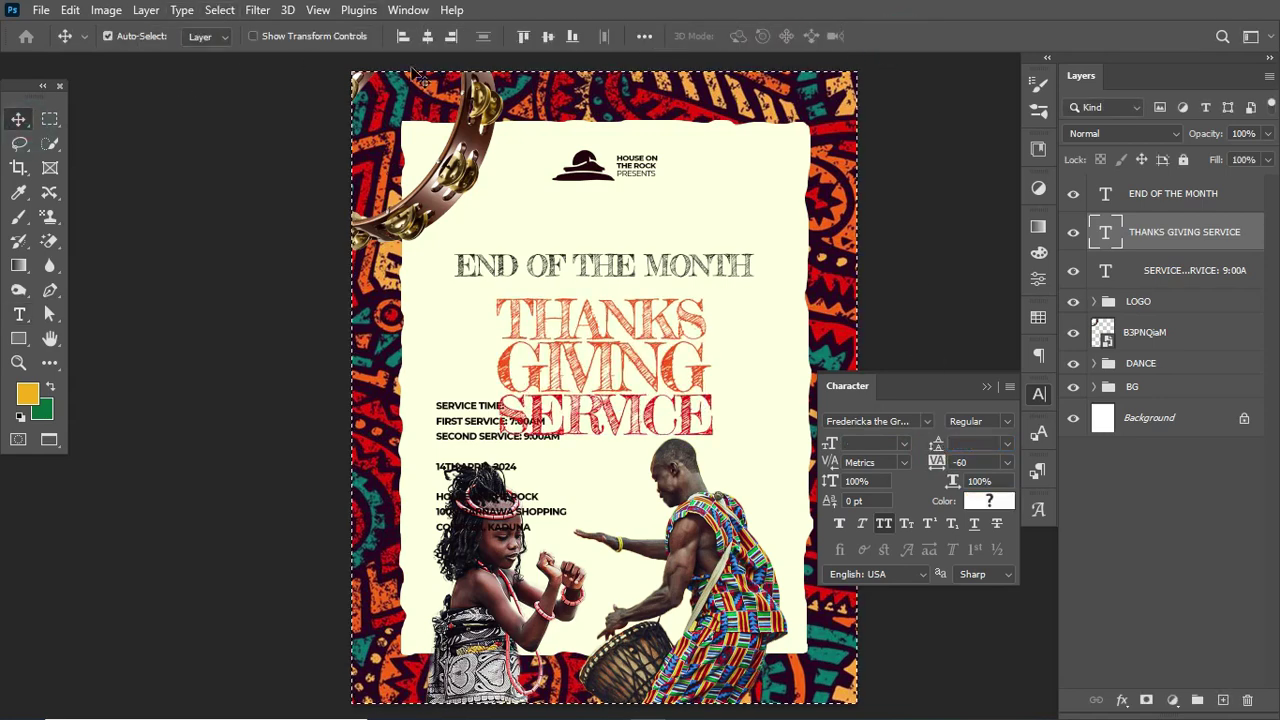
key(ctrl+a)
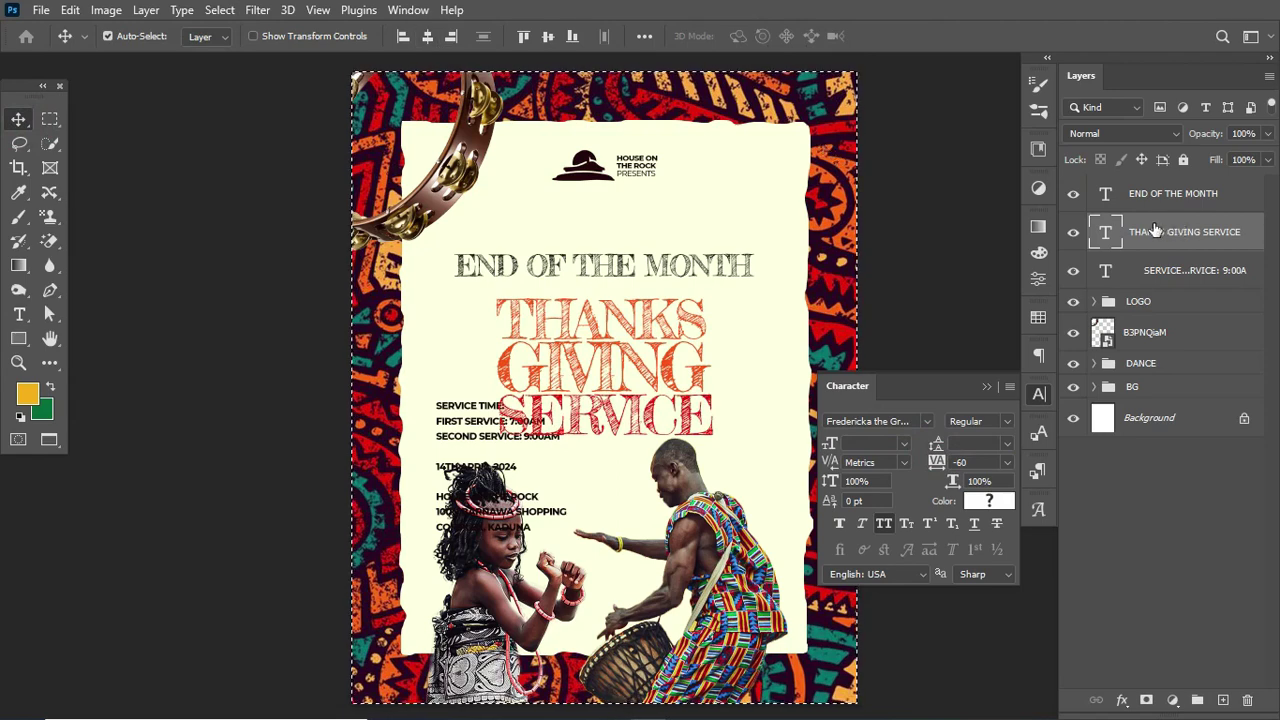
click(426, 37)
key(ctrl+d)
key(Up)
key(Up)
key(Up)
key(Up)
key(Up)
key(Up)
key(Up)
key(Up)
key(Up)
key(Up)
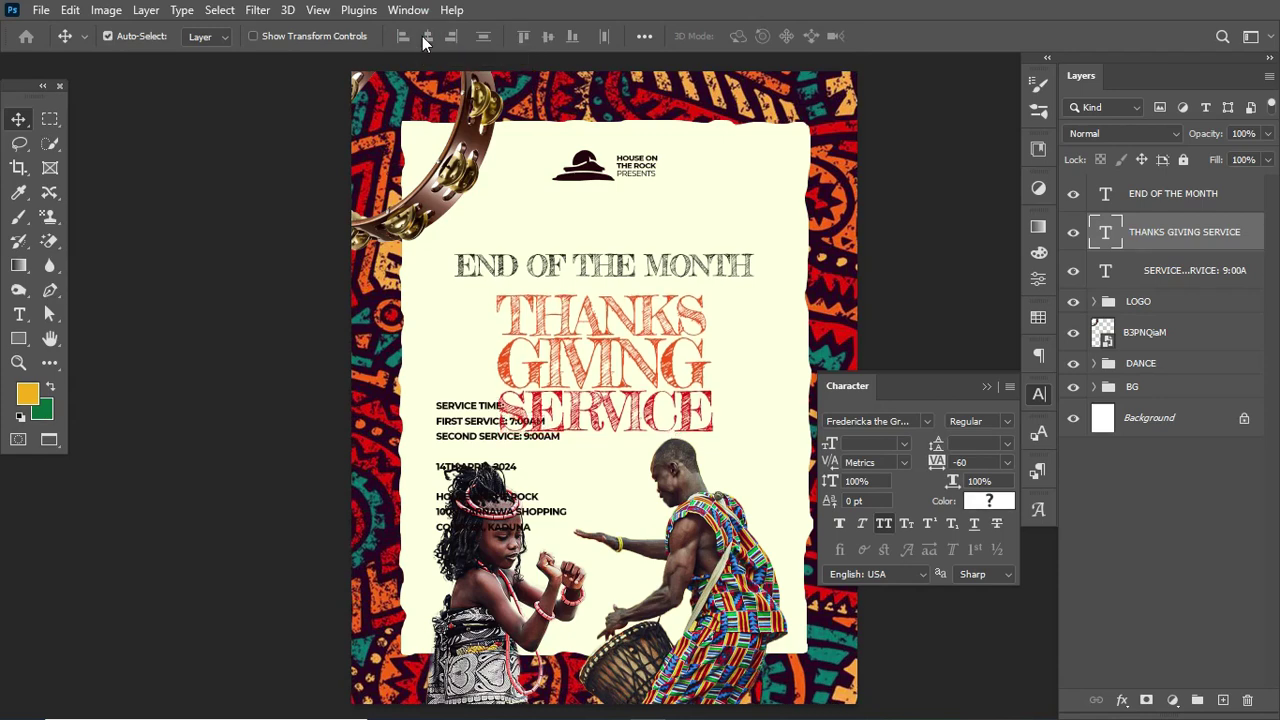
key(Up)
key(Up)
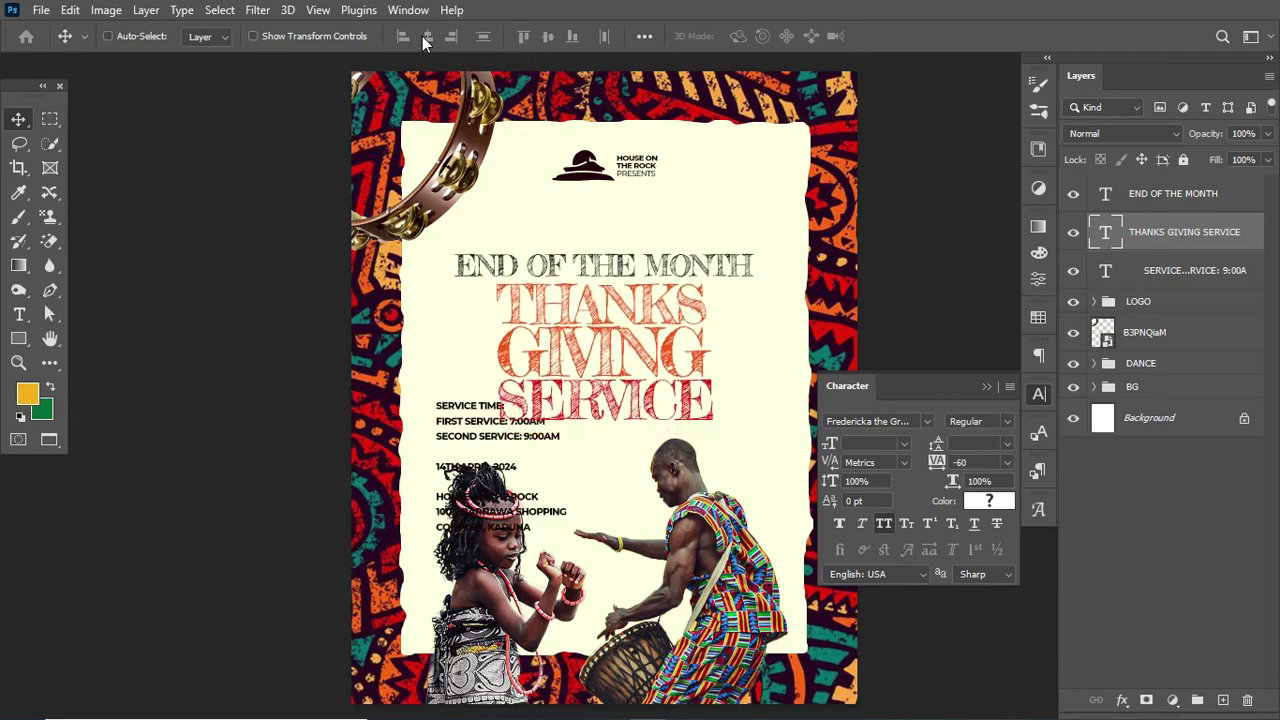
- Scale the THANKS GIVING SERVICE text to about 139%, matching the width of END OF THE MONTH, and lower it beneath that line
key(ctrl+t)
drag(708, 482, 765, 510)
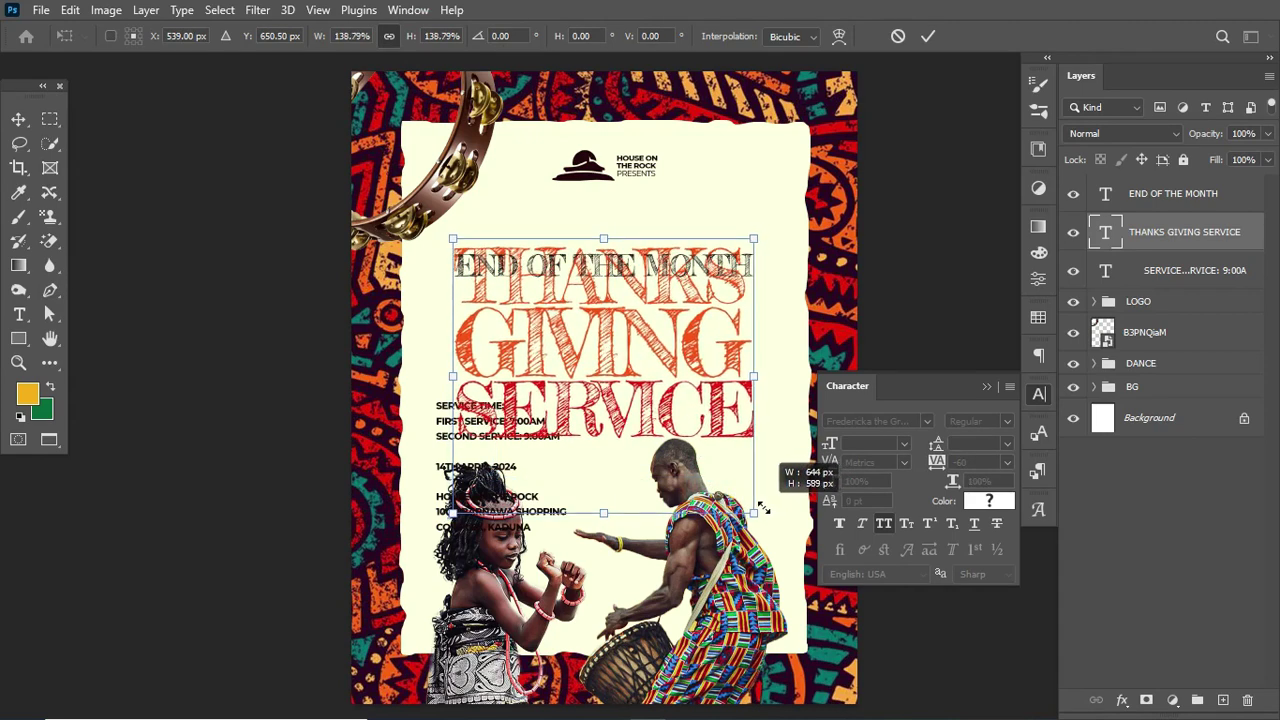
key(Return)
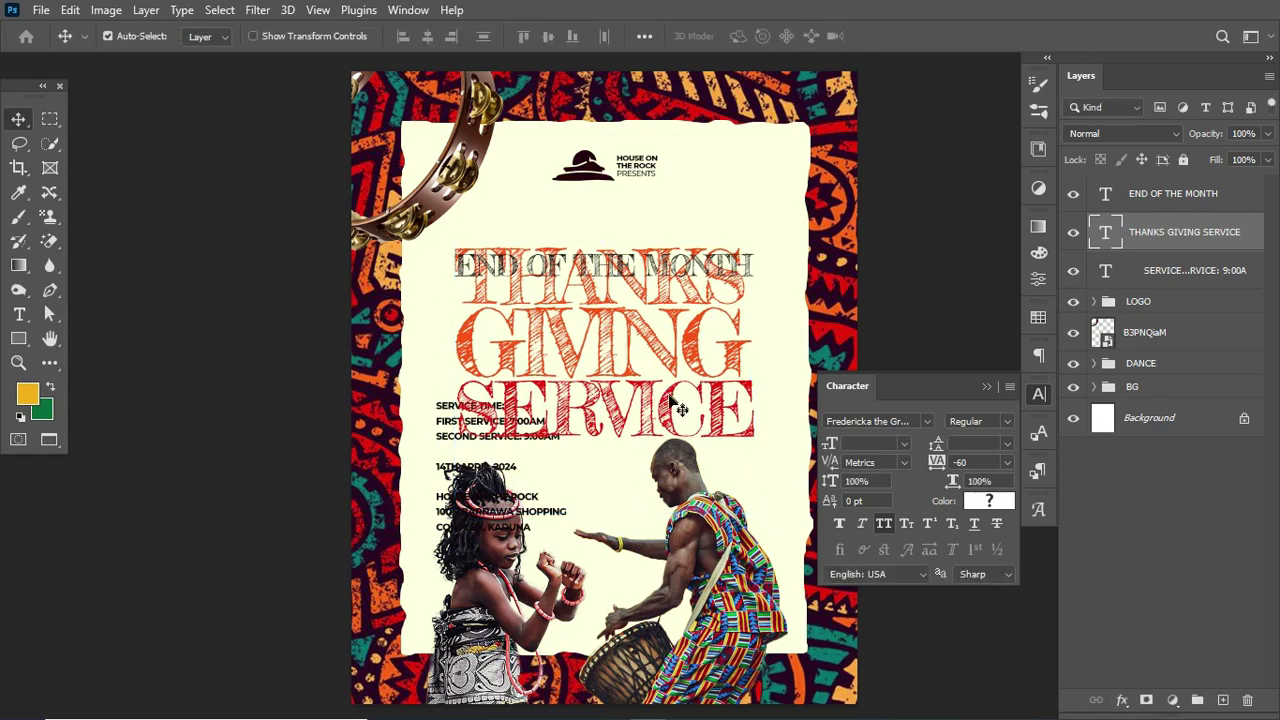
mouse_move(670, 401)
mouse_down()
mouse_move(668, 437)
mouse_move(668, 426)
mouse_up()
key(t)
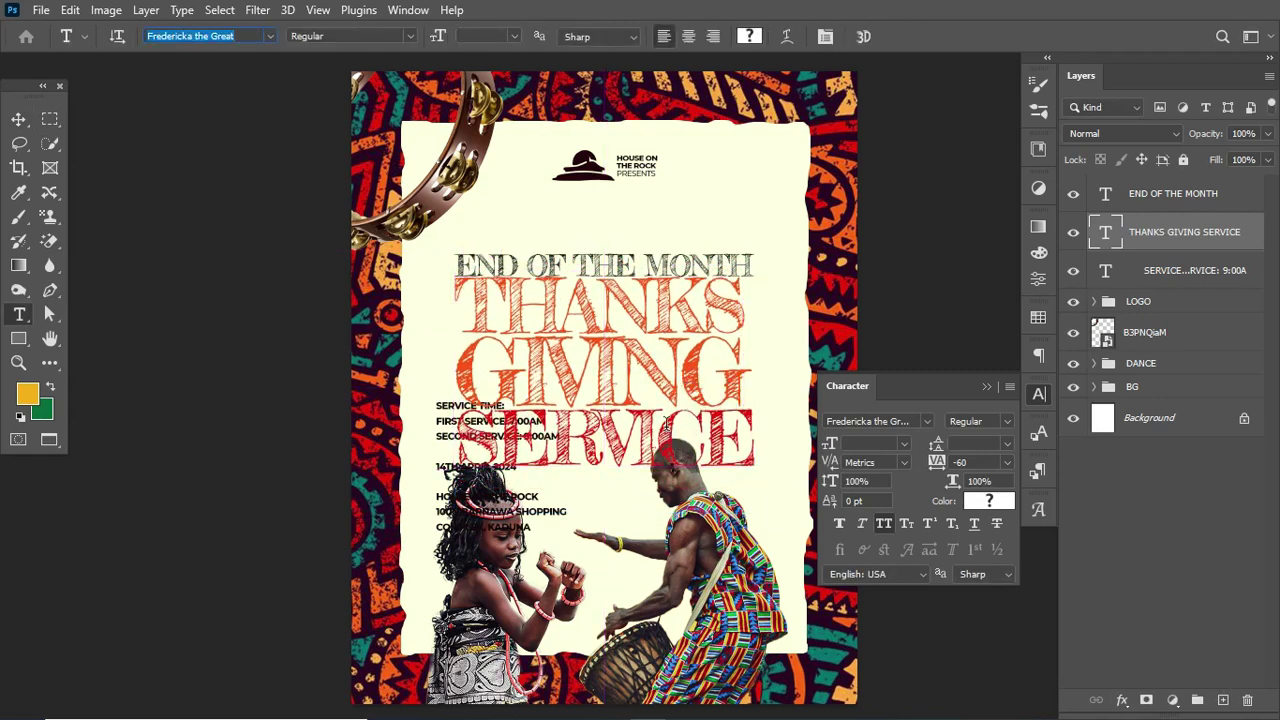
text(a)
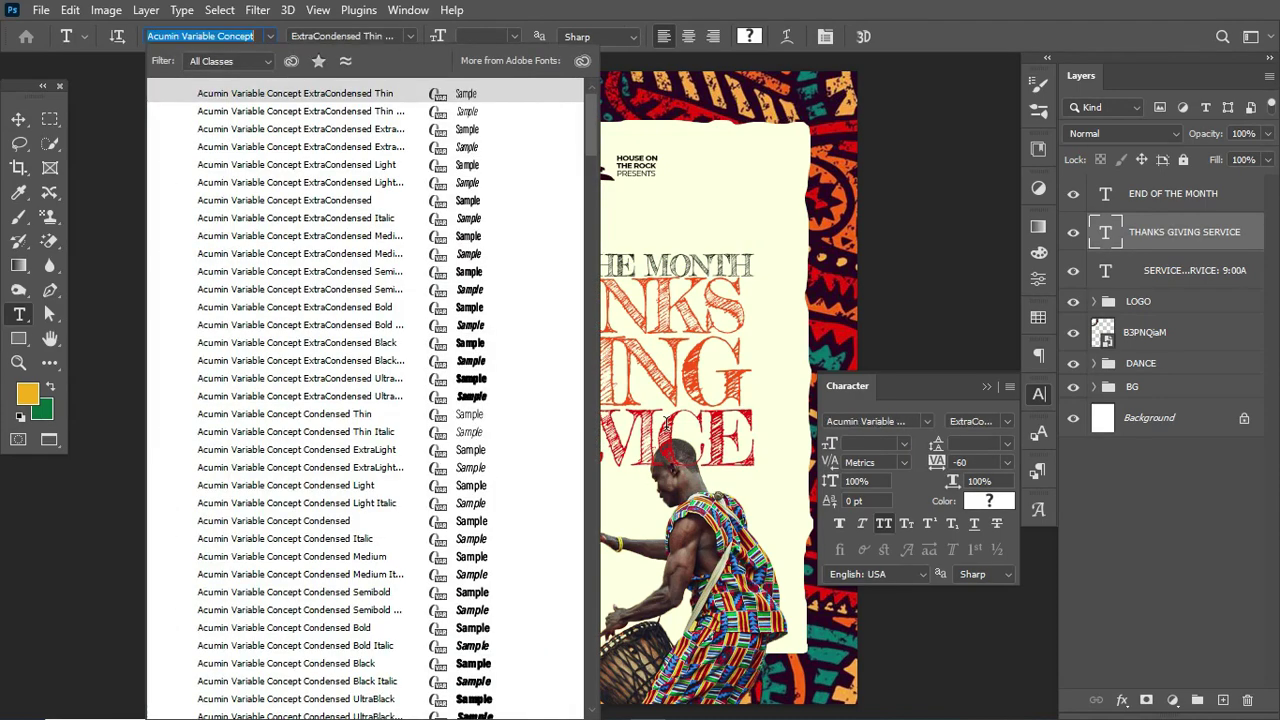
key(Escape)
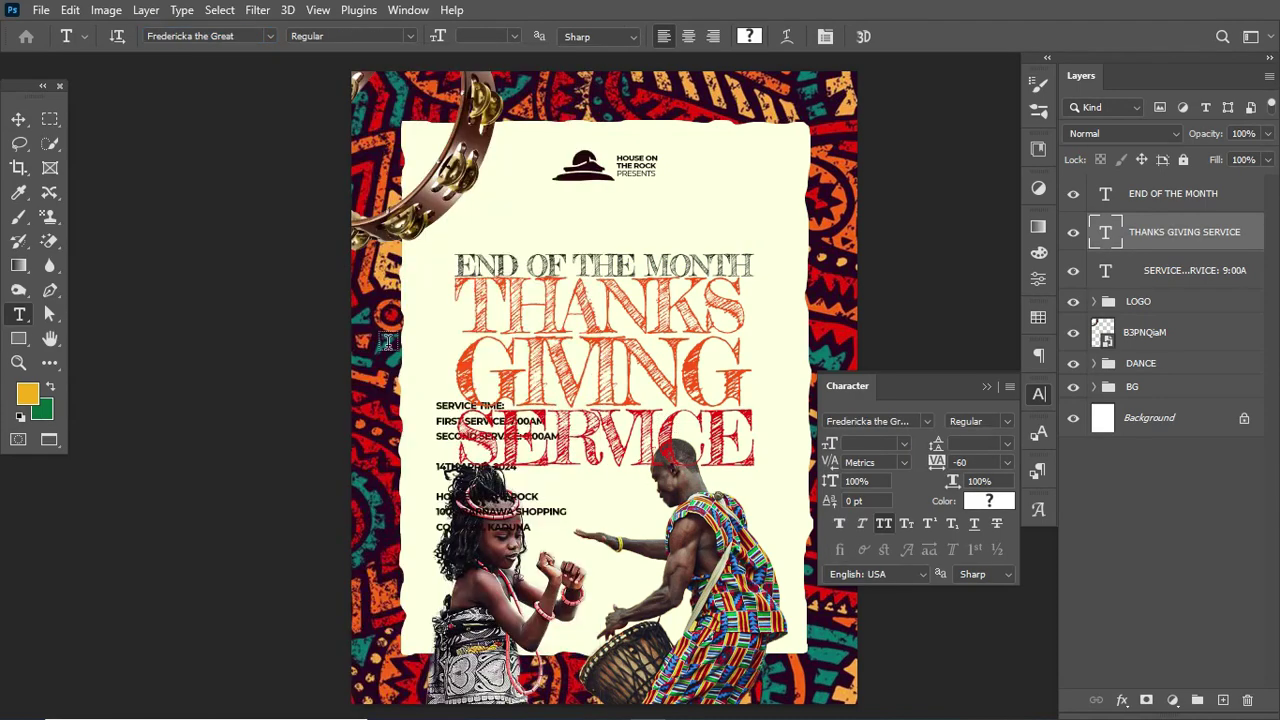
click(17, 121)
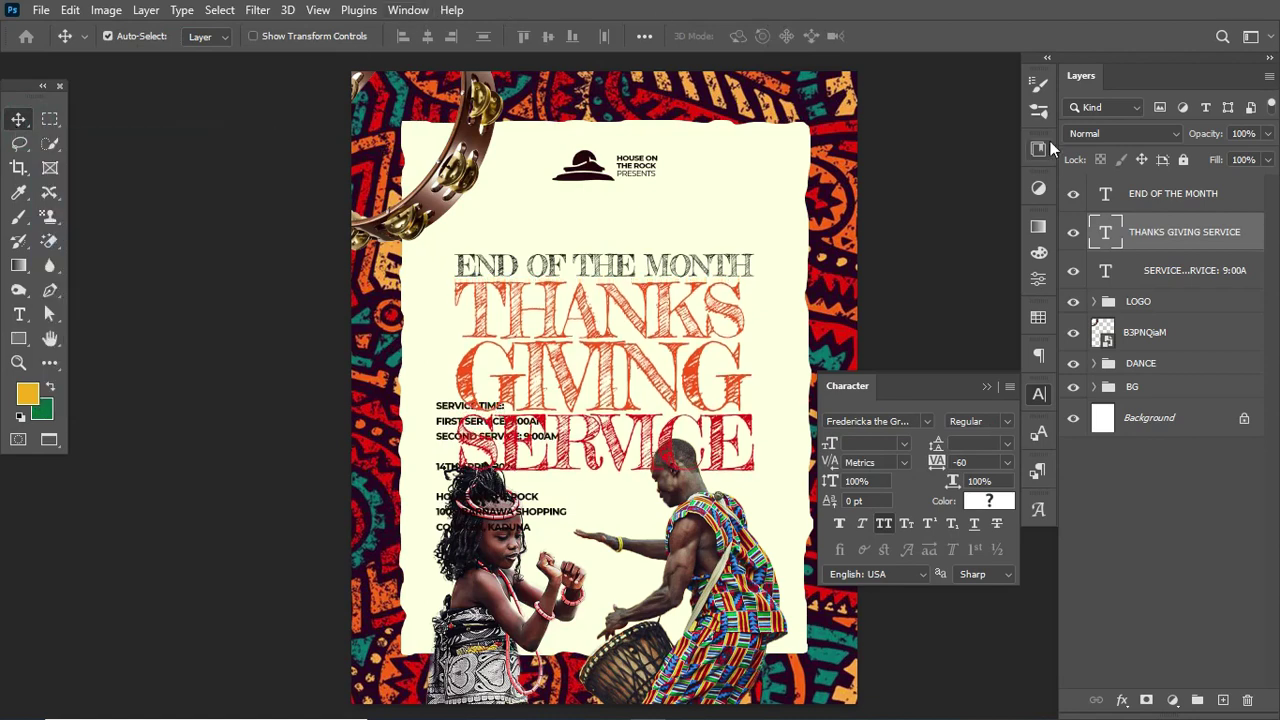
- Bring the service details text layer to the top of the layer stack and shift the text down to the flyer's left border
drag(1175, 275, 1175, 188)
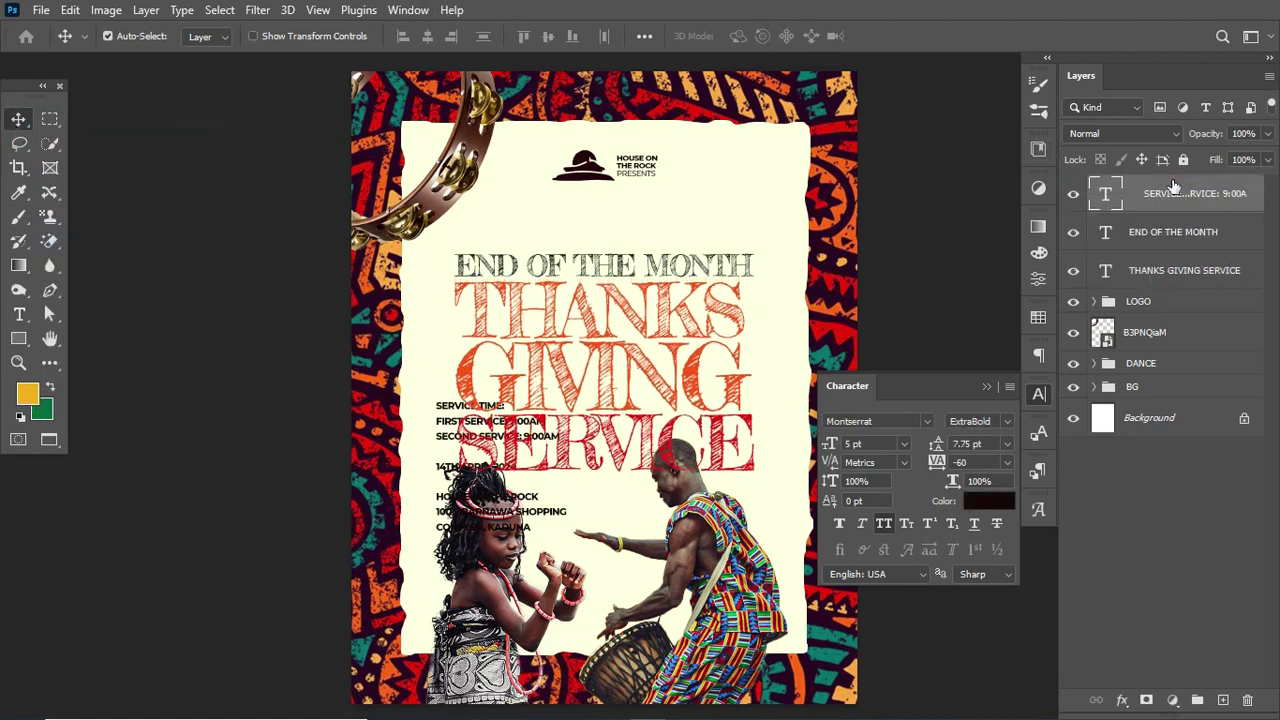
key(ctrl+t)
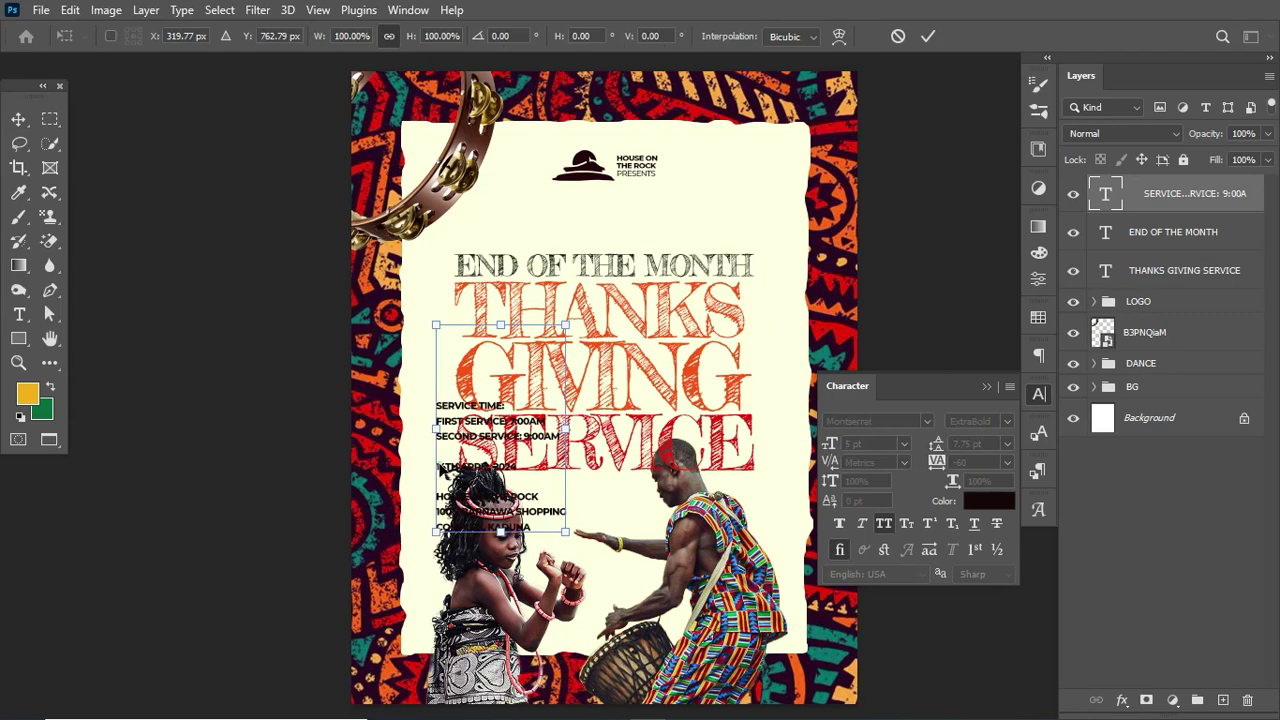
drag(437, 468, 389, 509)
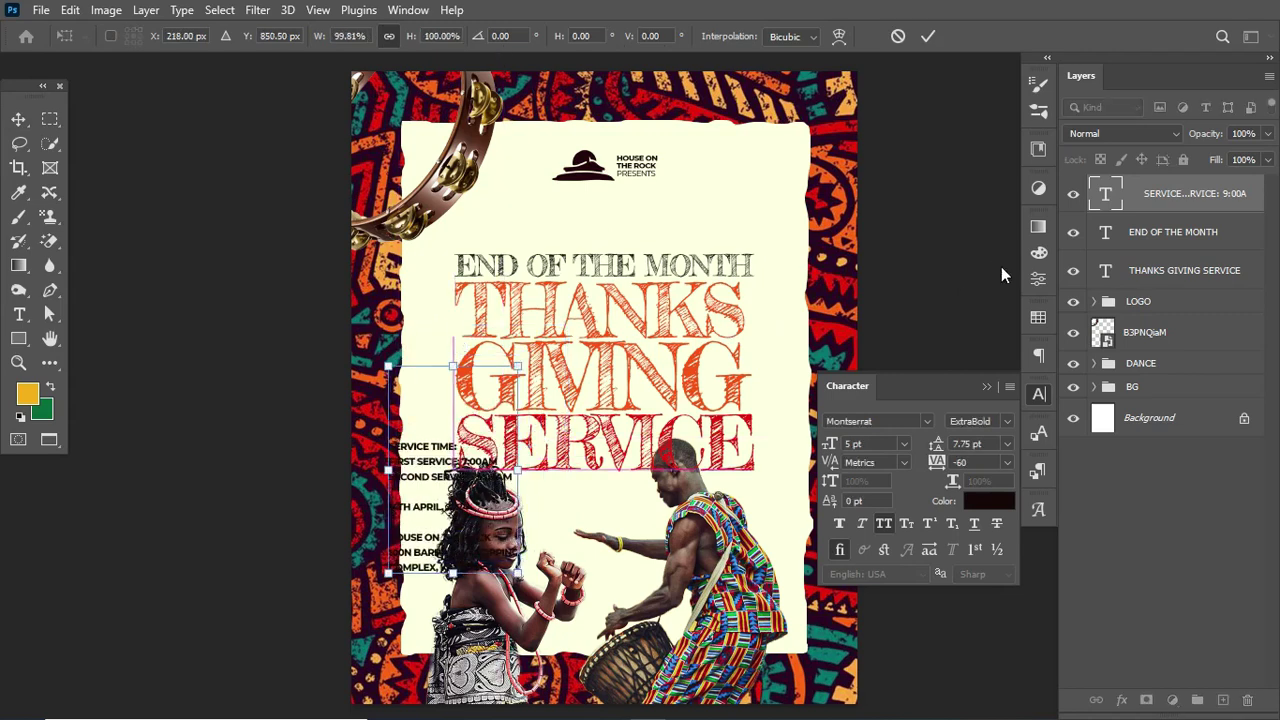
key(Return)
- Raise the END OF THE MONTH and THANKS GIVING SERVICE texts together until SERVICE clears the drummer's head
click(1205, 233)
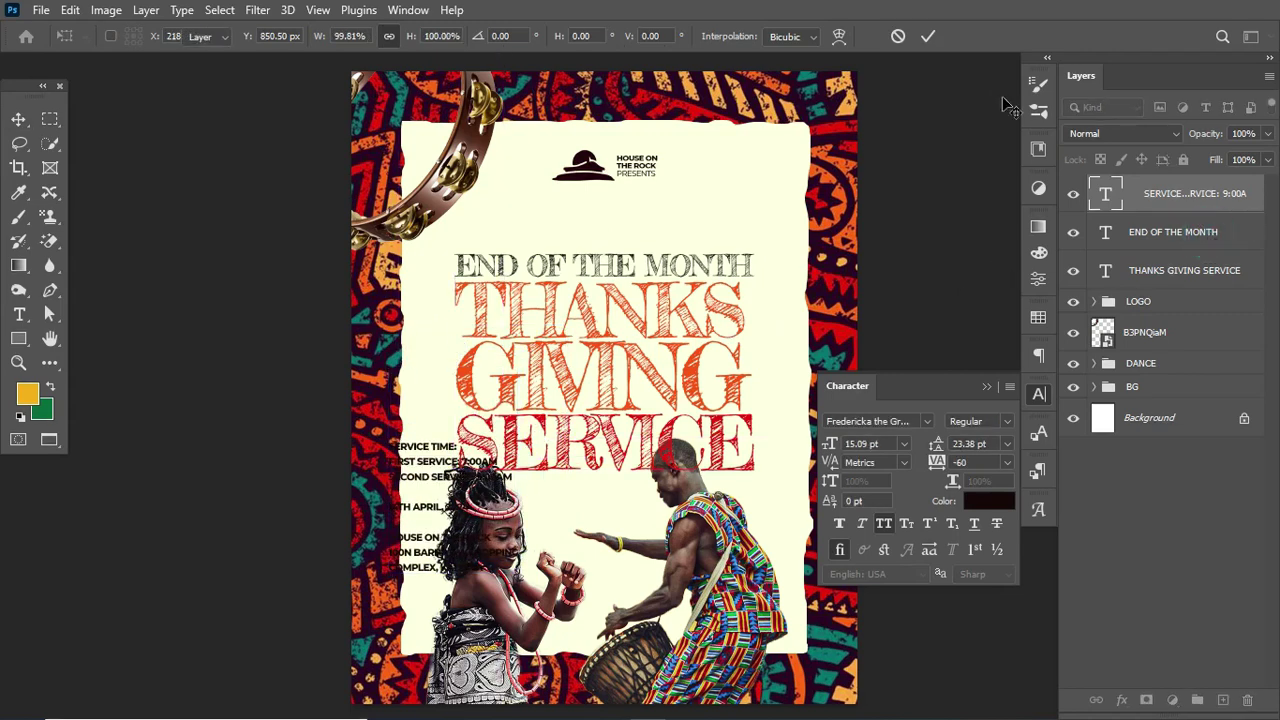
shift+click(1193, 269)
key(shift+Up)
key(shift+Up)
key(shift+Up)
key(shift+Up)
key(shift+Up)
key(shift+Up)
key(shift+Up)
key(shift+Up)
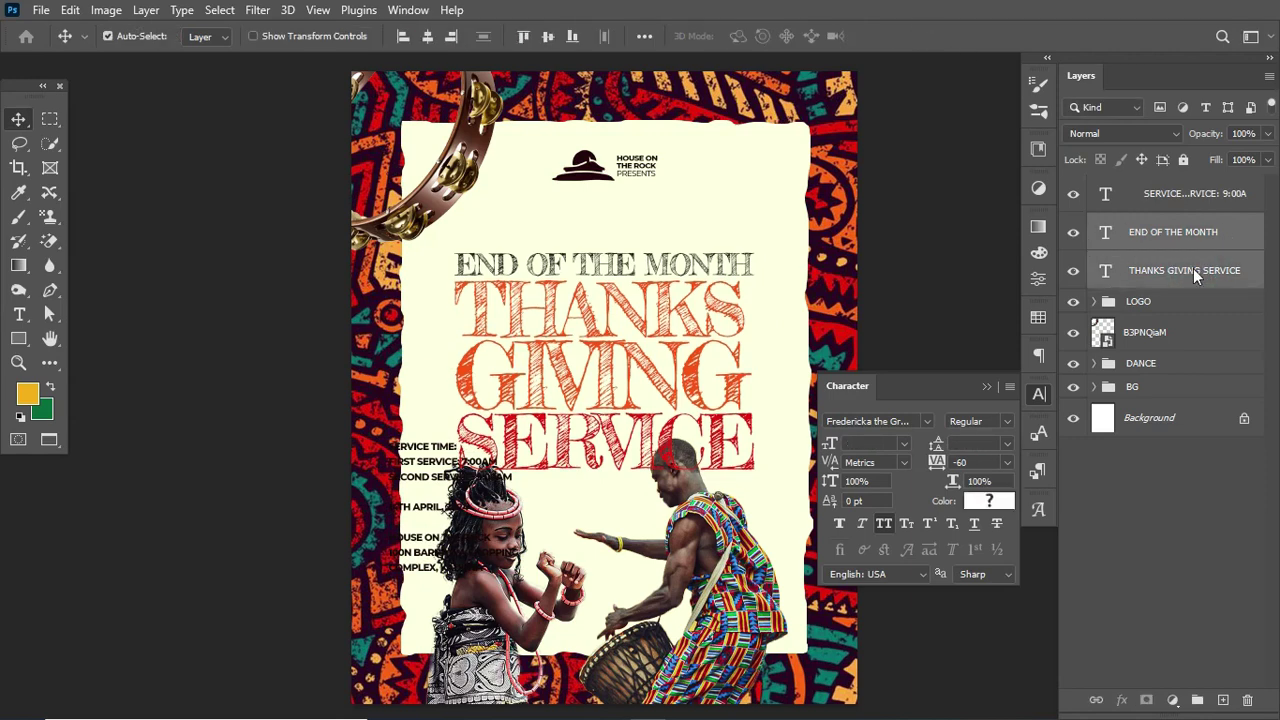
key(shift+Up)
key(shift+Up)
key(shift+Up)
key(shift+Up)
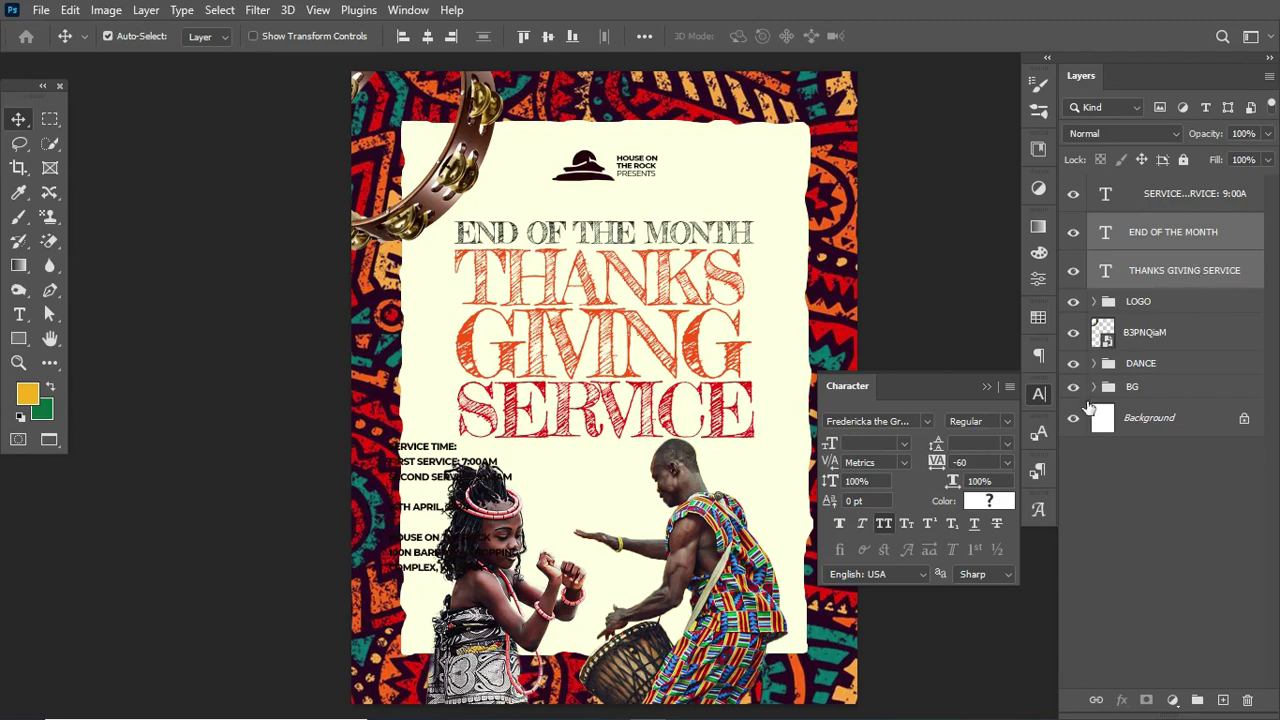
click(1176, 306)
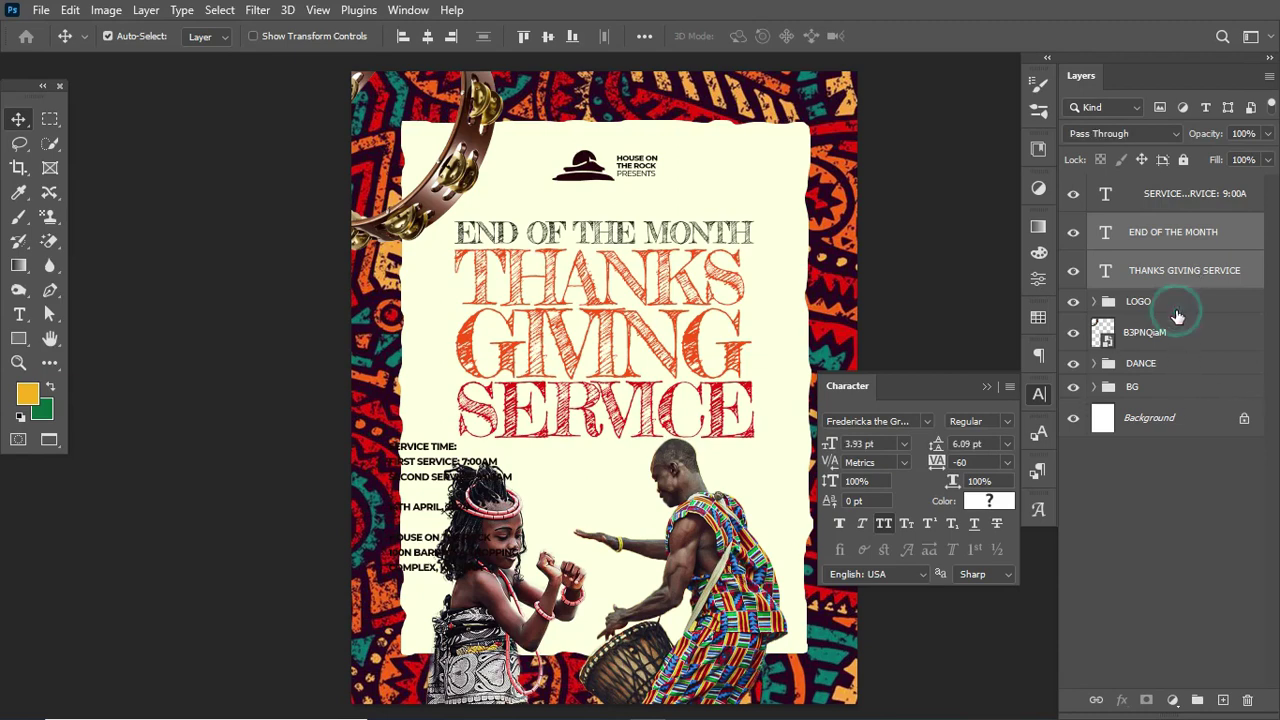
double_click(1143, 363)
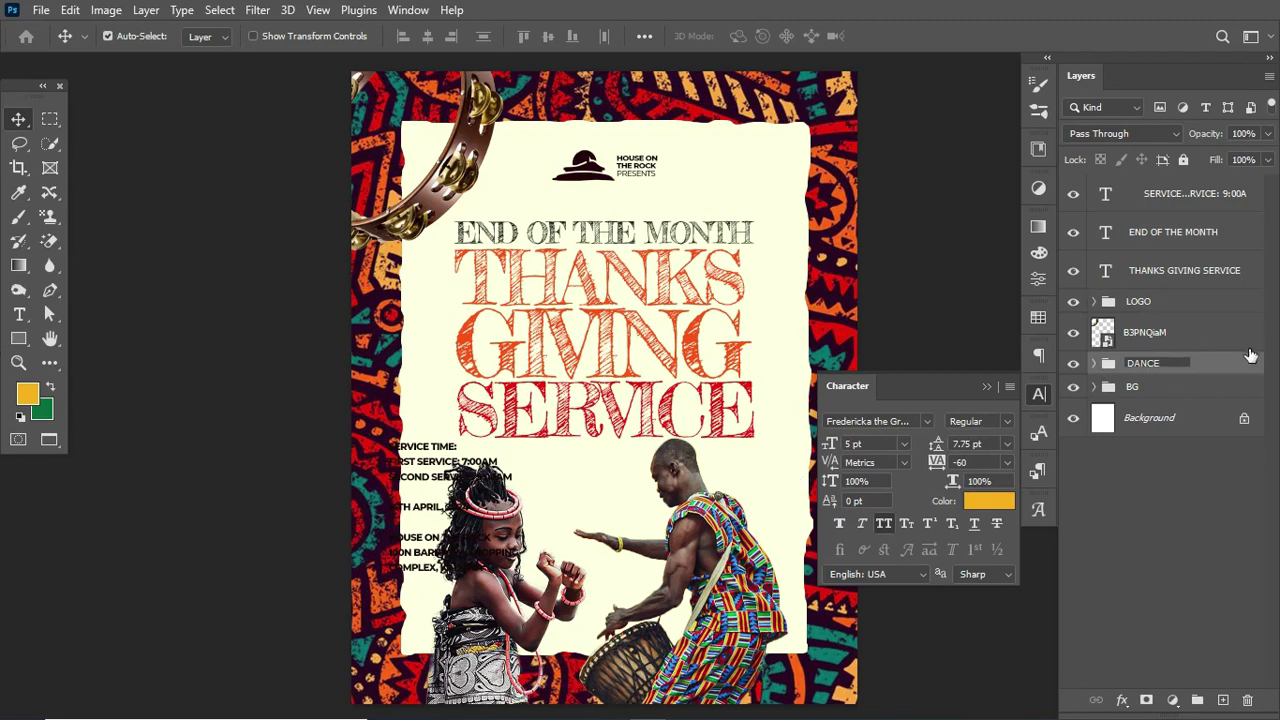
click(1240, 340)
key(ctrl+t)
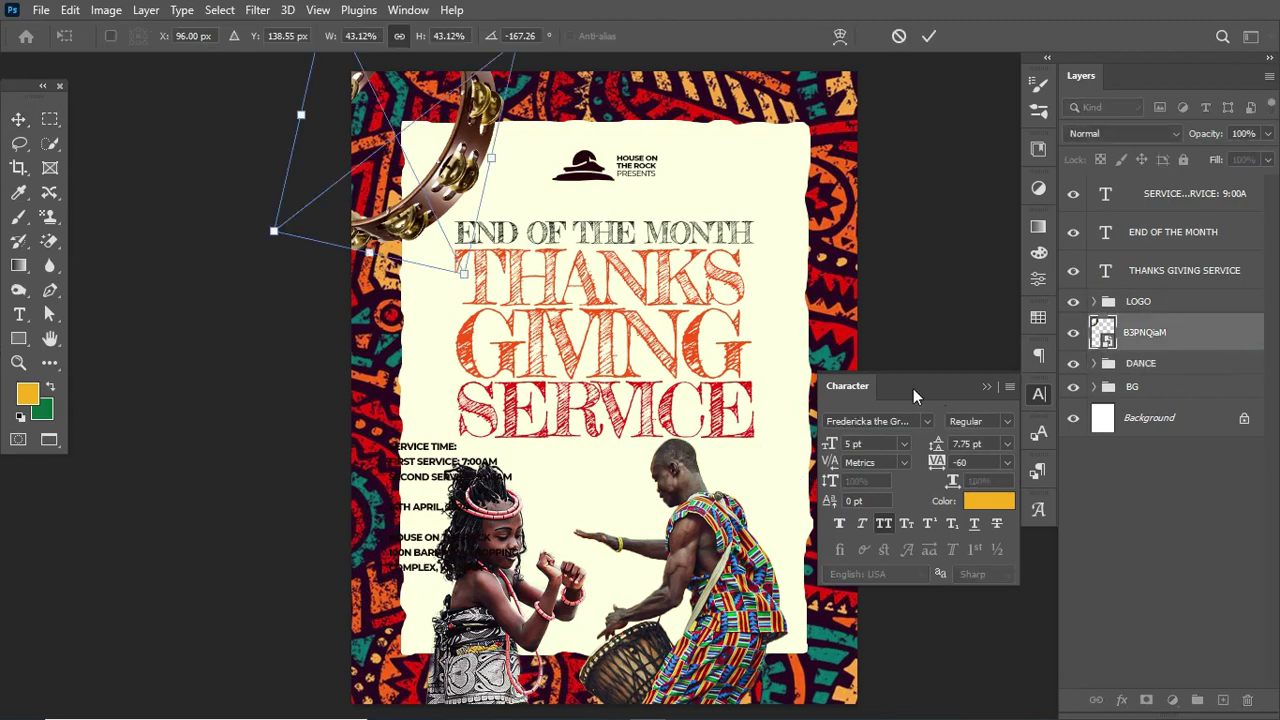
key(Return)
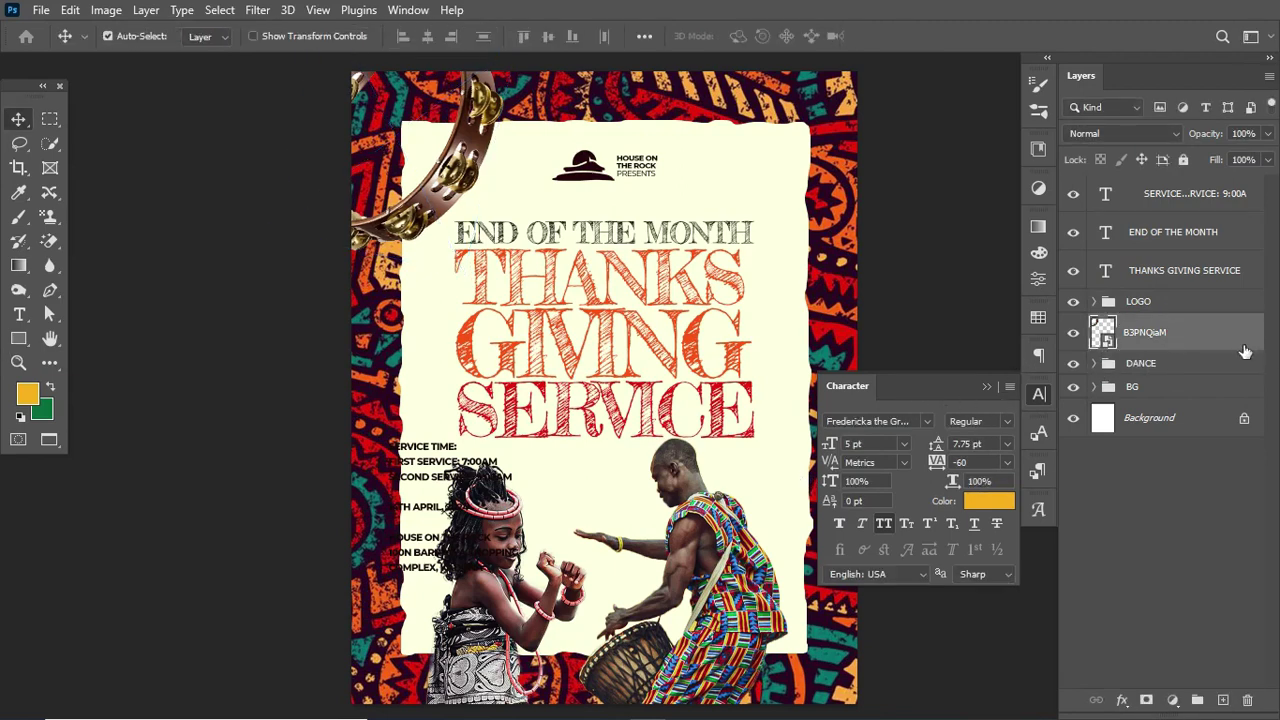
- Shrink the DANCE group to roughly three quarters of its size and lower it at the flyer's bottom edge, leaving space below SERVICE
click(1222, 363)
key(ctrl+t)
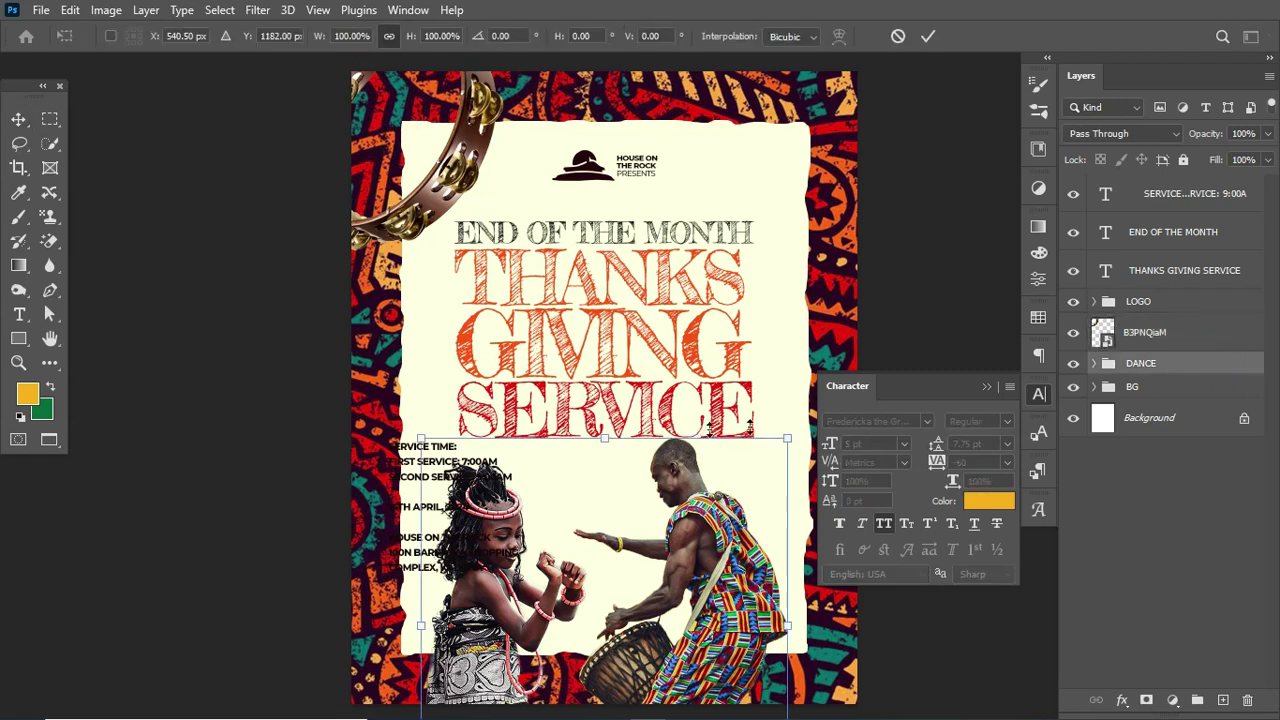
drag(786, 437, 735, 490)
drag(676, 553, 680, 590)
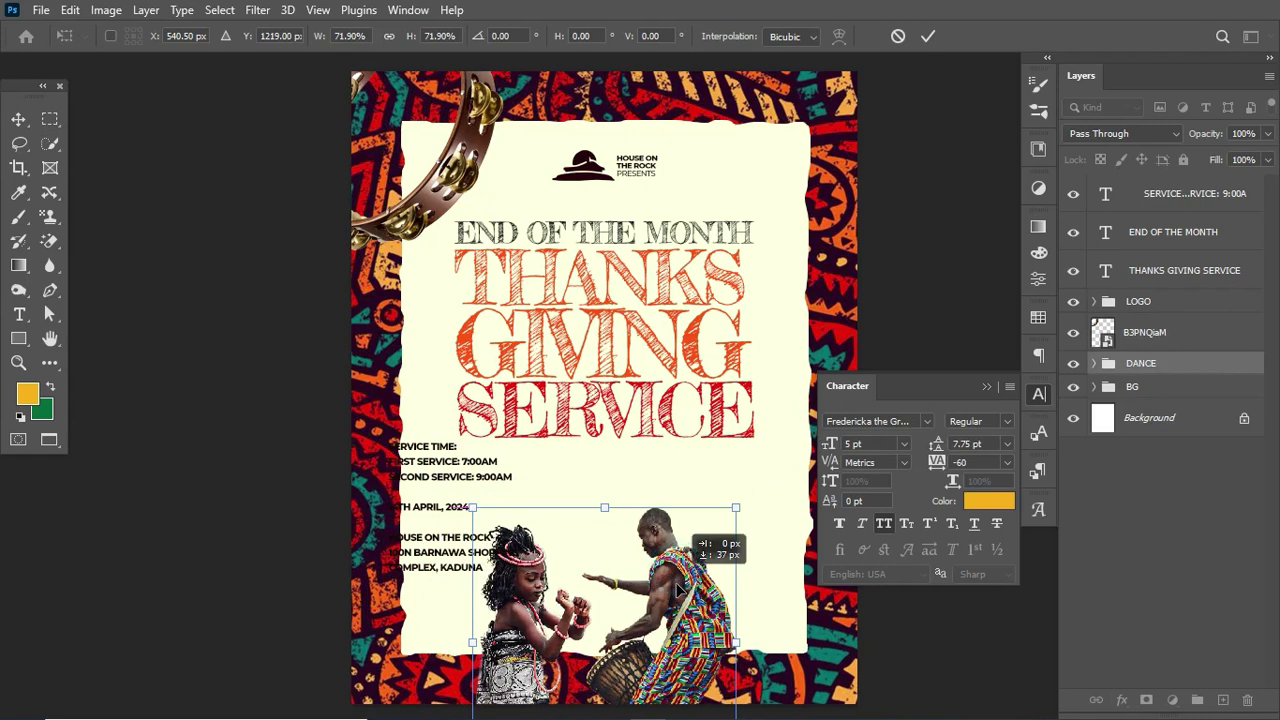
drag(737, 507, 756, 510)
key(Return)
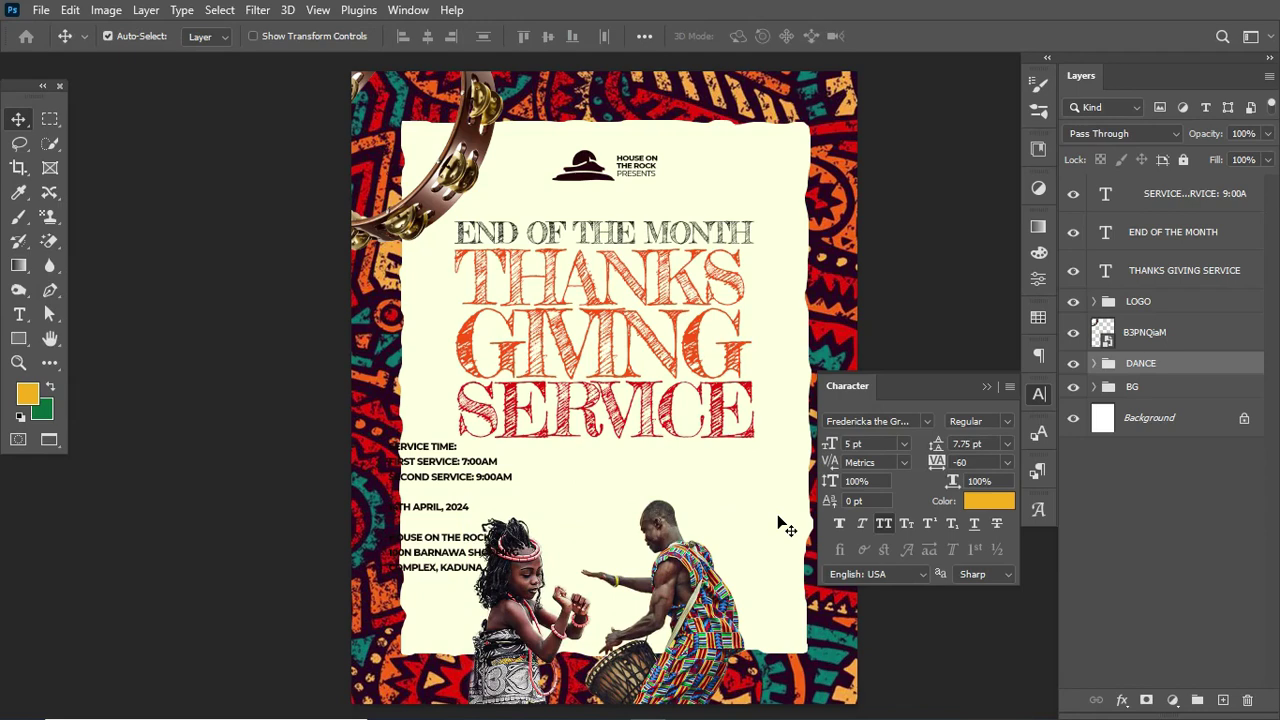
- Split the service times into their own text layer below SERVICE, reading SERVICE TIME: FIRST SERVICE: 7:00AM SECOND SERVICE: 9:00AM on three lines
key(t)
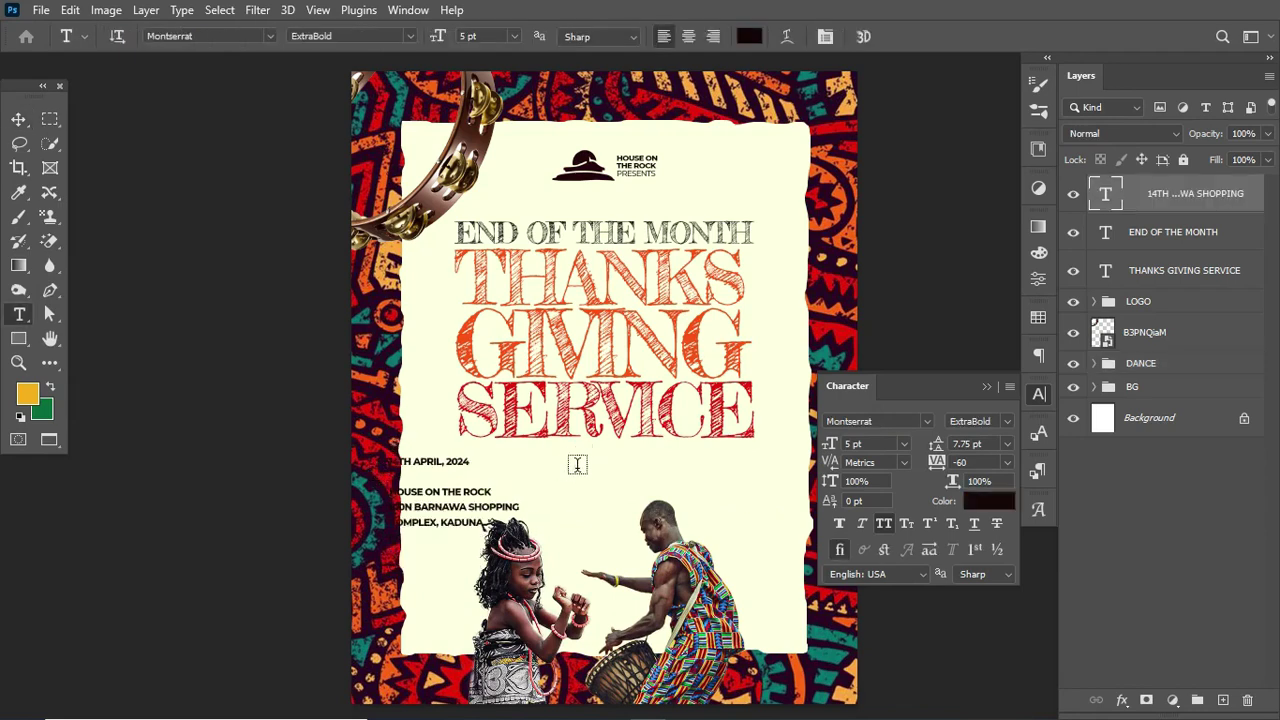
click(577, 468)
text(SERVICE TIME: FIRST SERVICE: 7:00AM SECOND SERVICE: 9:00AM)
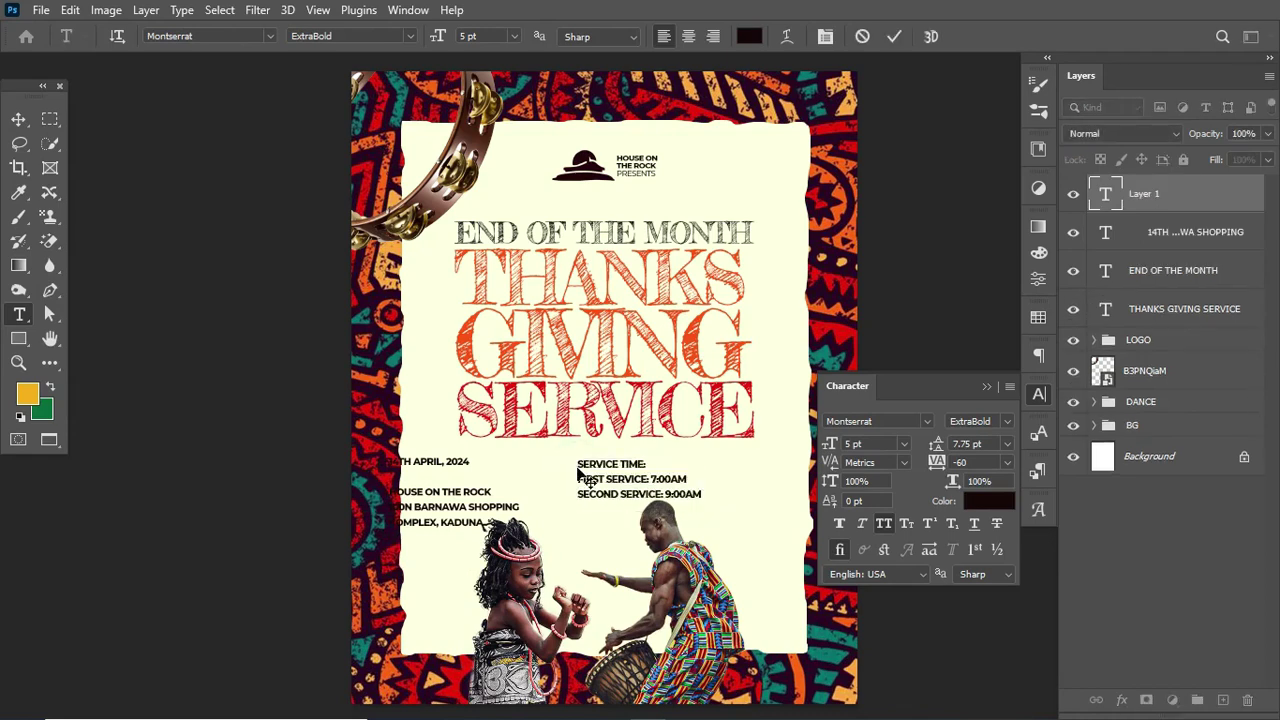
key(ctrl+Return)
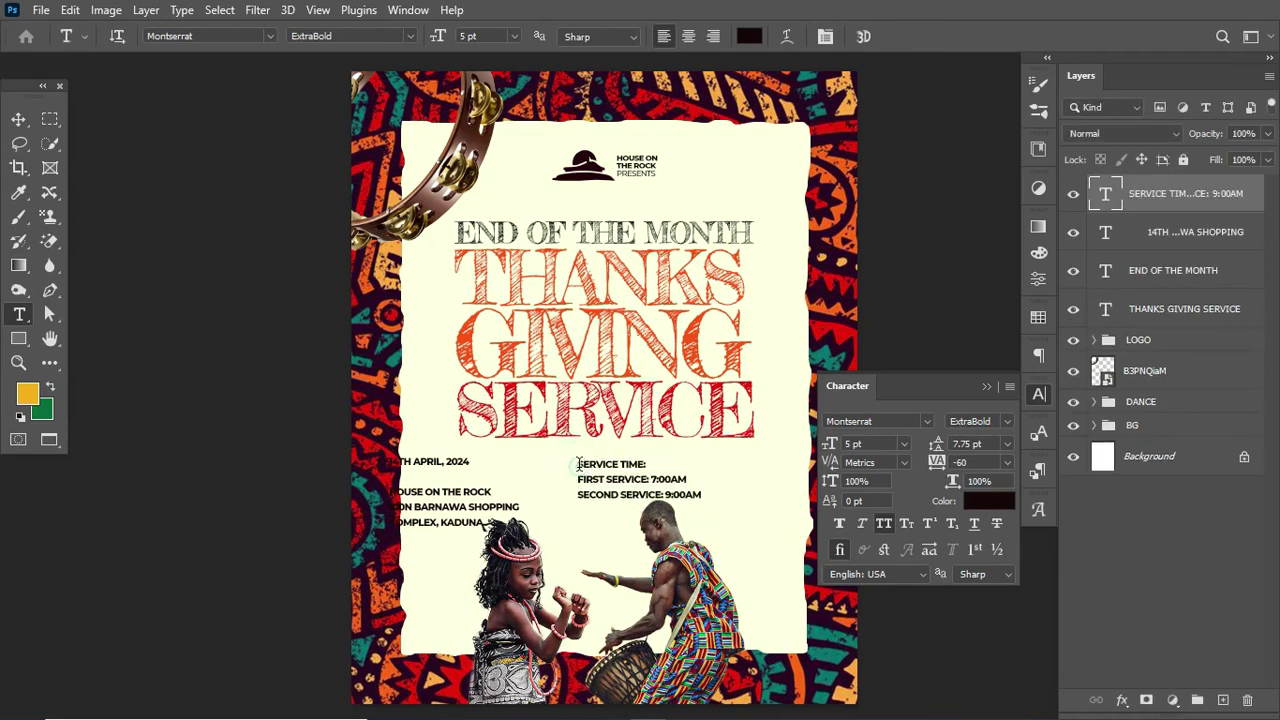
- Color the SERVICE TIME: line red (#e7160b), sampled from the SERVICE heading, and tighten the service times' leading to 5 pt
drag(577, 464, 650, 465)
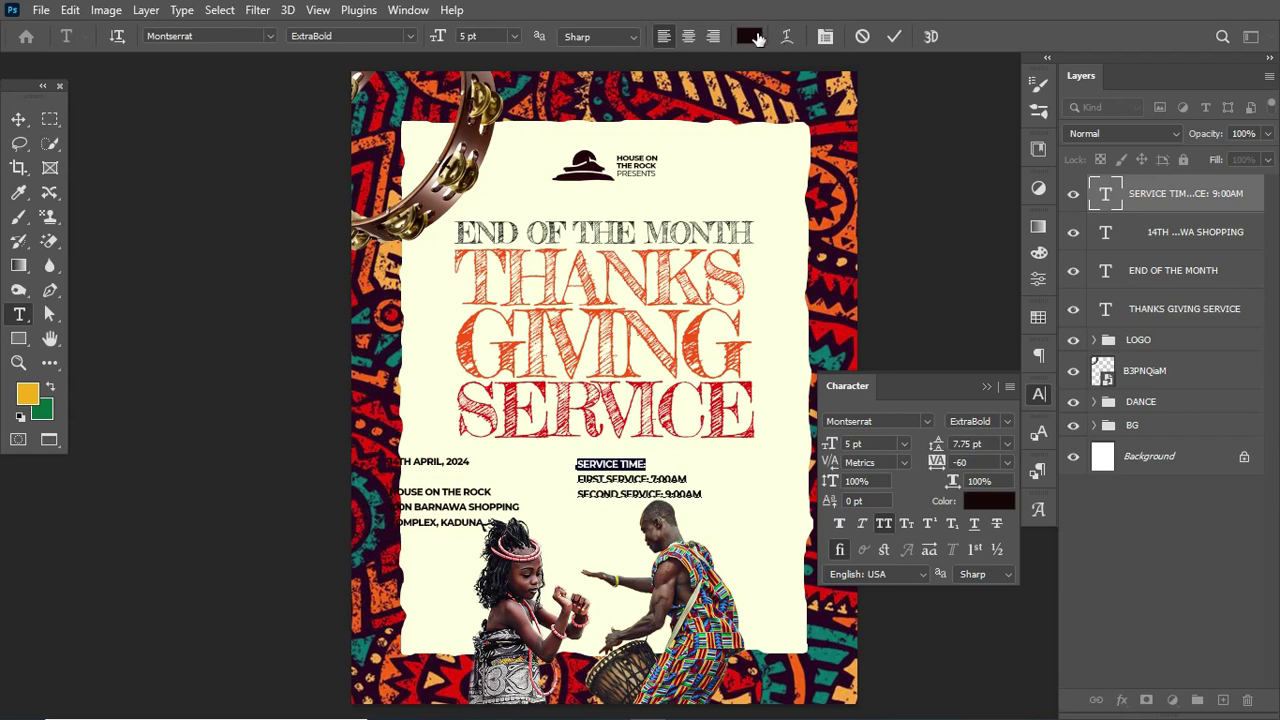
click(750, 36)
click(634, 381)
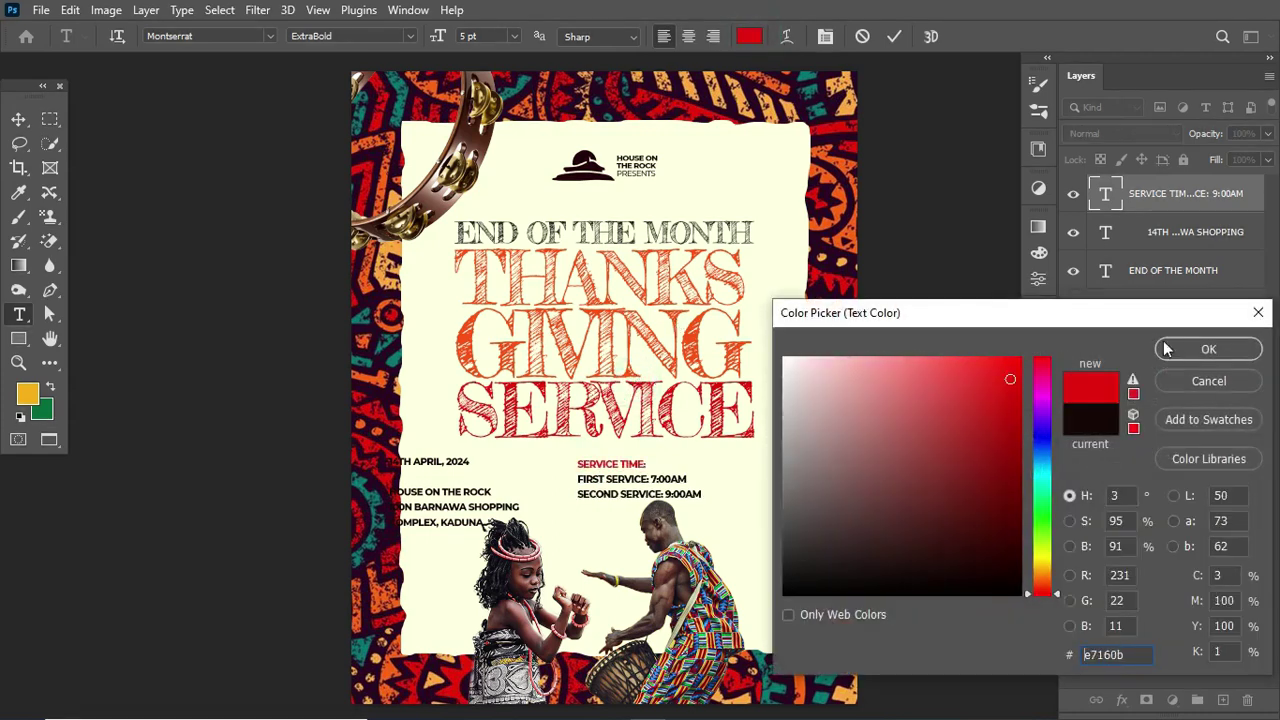
click(1210, 349)
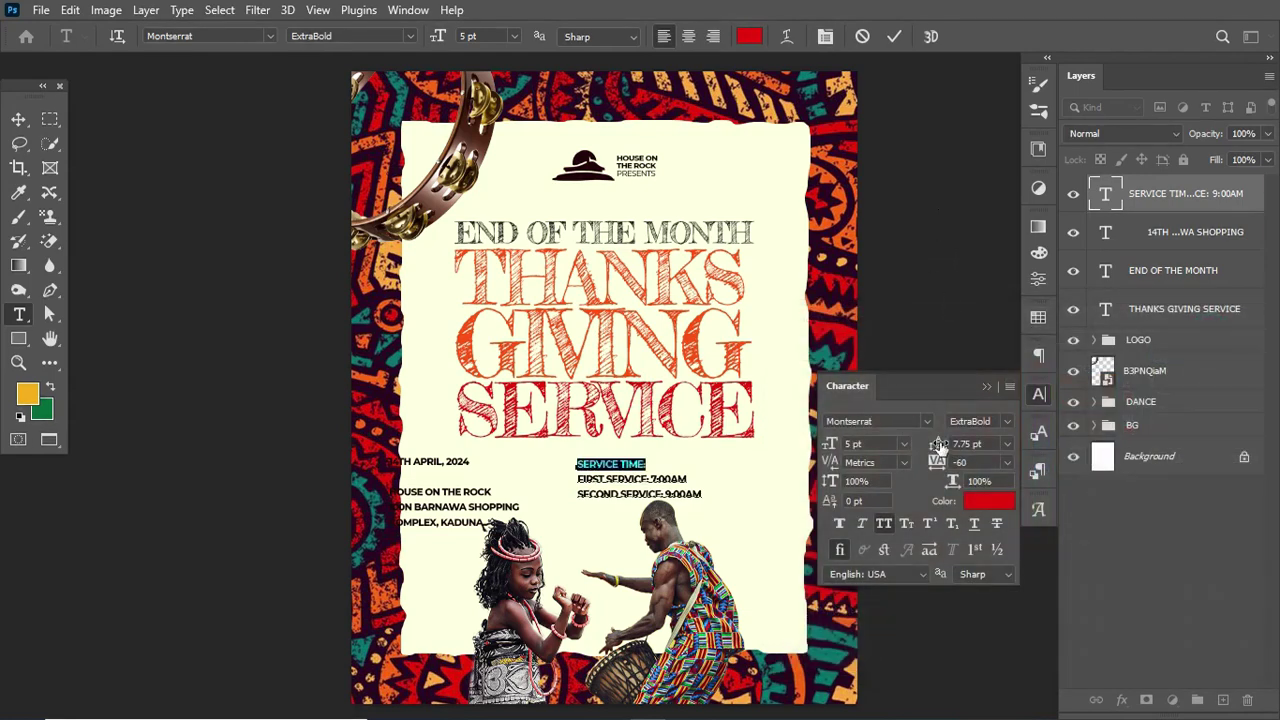
drag(940, 452, 938, 449)
click(894, 36)
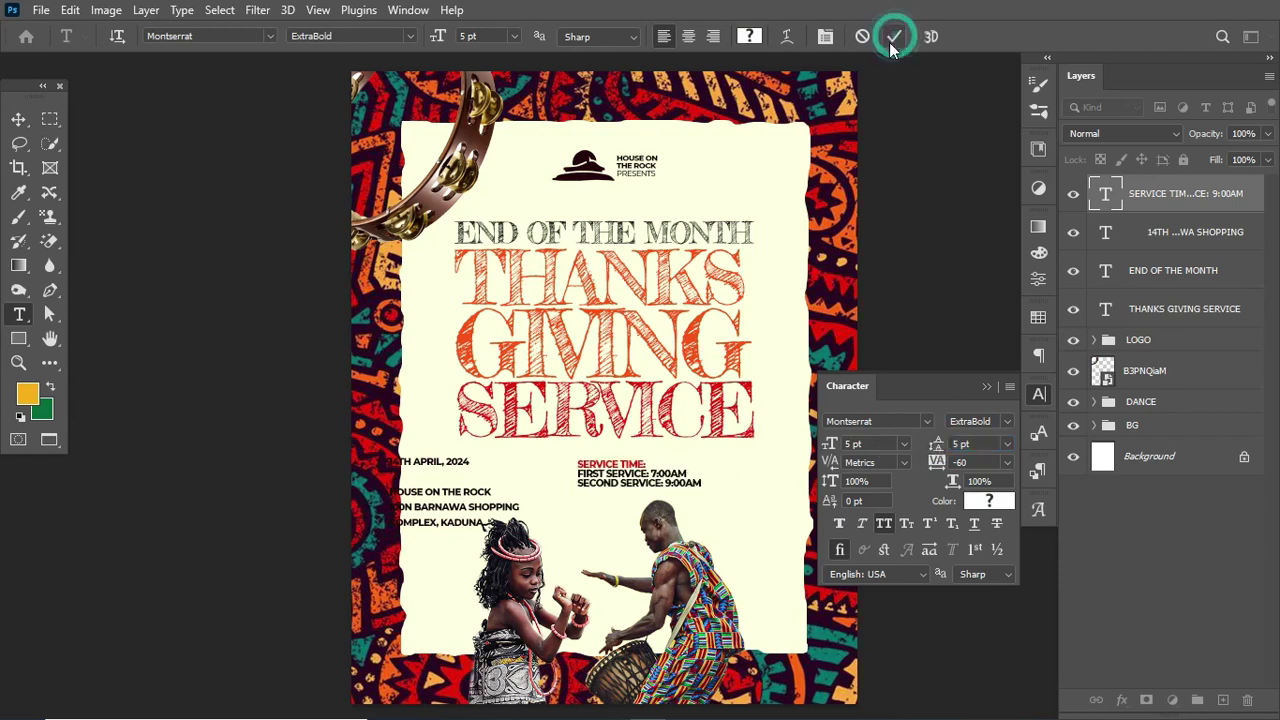
- Try a blank line between SERVICE TIME: and FIRST SERVICE, and undo it
click(645, 463)
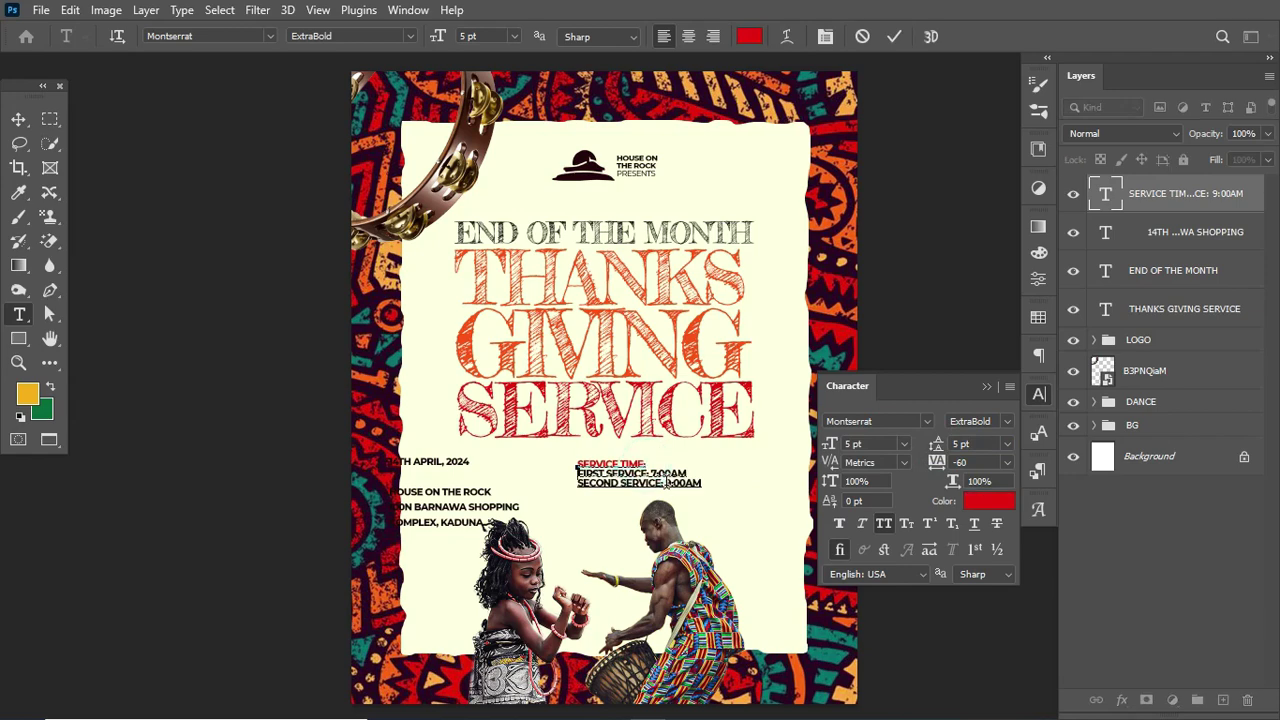
key(Return)
key(ctrl+Return)
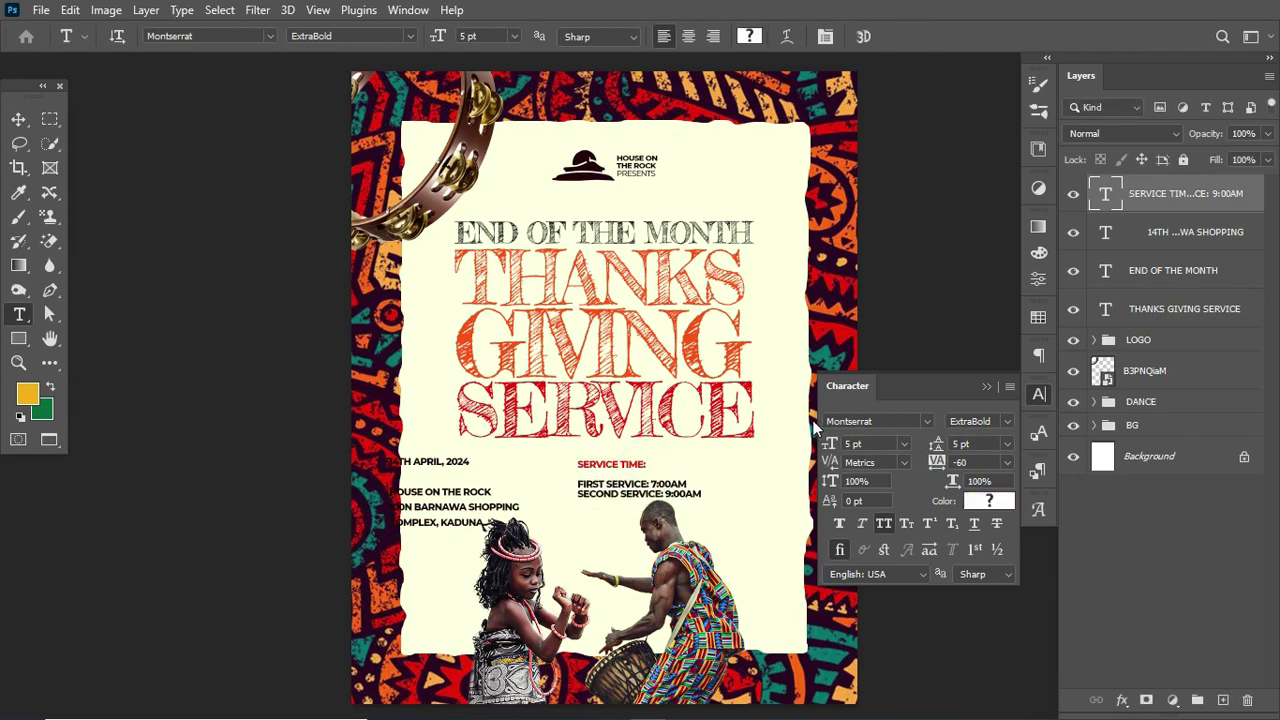
key(ctrl+z)
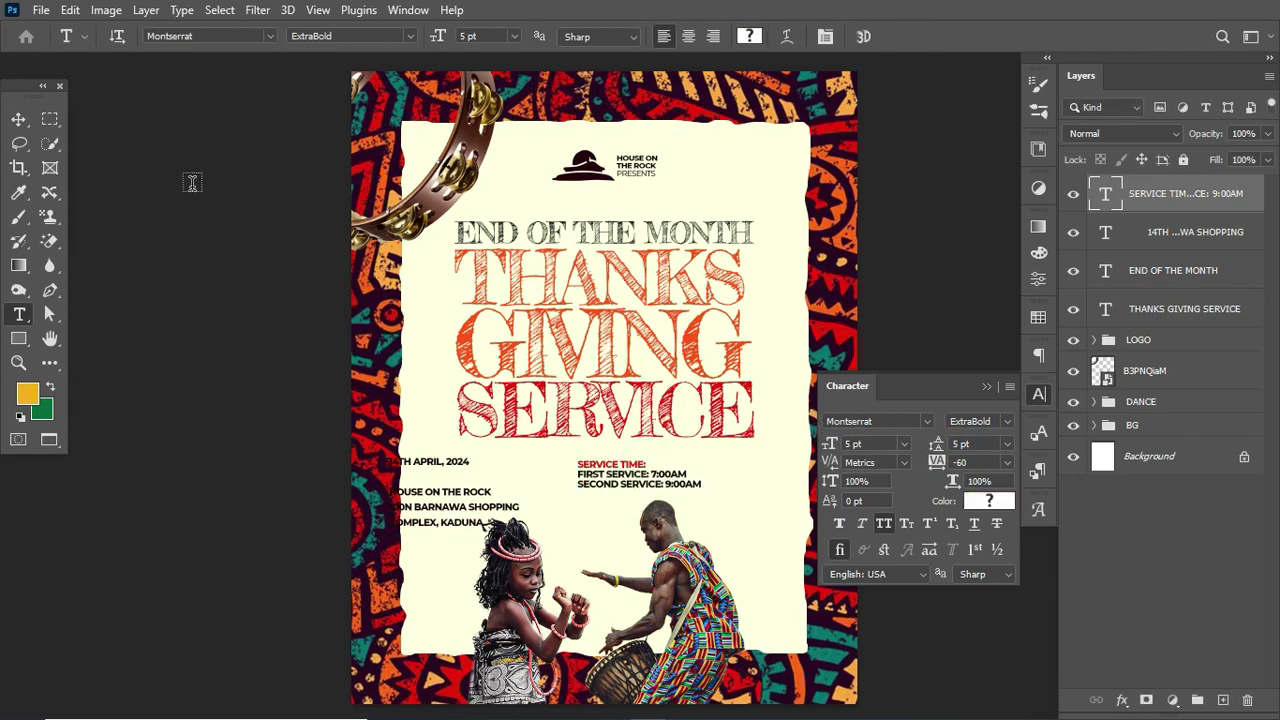
- Move the date and venue text aside, and place the service times flush with SERVICE's left edge just beneath it, with 6 pt leading
click(18, 119)
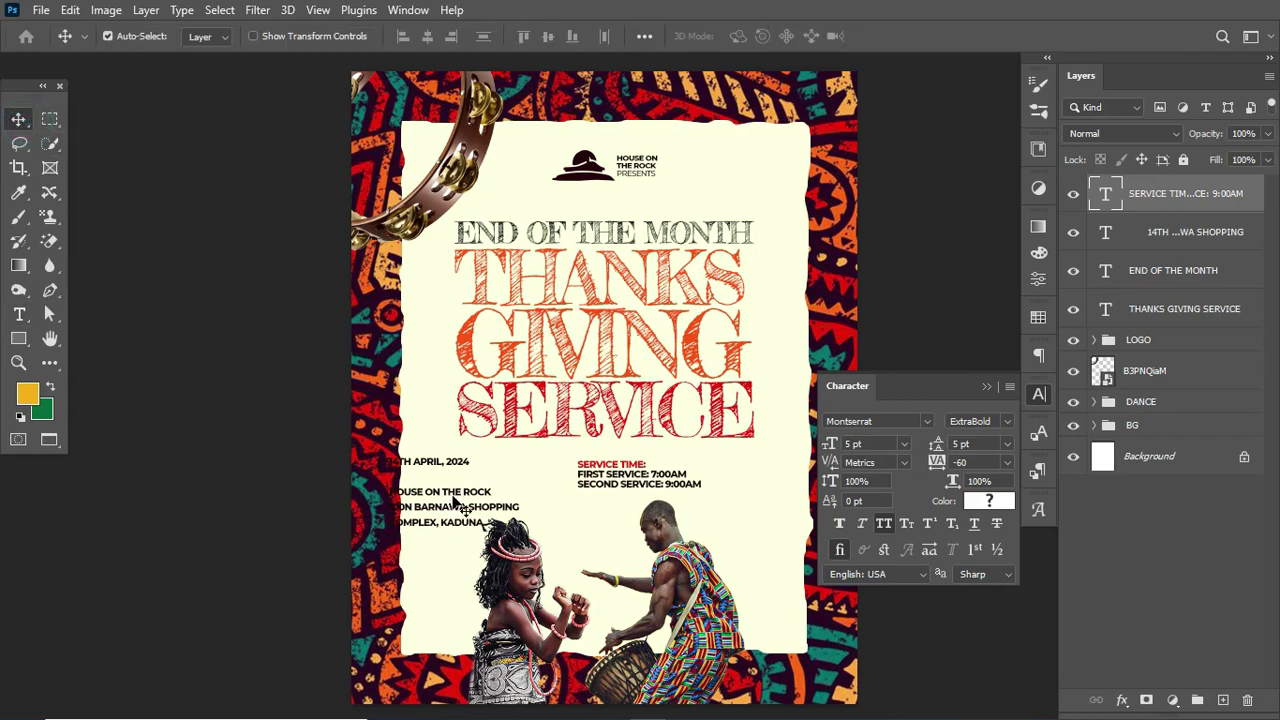
drag(455, 505, 709, 597)
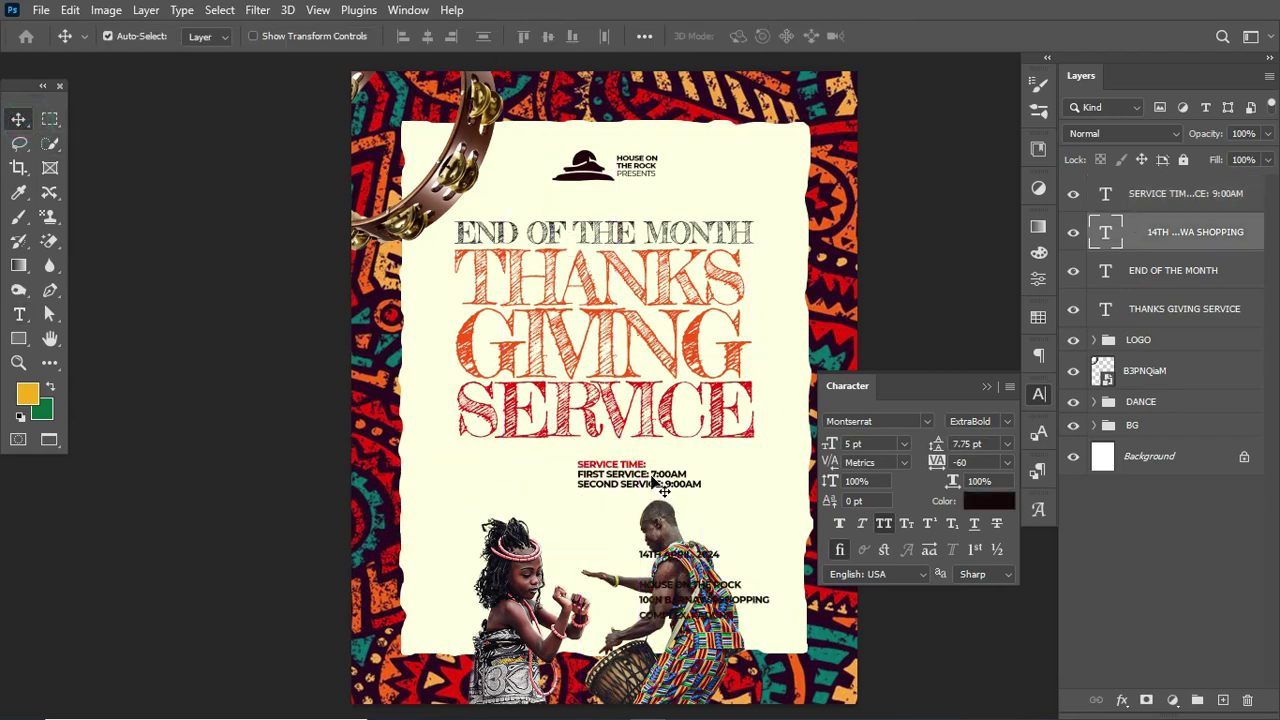
drag(658, 483, 549, 478)
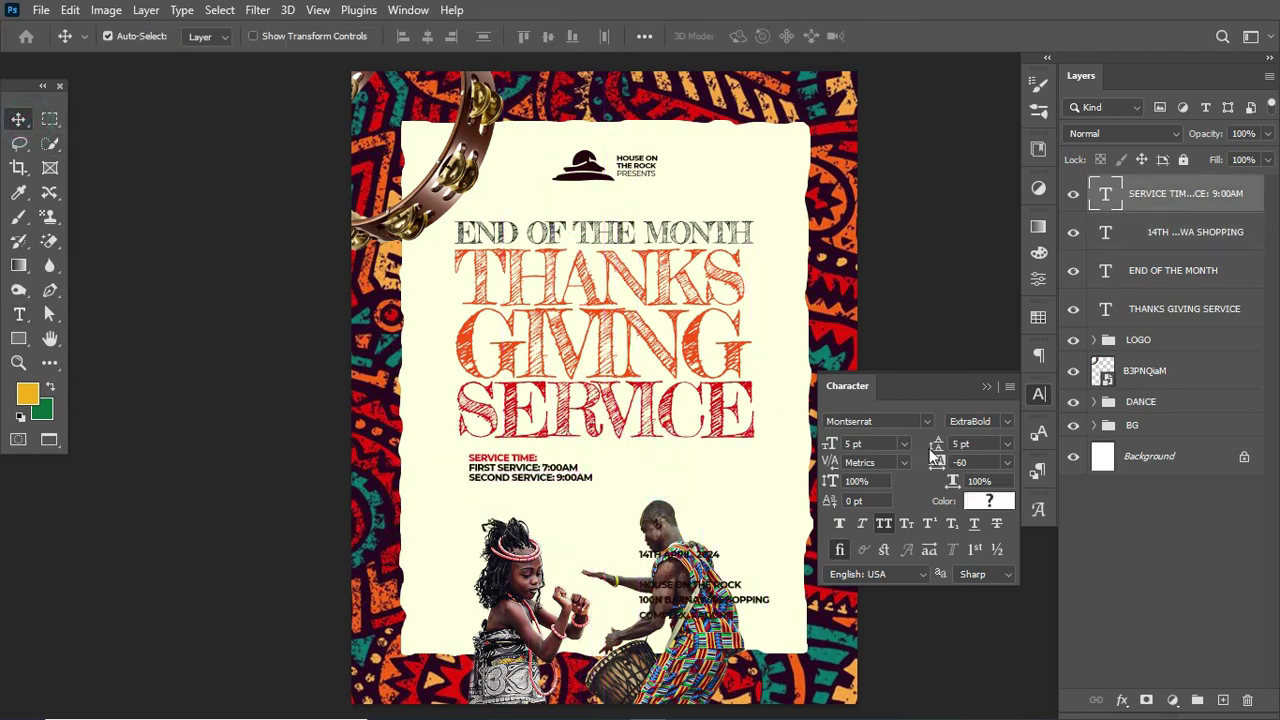
drag(935, 450, 937, 450)
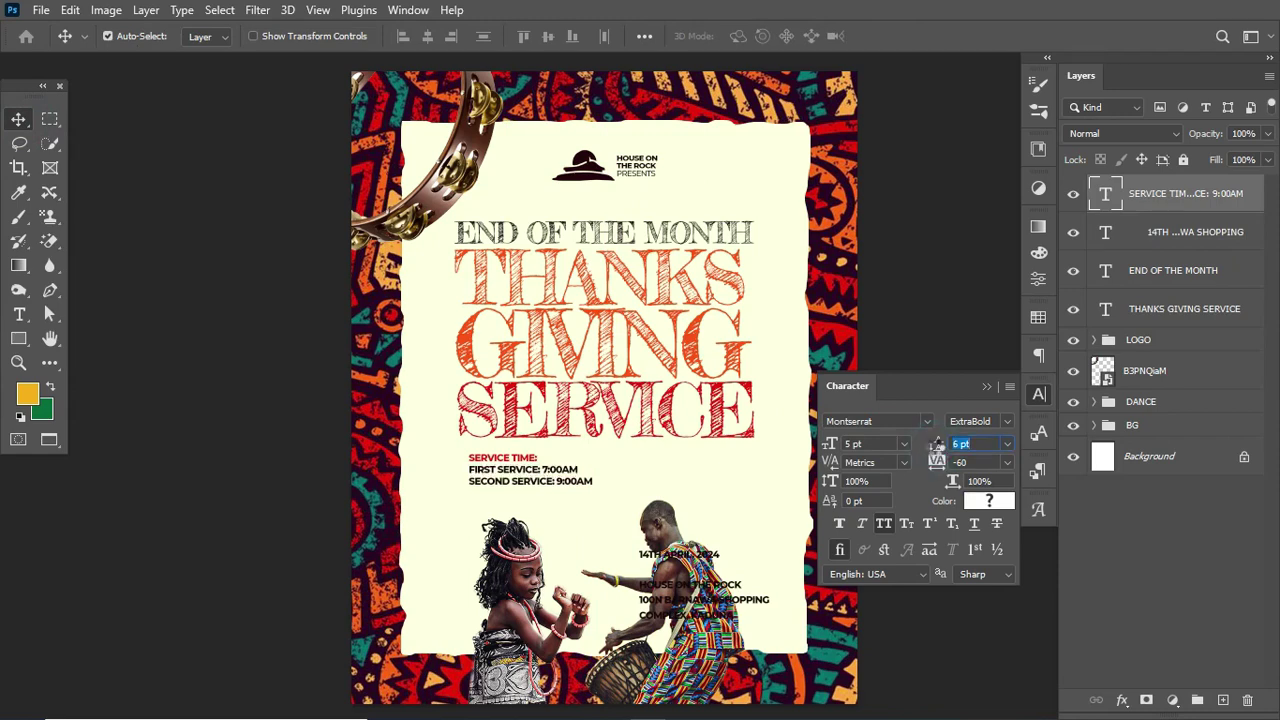
drag(548, 476, 532, 468)
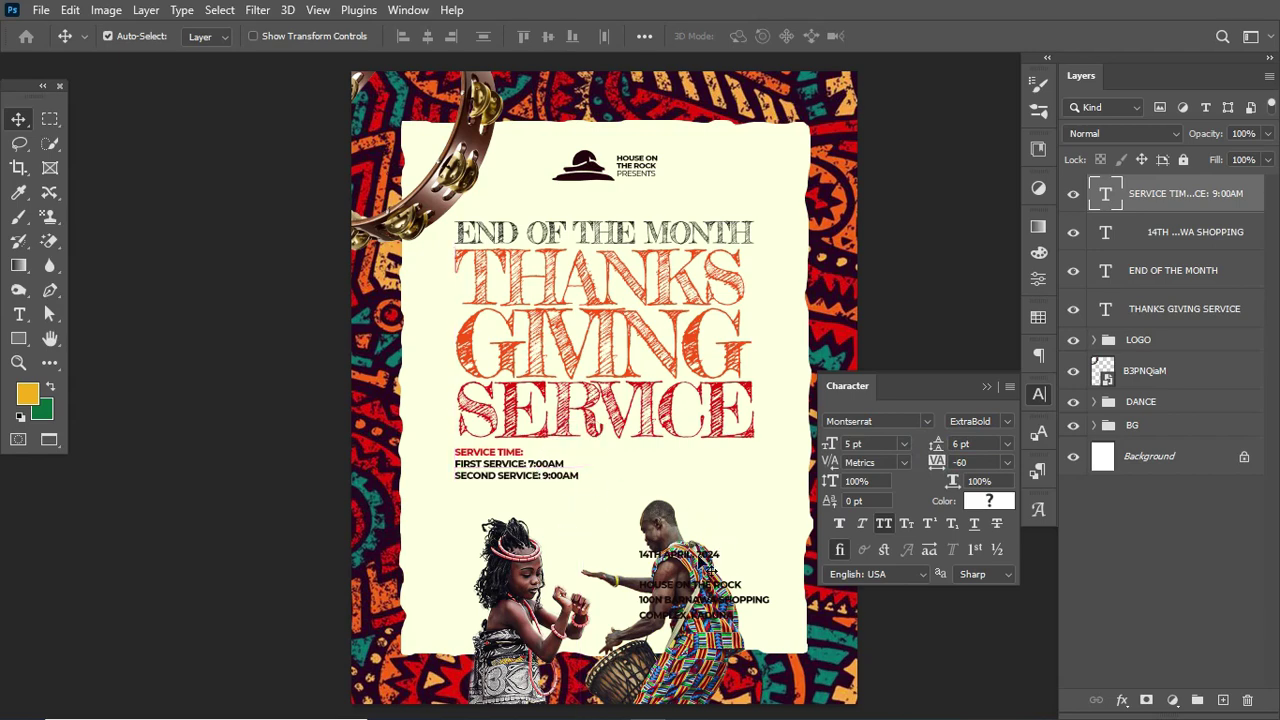
- Transfer the date and venue text into a new text layer above the drummer's head and set its leading to 5 pt
key(t)
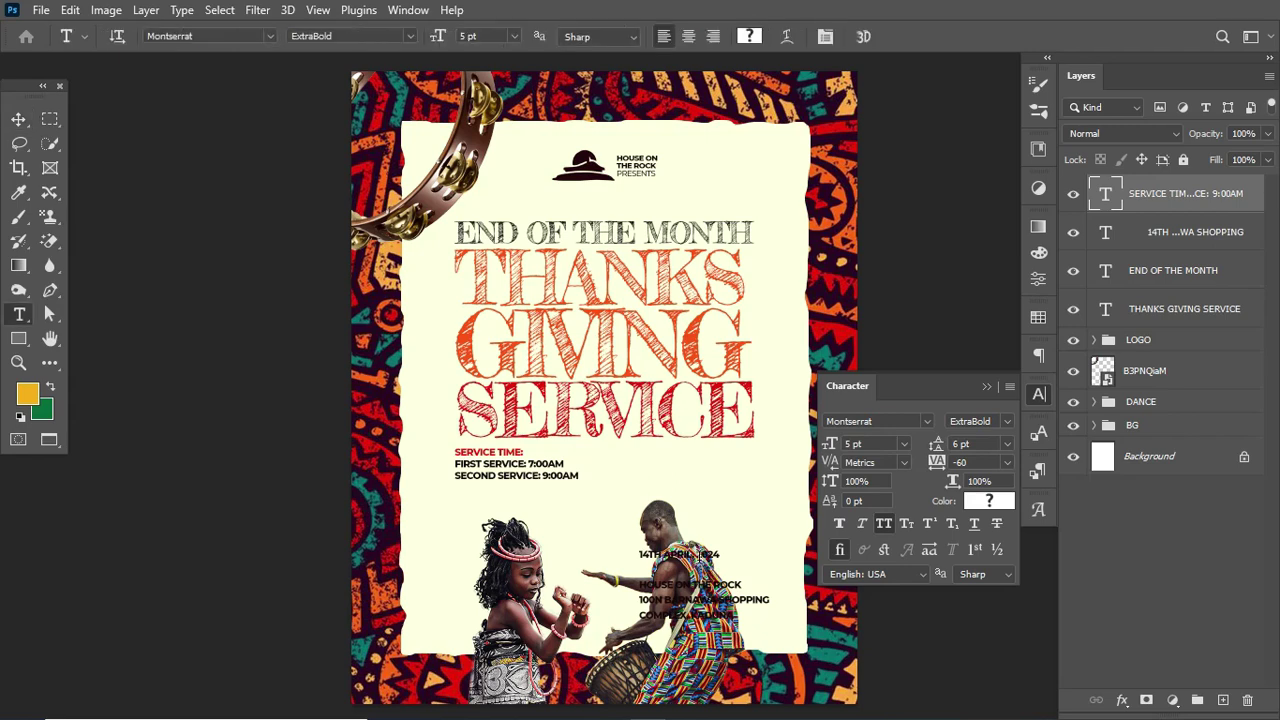
key(ctrl+x)
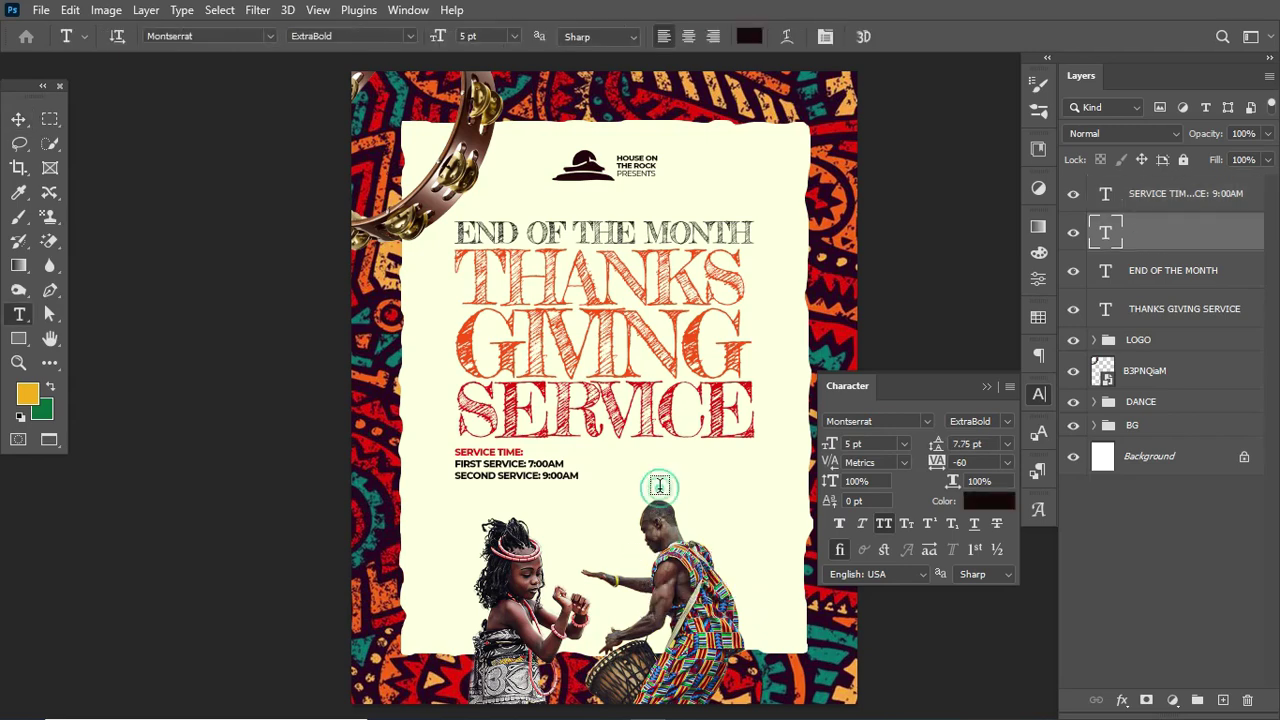
click(659, 484)
key(ctrl+v)
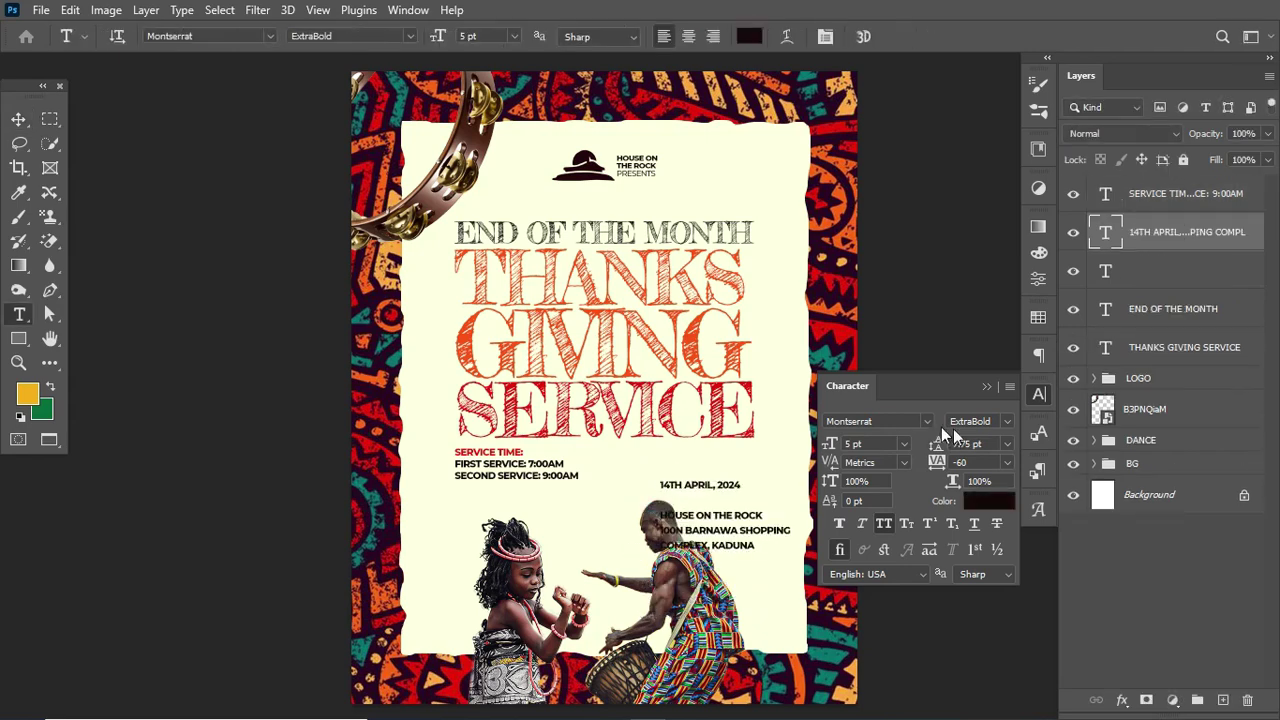
drag(938, 450, 936, 457)
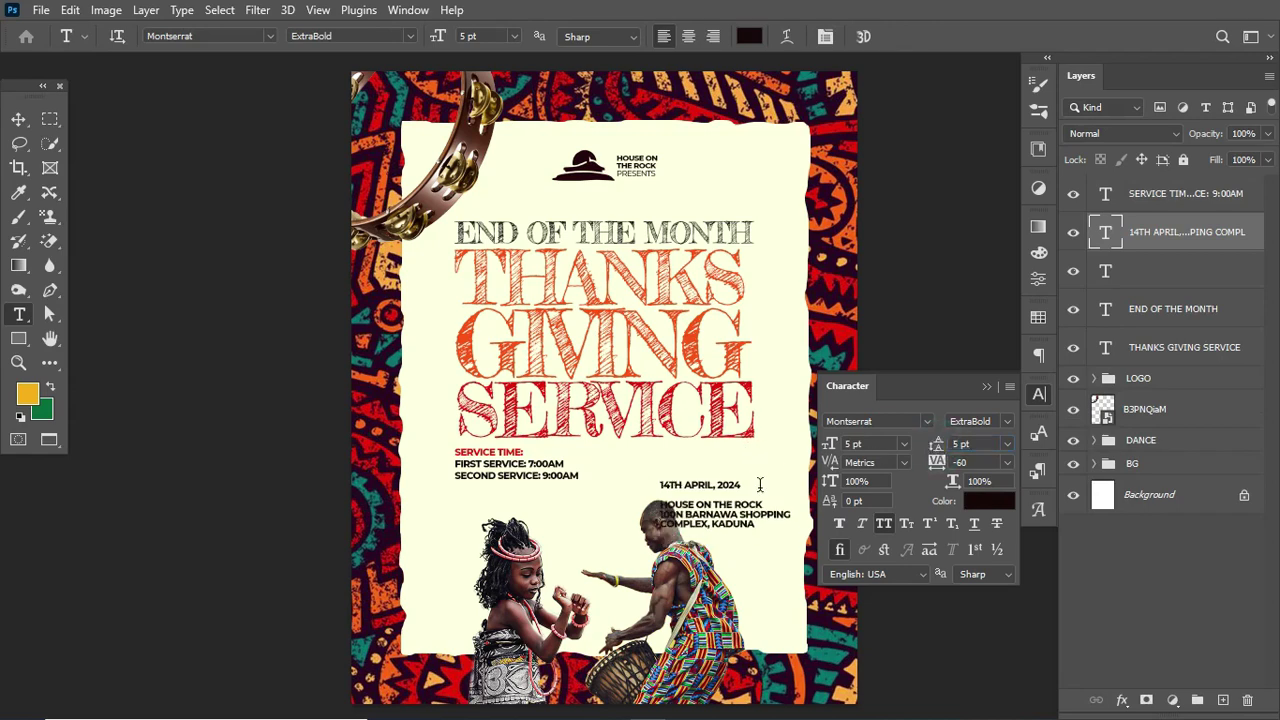
- Color the HOUSE ON THE ROCK line in the date and venue text red, sampled from the headline lettering
drag(743, 485, 641, 503)
text(26)
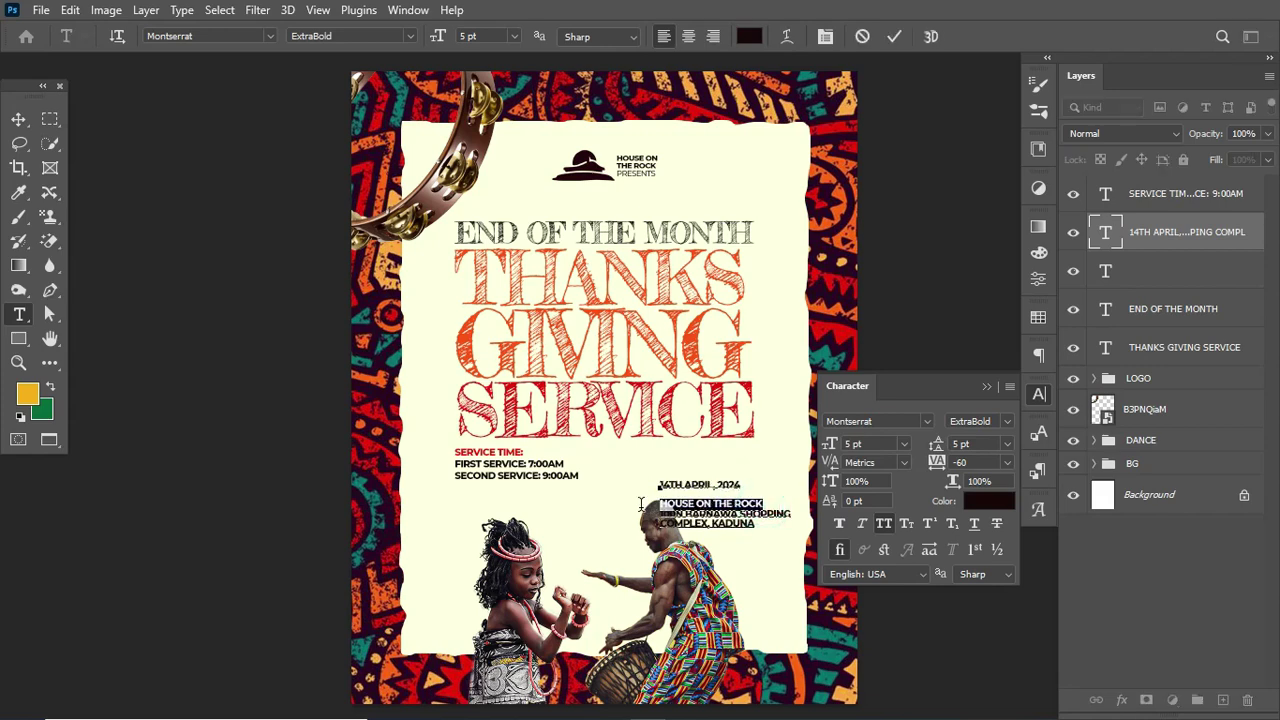
click(748, 36)
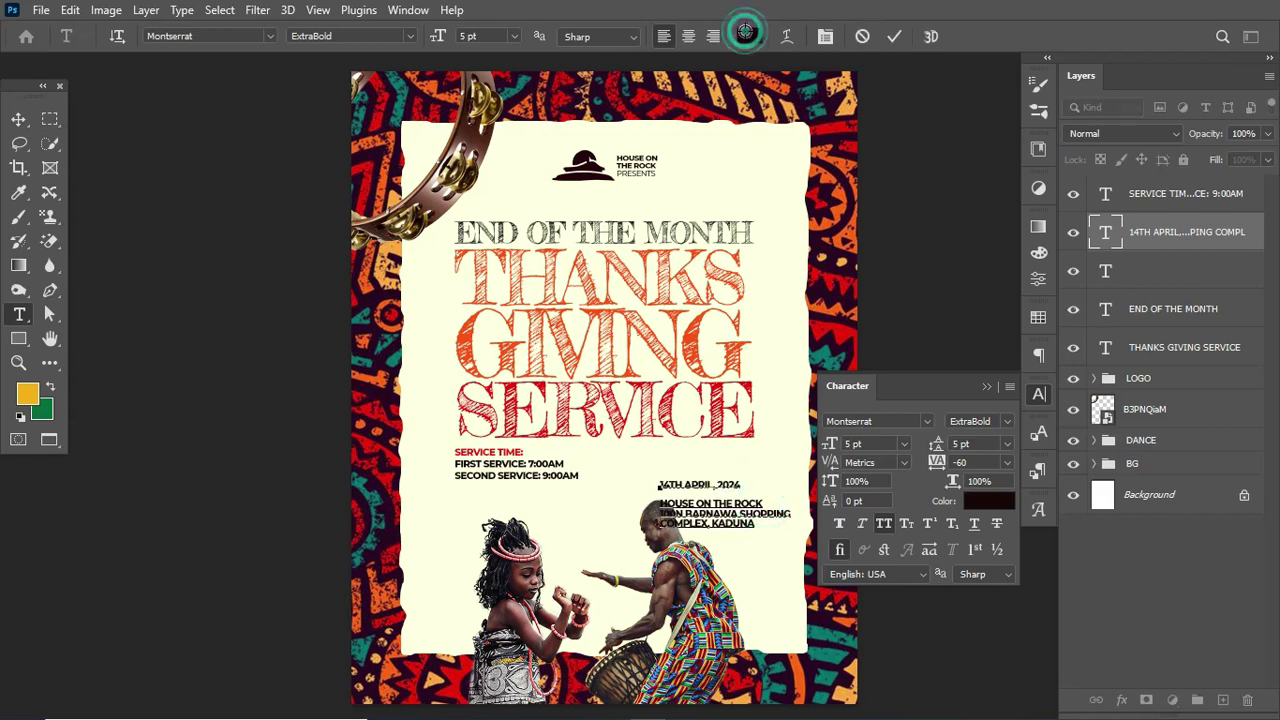
click(540, 383)
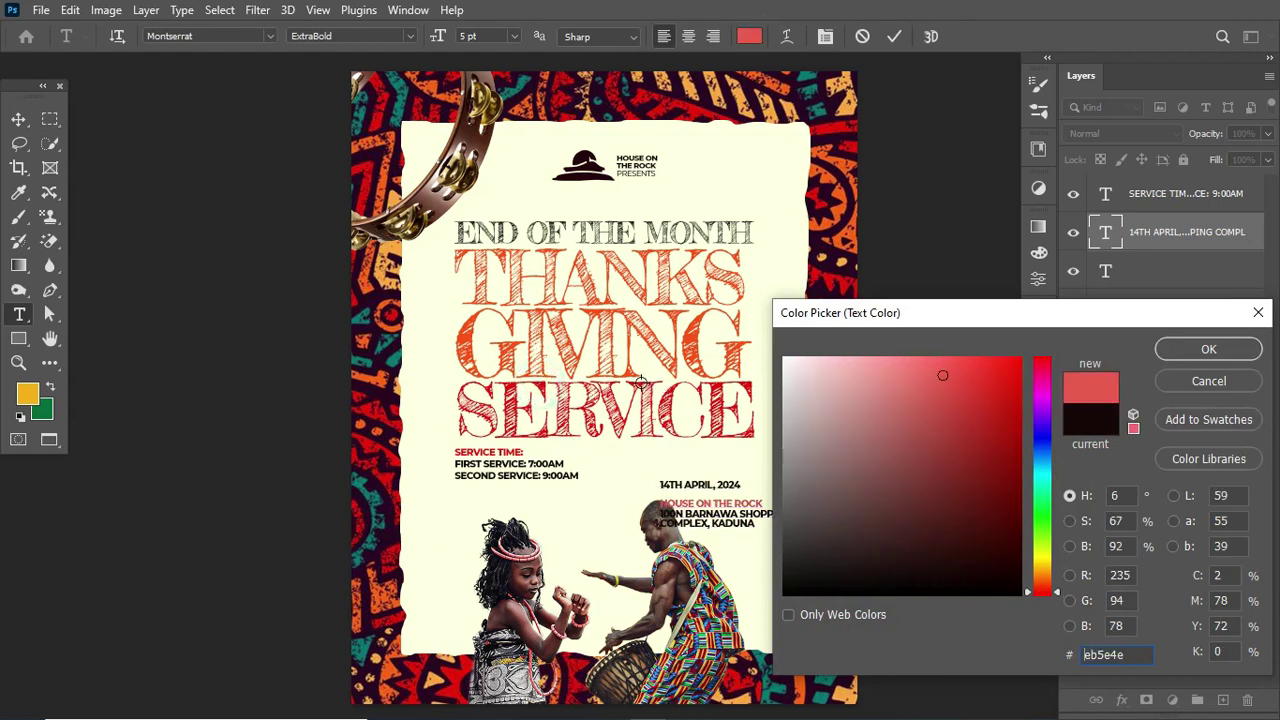
click(641, 383)
click(640, 385)
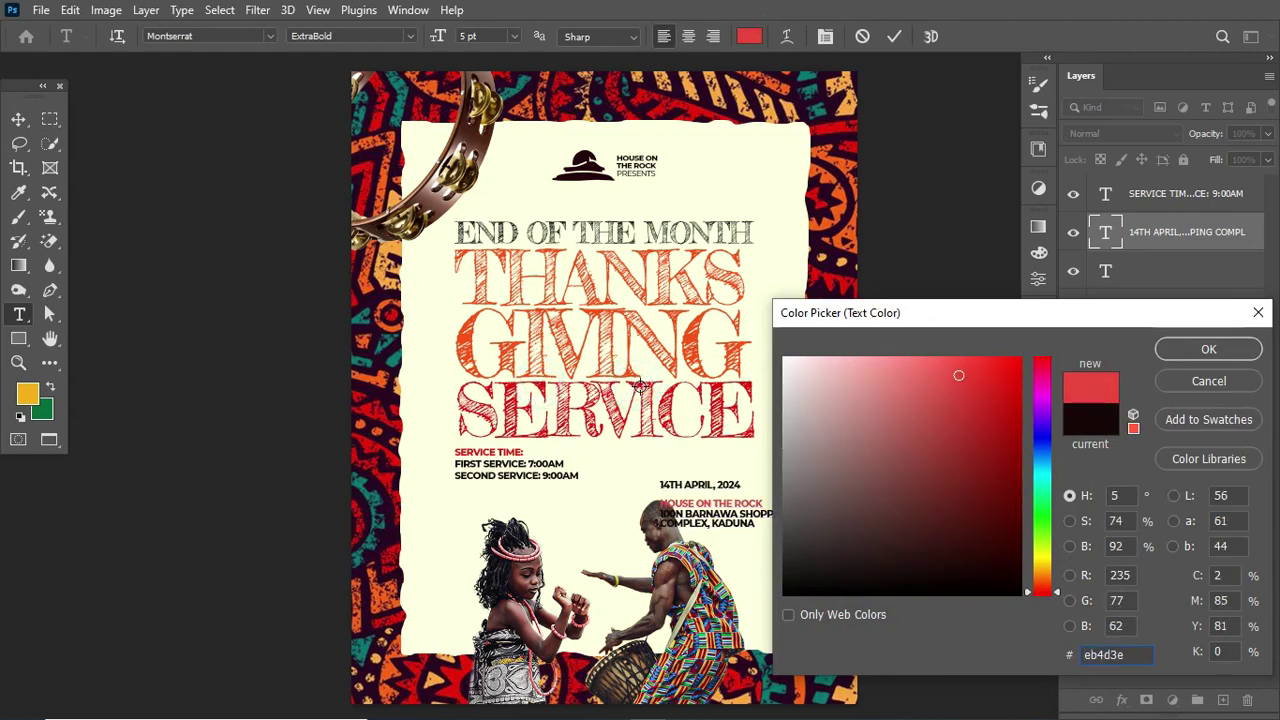
click(644, 384)
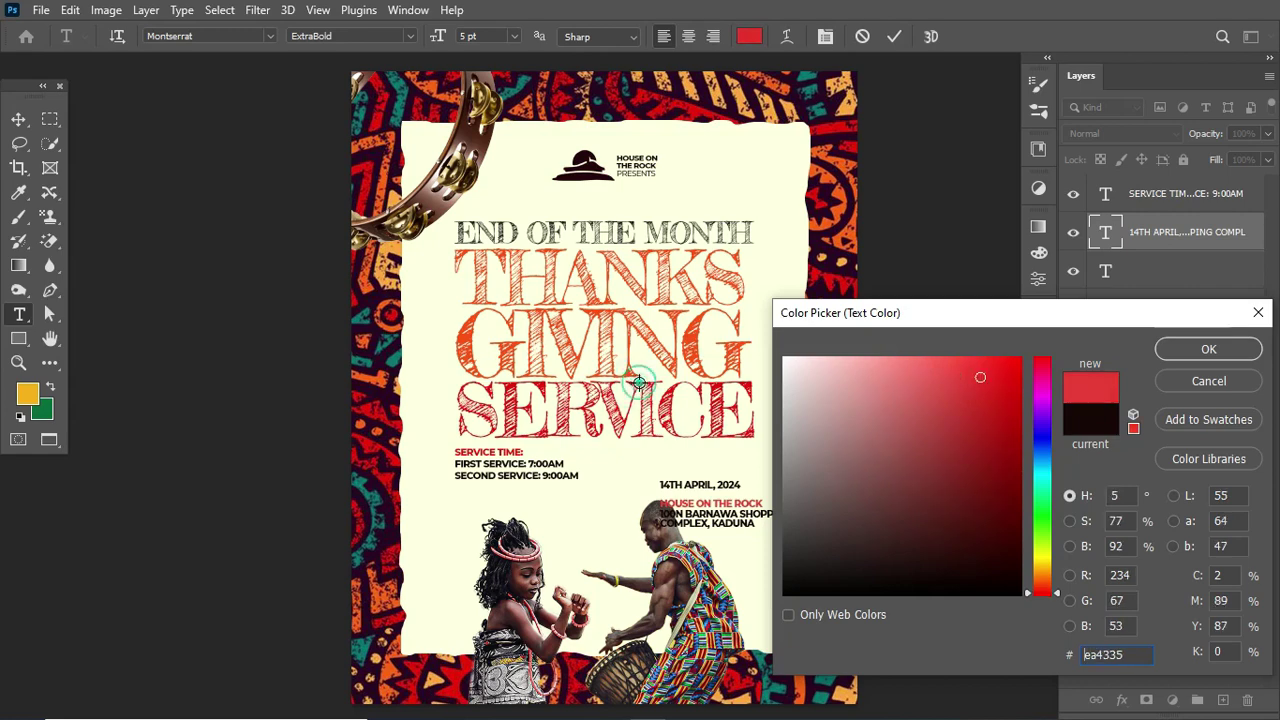
click(746, 383)
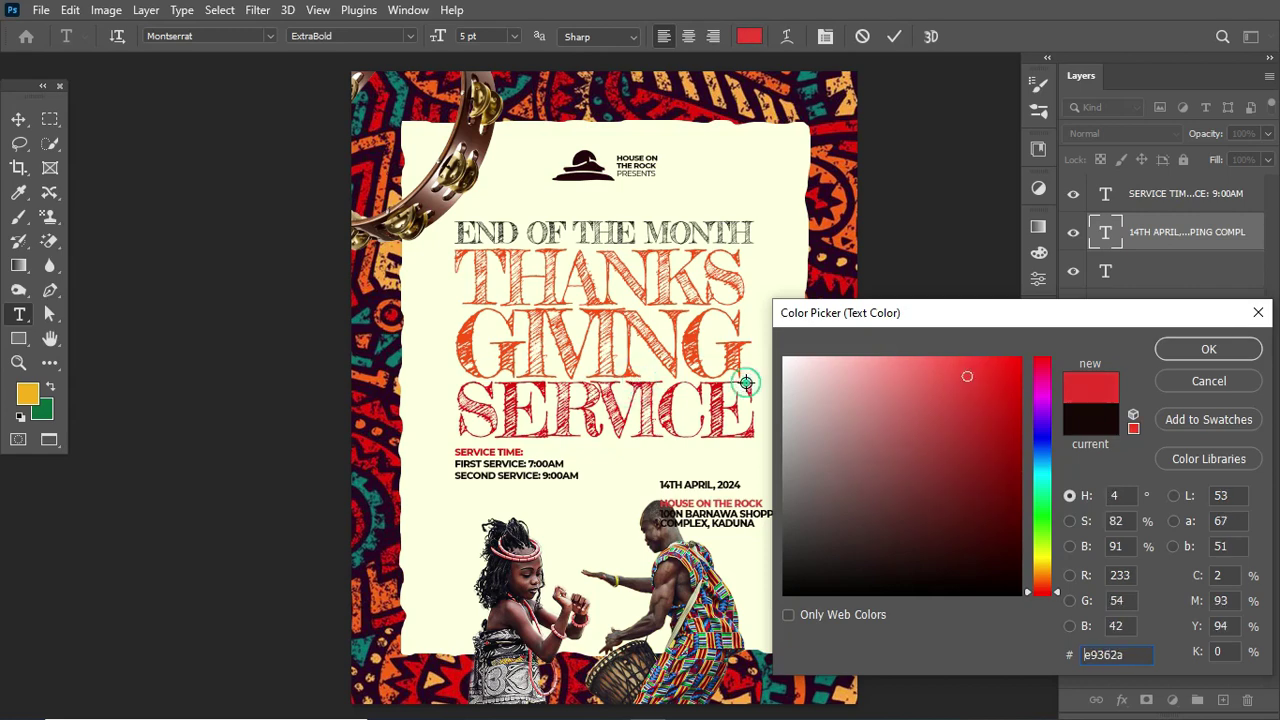
click(1175, 346)
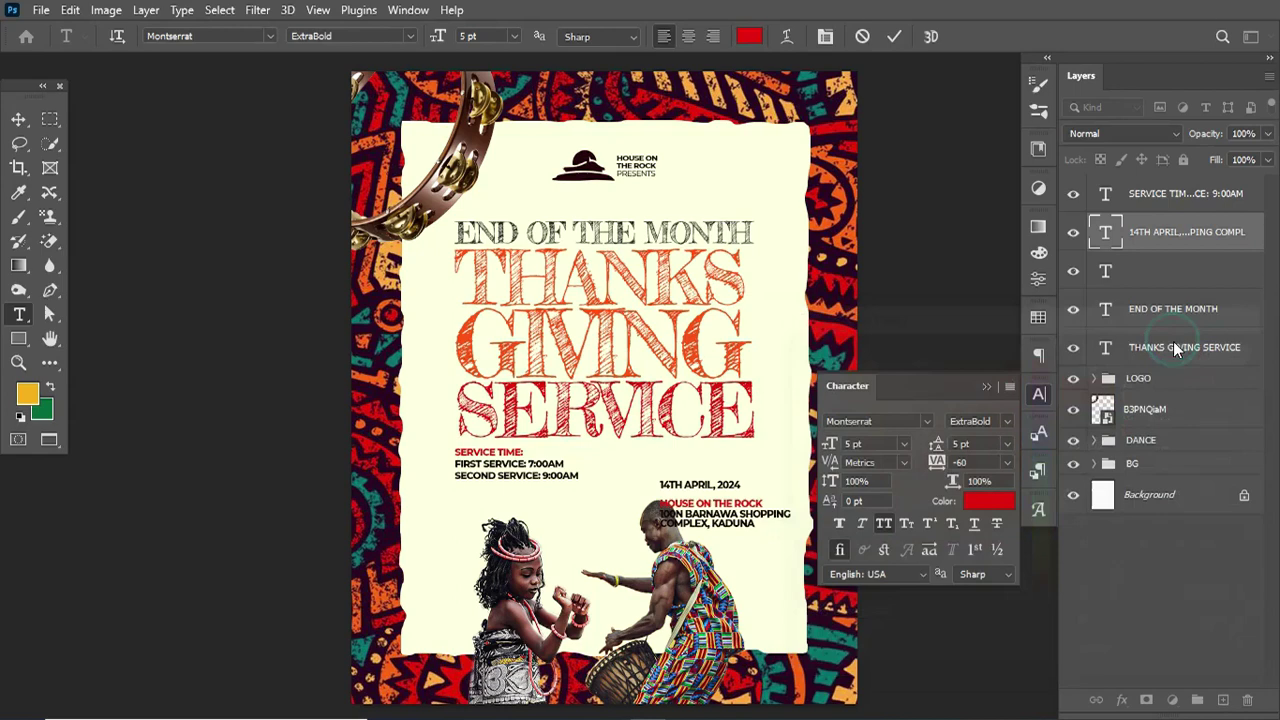
click(902, 36)
- Move the date and venue text beneath SERVICE, flush with its right edge, with the date level with the SERVICE TIME: line
key(ctrl+t)
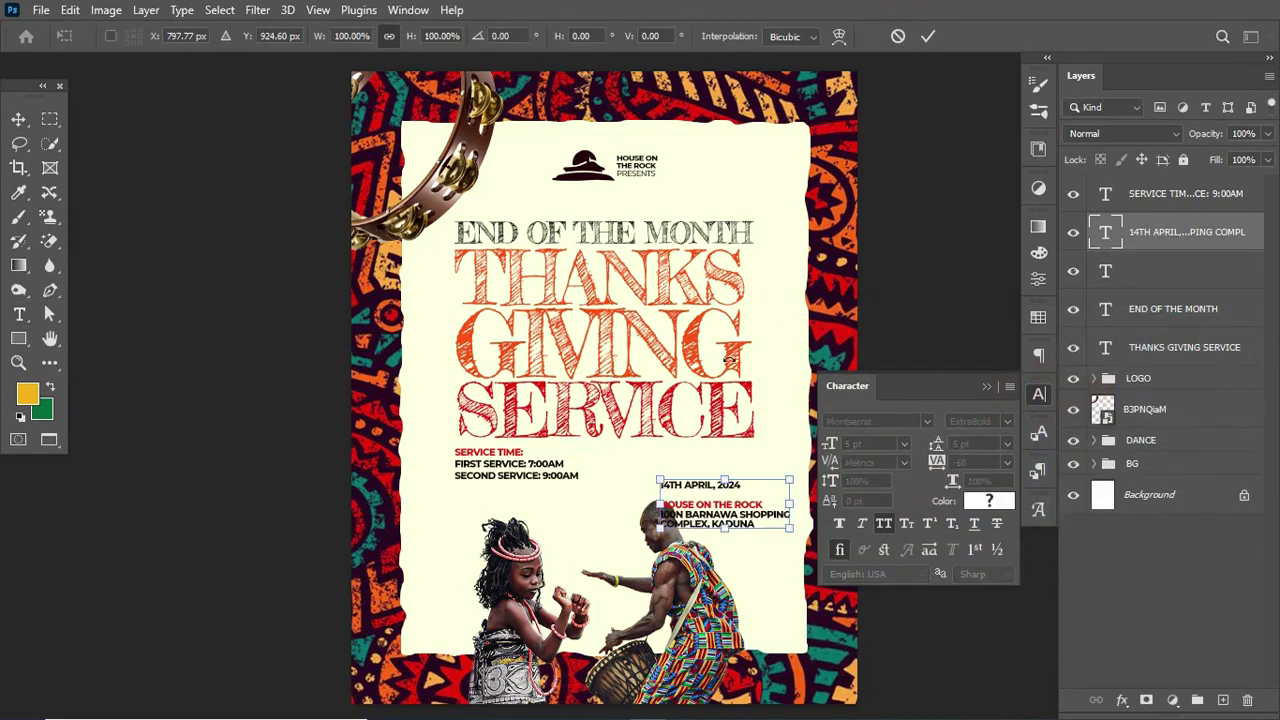
drag(727, 510, 698, 483)
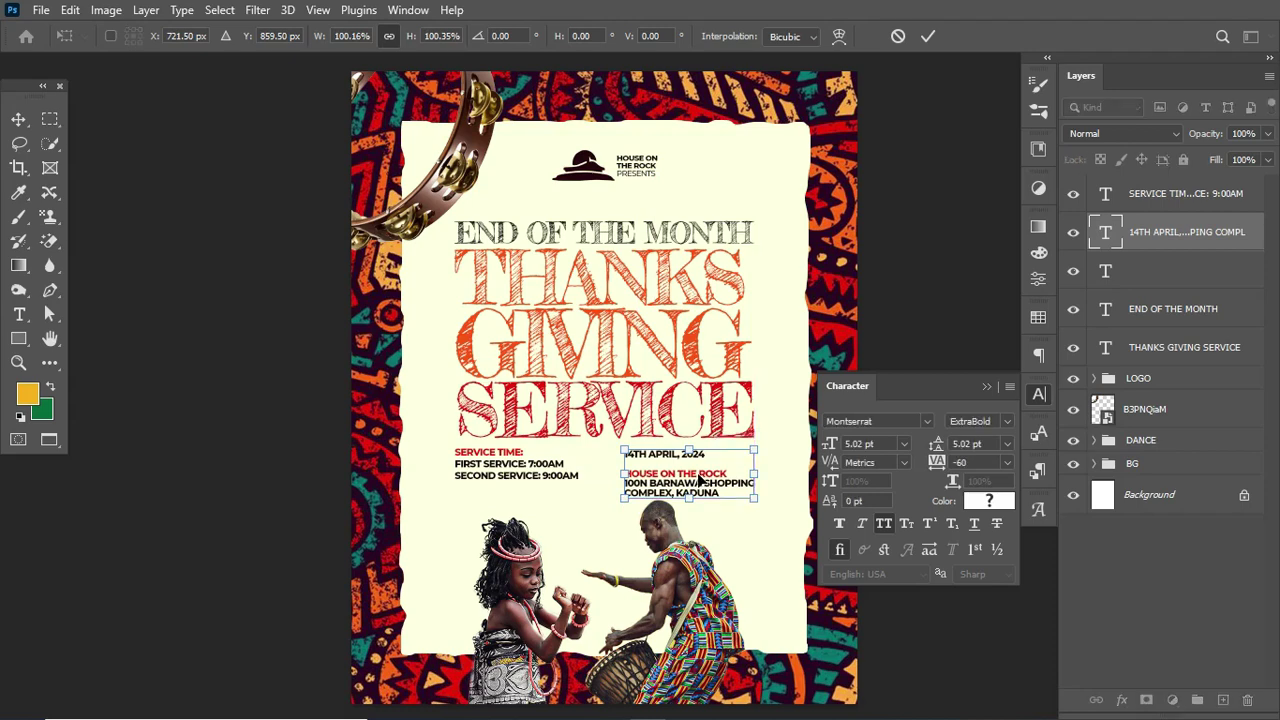
key(Return)
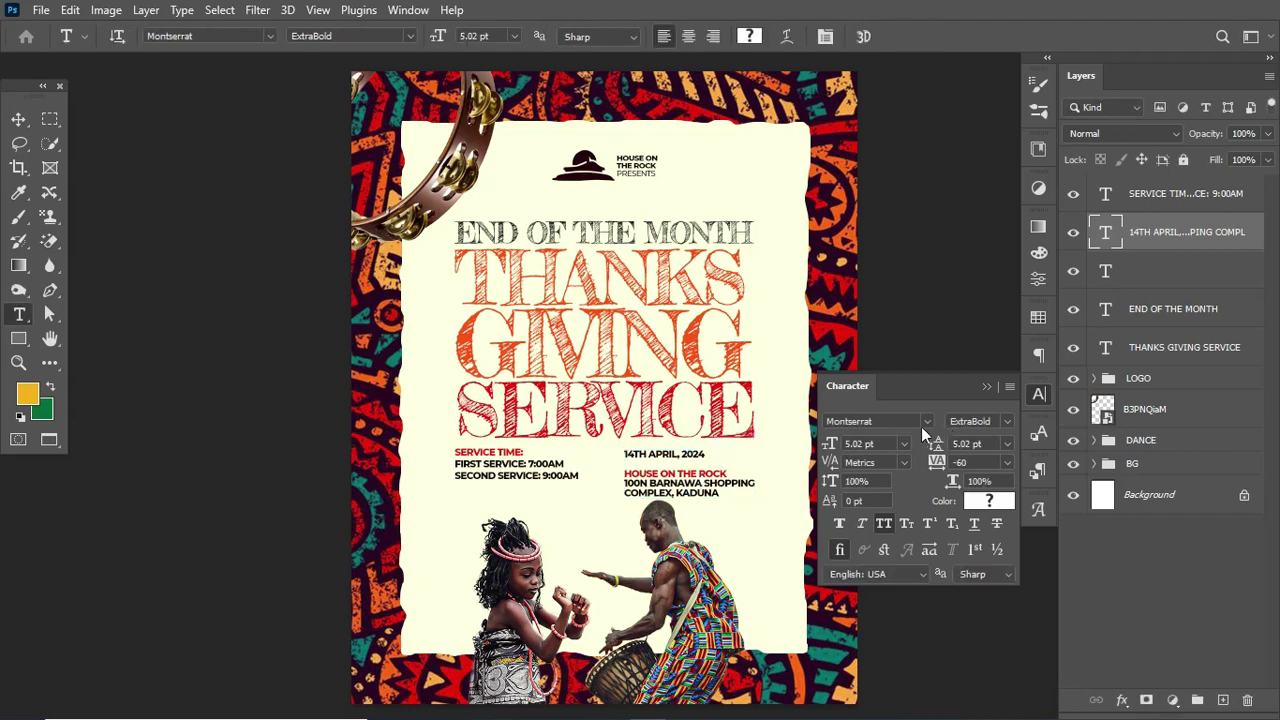
click(18, 119)
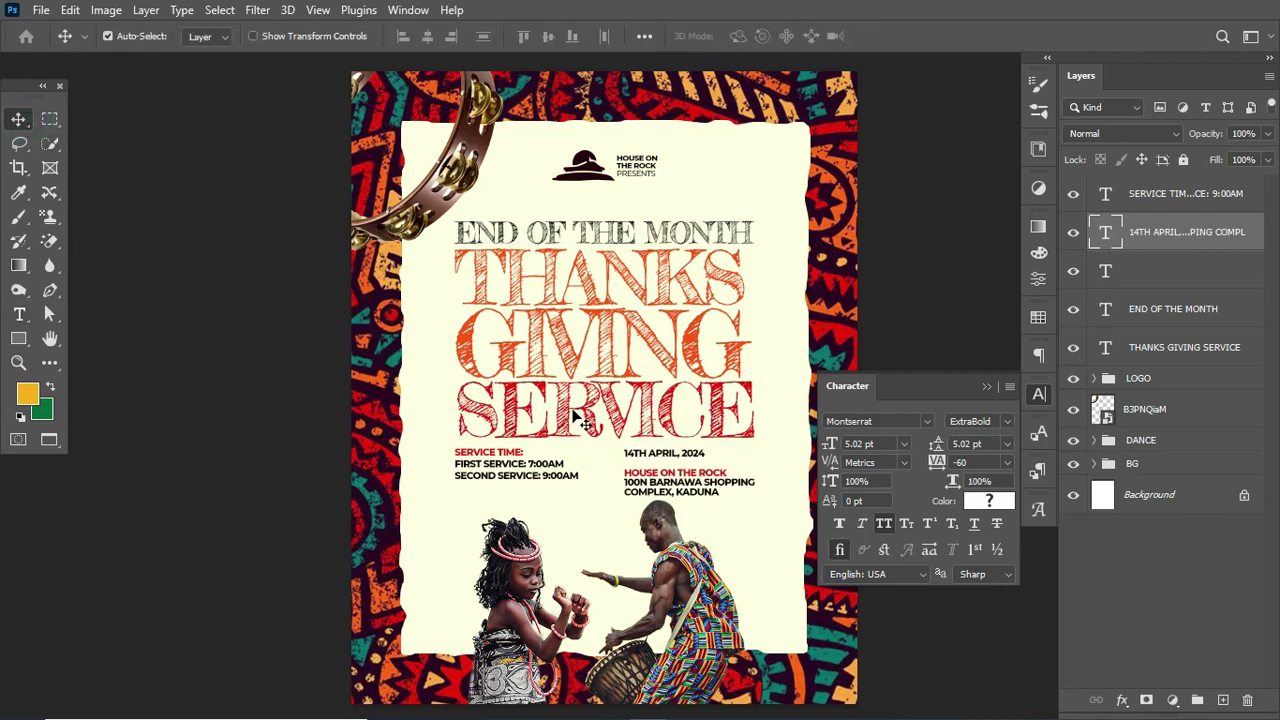
key(Up)
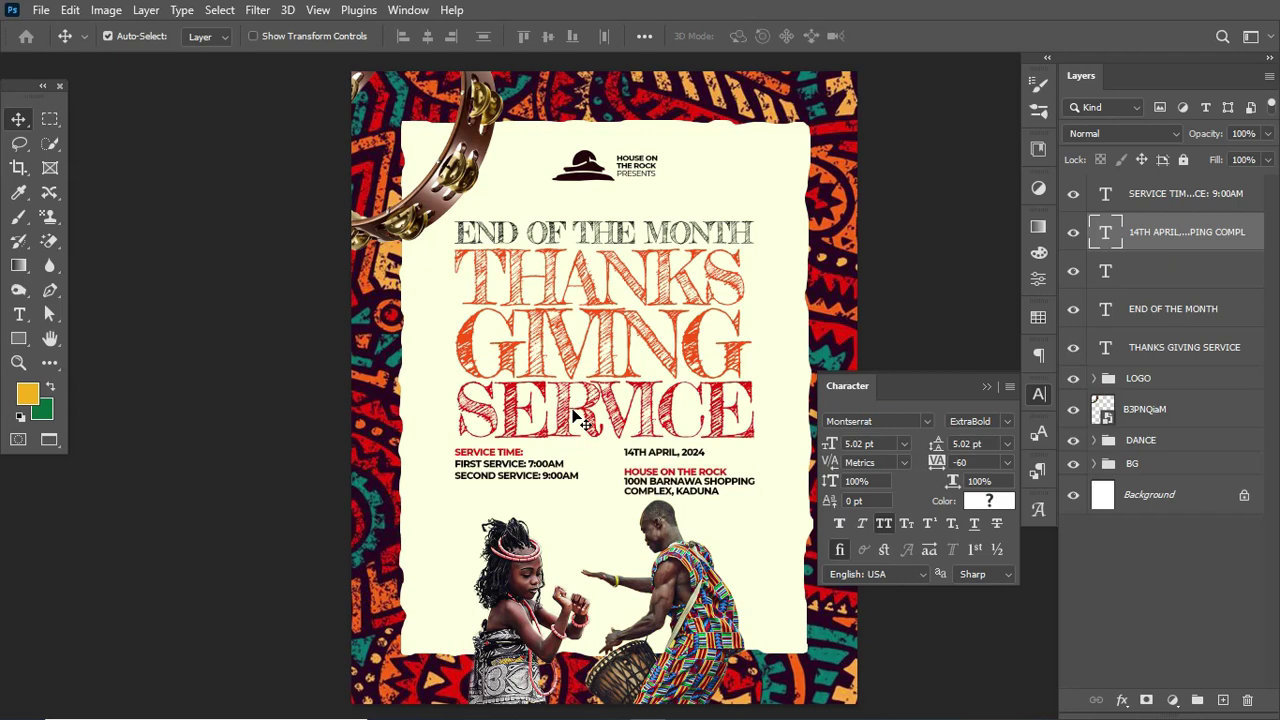
key(Up)
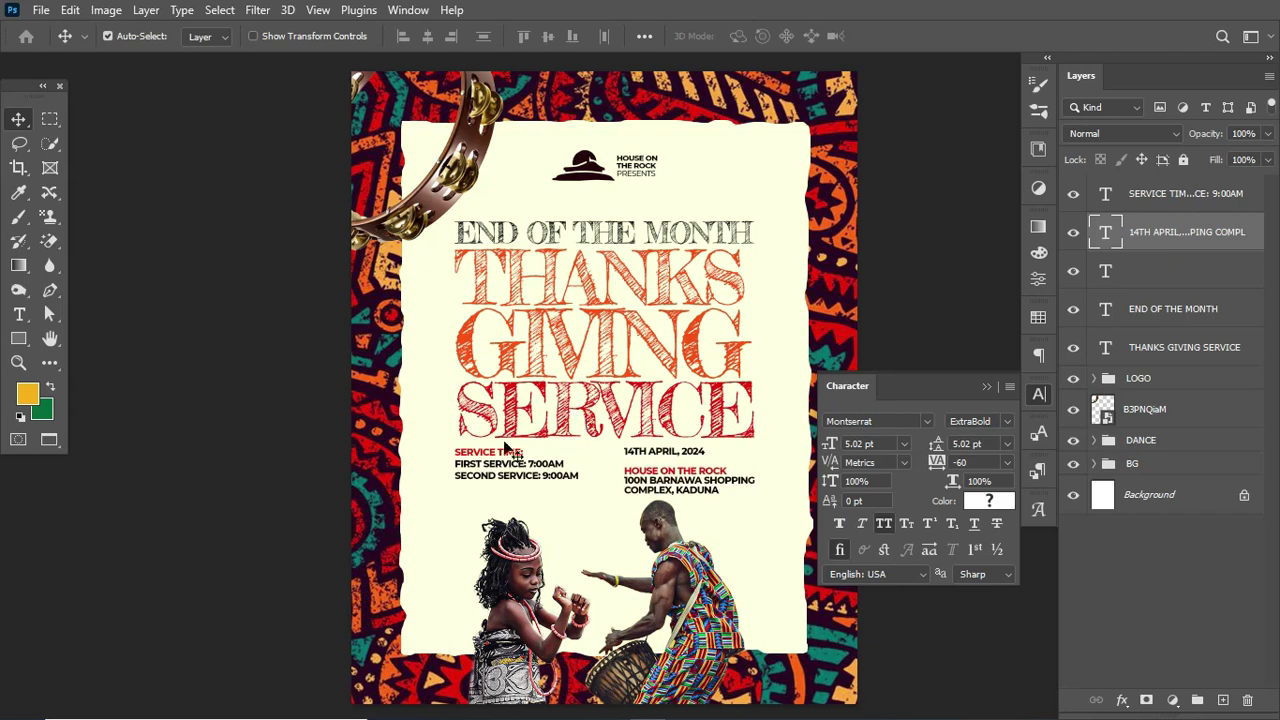
key(t)
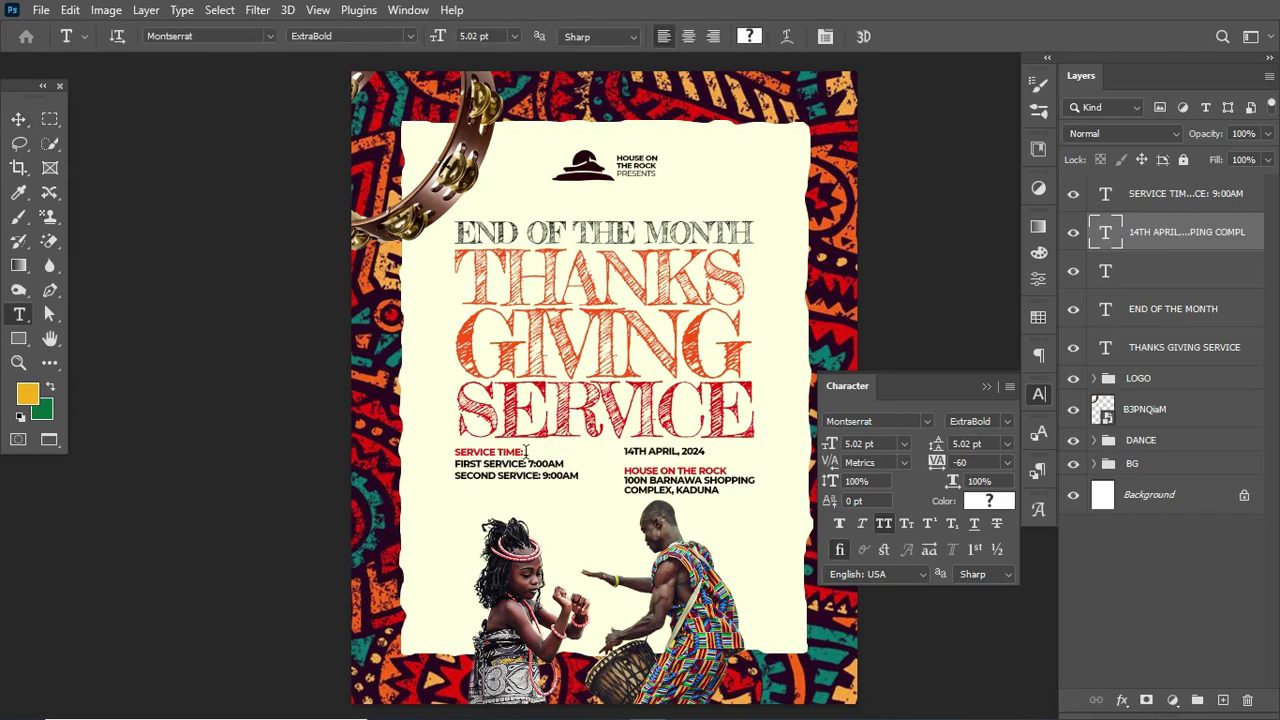
click(524, 452)
key(Return)
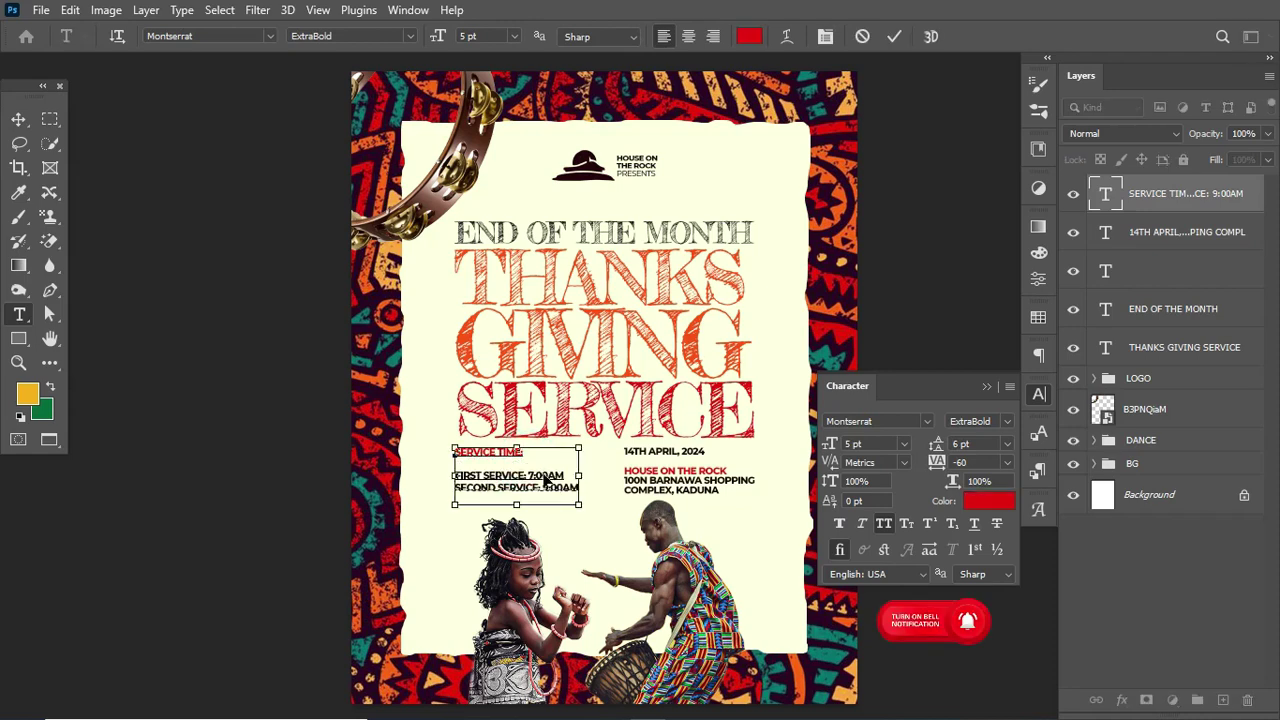
key(Escape)
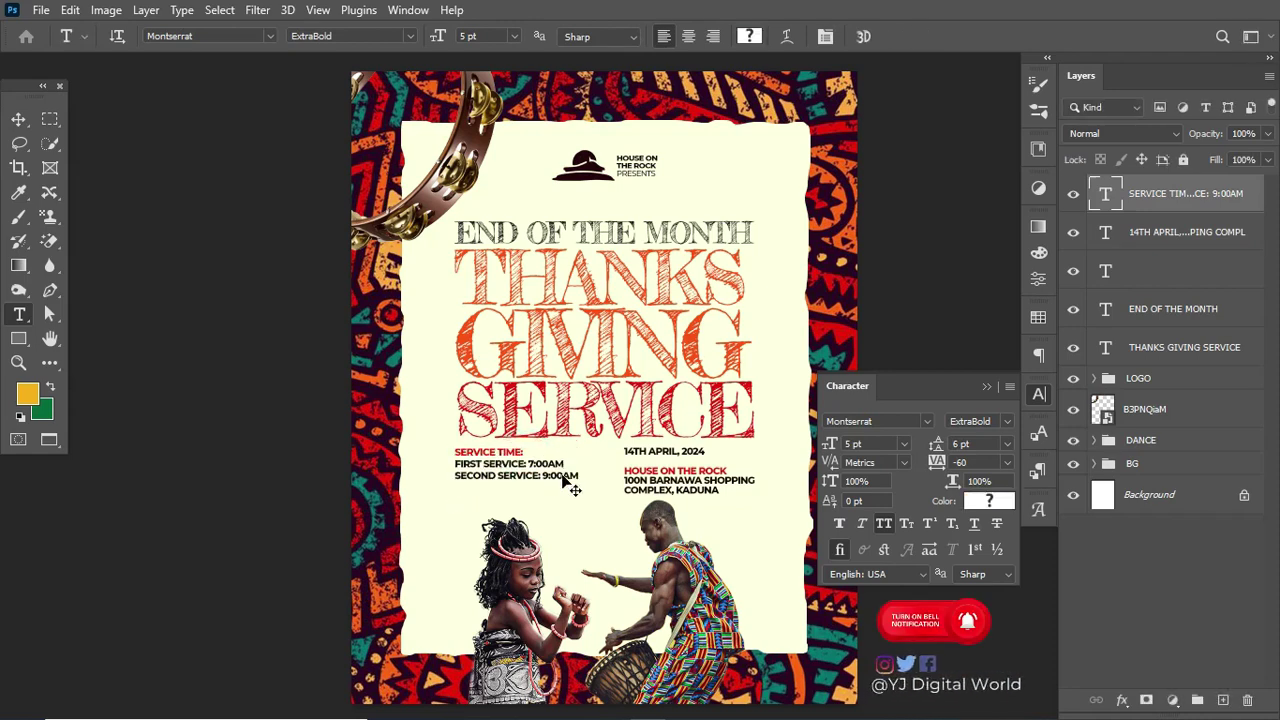
- Delete the empty text layer between the date and venue layer and the END OF THE MONTH layer
click(18, 119)
click(1183, 272)
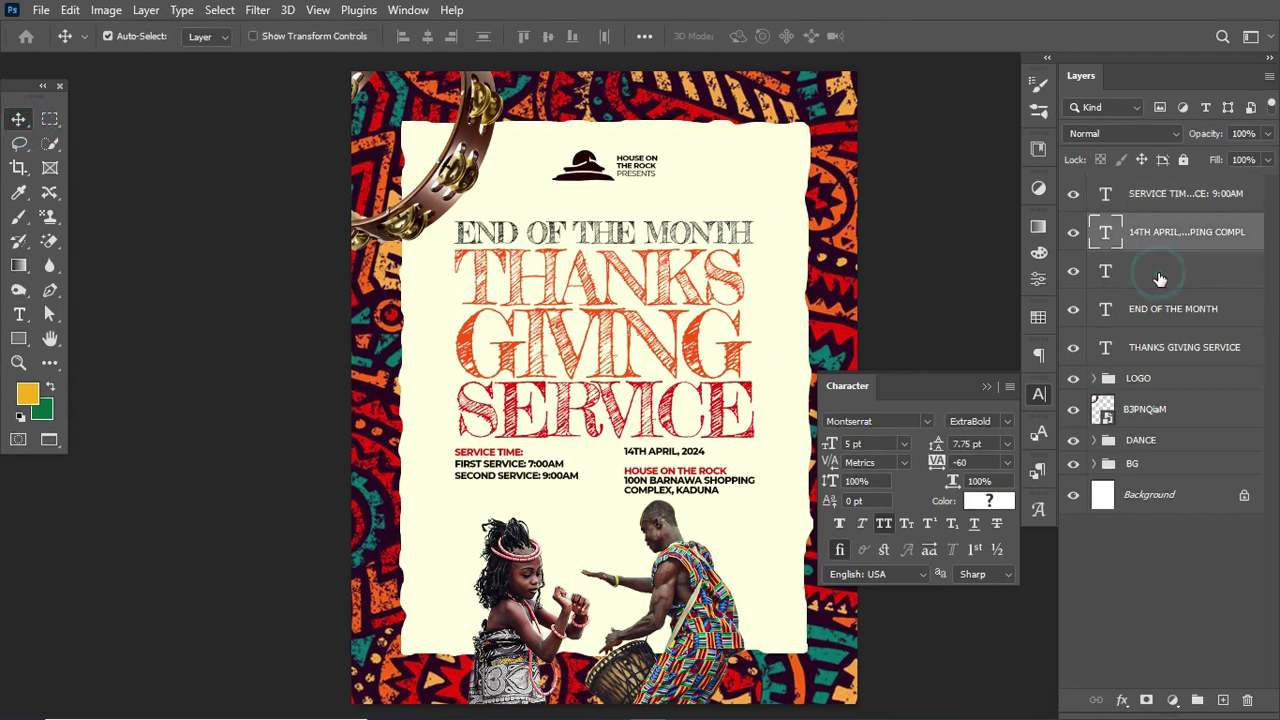
click(1160, 278)
key(Delete)
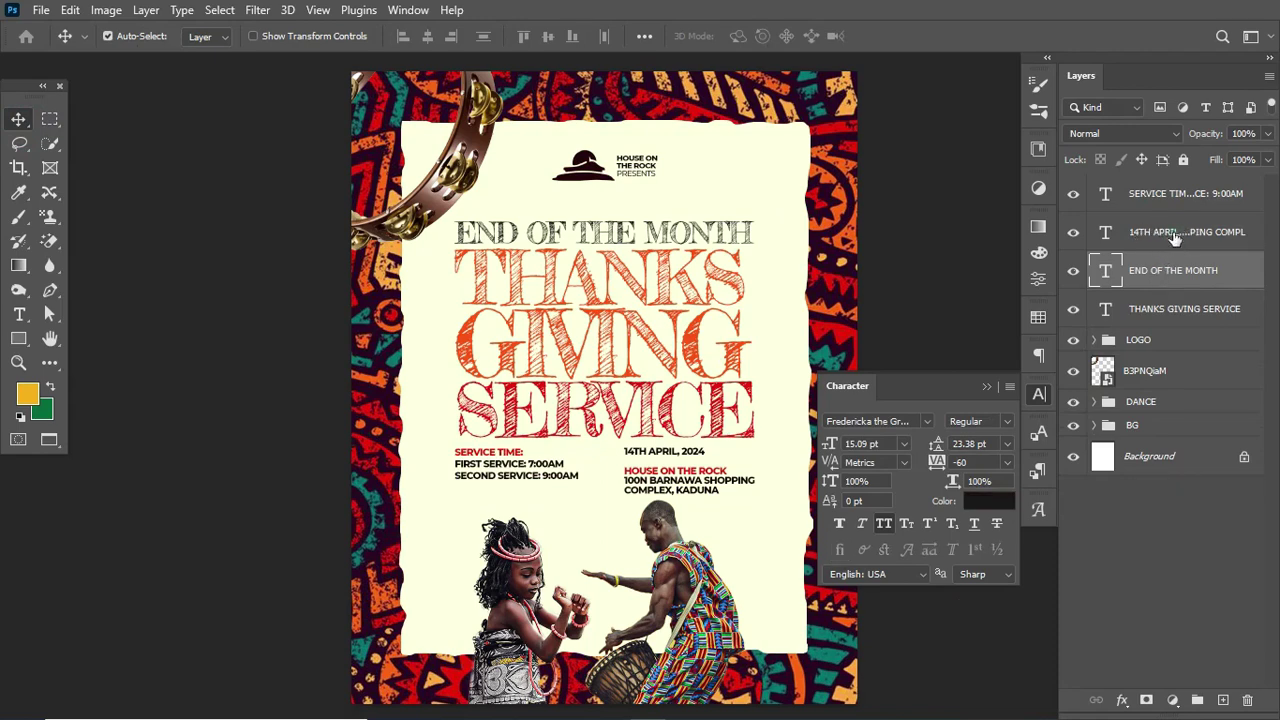
- Scale the service times and the date and venue text down slightly, and realign them to SERVICE's left and right edges just beneath it
click(1176, 234)
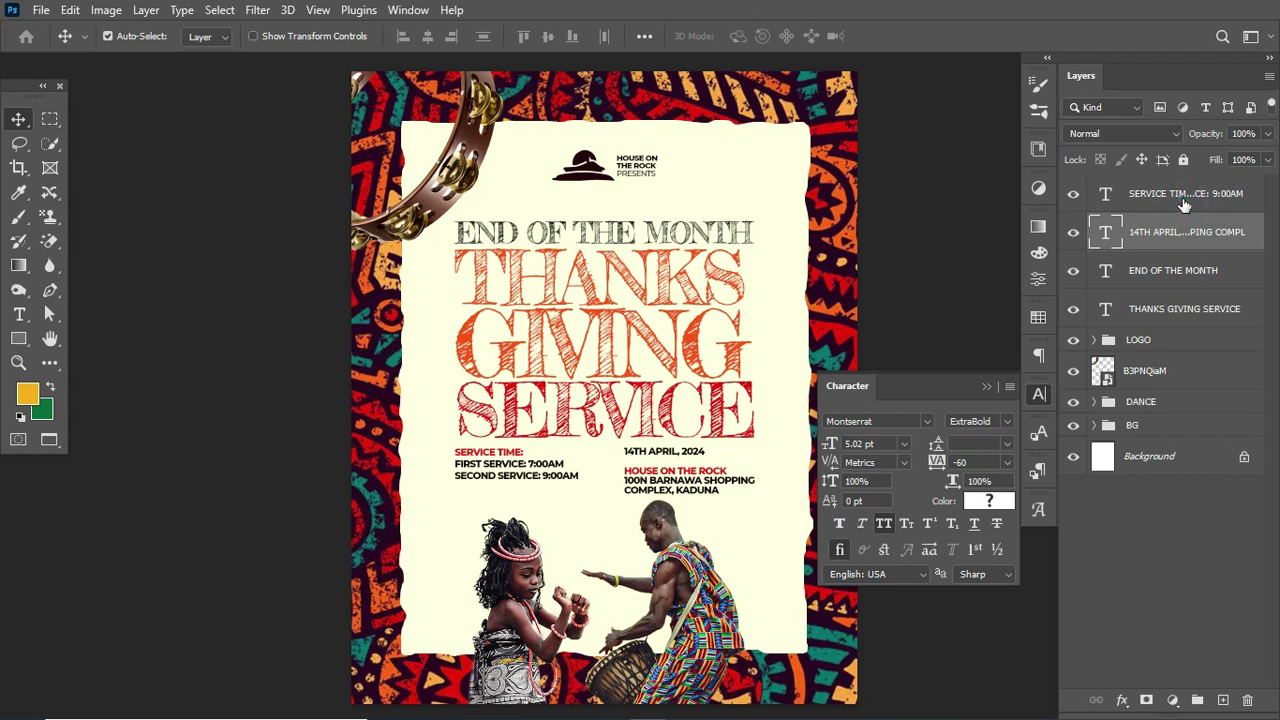
shift+click(1182, 196)
key(ctrl+t)
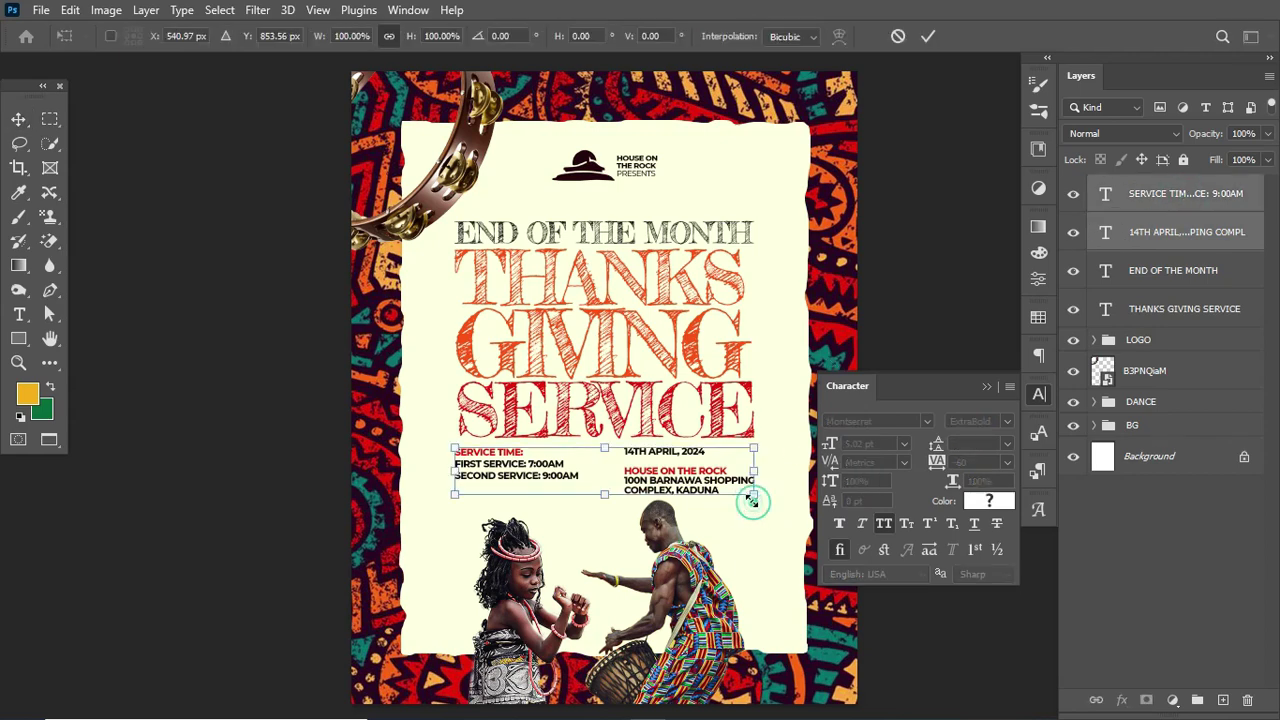
drag(753, 494, 749, 502)
key(Return)
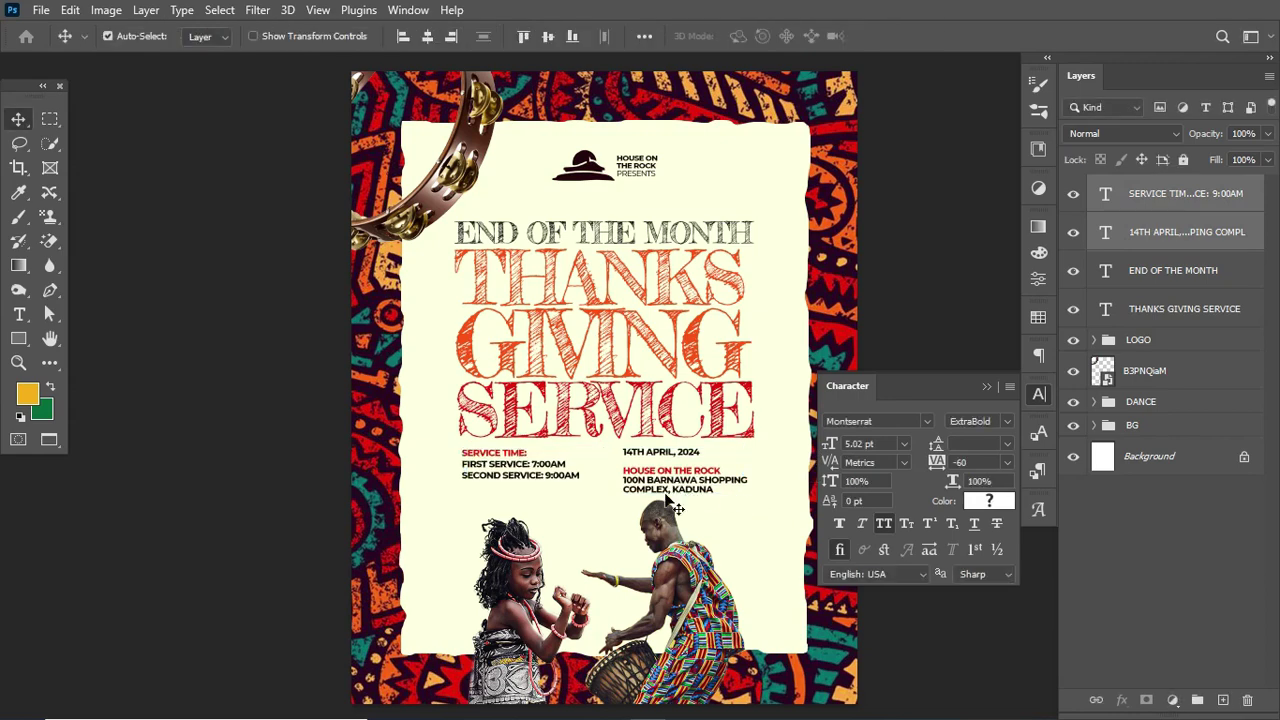
click(598, 489)
drag(524, 483, 517, 480)
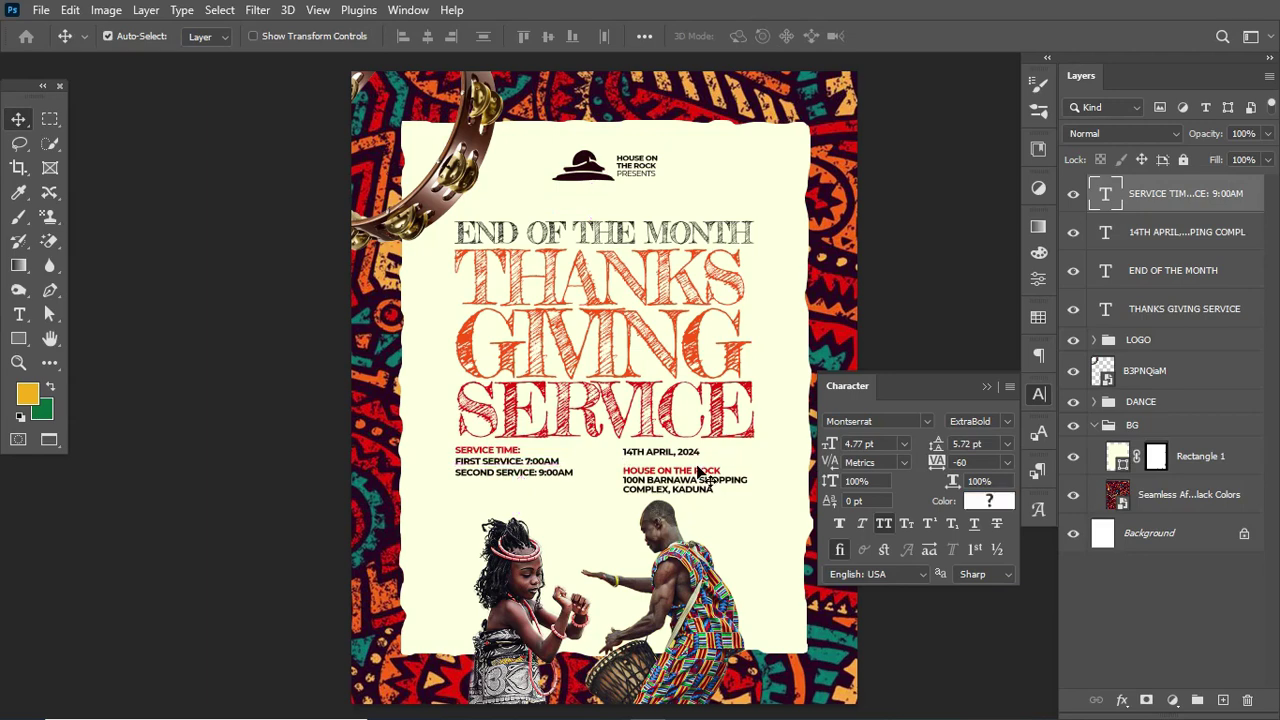
drag(695, 479, 705, 475)
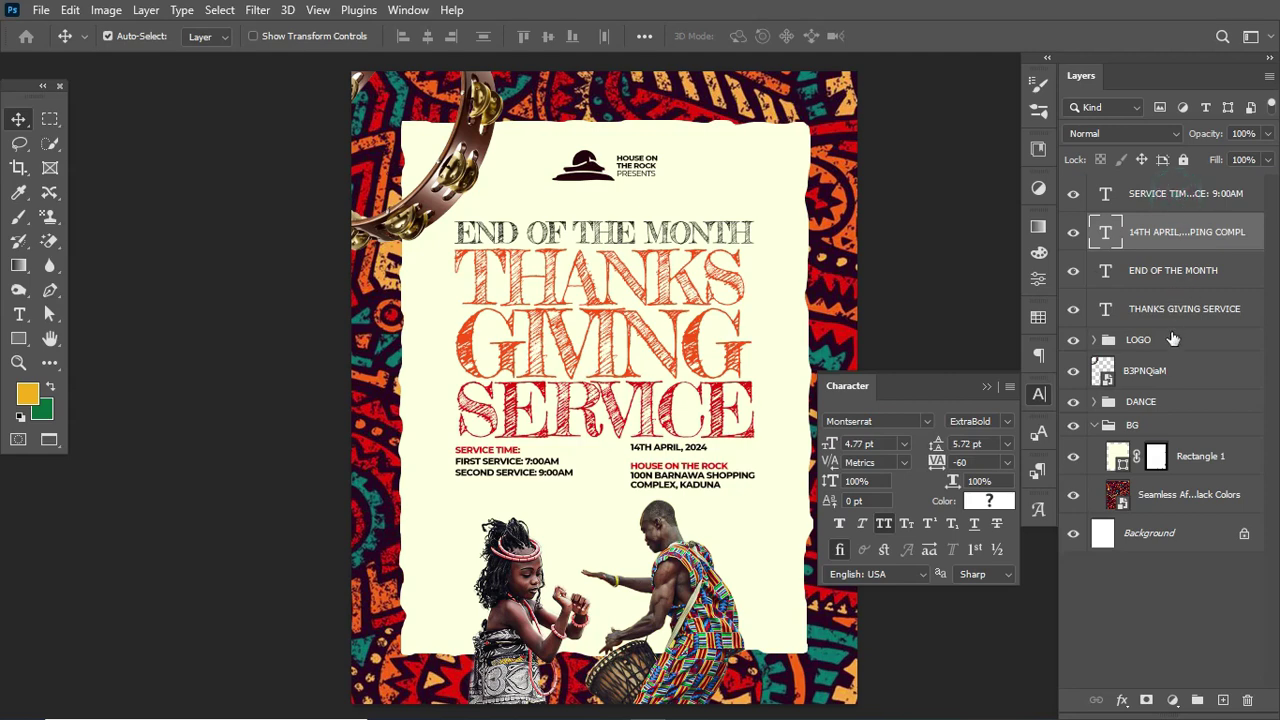
- Group the service times, date and venue, END OF THE MONTH and THANKS GIVING SERVICE layers, and name the group TEXT
click(1178, 198)
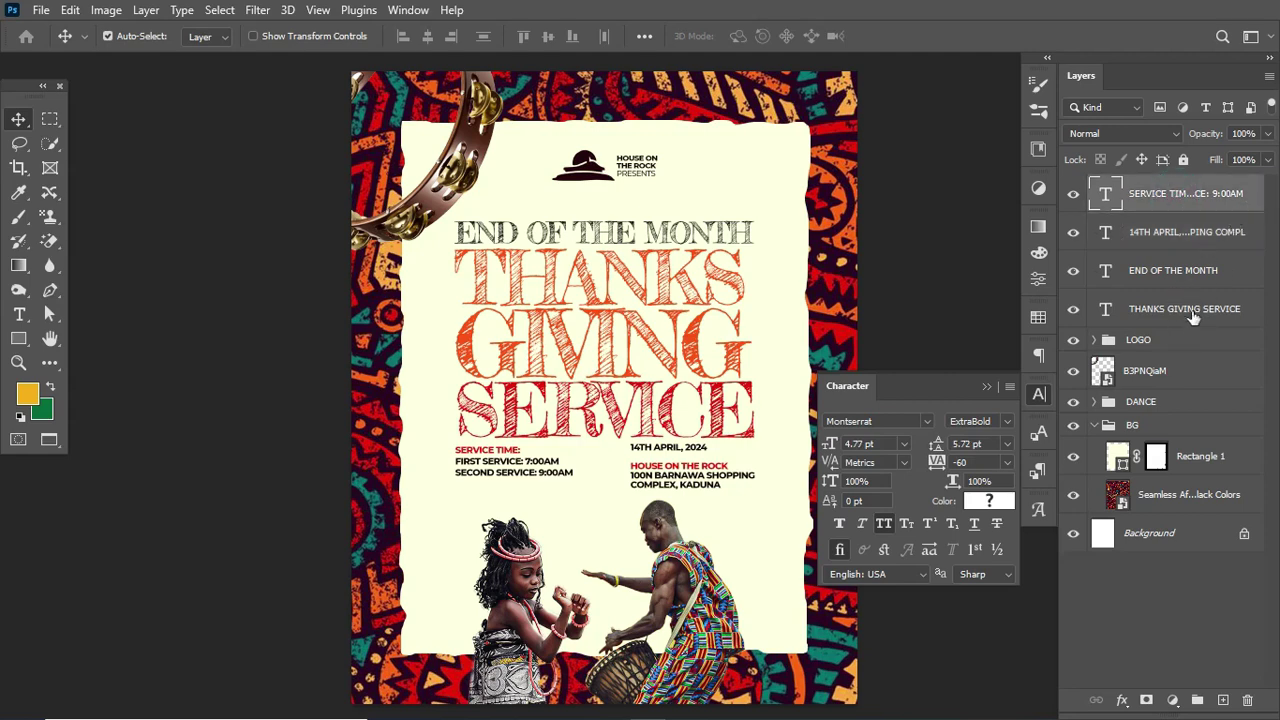
shift+click(1192, 309)
key(ctrl+g)
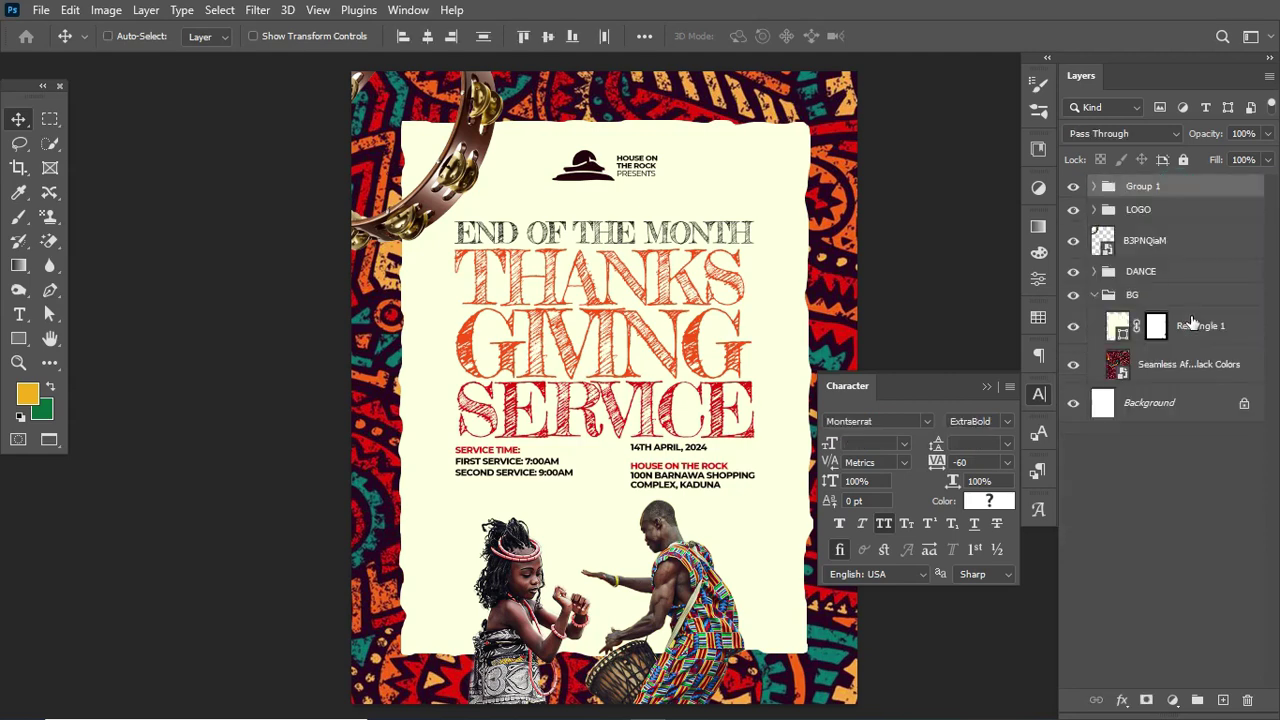
double_click(1143, 187)
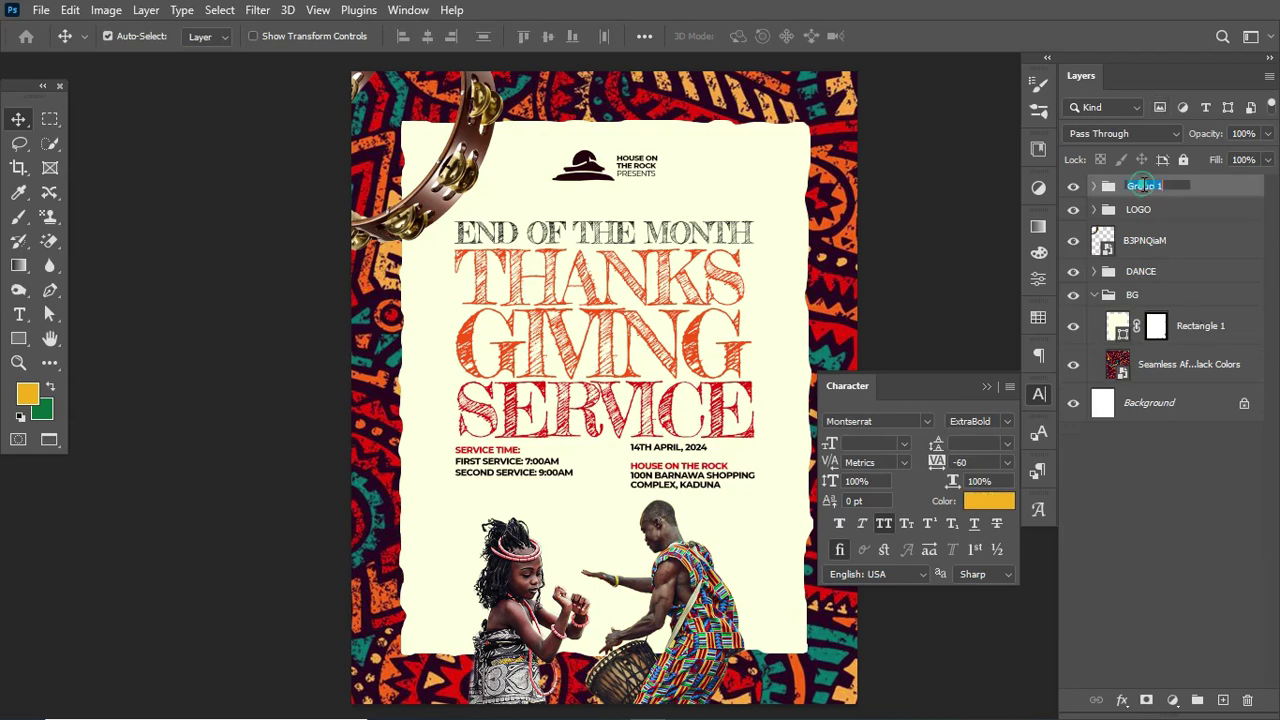
text(TEXT)
key(Return)
- Skew the TEXT group vertically by about -13 degrees so its lines rise toward the right
key(ctrl+t)
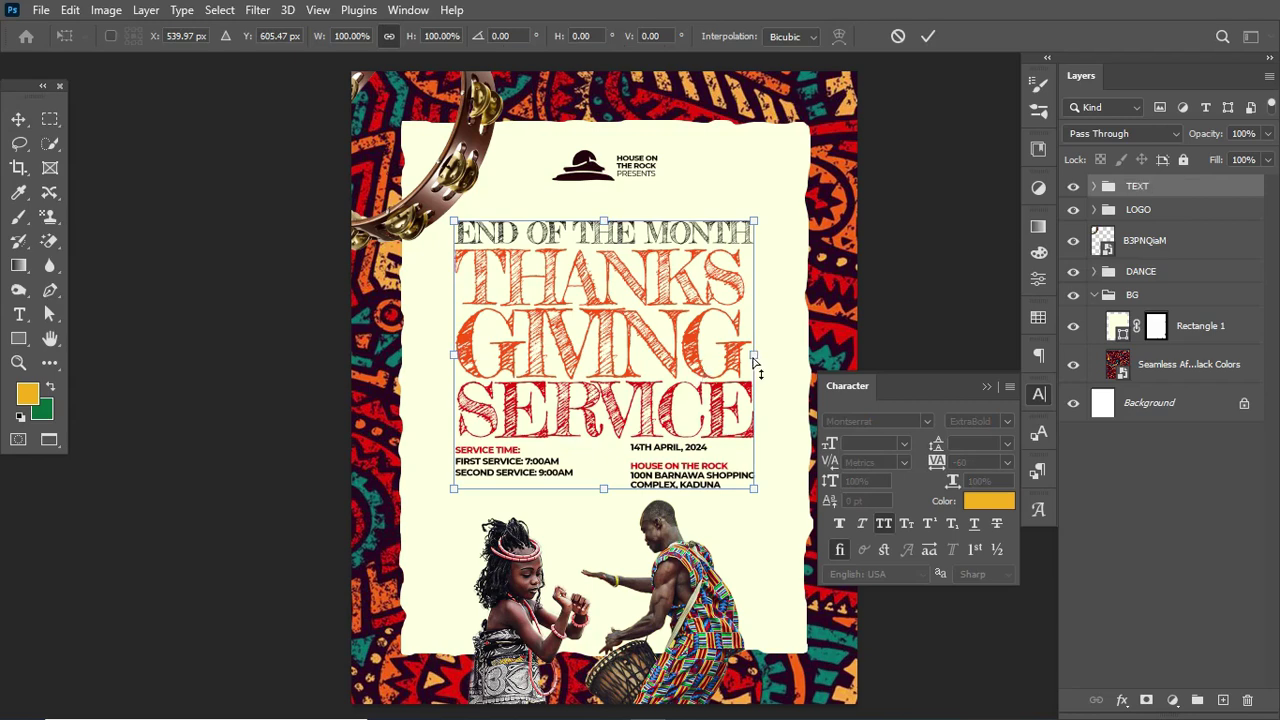
mouse_move(755, 362)
mouse_down()
mouse_move(737, 285)
mouse_move(738, 372)
mouse_move(753, 236)
mouse_move(746, 337)
mouse_move(757, 360)
mouse_up()
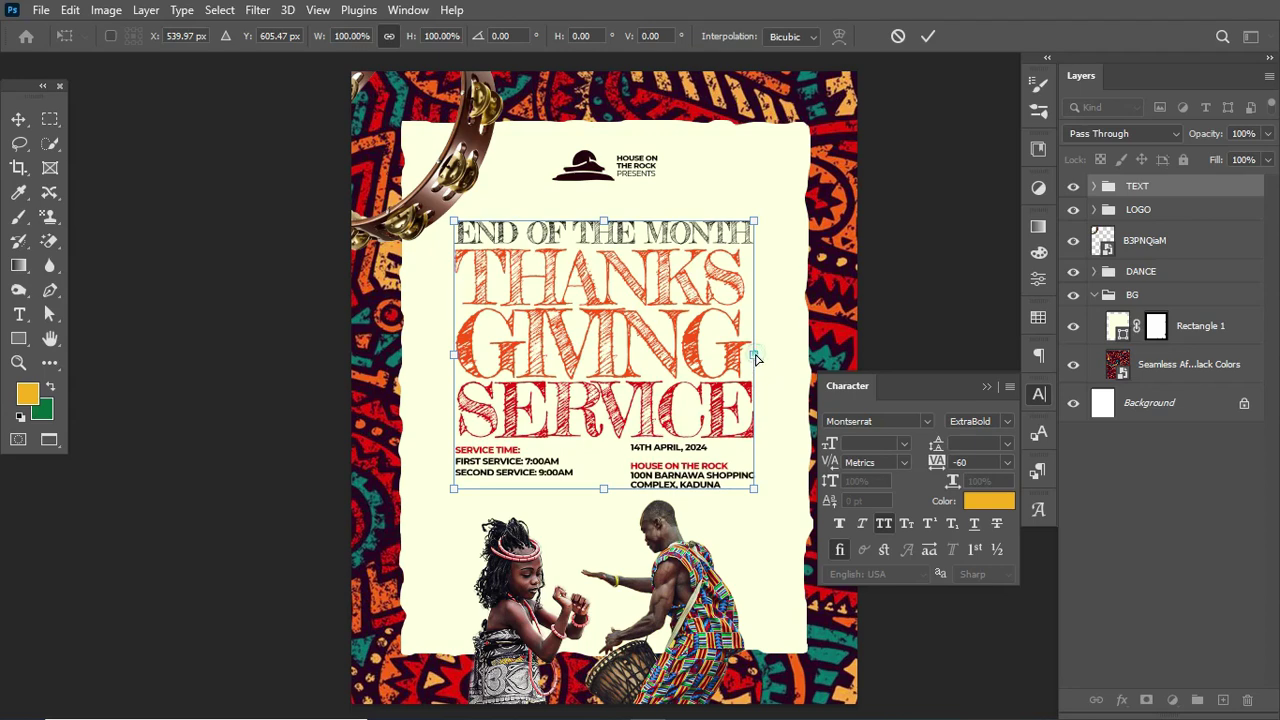
drag(757, 358, 755, 288)
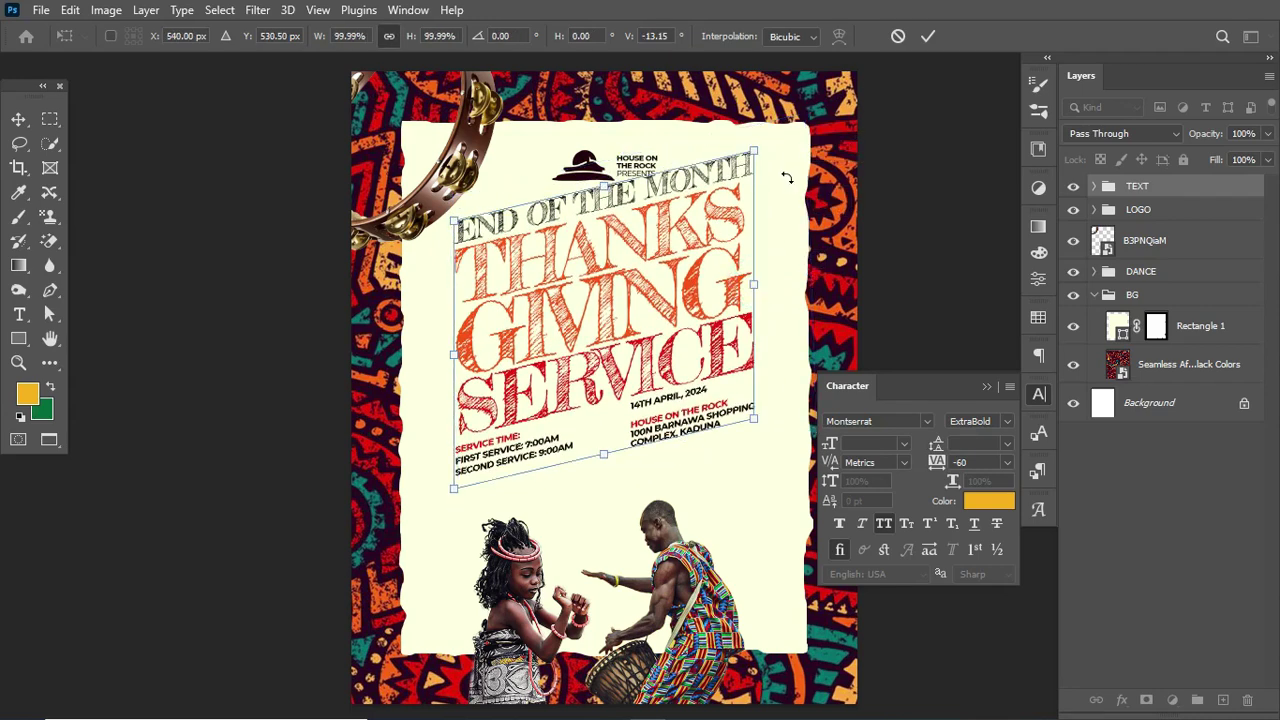
click(928, 36)
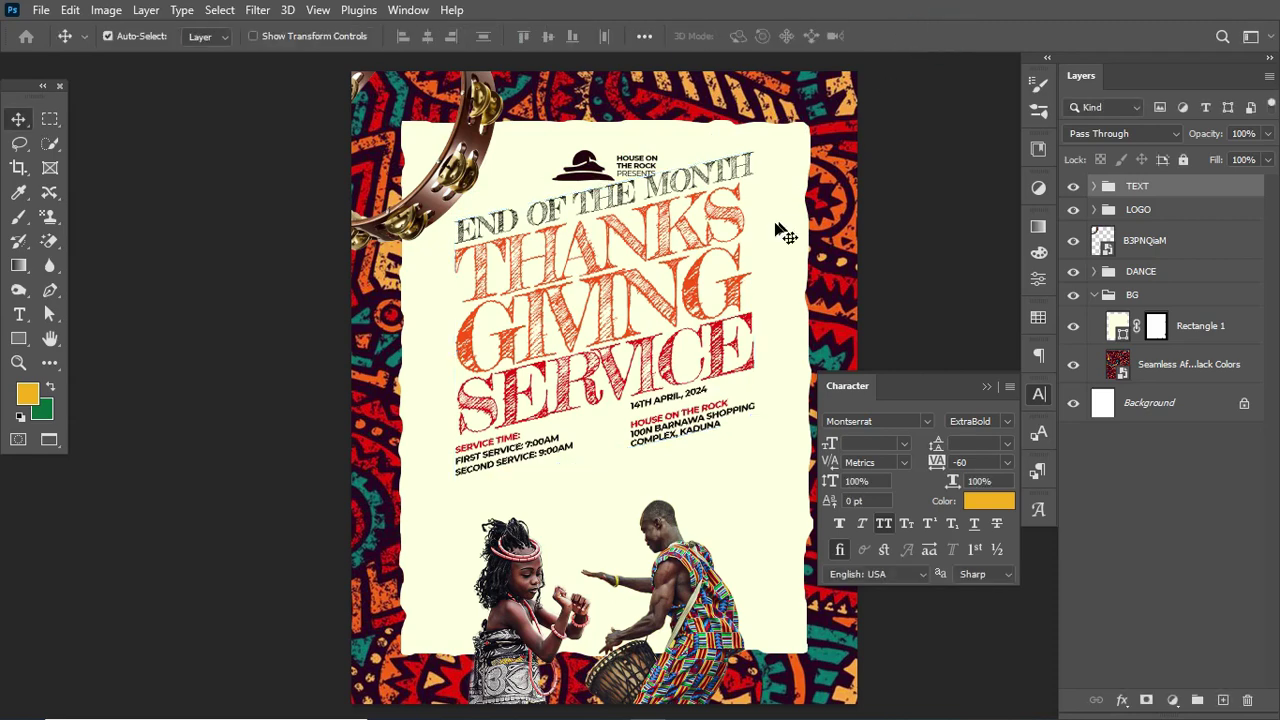
- Move the skewed TEXT group down clear of the logo and enlarge it to about 102%
key(ctrl+t)
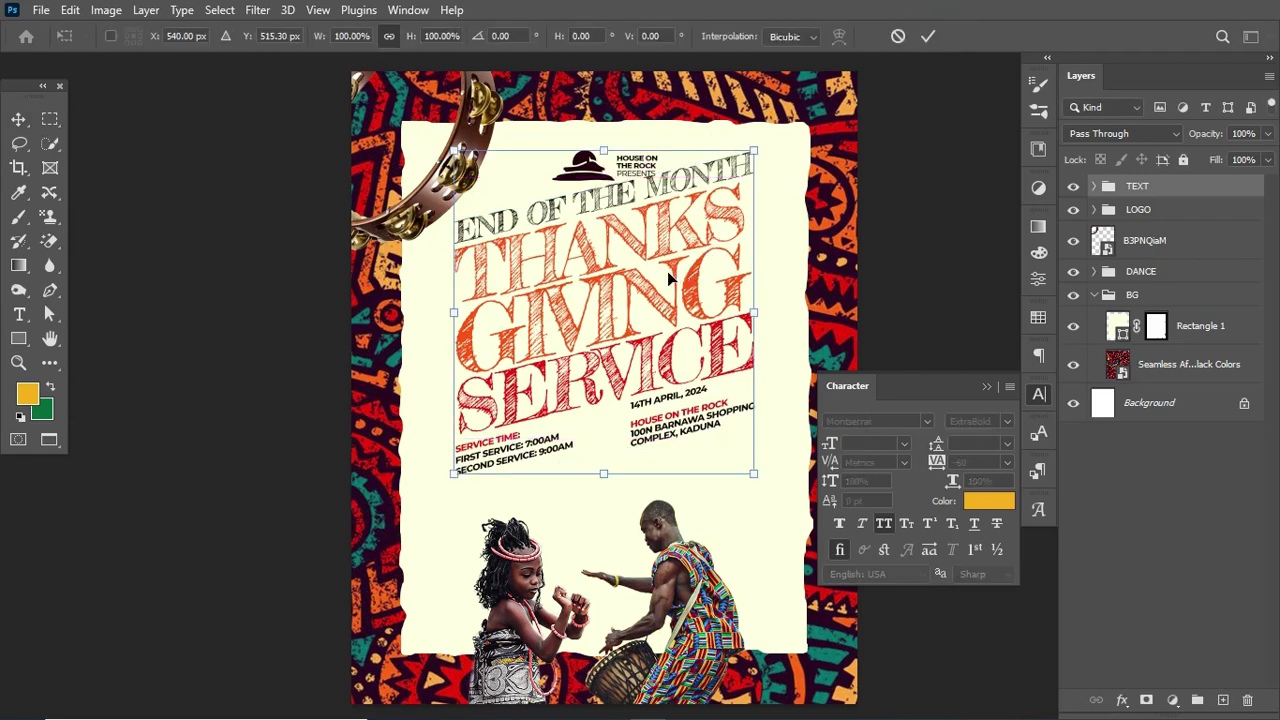
drag(667, 271, 667, 304)
key(Return)
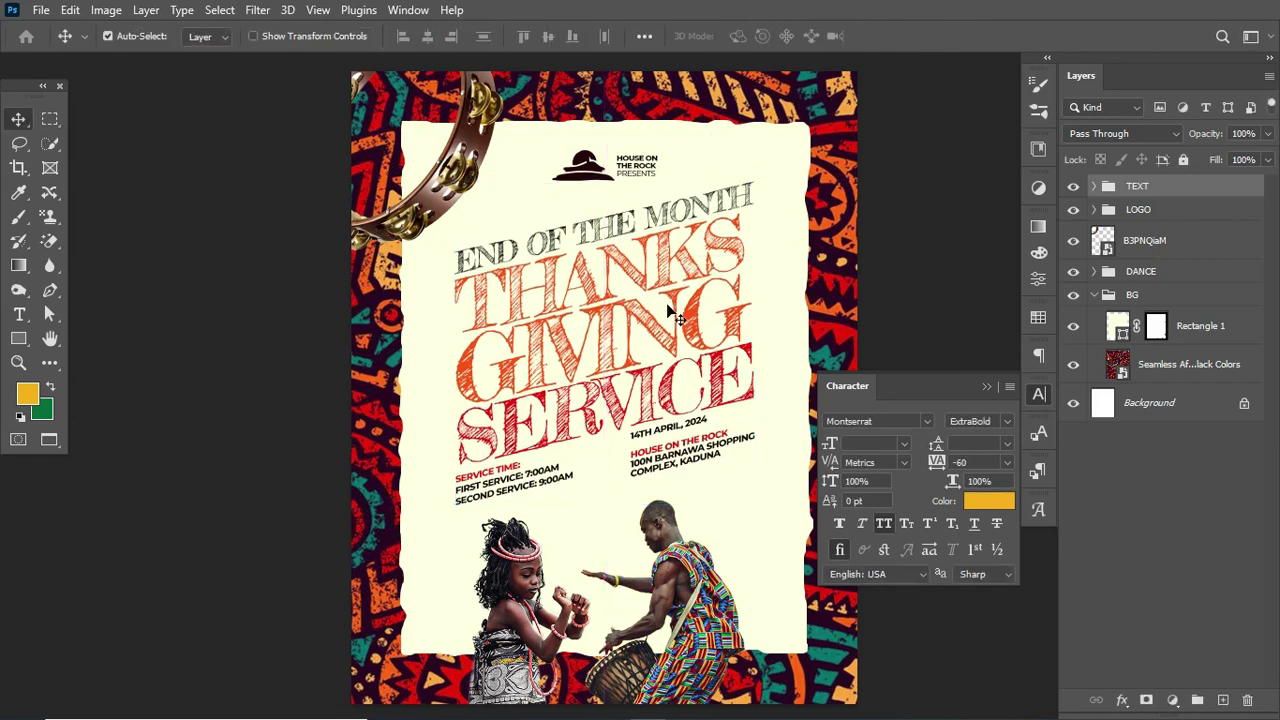
key(shift+Down)
key(shift+Down)
key(shift+Down)
key(ctrl+t)
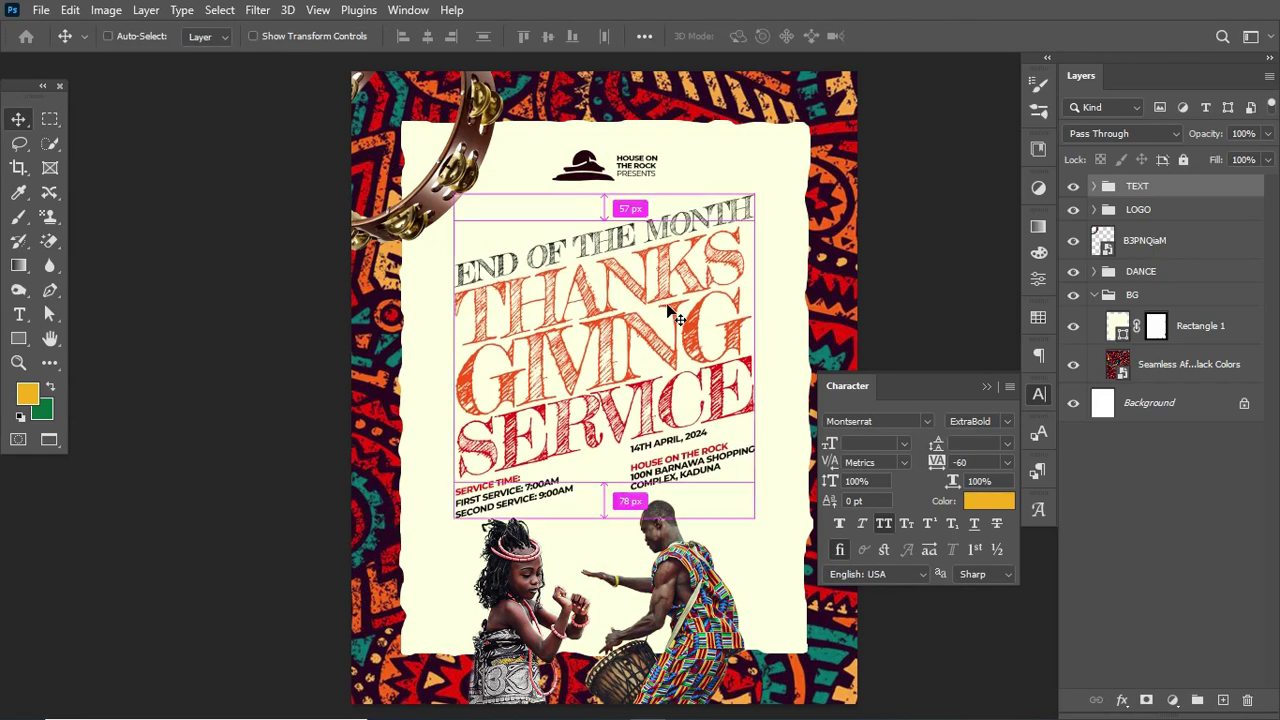
mouse_move(760, 524)
mouse_down()
mouse_move(737, 524)
mouse_move(750, 529)
mouse_up()
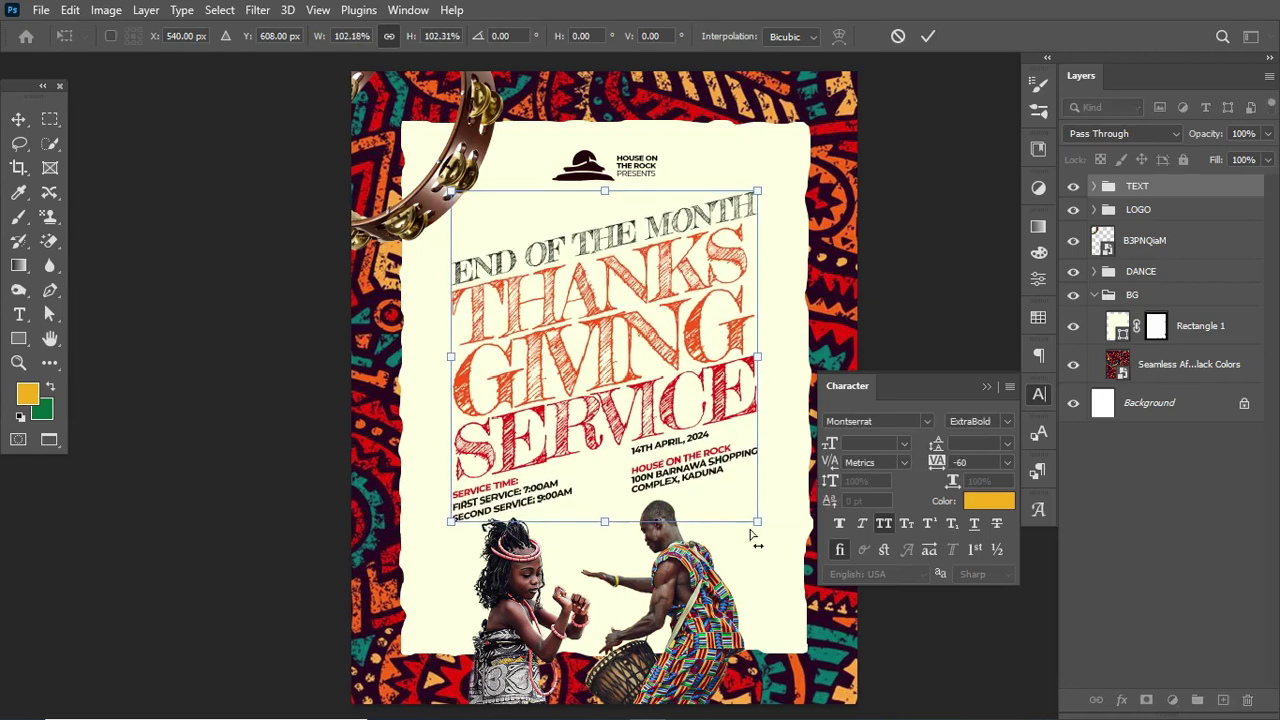
key(Return)
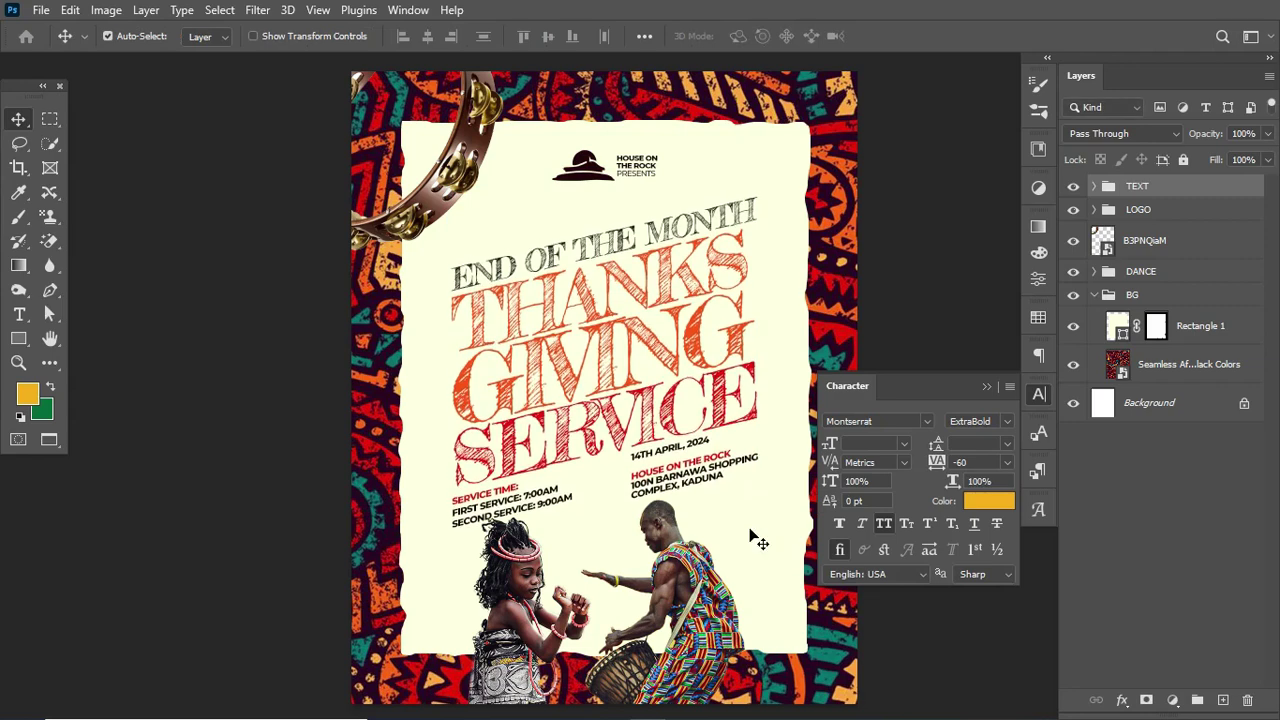
- Shift the girl down and to the left, and the drummer down and to the right, clear of the text above them
drag(520, 578, 502, 588)
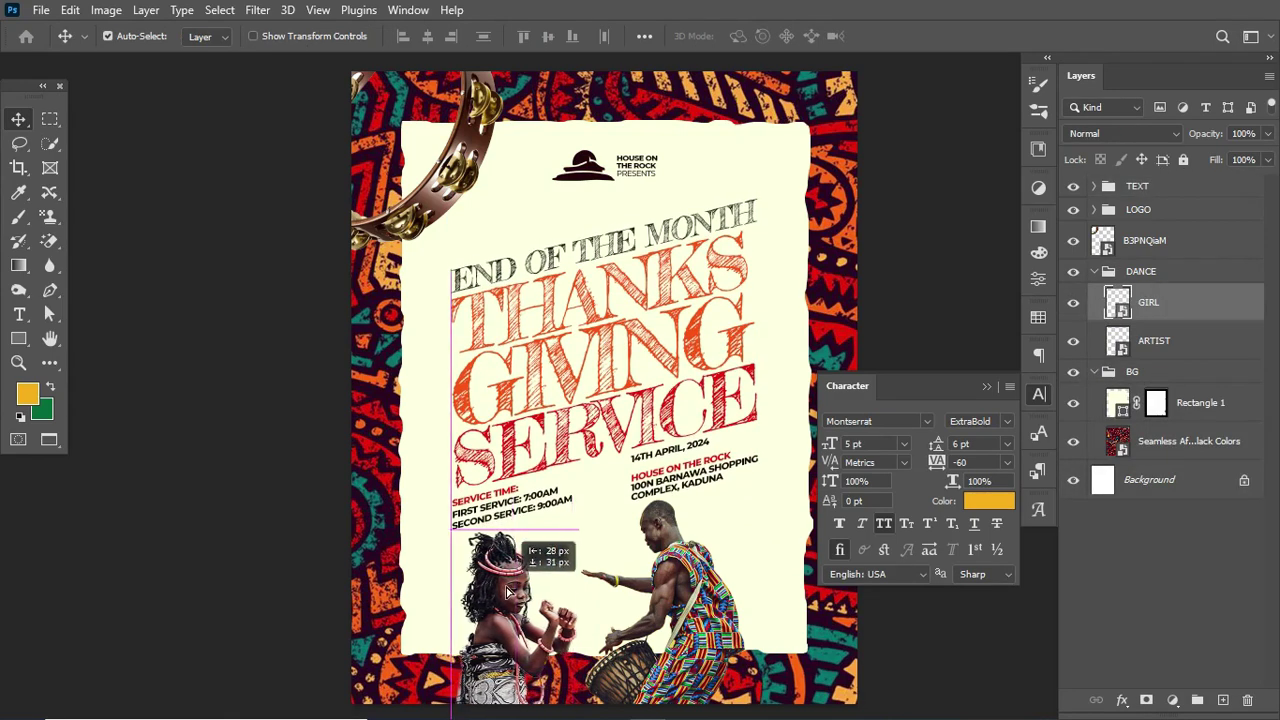
click(710, 585)
key(ctrl+t)
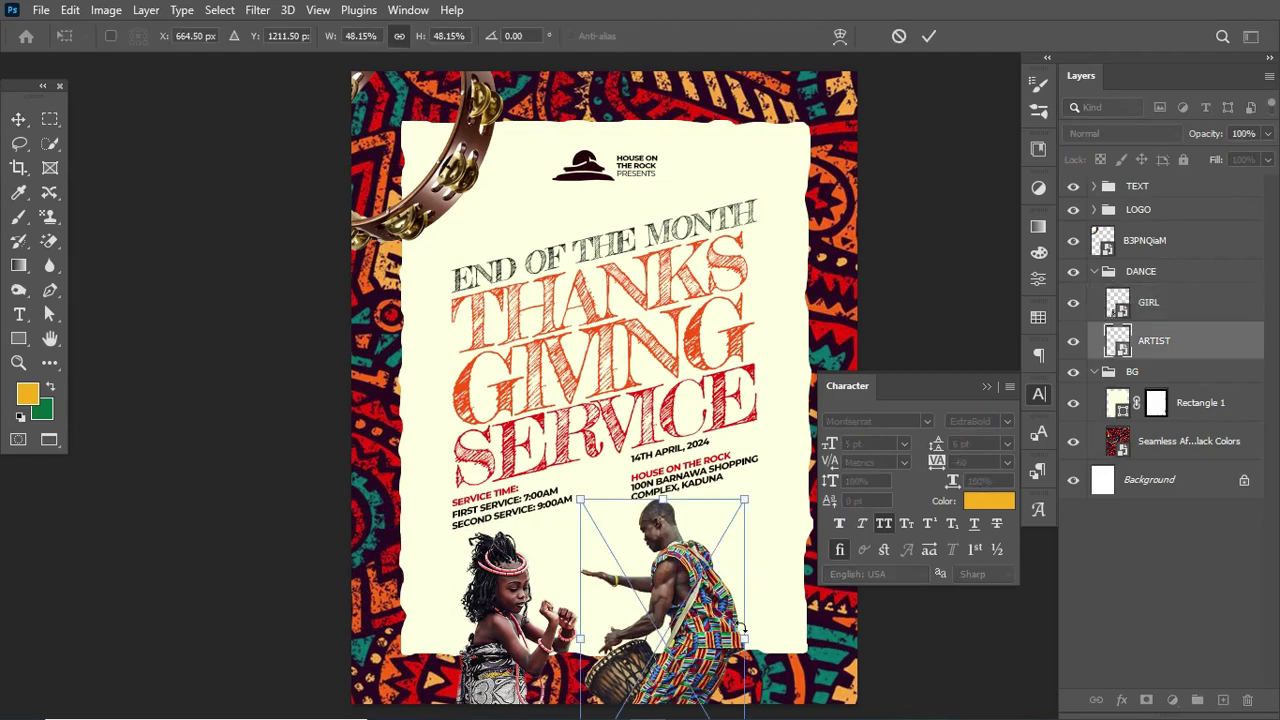
mouse_move(750, 642)
mouse_down()
mouse_move(762, 655)
mouse_move(727, 643)
mouse_move(732, 655)
mouse_up()
key(Return)
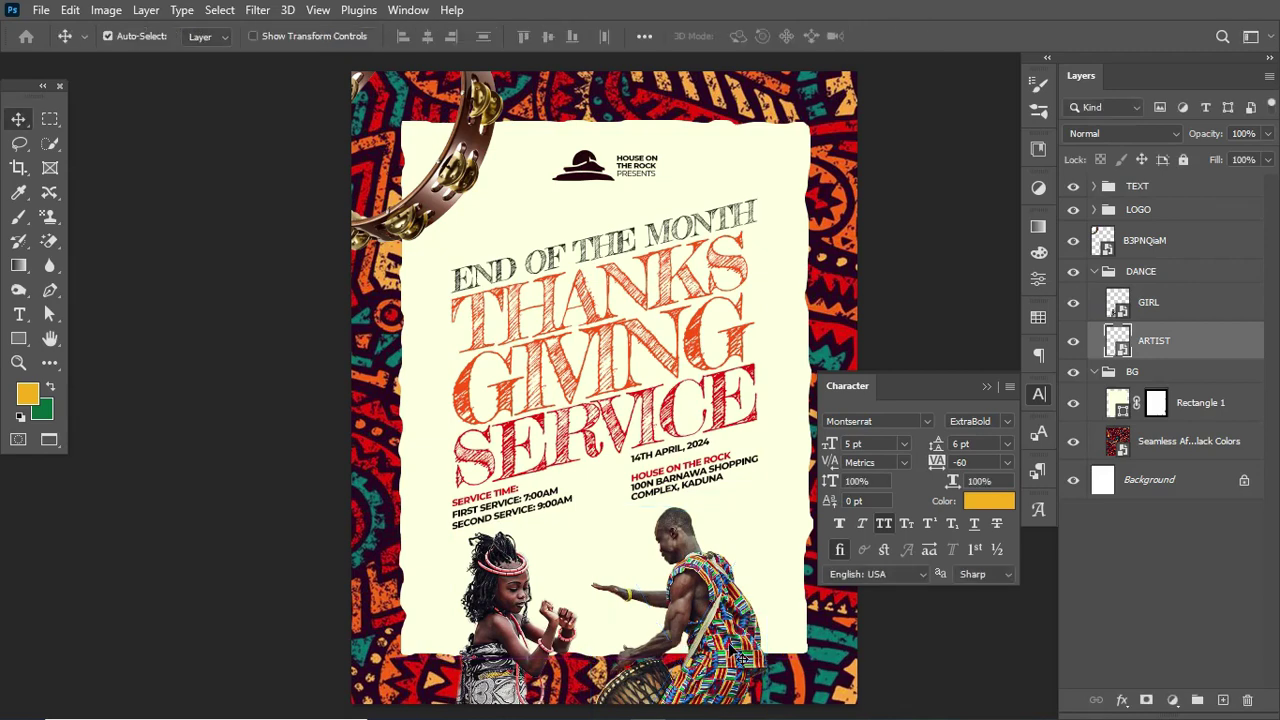
click(758, 512)
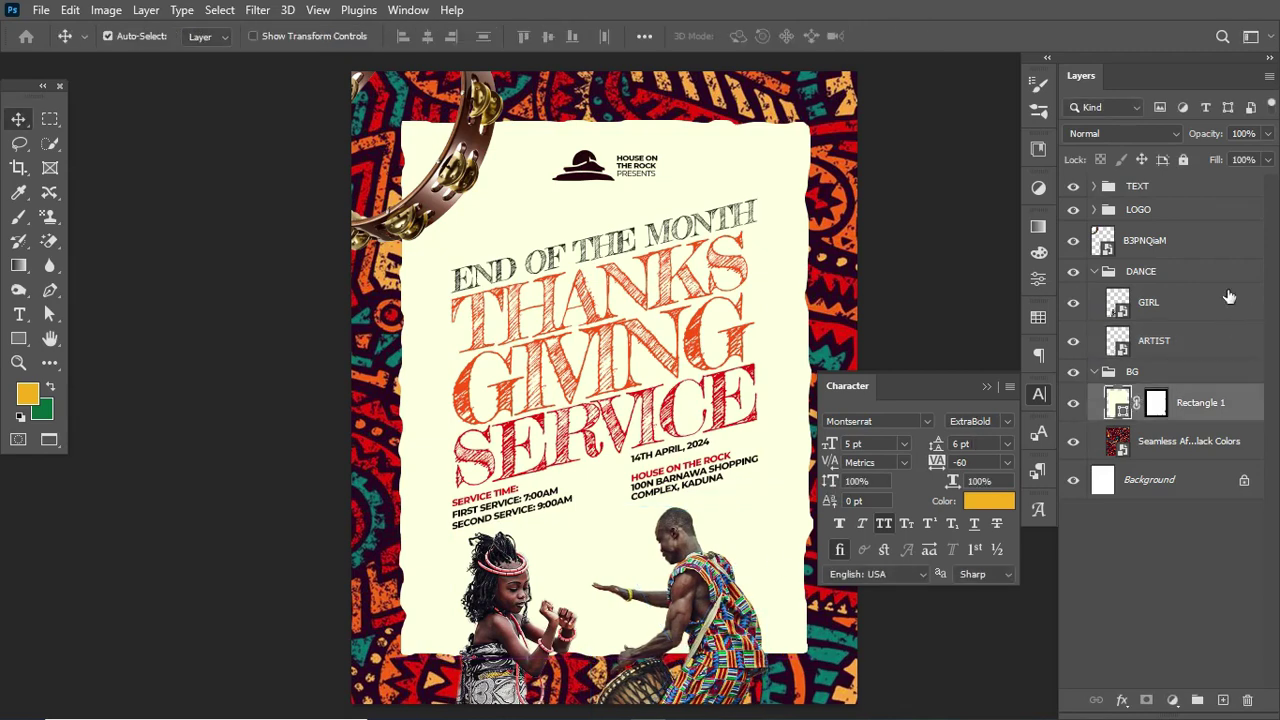
- Nudge the TEXT group slightly down, and collapse the DANCE and BG groups
click(1173, 186)
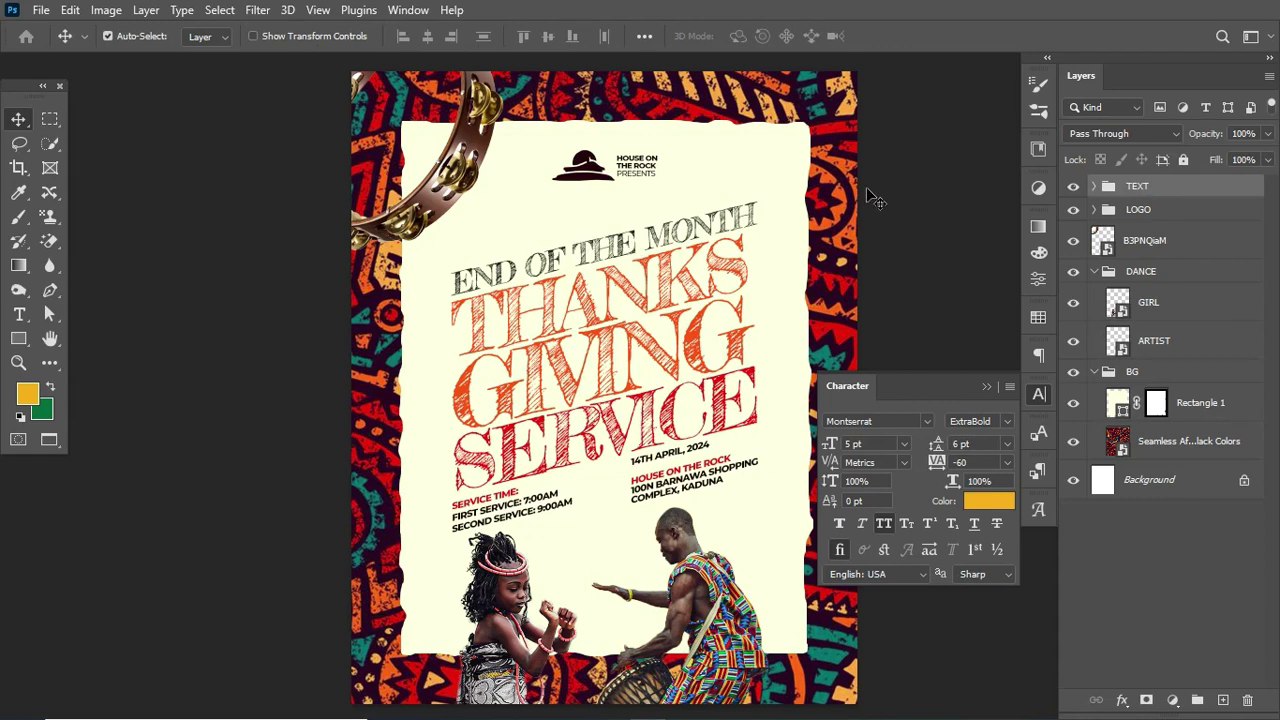
click(1094, 271)
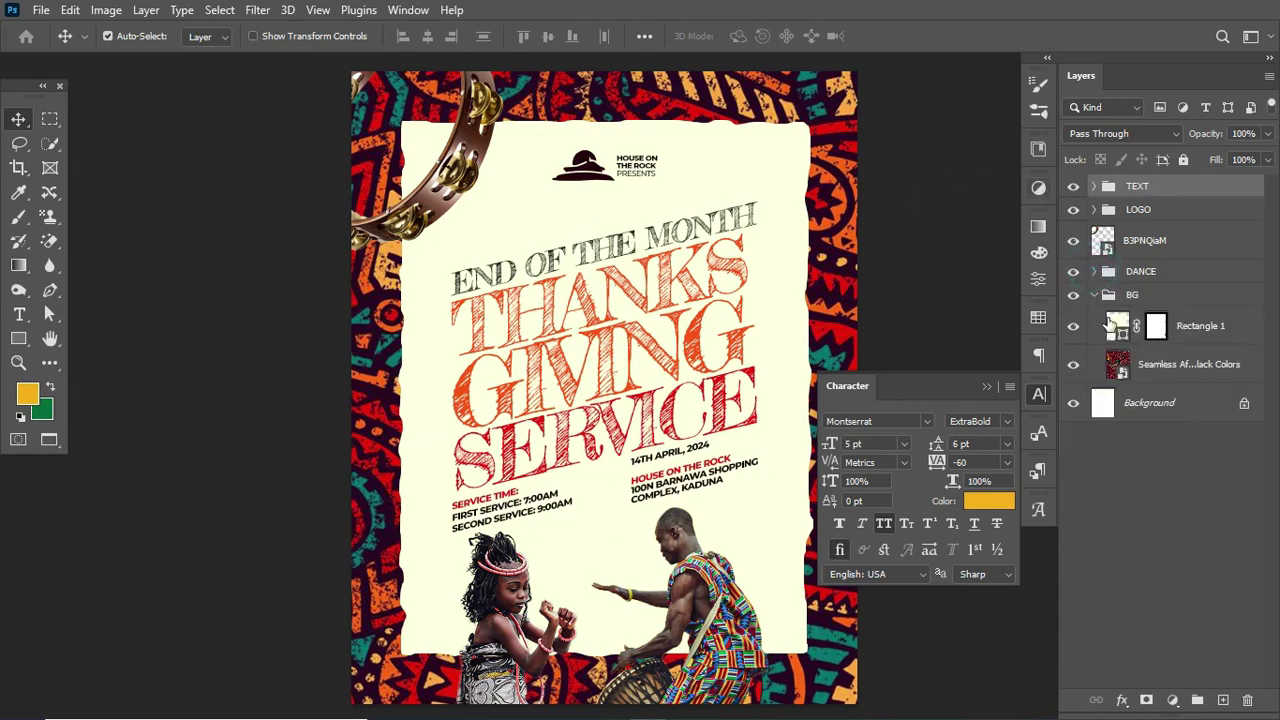
click(1094, 295)
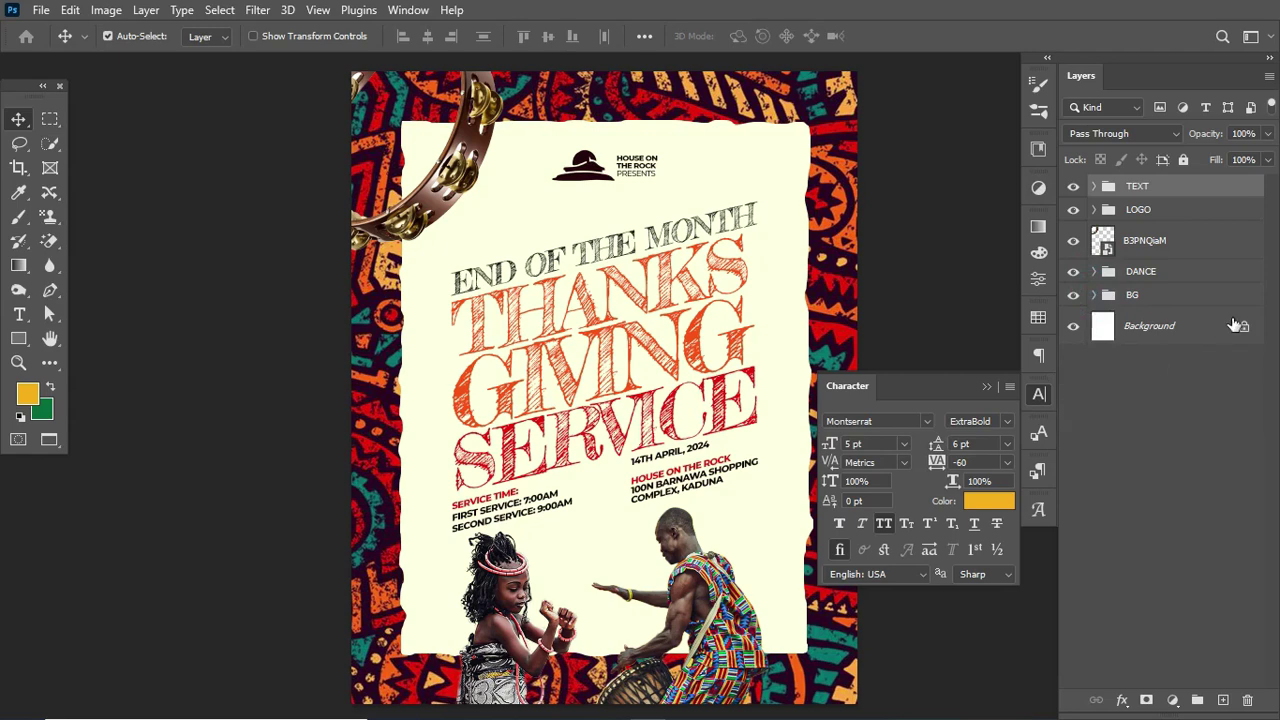
- Add a Color Lookup adjustment layer above all the groups and apply the 2Strip.look 3D LUT
click(1172, 699)
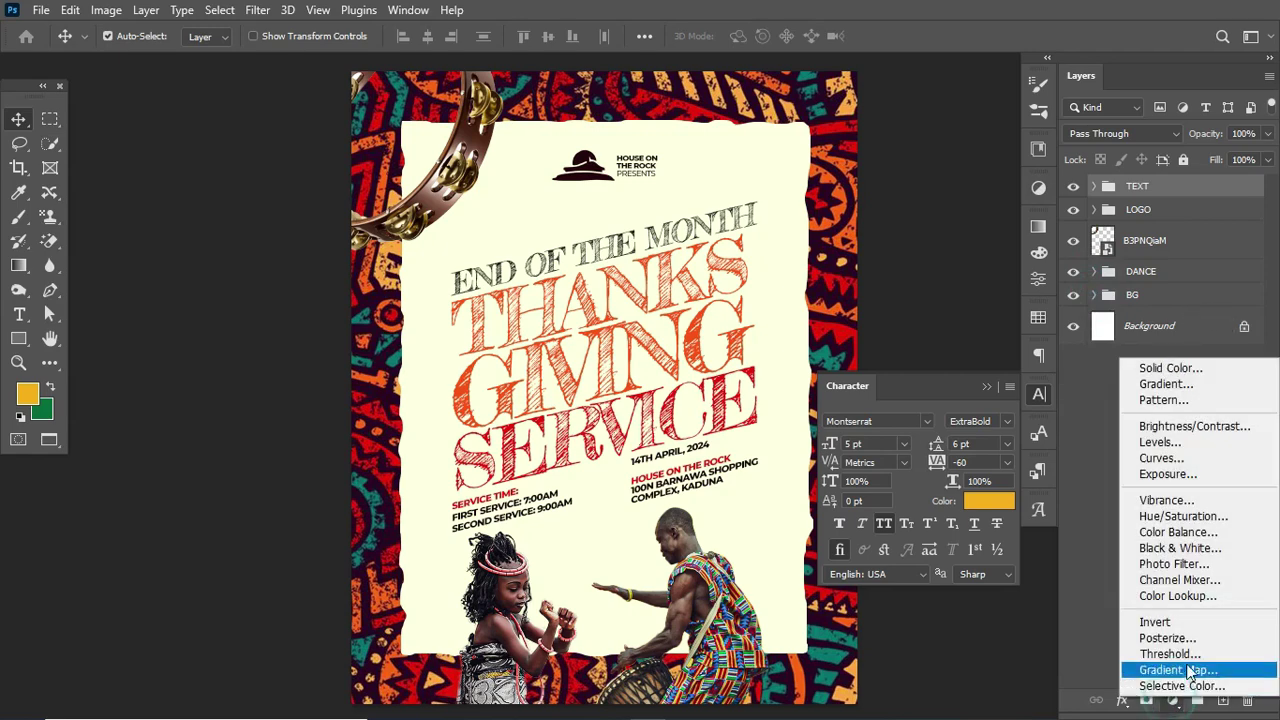
click(1180, 596)
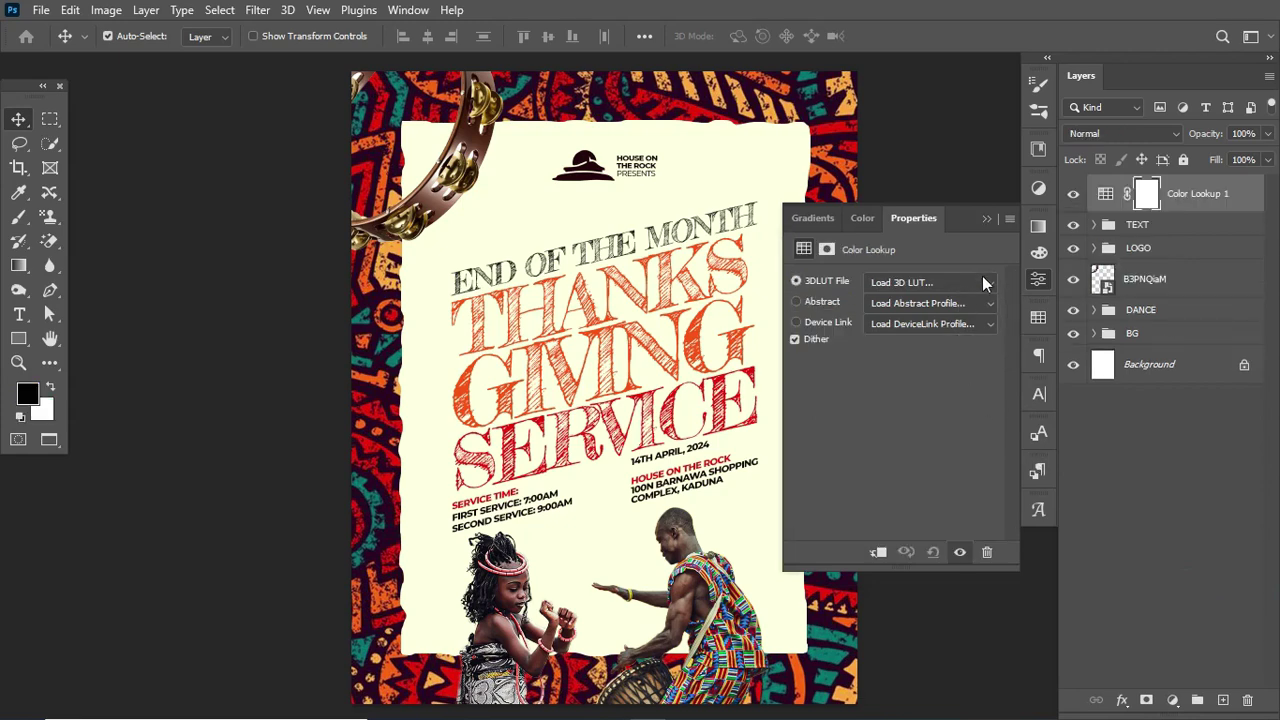
click(983, 284)
click(937, 57)
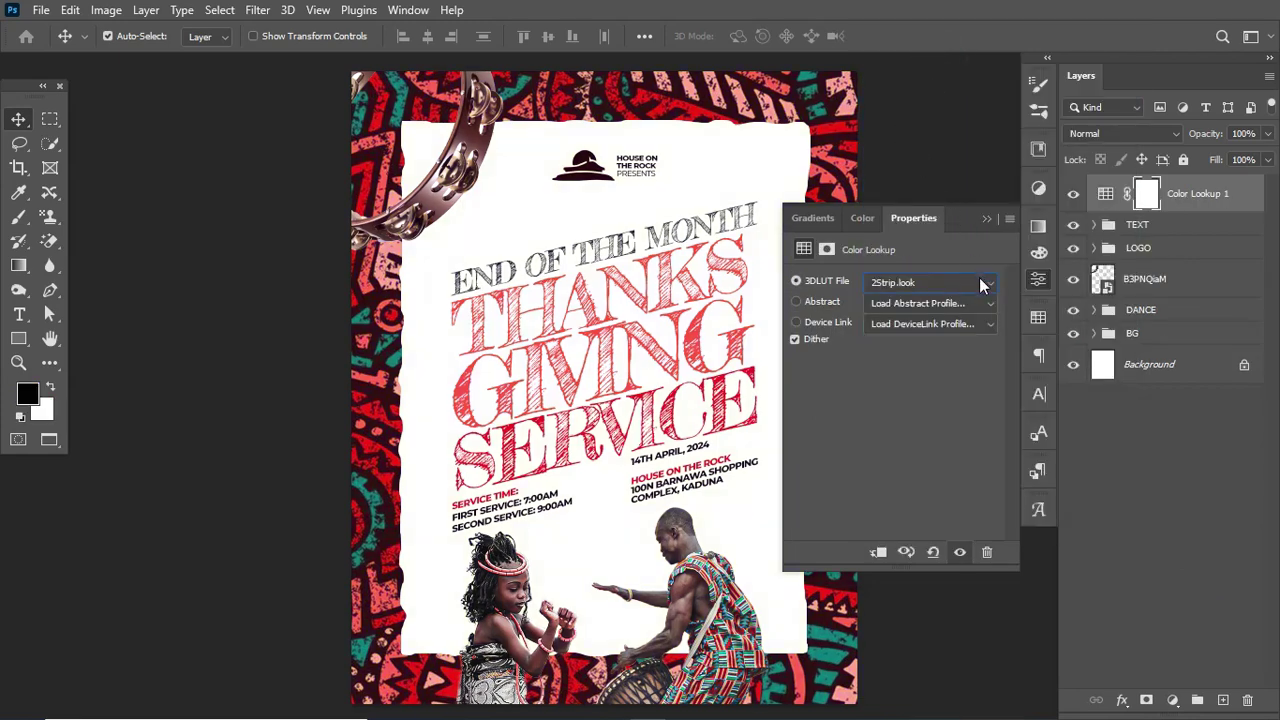
- Try the 3Strip.look, Crisp_Warm.look and EdgyAmber.3DL LUTs on the Color Lookup layer, and apply the LUT following EdgyAmber.3DL in the list
click(980, 285)
click(944, 80)
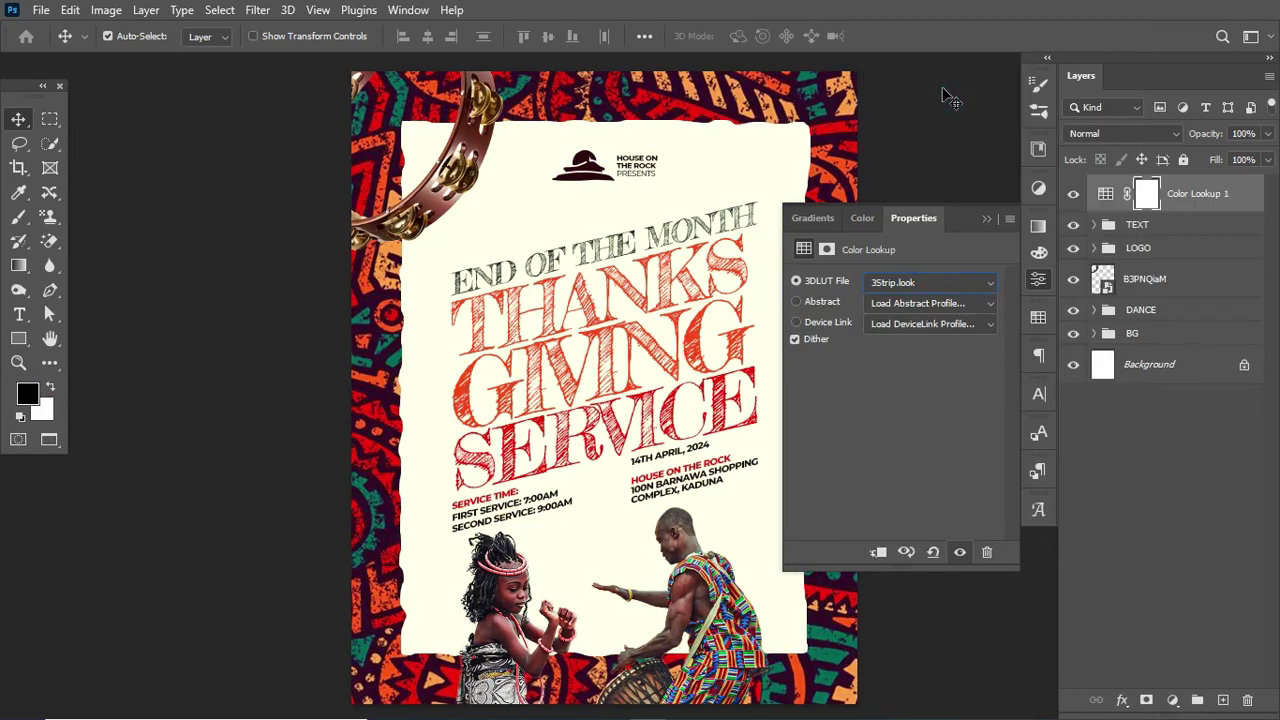
key(Down)
key(Down)
key(Down)
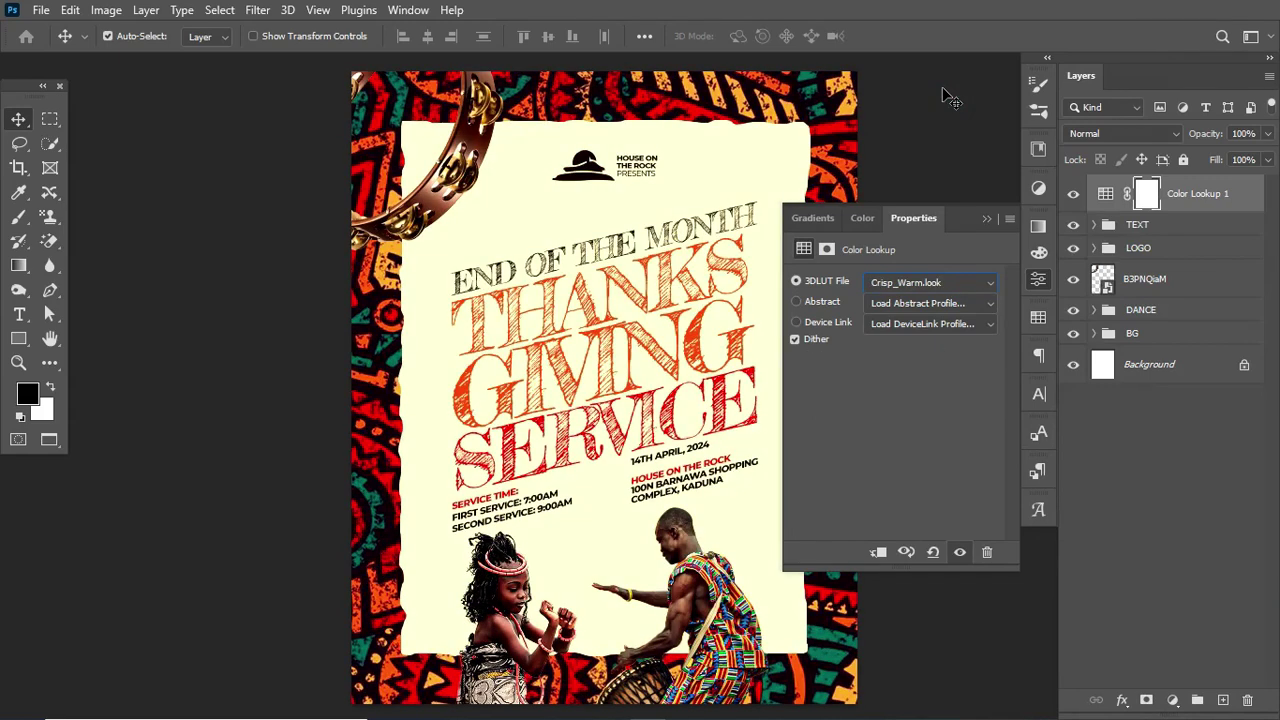
key(Down)
key(Down)
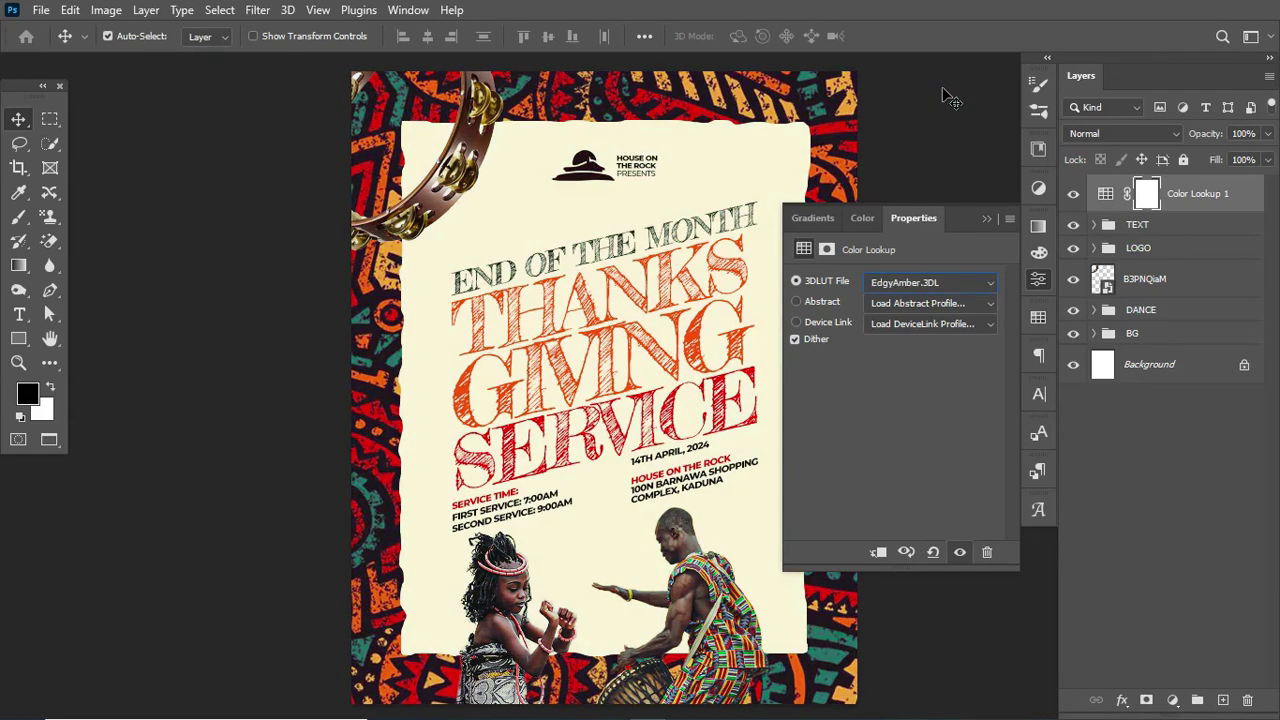
key(Down)
click(990, 218)
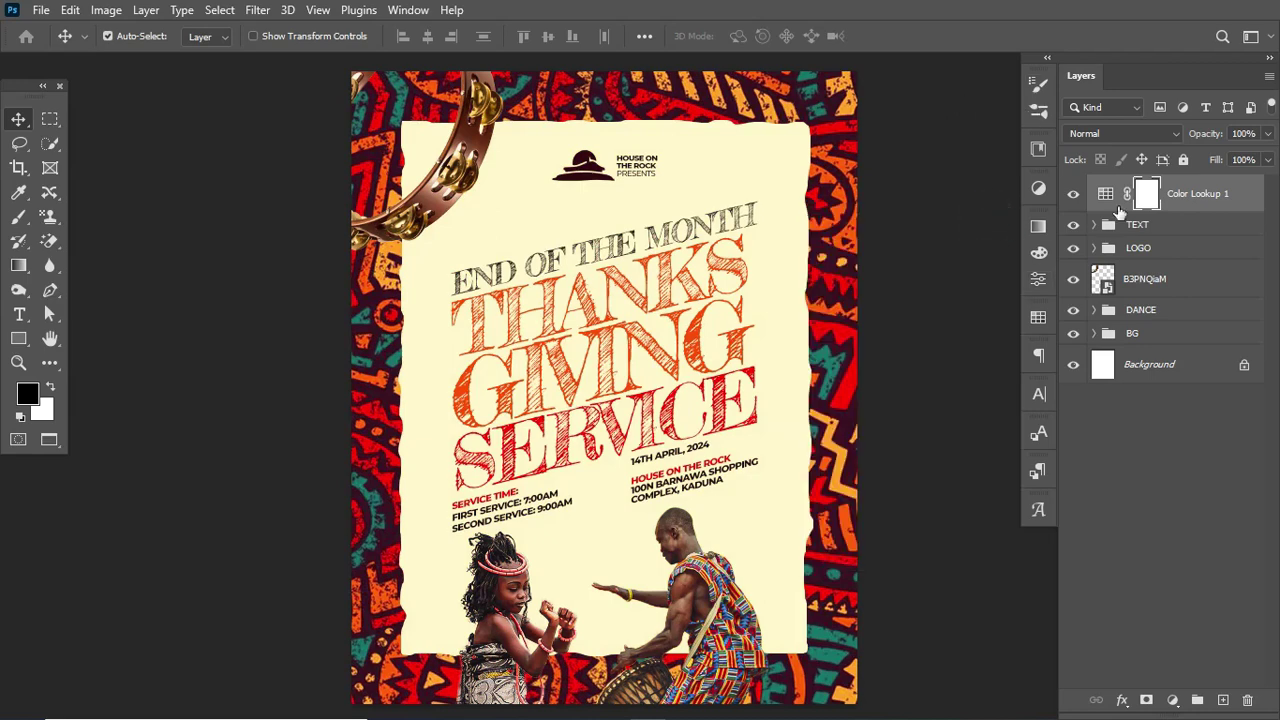
- Add a layer named NOISE above Rectangle 1 in the BG group, in Soft Light mode and filled with 50% gray
click(1234, 200)
click(1095, 334)
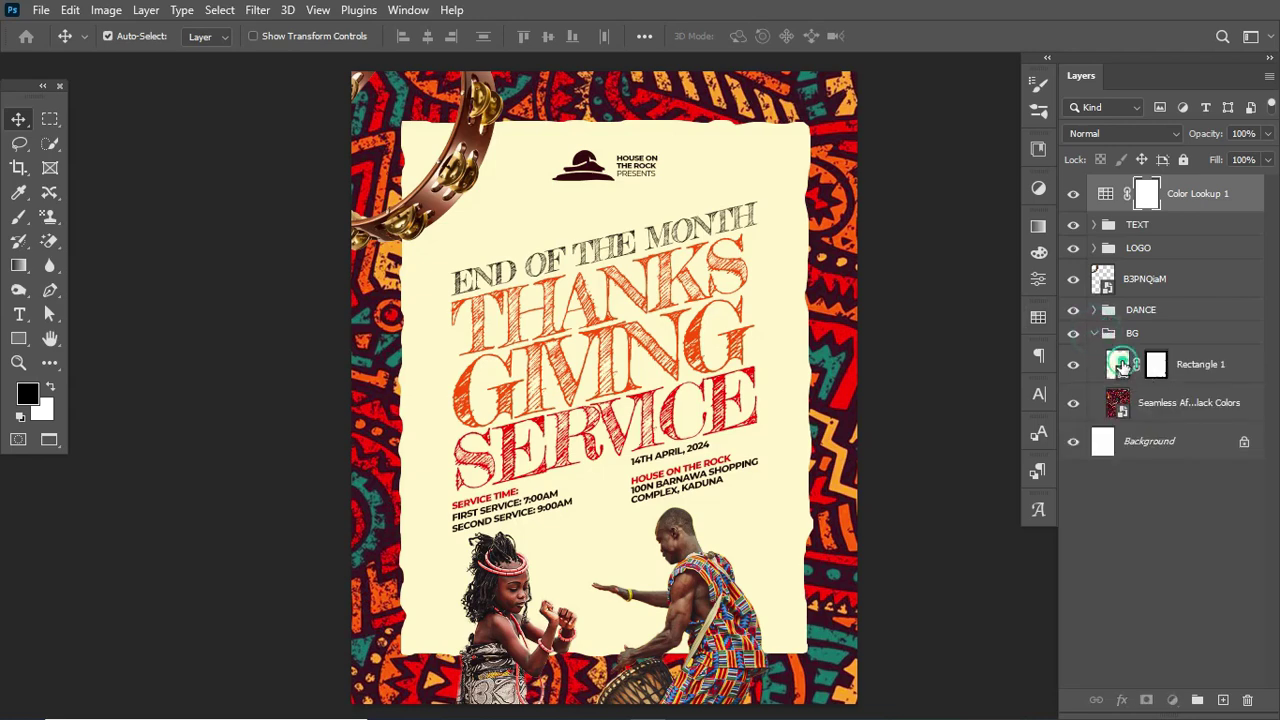
click(1125, 372)
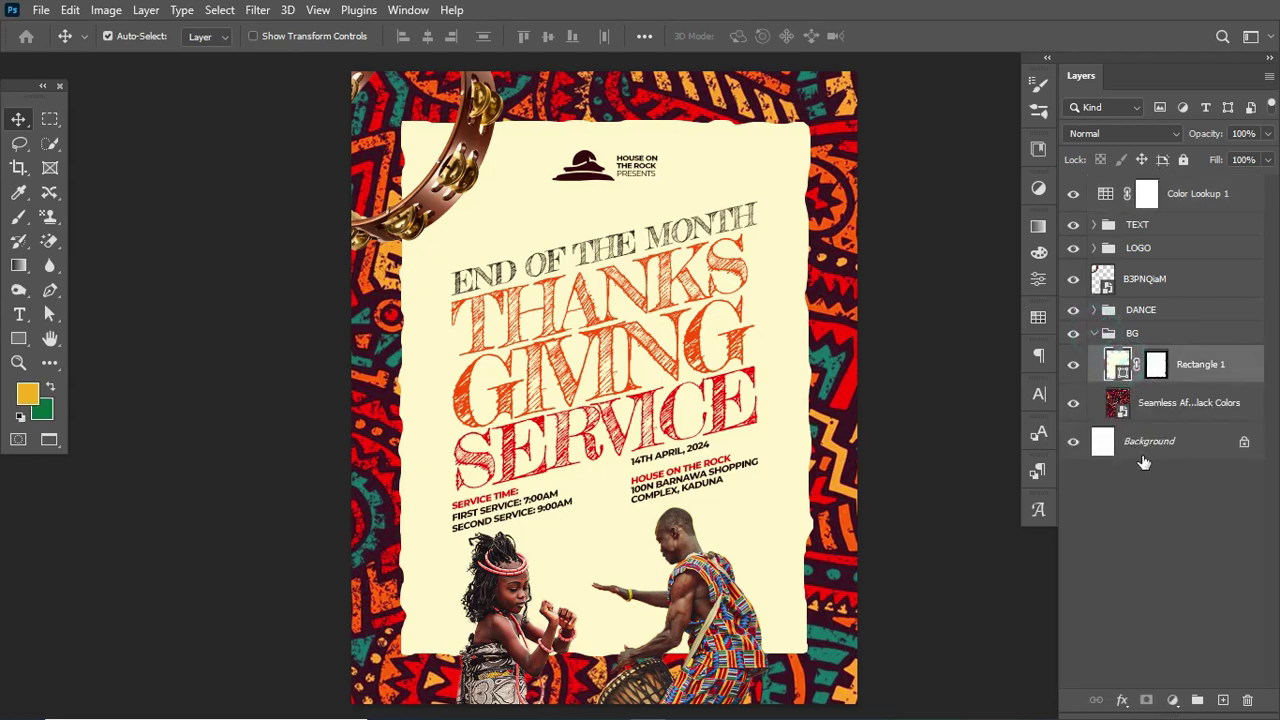
key(ctrl+shift+n)
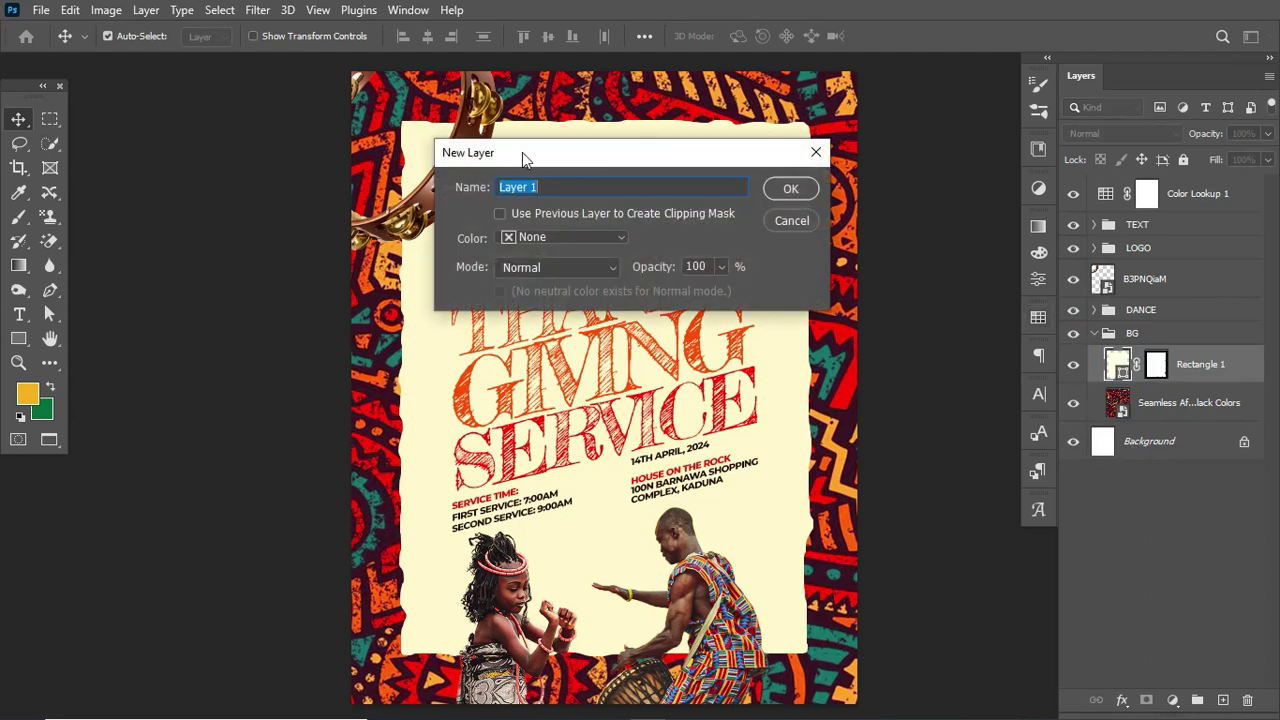
text(NOISE)
click(555, 269)
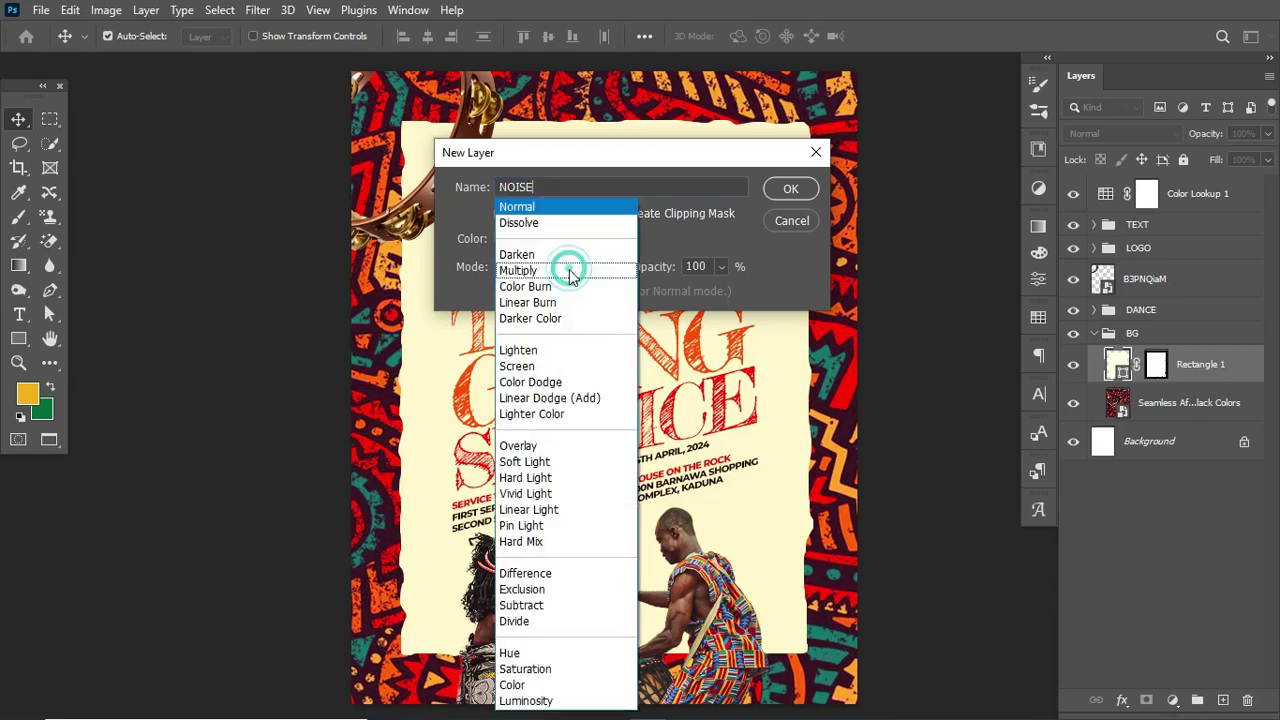
click(535, 457)
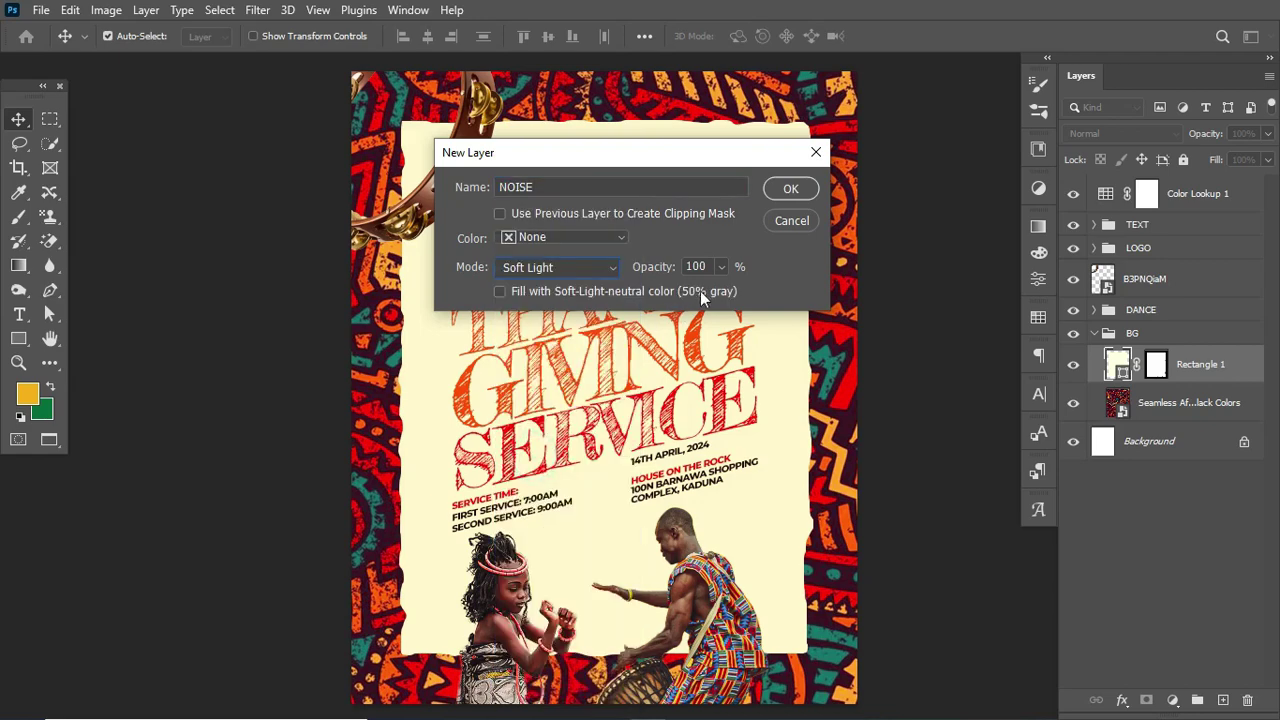
click(704, 289)
click(806, 195)
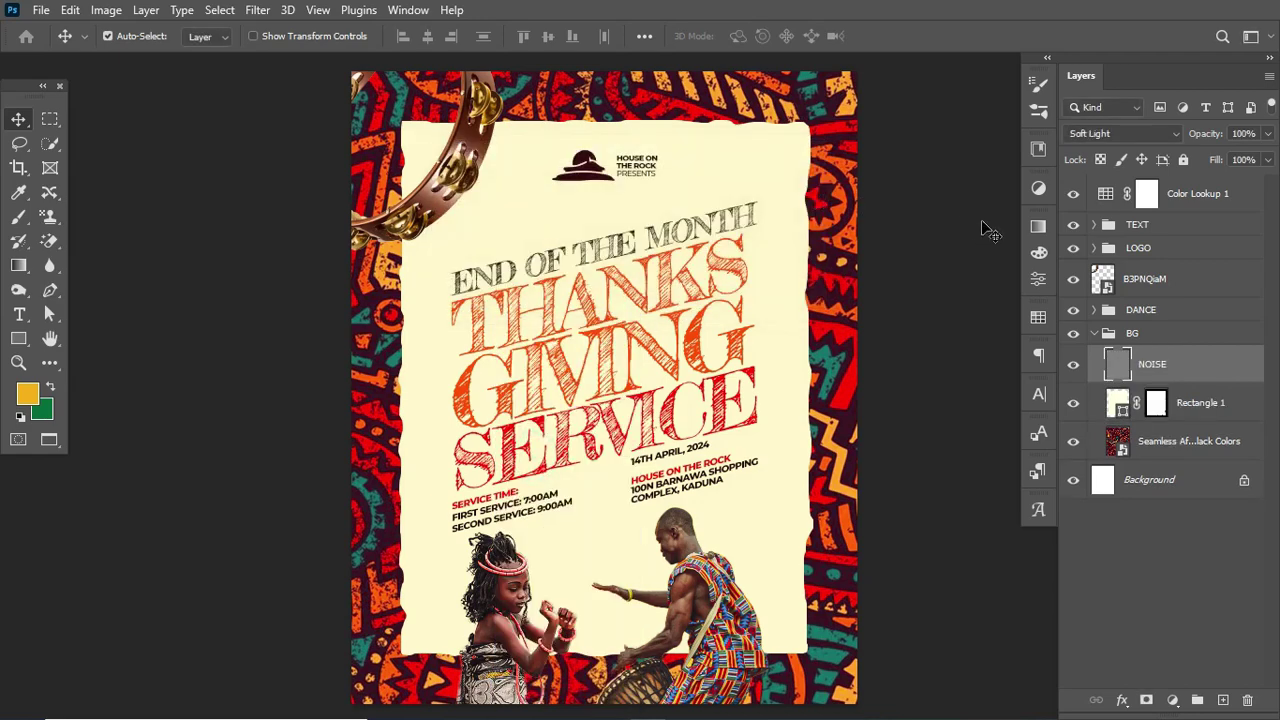
- Convert the NOISE layer to a smart object and apply Add Noise at 6.3%, Uniform and Monochromatic
right_click(1231, 373)
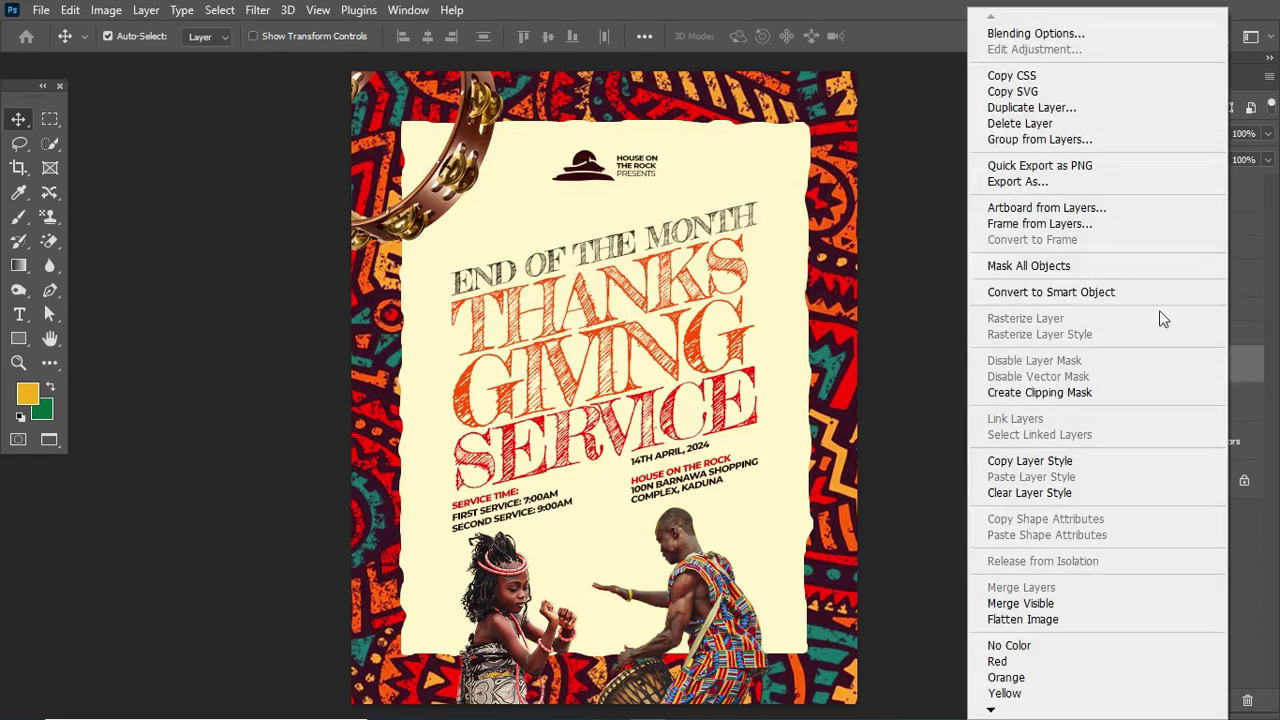
click(1110, 288)
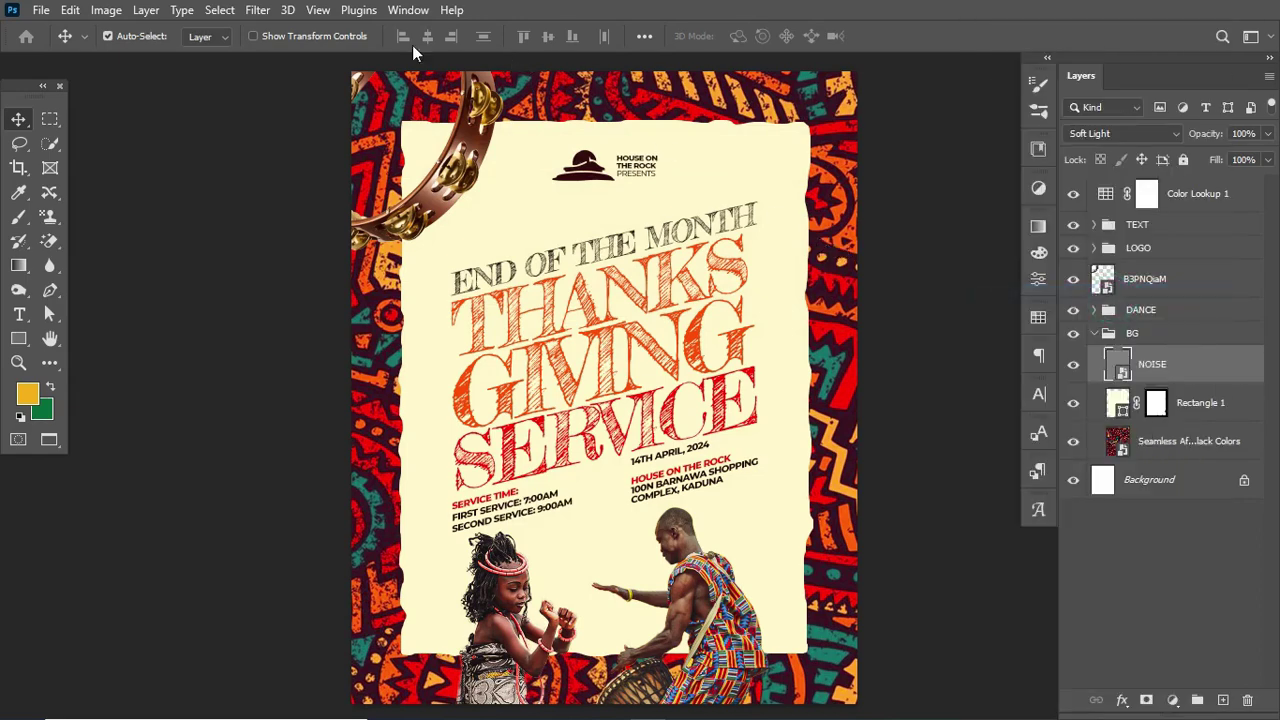
click(258, 11)
mouse_move(392, 316)
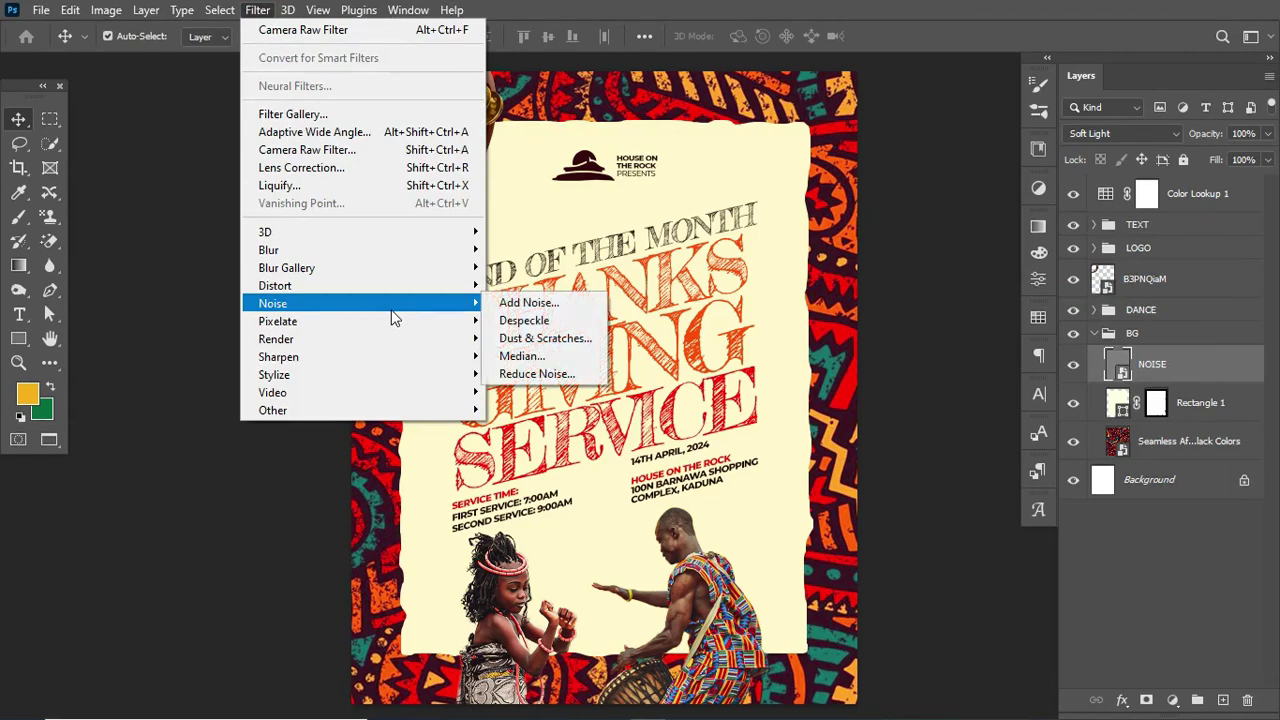
click(528, 305)
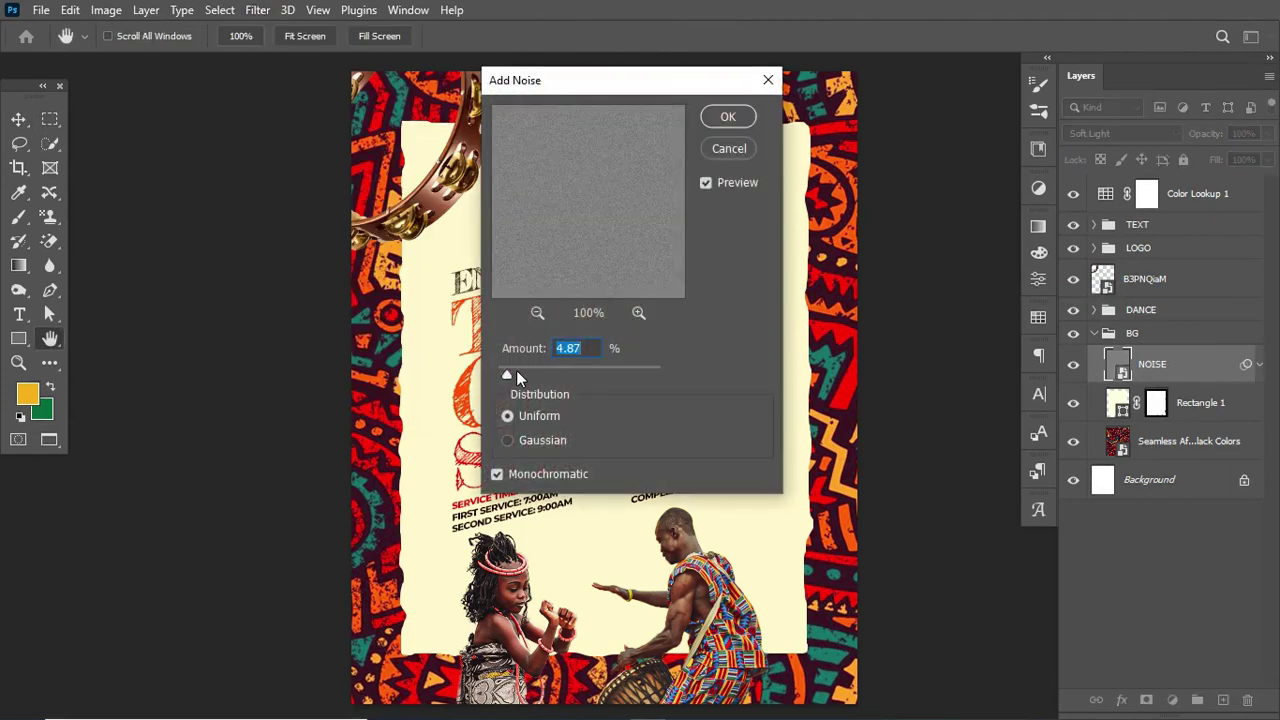
drag(516, 376, 549, 374)
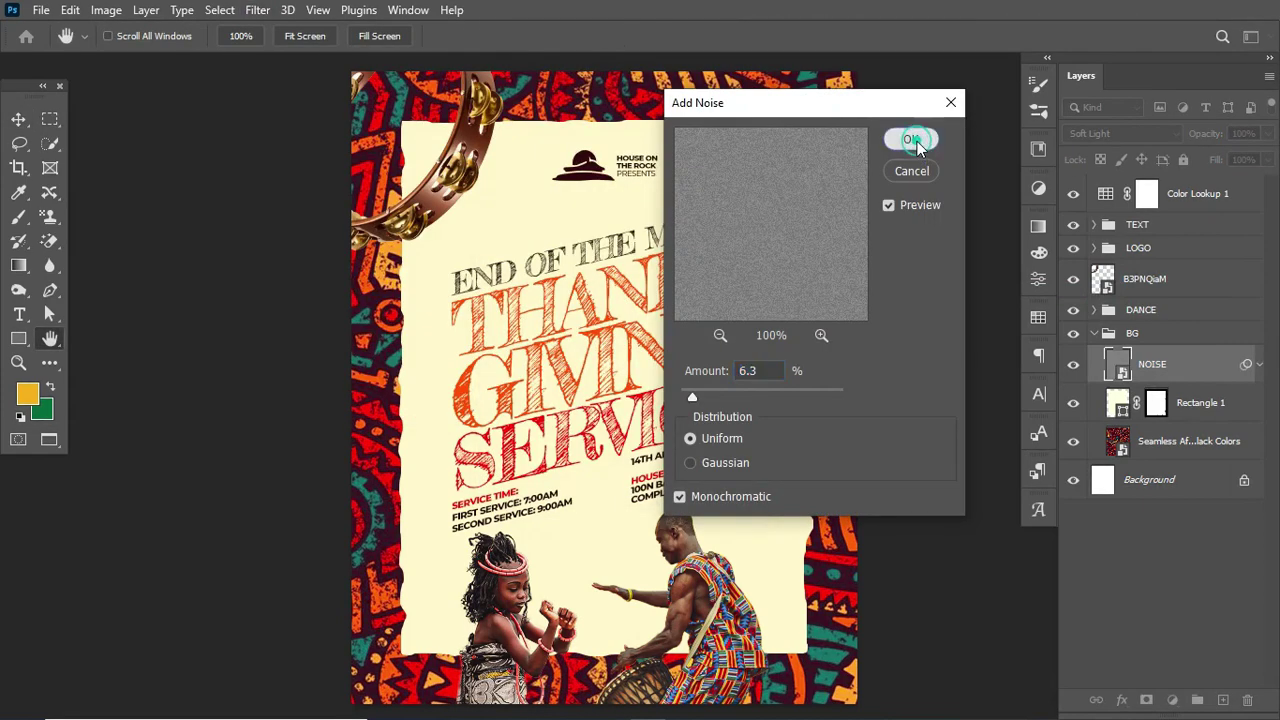
click(917, 141)
- Free-transform the tambourine and shift it slightly up and left, further into the flyer's corner, and collapse the BG group
ctrl+click(448, 192)
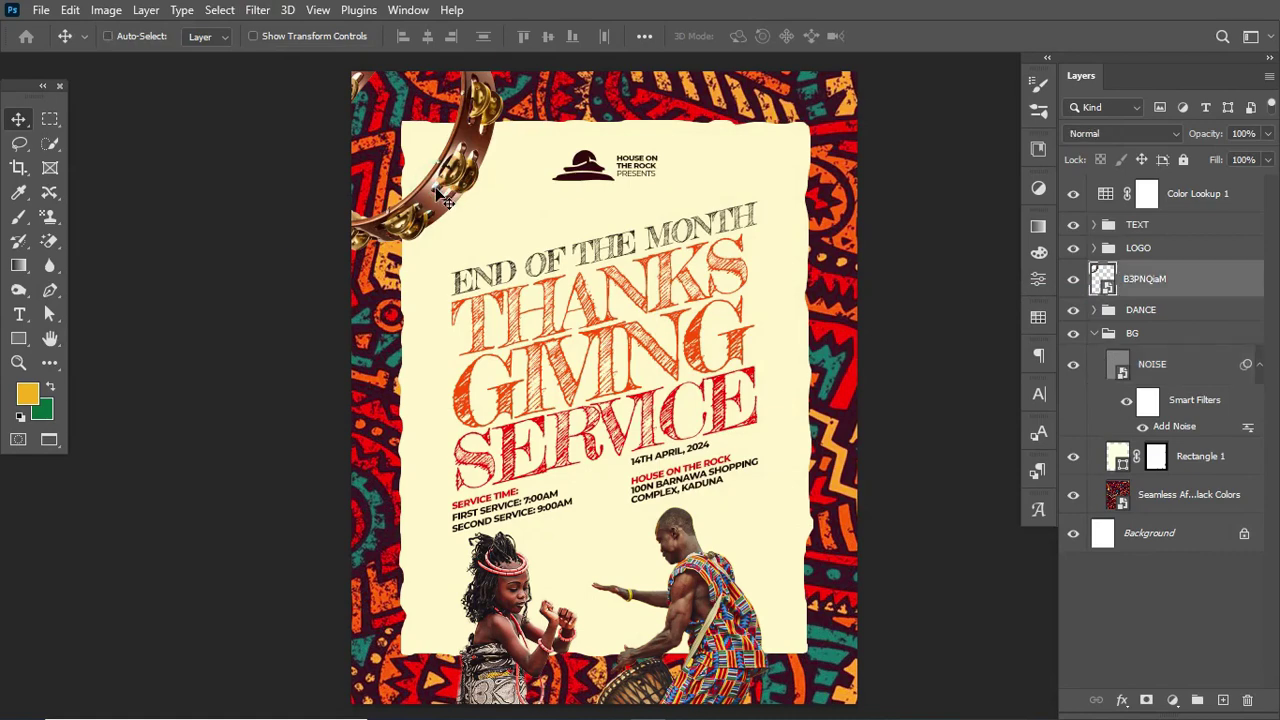
key(ctrl+t)
drag(465, 272, 480, 304)
drag(456, 218, 436, 193)
key(Return)
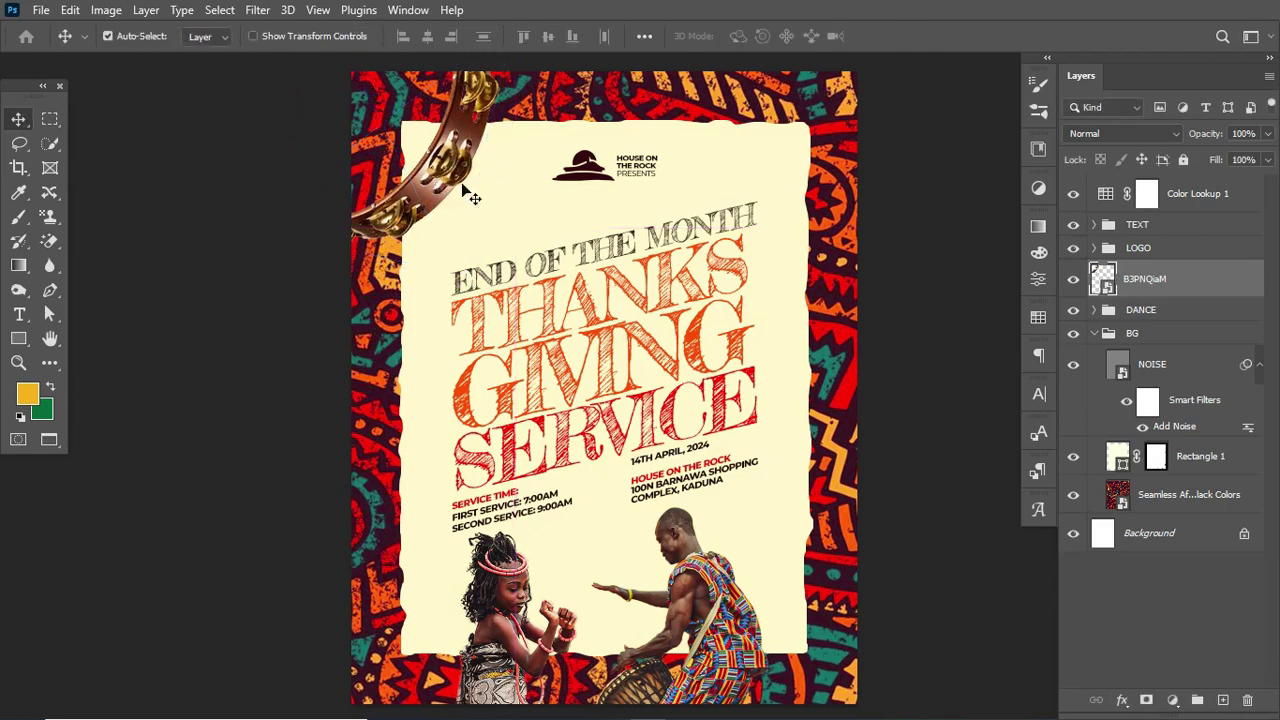
click(1094, 333)
- Duplicate the END OF THE MONTH and THANKS GIVING SERVICE text layers inside the TEXT group, and collapse the group
click(1094, 224)
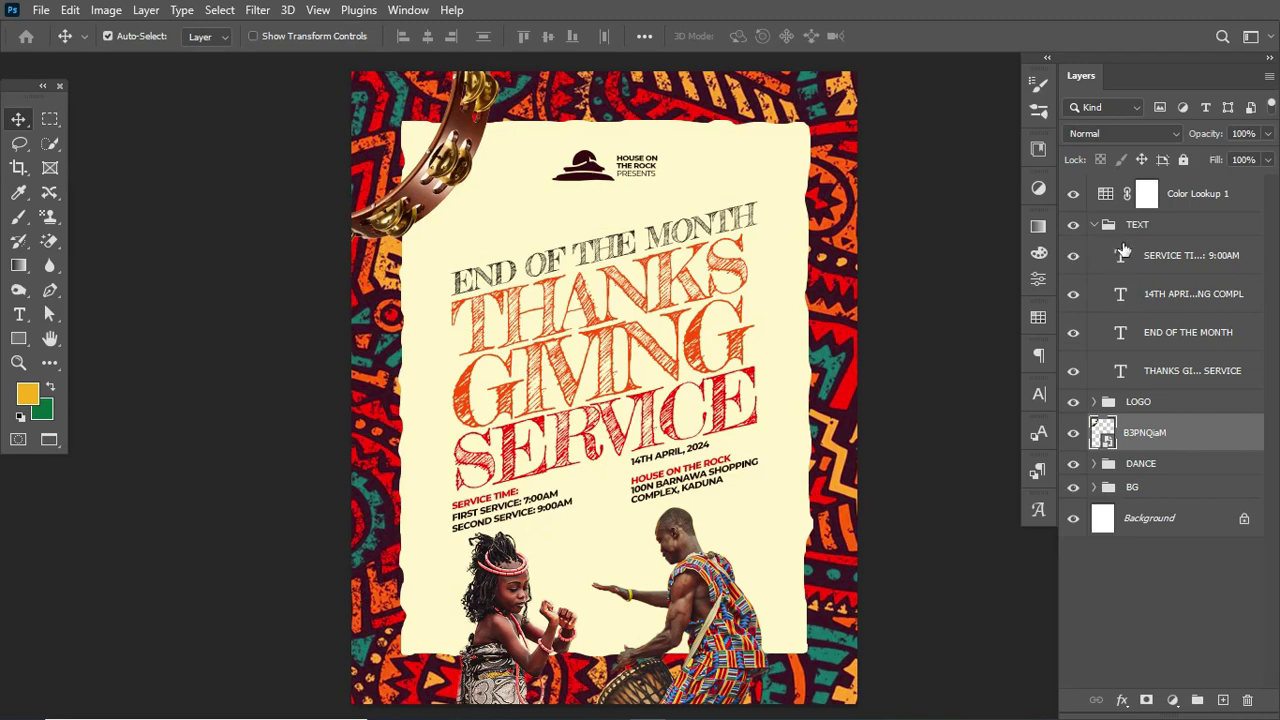
click(752, 276)
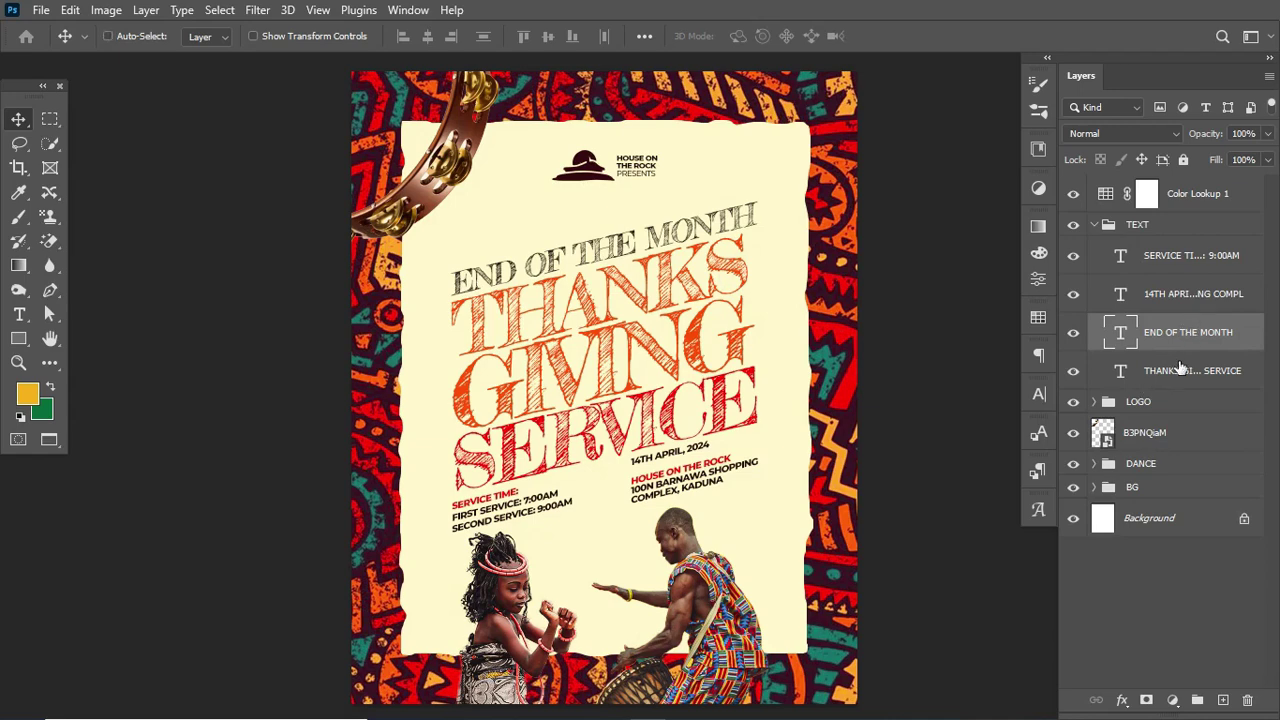
ctrl+click(1177, 371)
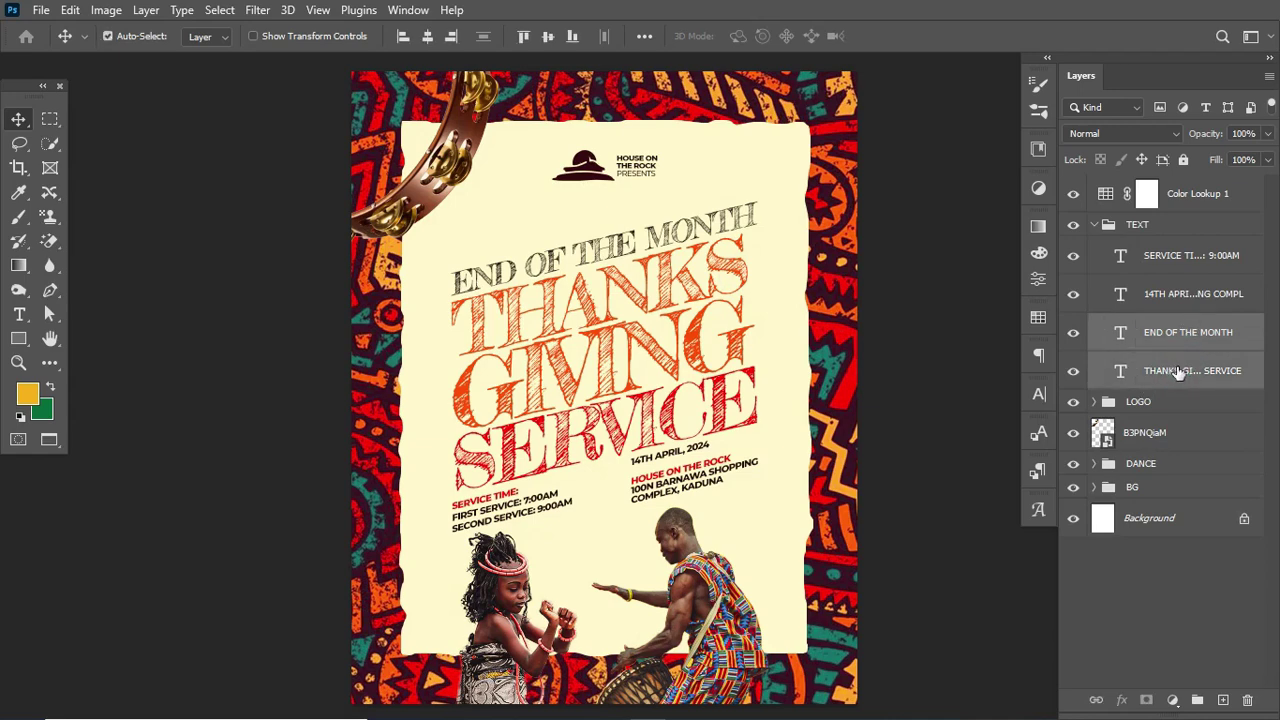
key(ctrl+j)
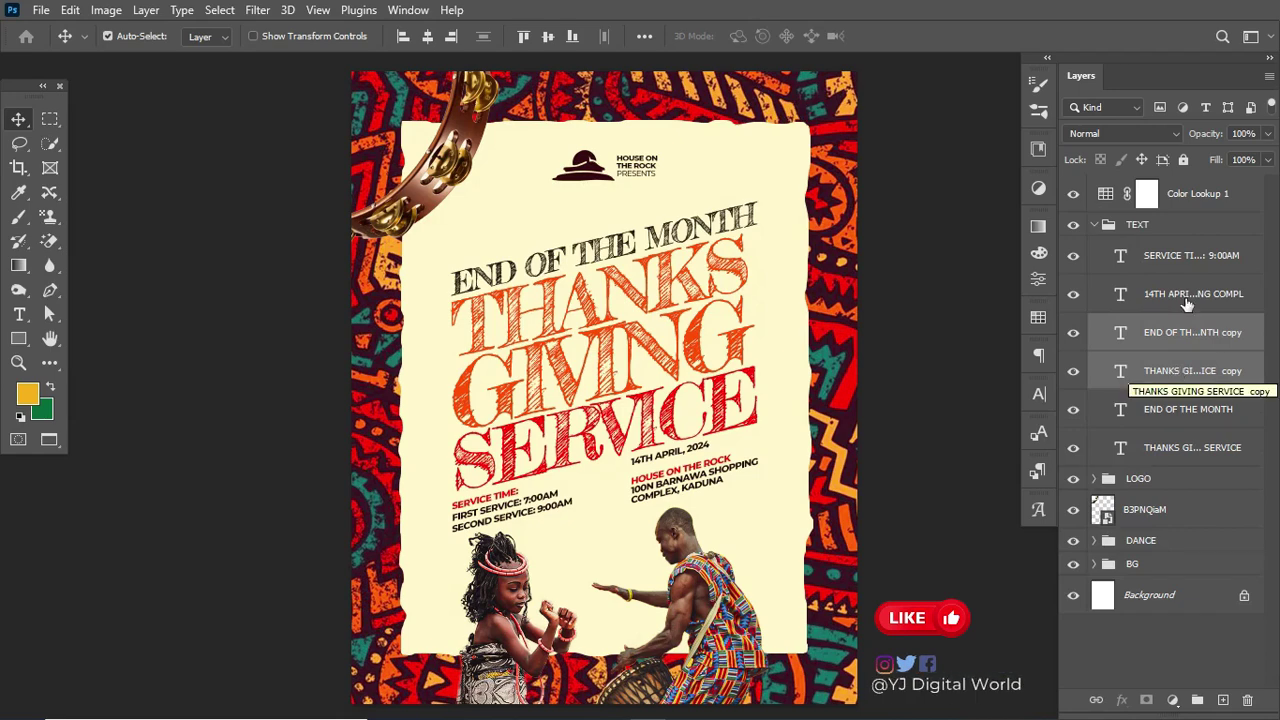
click(1097, 226)
click(1094, 224)
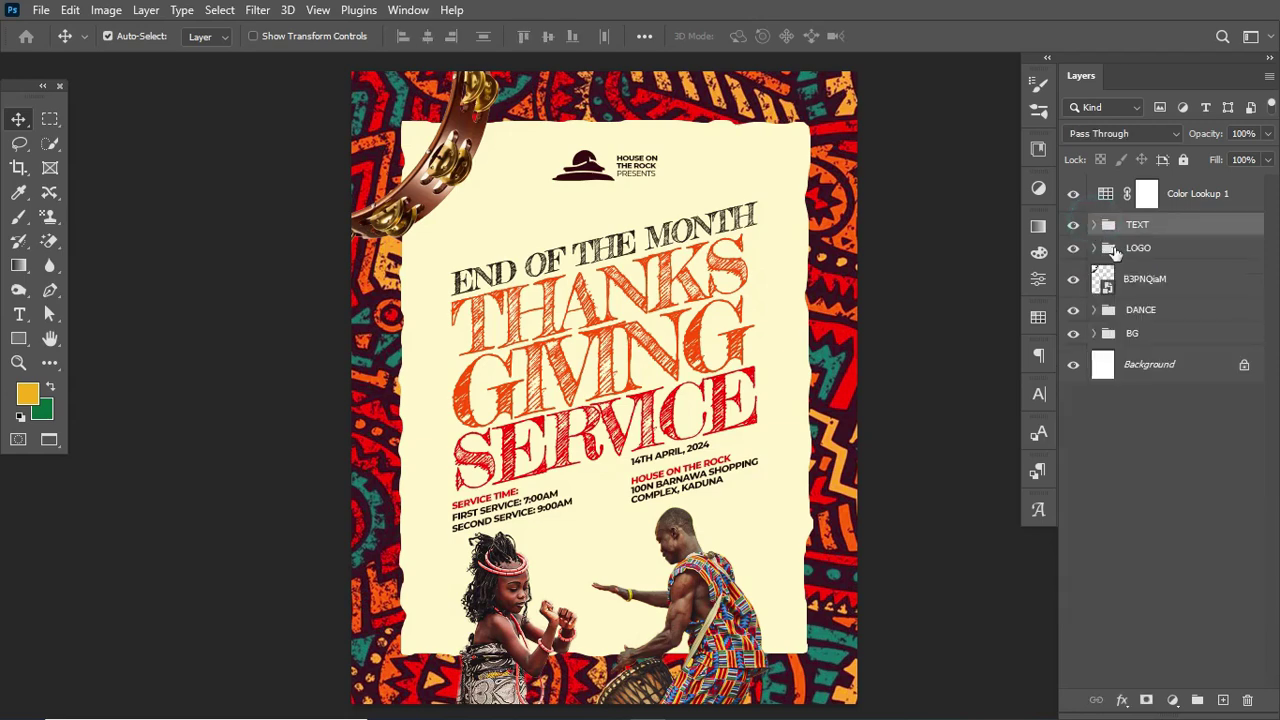
- Compare the flyer with and without the Color Lookup 1 grading, and select that layer's adjustment
click(1074, 194)
click(1236, 199)
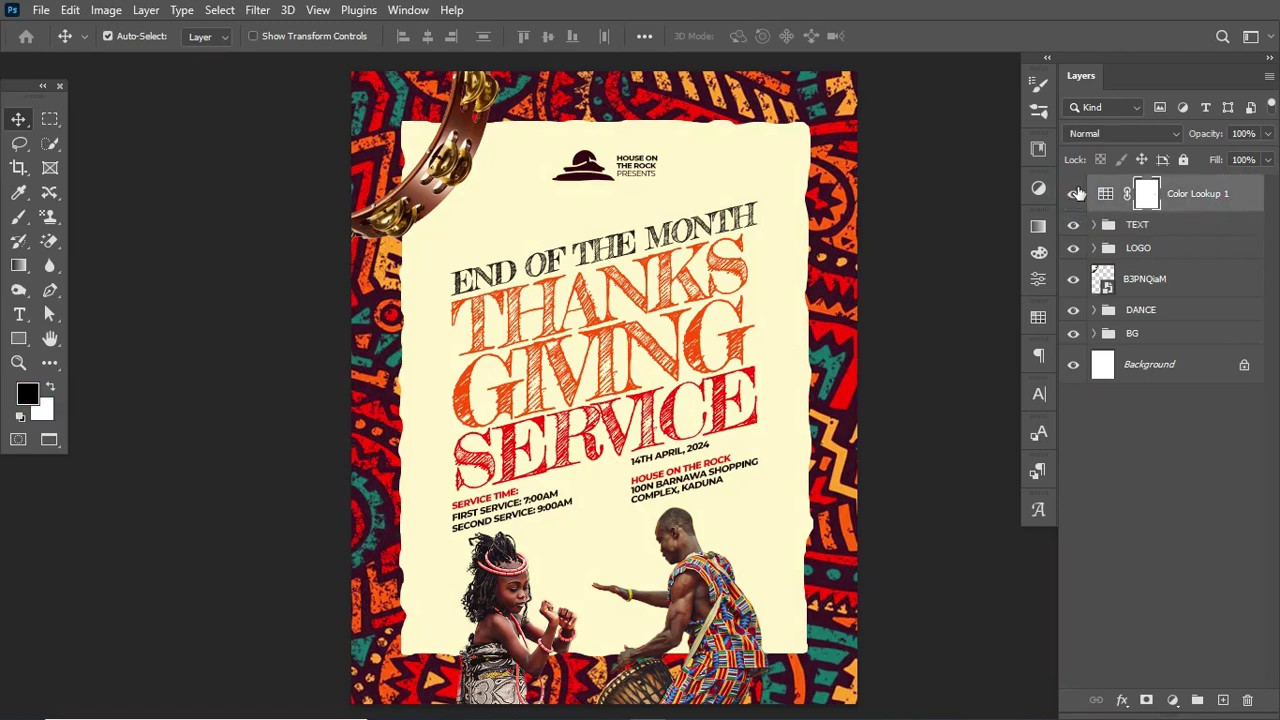
click(1107, 194)
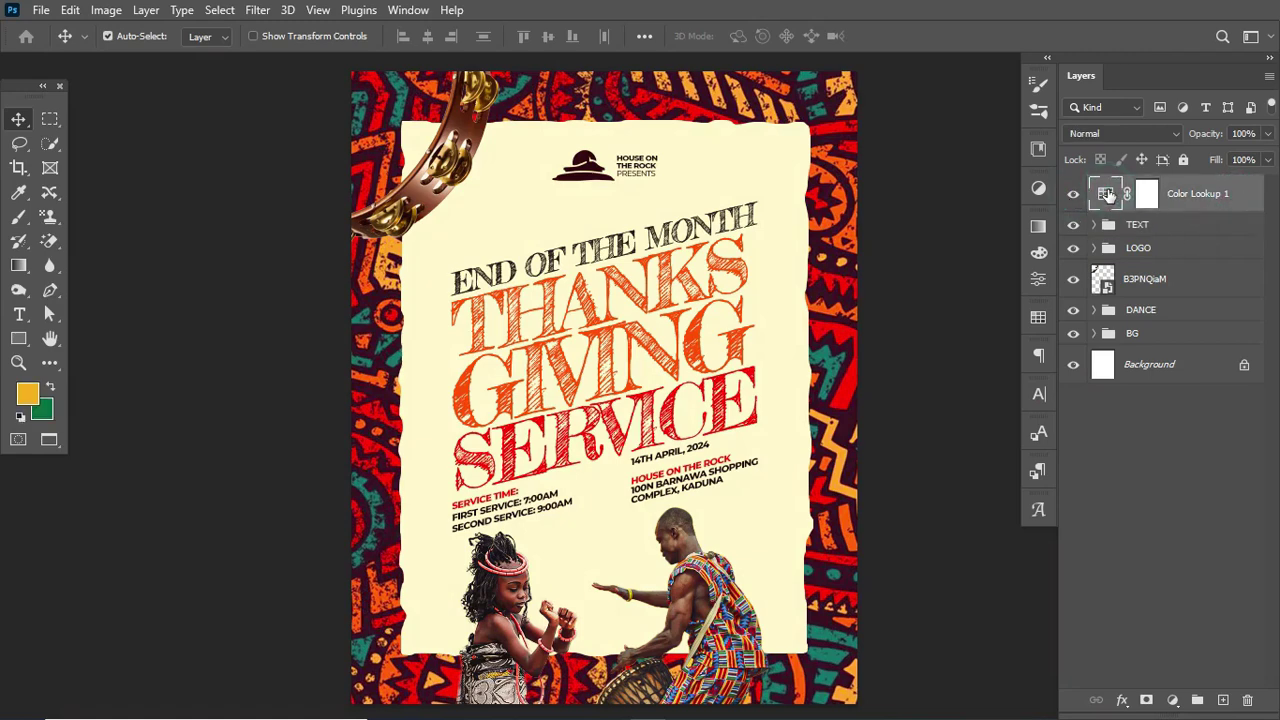